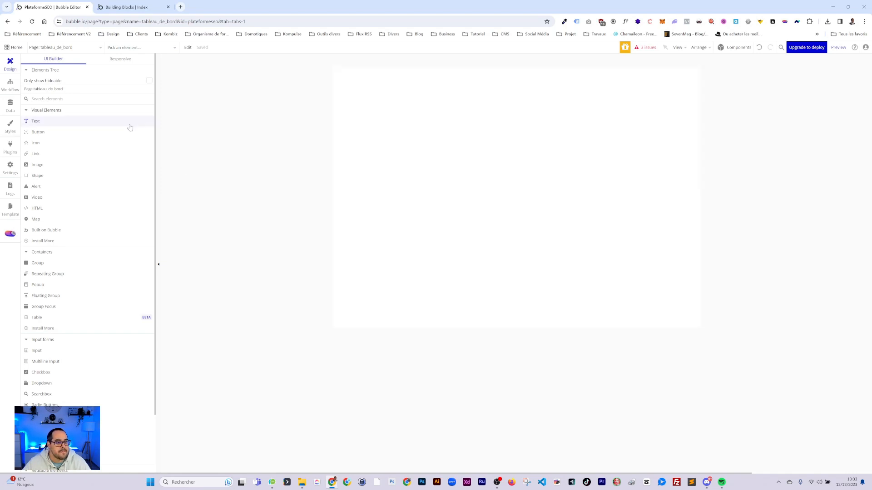
# Create a new reusable element named Slidebar
pyautogui.click(60, 48)
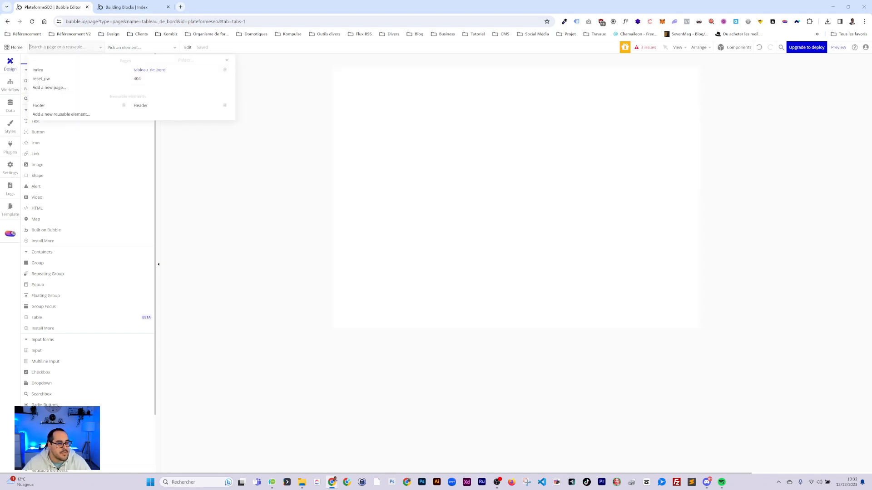
pyautogui.click(59, 115)
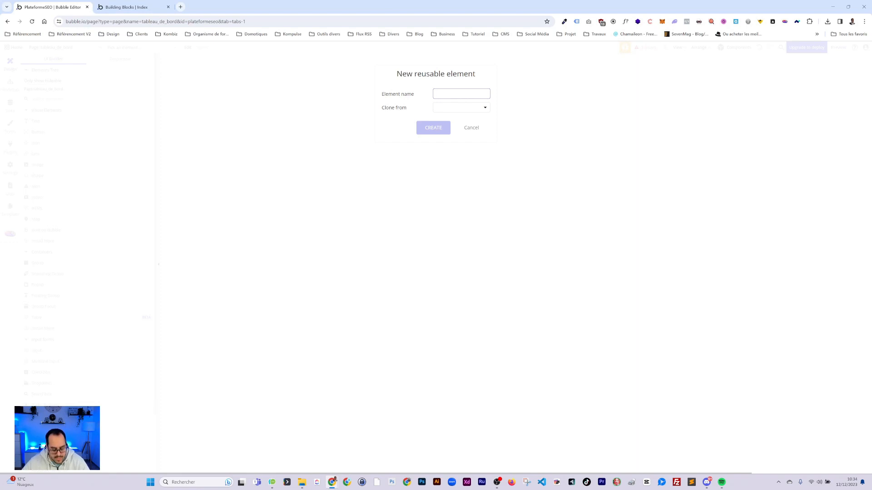
pyautogui.write('Slidebar')
pyautogui.click(437, 127)
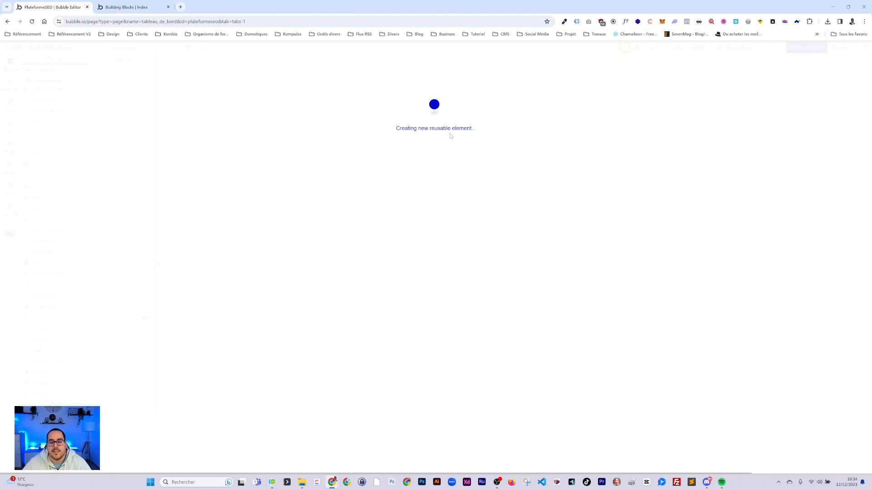
# Set the container layout of the Slidebar element to Column
pyautogui.doubleClick(520, 94)
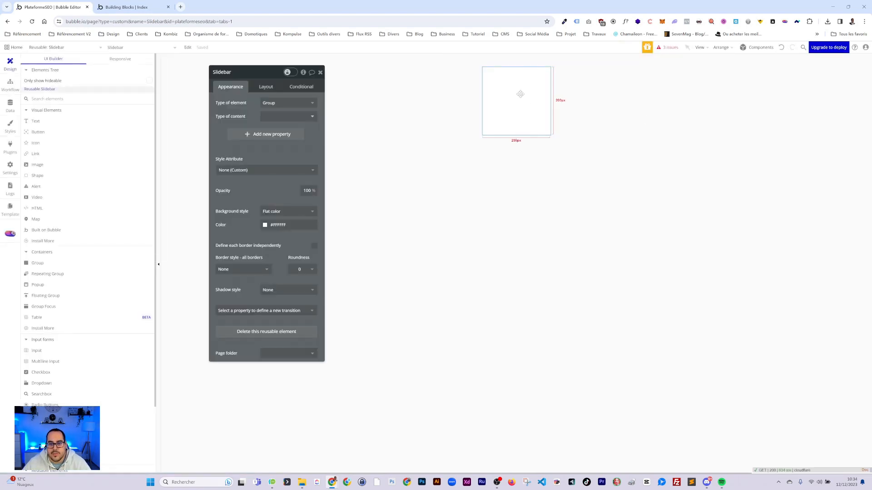
pyautogui.click(266, 87)
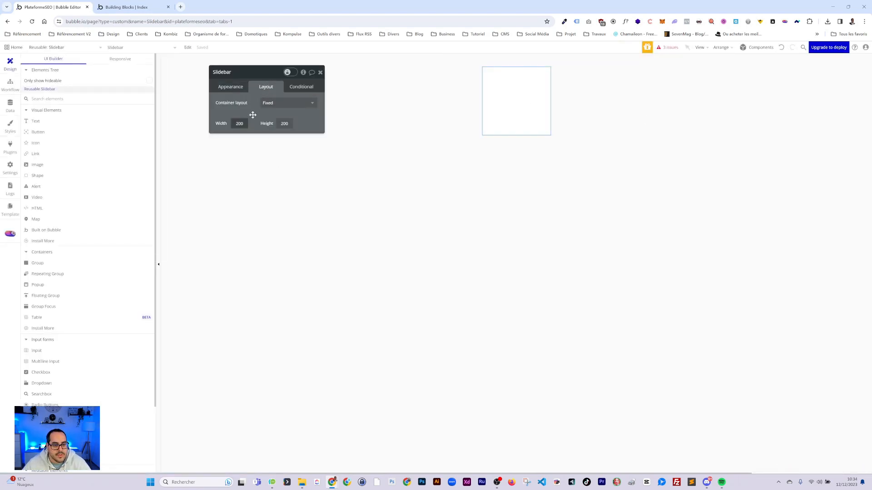
pyautogui.click(275, 103)
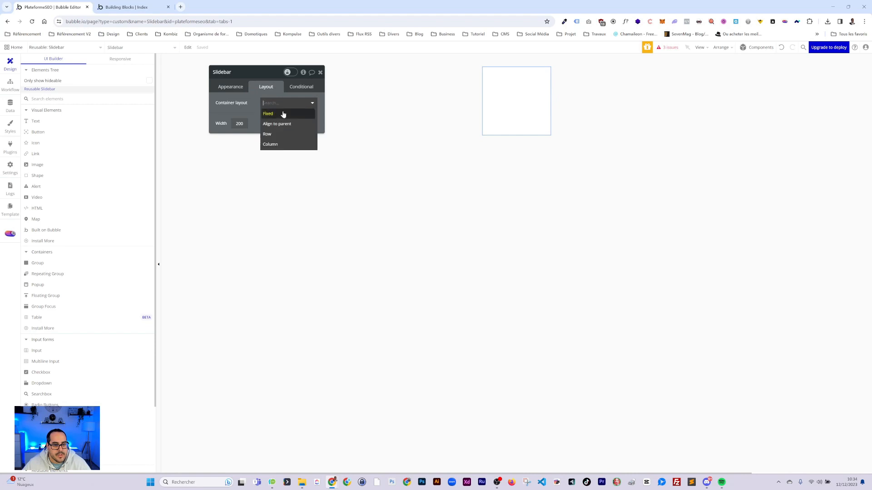
pyautogui.click(271, 144)
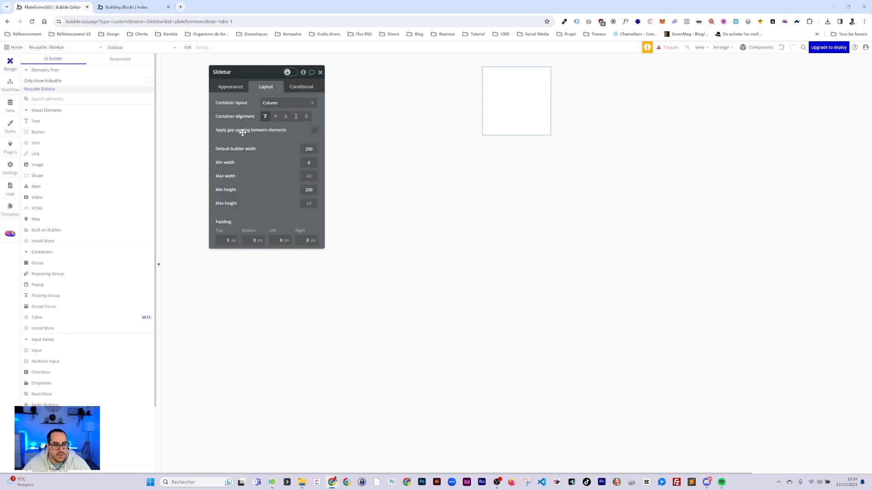
# Set the Slidebar element's default builder width to 300 and its minimum height to 700
pyautogui.click(309, 153)
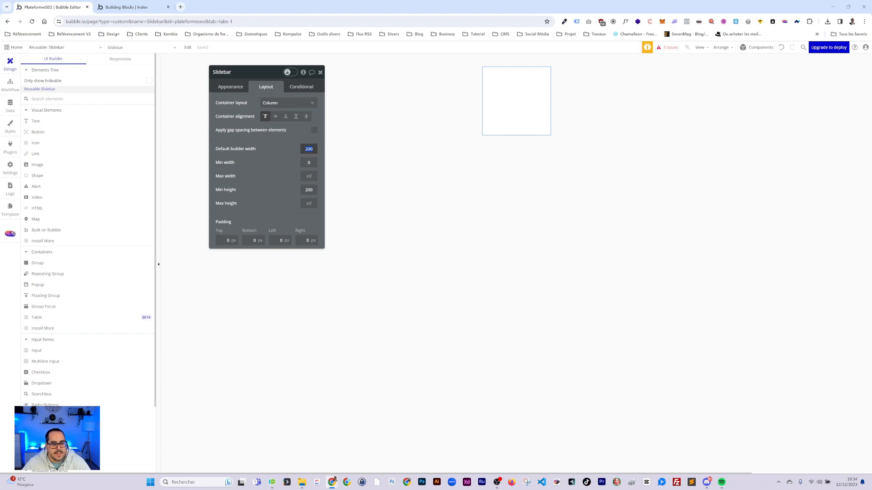
pyautogui.write('300')
pyautogui.click(309, 190)
pyautogui.write('700')
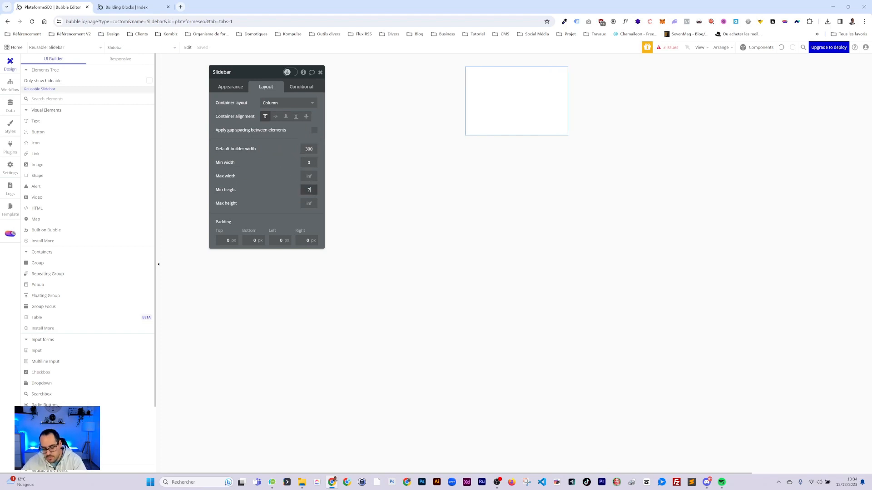
pyautogui.click(271, 196)
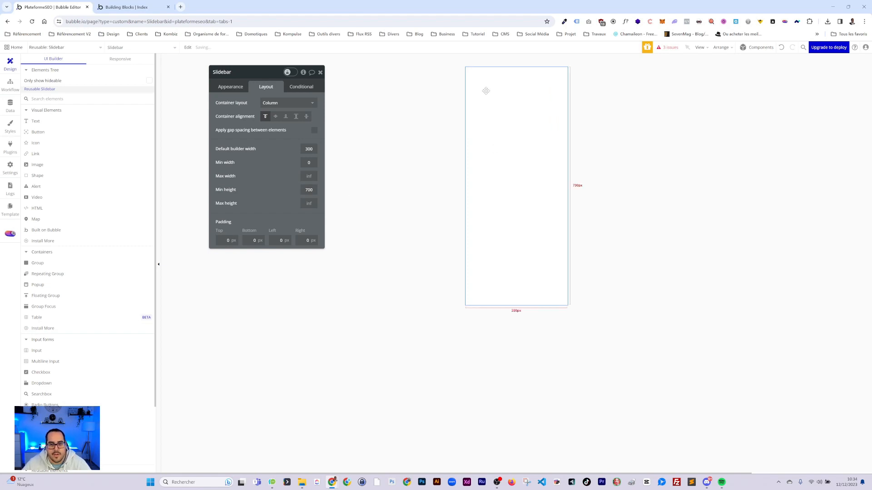
# Change the Slidebar element's default builder width to 250
pyautogui.moveTo(313, 149); pyautogui.dragTo(272, 161)
pyautogui.write('250')
pyautogui.click(271, 161)
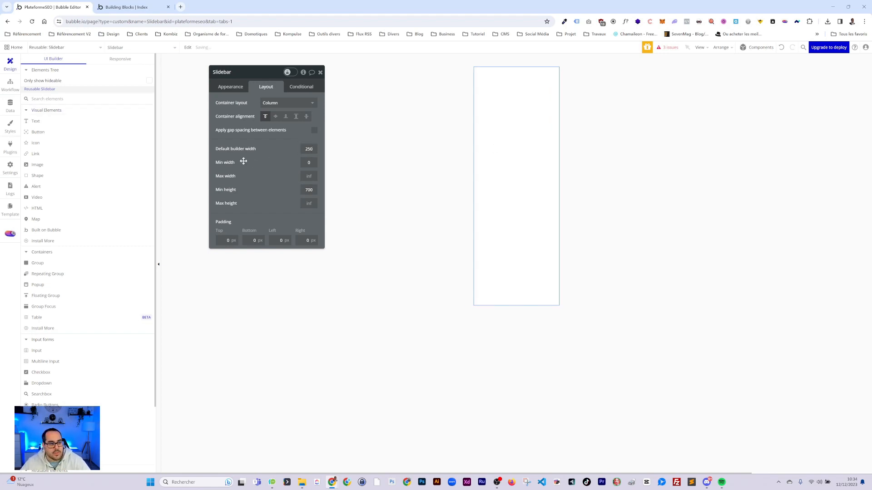
# Set the Slidebar element's flat background color to the dark blue Text color variable
pyautogui.click(234, 88)
pyautogui.click(269, 212)
pyautogui.click(263, 212)
pyautogui.click(266, 226)
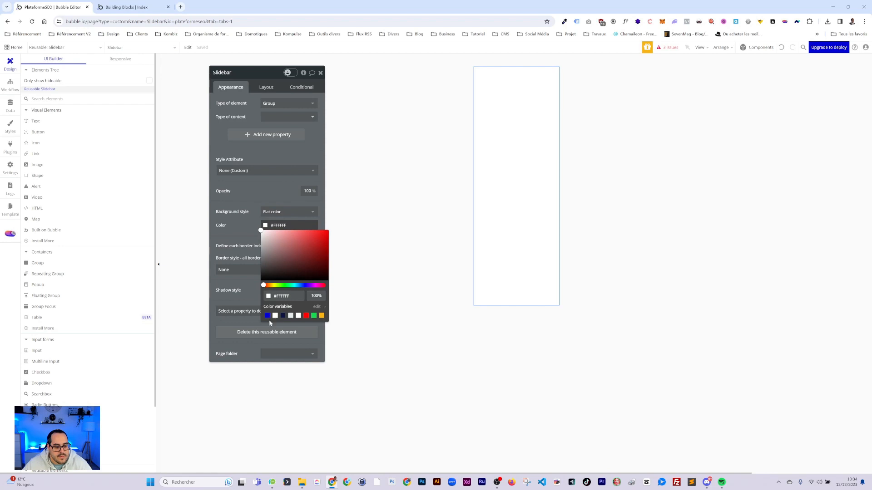
pyautogui.click(283, 316)
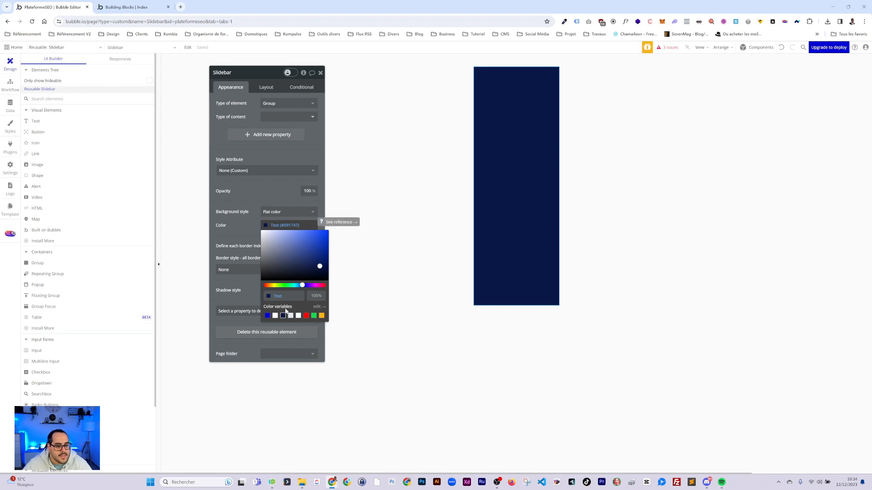
# Create a new color variable named "Fond slidebar" with the description "Font pour slidebar" in the app's style variables
pyautogui.click(317, 307)
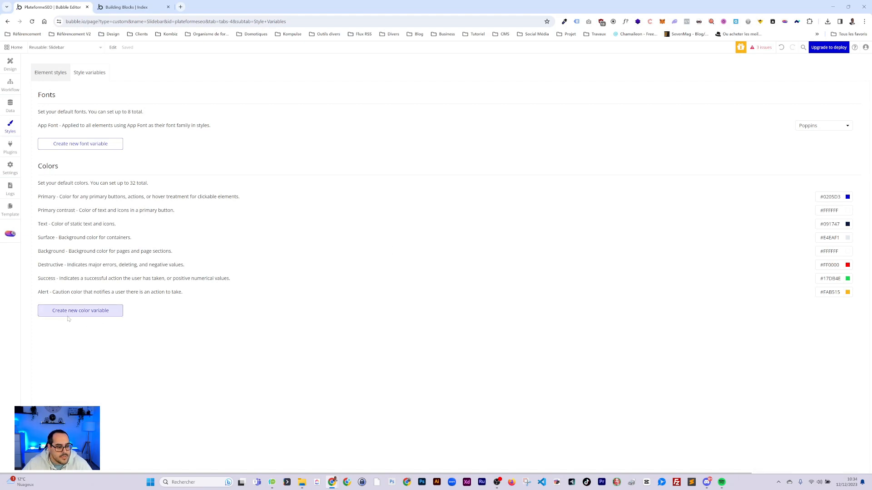
pyautogui.click(108, 319)
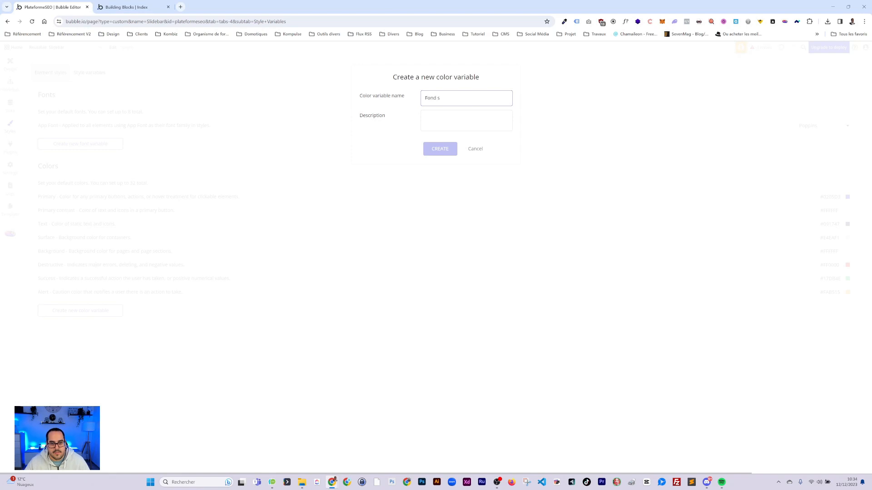
pyautogui.write('Fond slidebare')
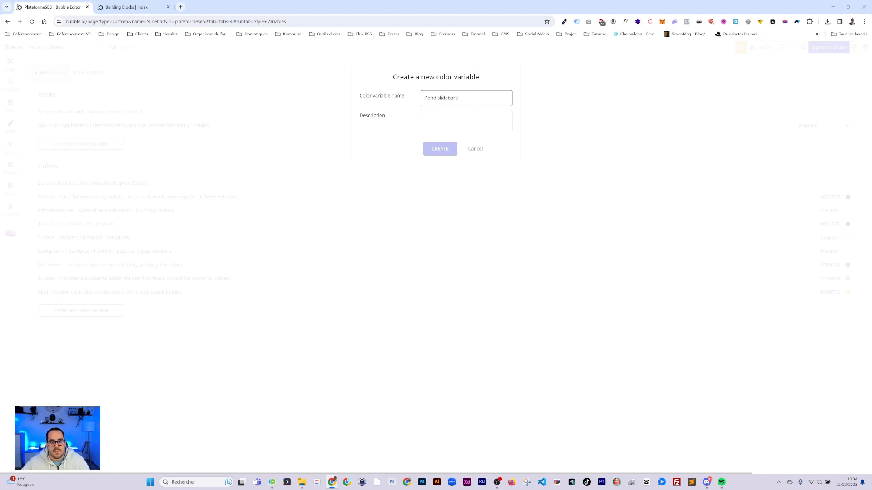
pyautogui.press('BackSpace')
pyautogui.press('Tab')
pyautogui.write('F')
pyautogui.press('BackSpace')
pyautogui.write('Fponc')
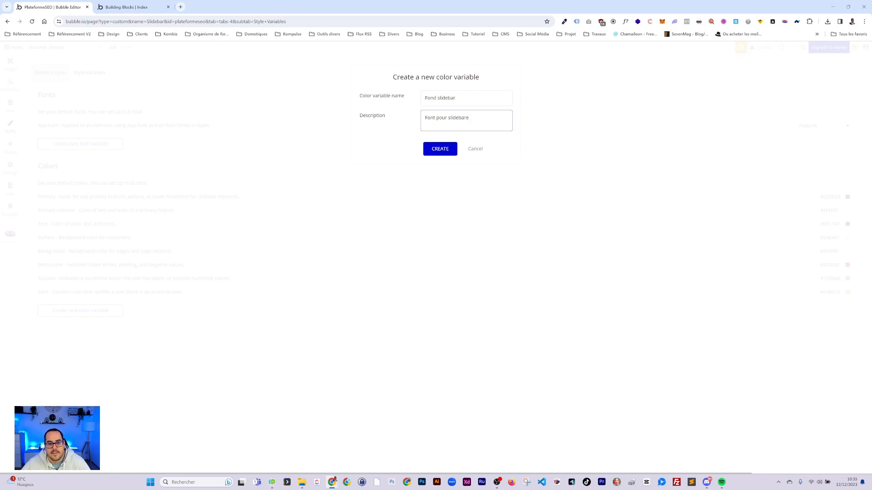
pyautogui.click(442, 148)
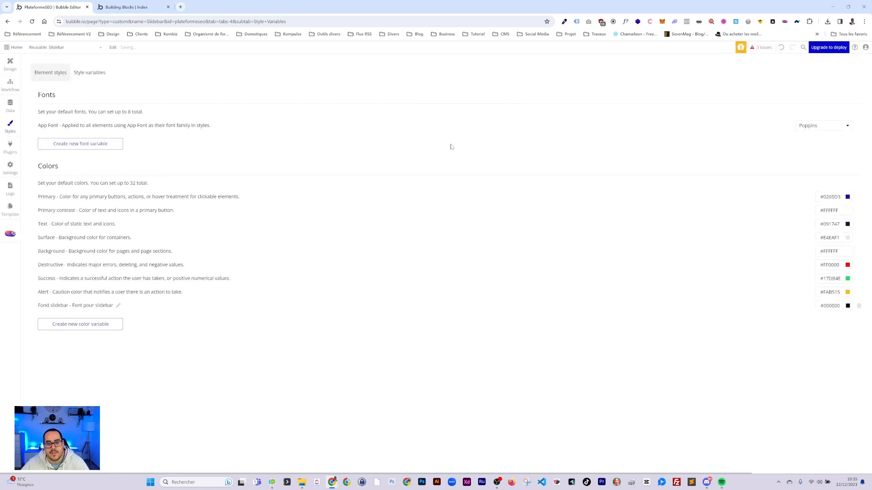
# Copy the Text variable's color value #091747 into the Fond slidebar color variable
pyautogui.doubleClick(837, 223)
pyautogui.hotkey('ctrl', 'c')
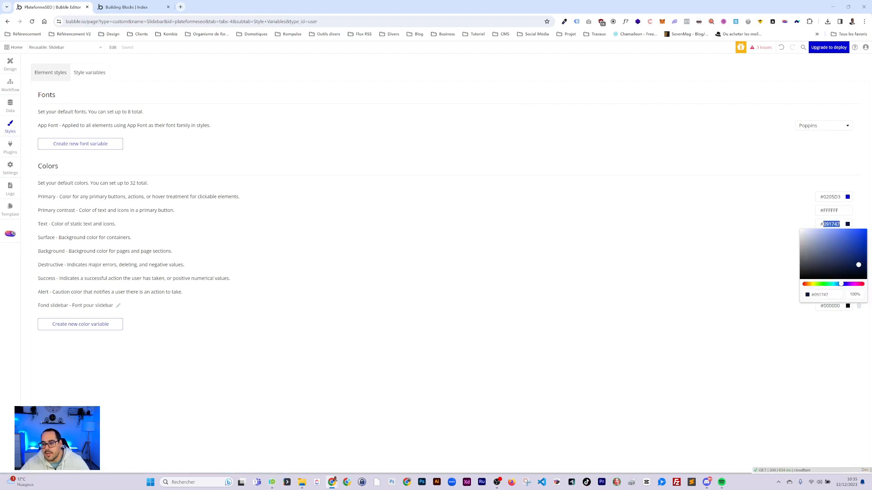
pyautogui.click(811, 317)
pyautogui.moveTo(840, 306); pyautogui.dragTo(386, 305)
pyautogui.hotkey('ctrl', 'v')
# Correct the Fond slidebar variable's description to "Fond pour slidebar" and save it
pyautogui.click(118, 305)
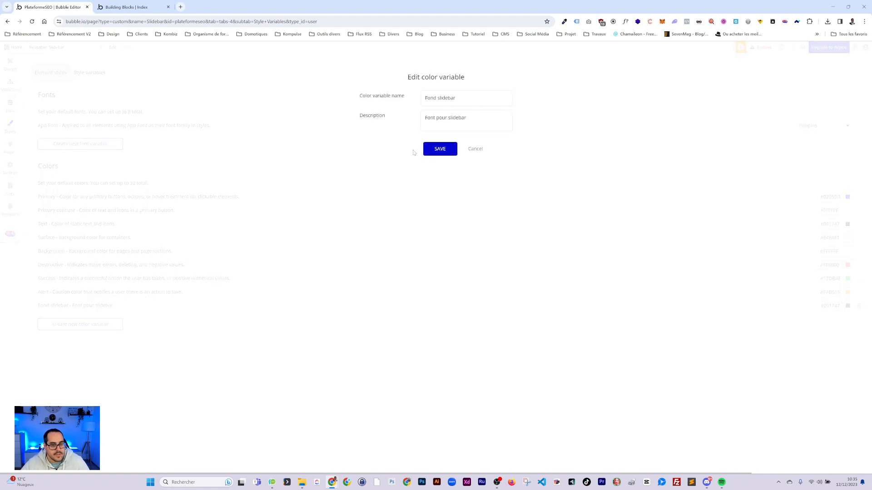
pyautogui.click(435, 118)
pyautogui.press('BackSpace')
pyautogui.write('d')
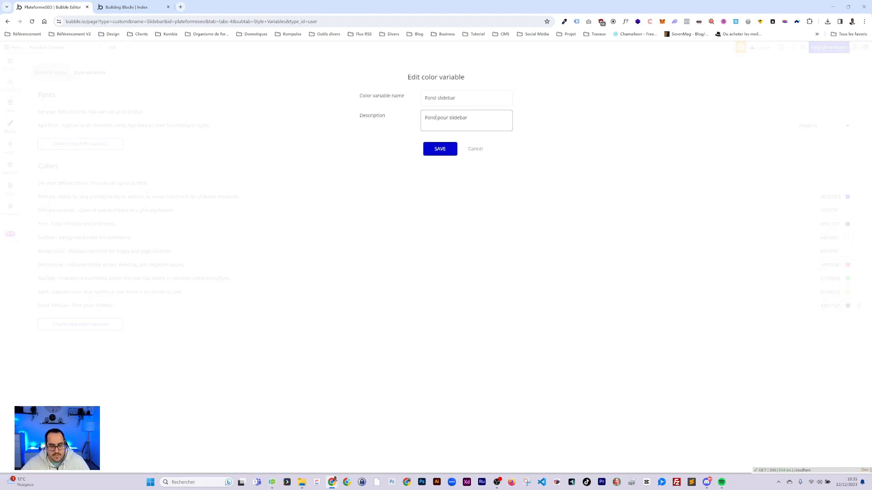
pyautogui.click(442, 149)
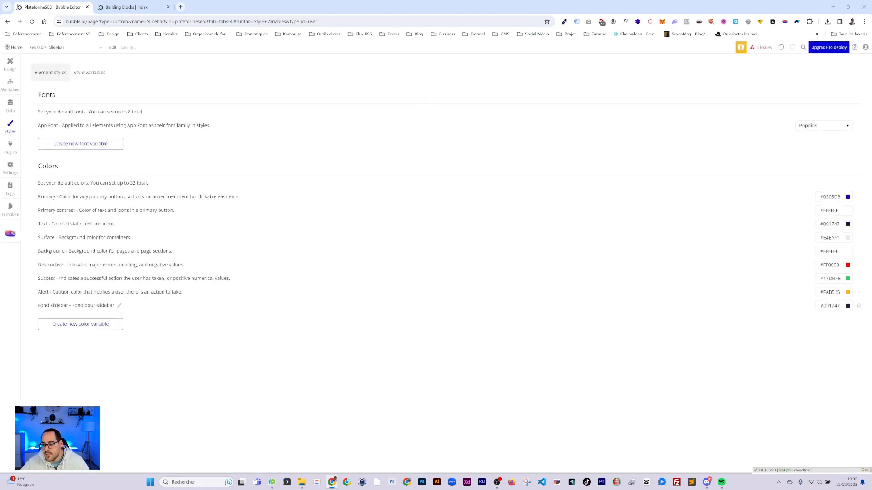
# Change the Text color variable to black, #000000
pyautogui.doubleClick(830, 224)
pyautogui.click(802, 276)
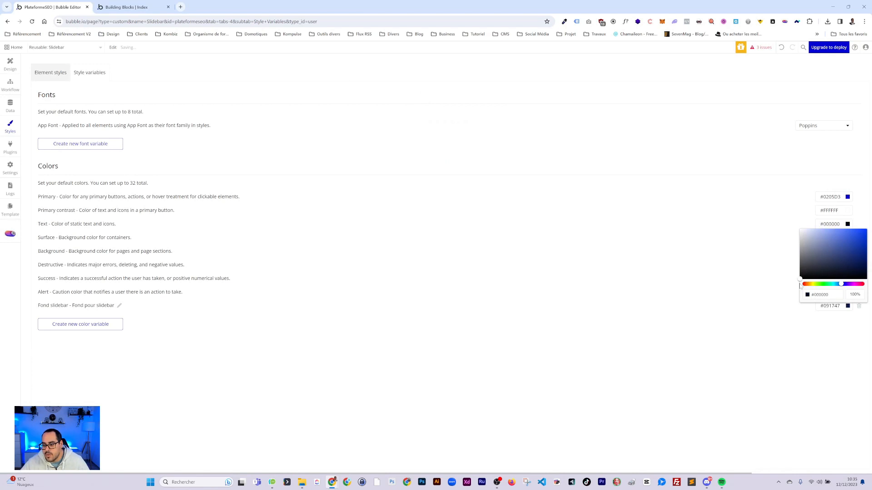
pyautogui.click(782, 373)
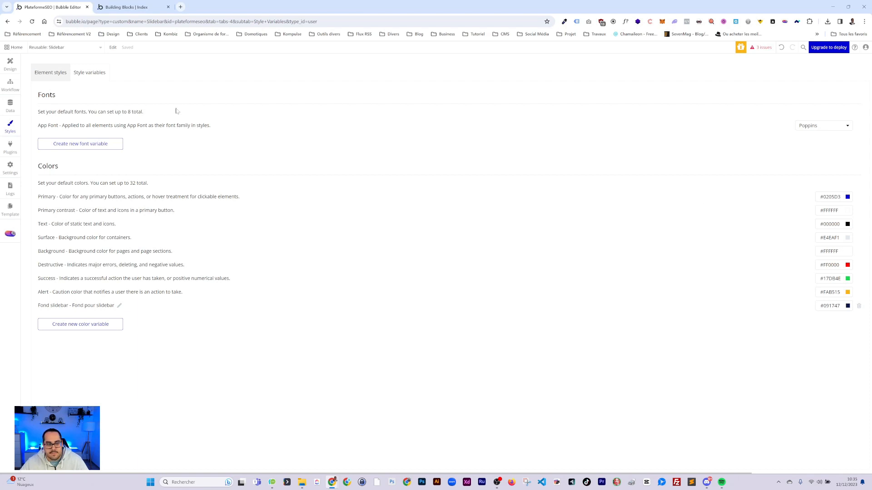
# Return to the Slidebar design and set its background color to the Fond slidebar variable
pyautogui.click(10, 63)
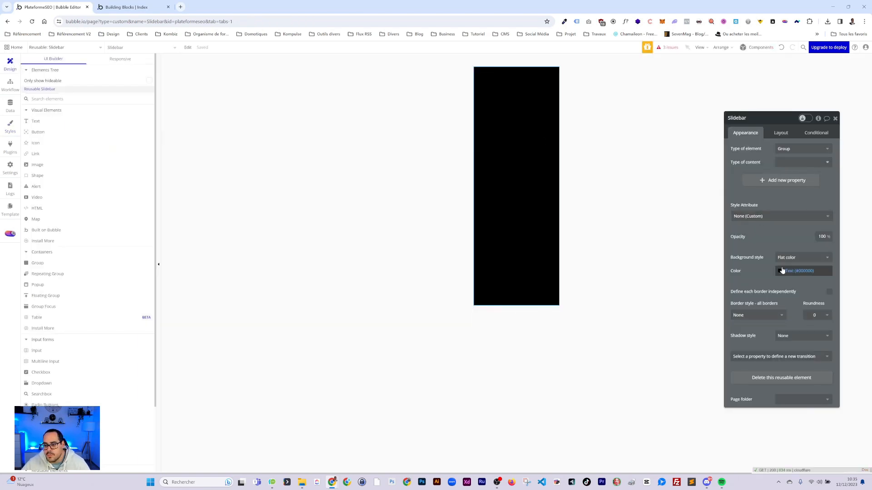
pyautogui.click(782, 271)
pyautogui.click(781, 370)
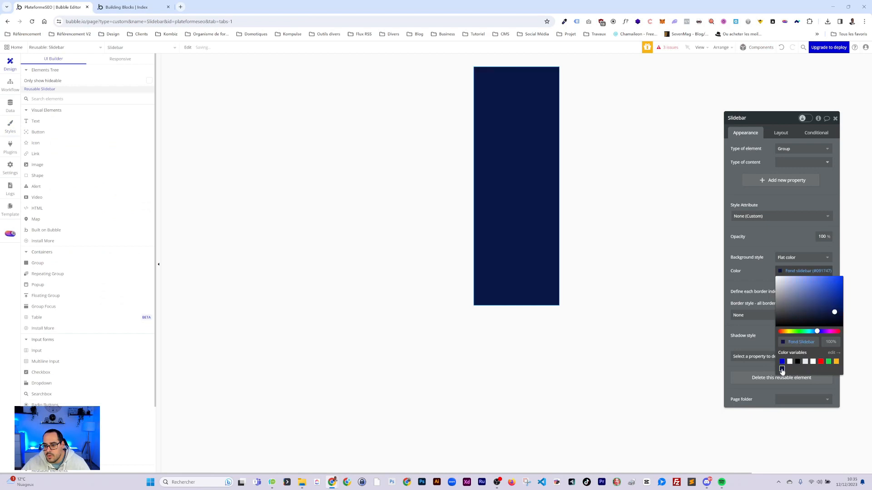
pyautogui.click(619, 158)
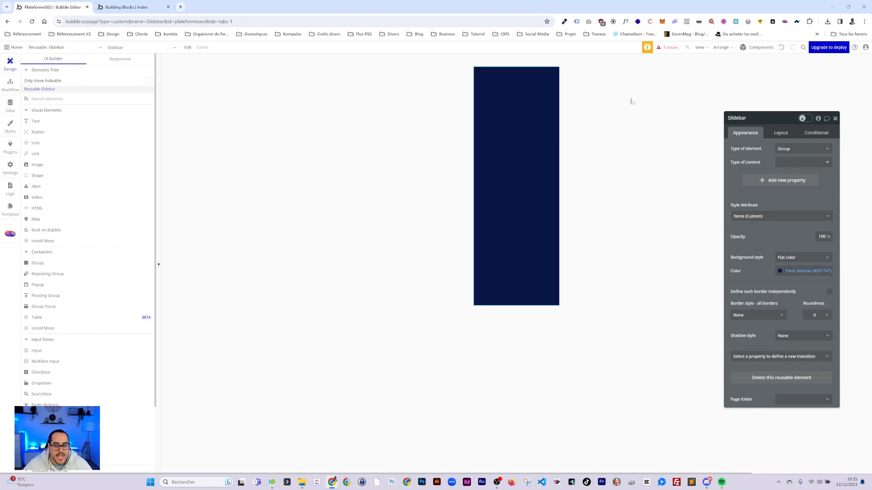
# Add a group in the upper part of the Slidebar element and set its container layout to Column
pyautogui.moveTo(771, 119); pyautogui.dragTo(295, 74)
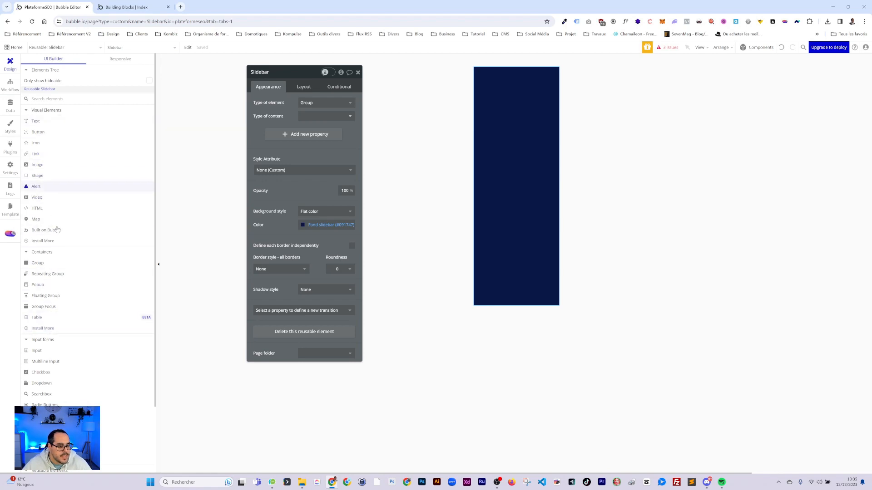
pyautogui.scroll(-2, 59, 338)
pyautogui.moveTo(46, 183); pyautogui.dragTo(498, 83)
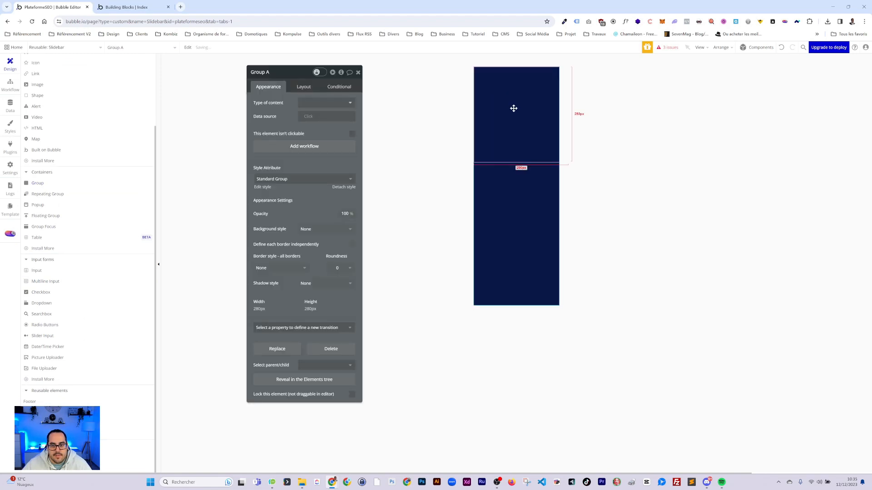
pyautogui.click(303, 86)
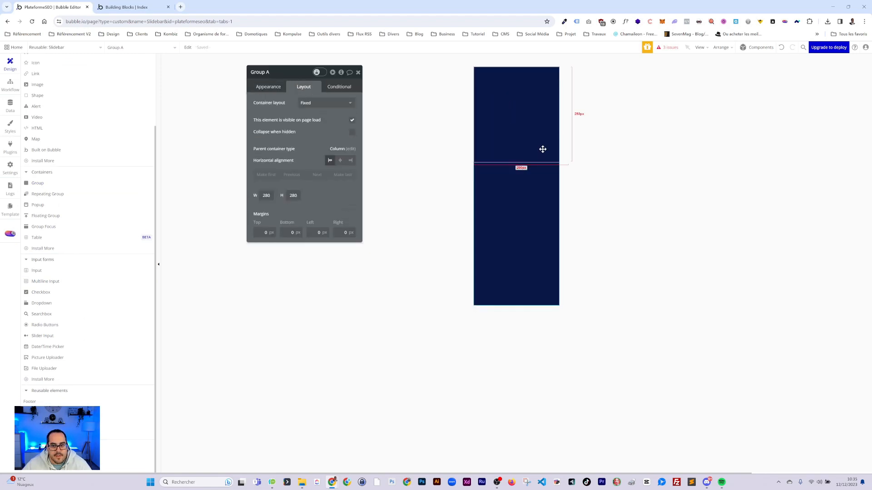
pyautogui.click(320, 103)
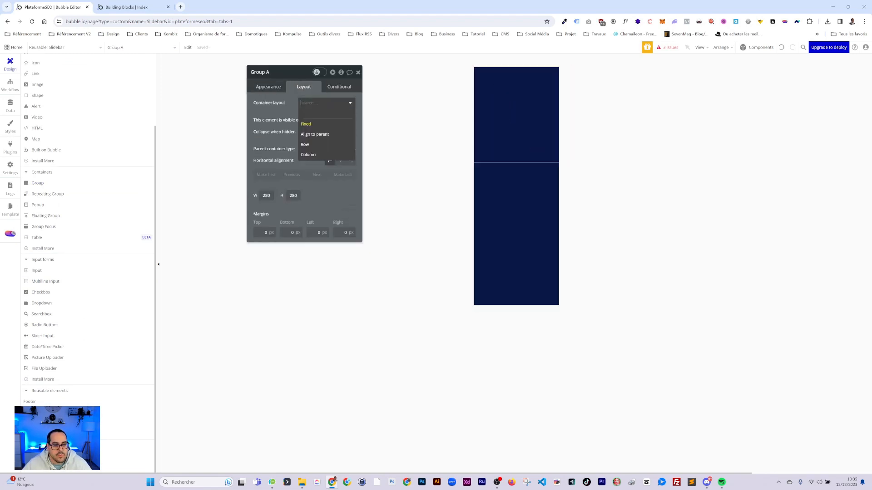
pyautogui.click(311, 155)
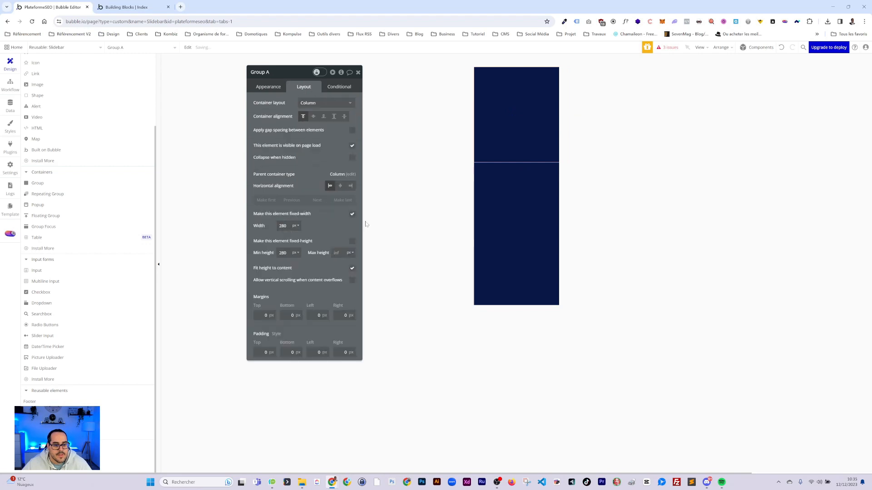
# Turn off the fixed width of the new group and set its minimum width to 0 px
pyautogui.click(352, 217)
pyautogui.moveTo(287, 226); pyautogui.dragTo(272, 226)
pyautogui.write('0')
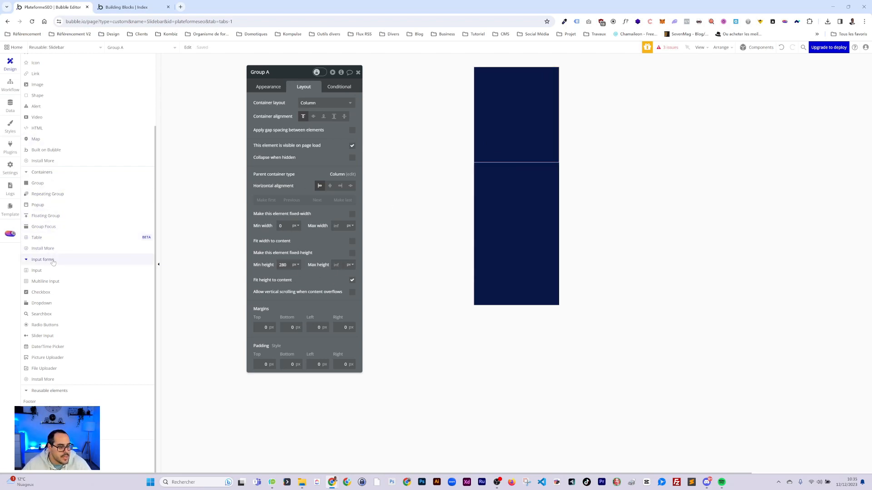
# Insert an image element with the No Code Skills Academy logo inside Group A of the Slidebar
pyautogui.scroll(3, 61, 268)
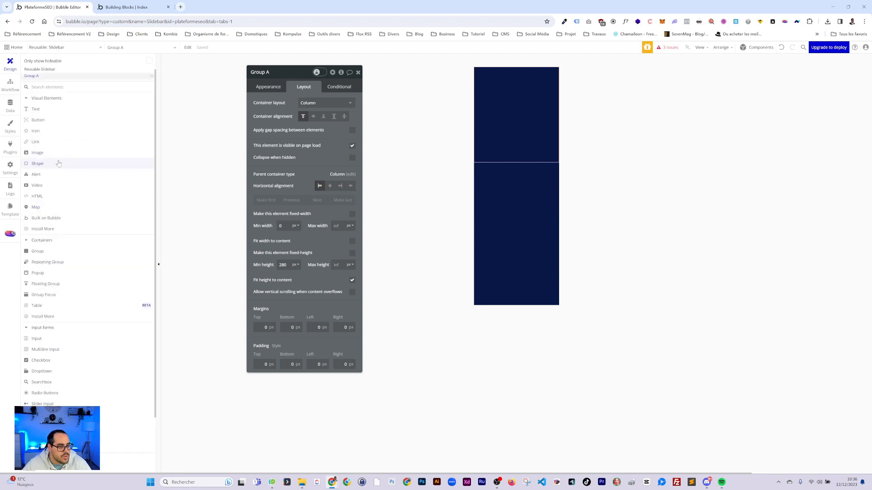
pyautogui.click(37, 153)
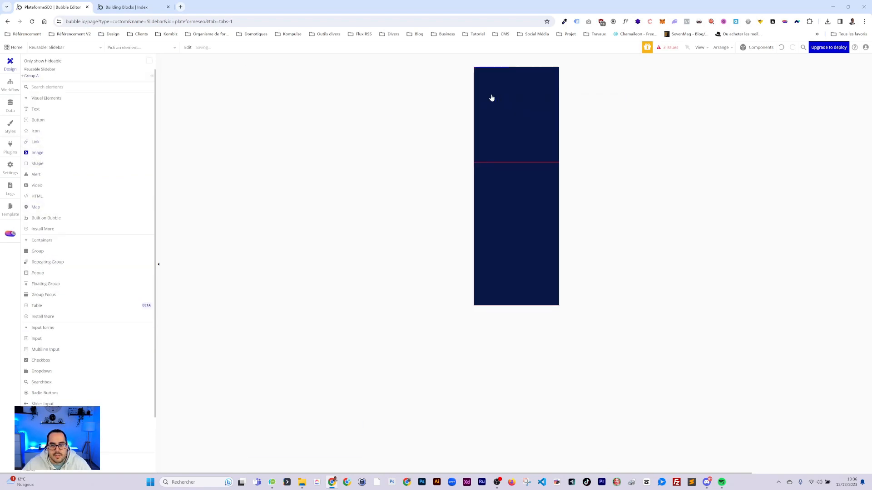
pyautogui.click(492, 98)
# Keep the logo image's aspect ratio fixed and set its width to 200 px
pyautogui.click(304, 87)
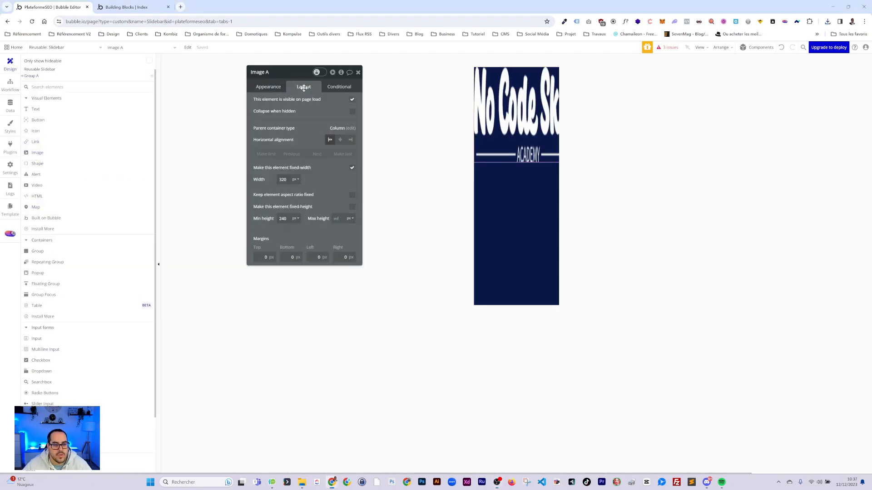
pyautogui.click(351, 194)
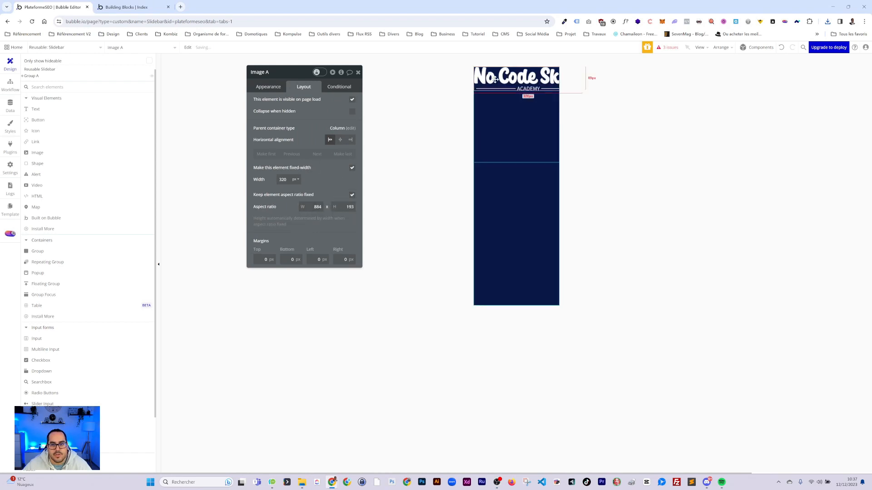
pyautogui.click(283, 180)
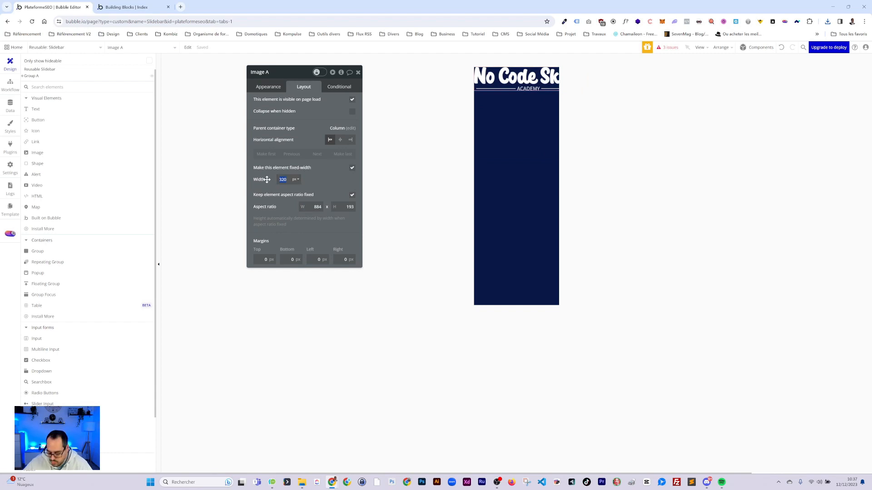
pyautogui.click(322, 184)
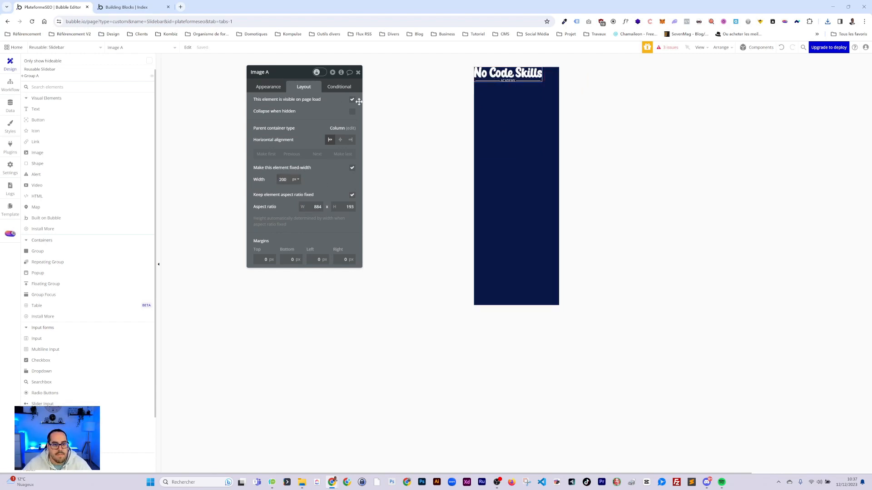
# Add a second group inside Group A and order the logo image above it
pyautogui.click(522, 117)
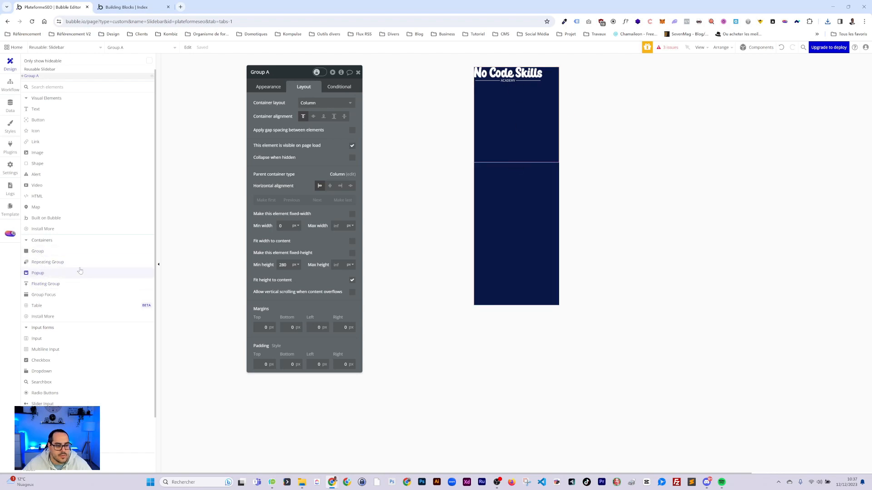
pyautogui.moveTo(40, 257); pyautogui.dragTo(494, 114)
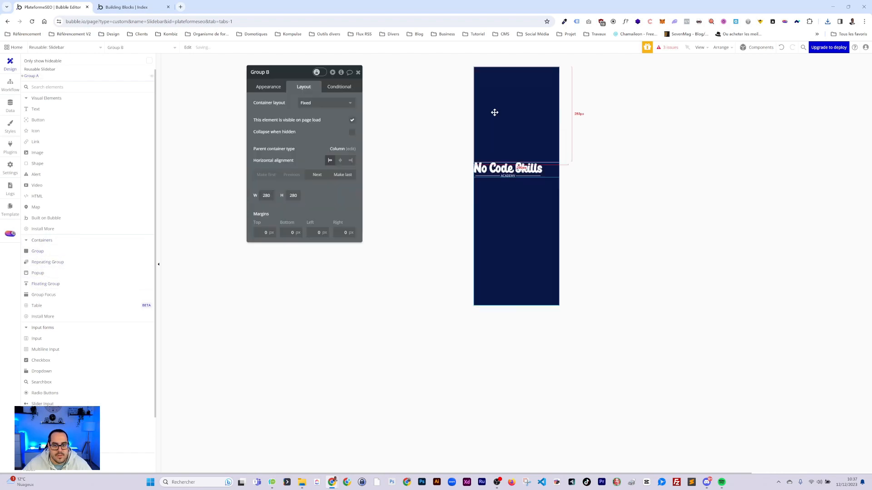
pyautogui.click(22, 77)
pyautogui.moveTo(34, 89); pyautogui.dragTo(33, 82)
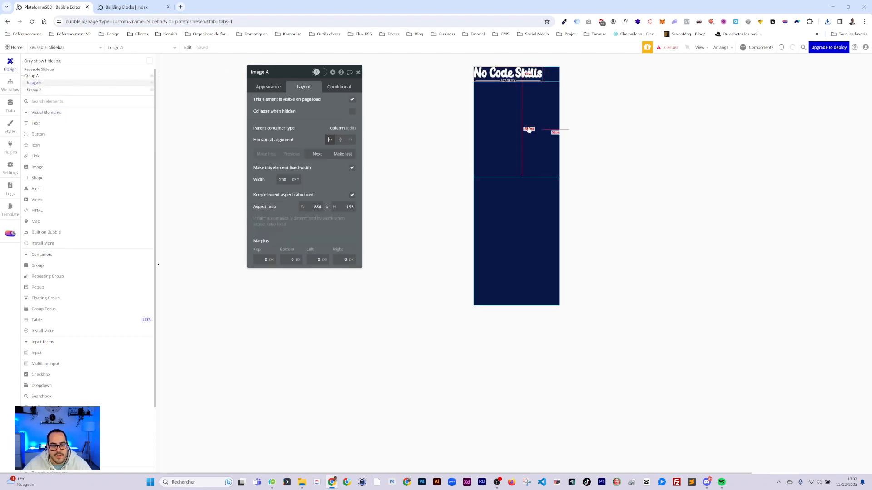
# Nest a new group inside Group B and set Group B's container layout to Column
pyautogui.moveTo(38, 267); pyautogui.dragTo(484, 144)
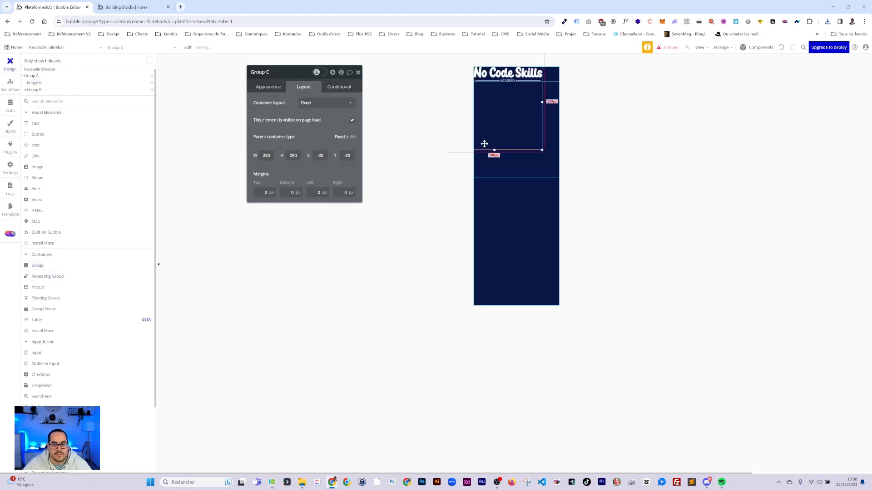
pyautogui.click(538, 169)
pyautogui.click(327, 103)
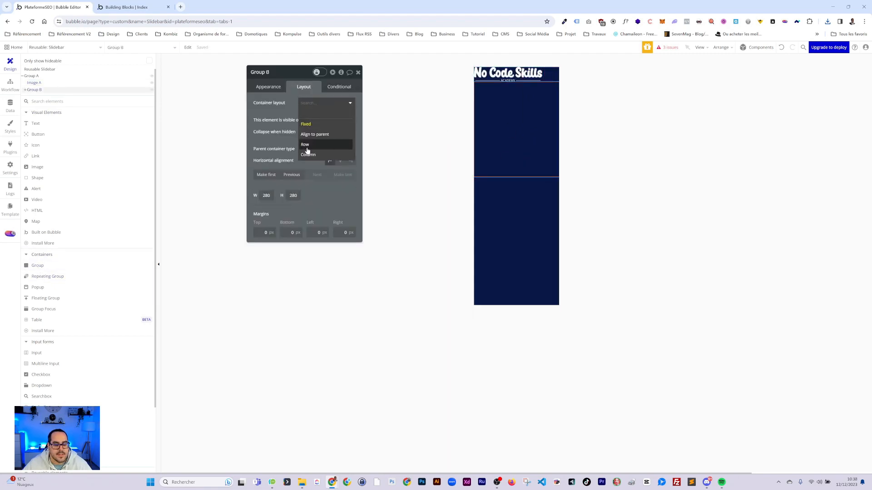
pyautogui.click(308, 155)
# Set the container layout of Group C, nested in Group B, to Row
pyautogui.click(502, 105)
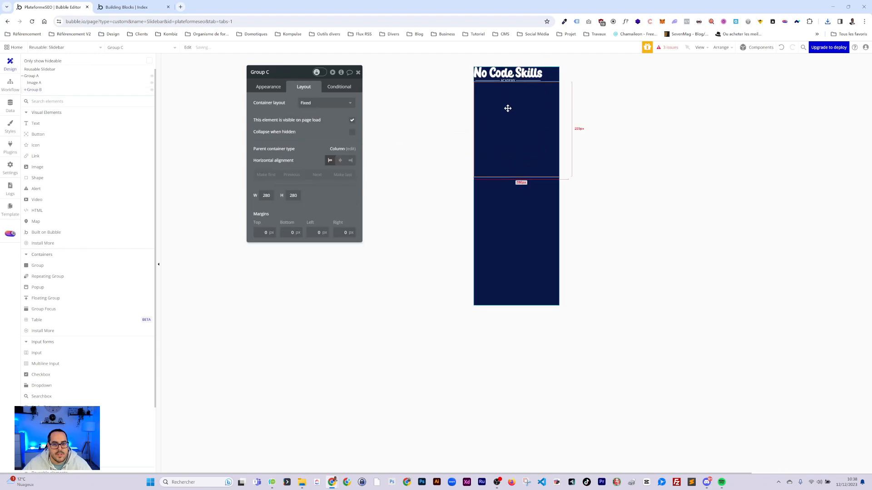
pyautogui.click(25, 90)
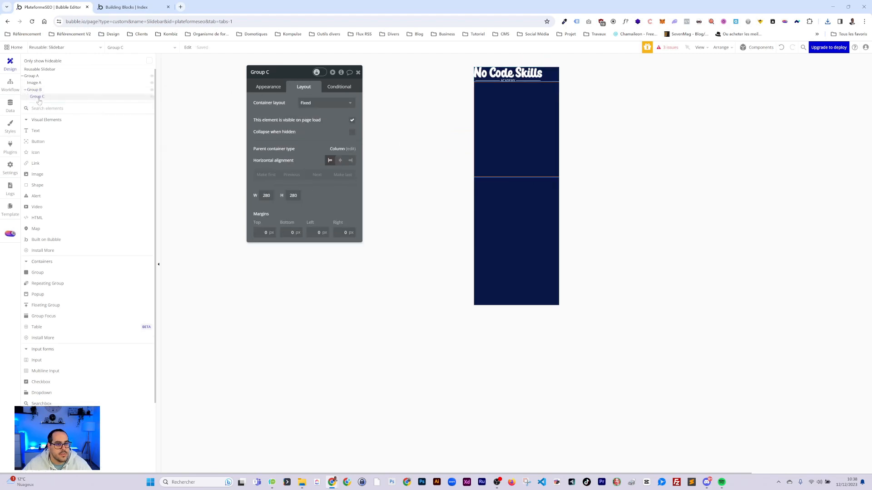
pyautogui.click(38, 97)
pyautogui.click(43, 98)
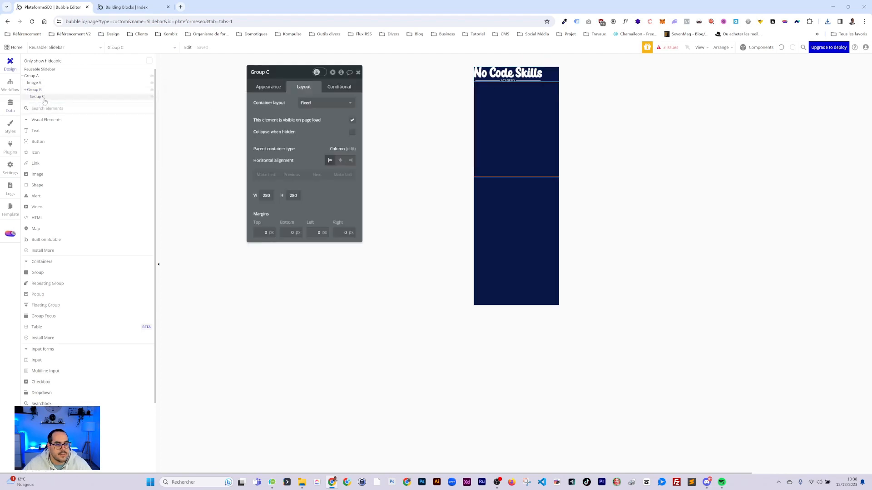
pyautogui.click(304, 104)
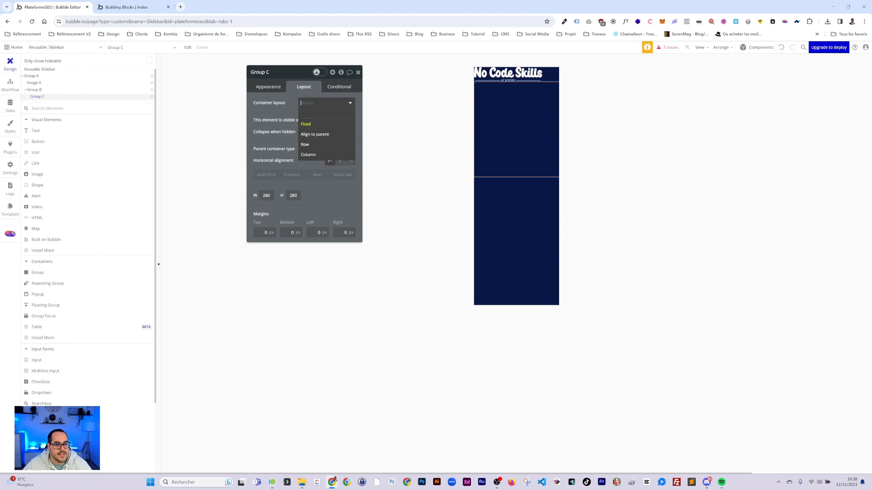
pyautogui.click(305, 145)
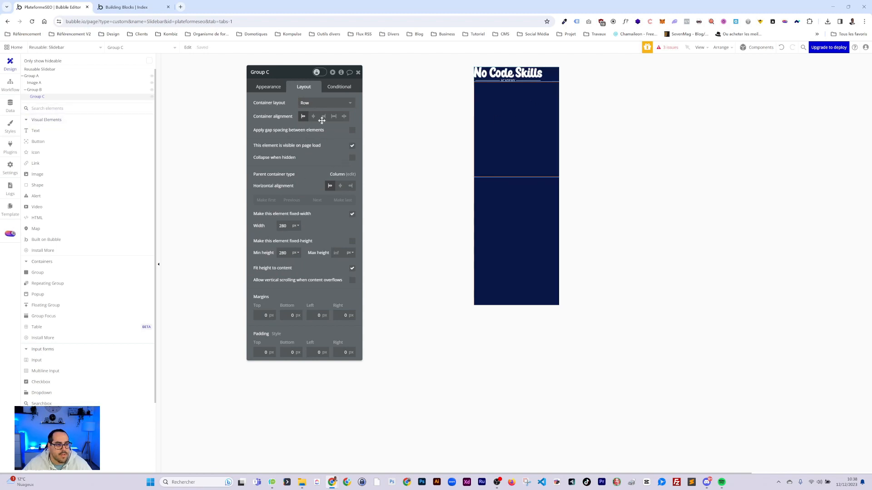
# Set Group A's top, bottom, left and right margins to 20 px each
pyautogui.click(34, 90)
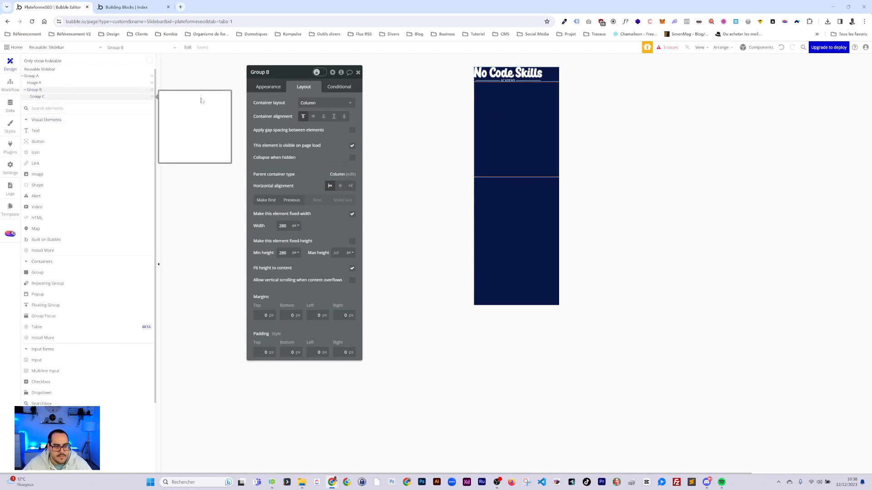
pyautogui.click(34, 82)
pyautogui.click(31, 76)
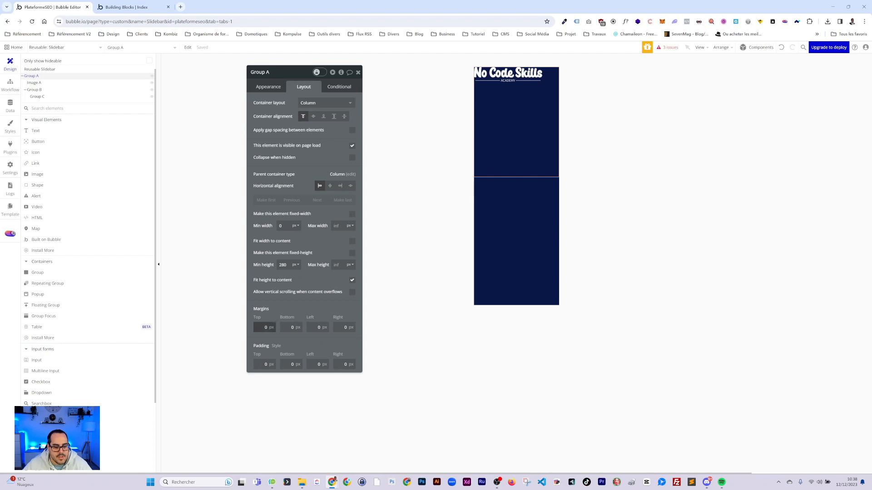
pyautogui.write('2')
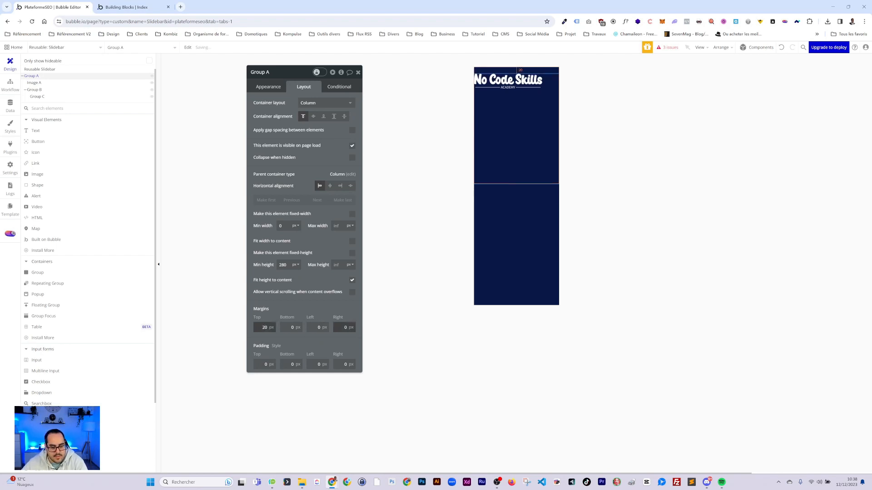
pyautogui.click(291, 328)
pyautogui.write('2')
pyautogui.click(317, 327)
pyautogui.write('2')
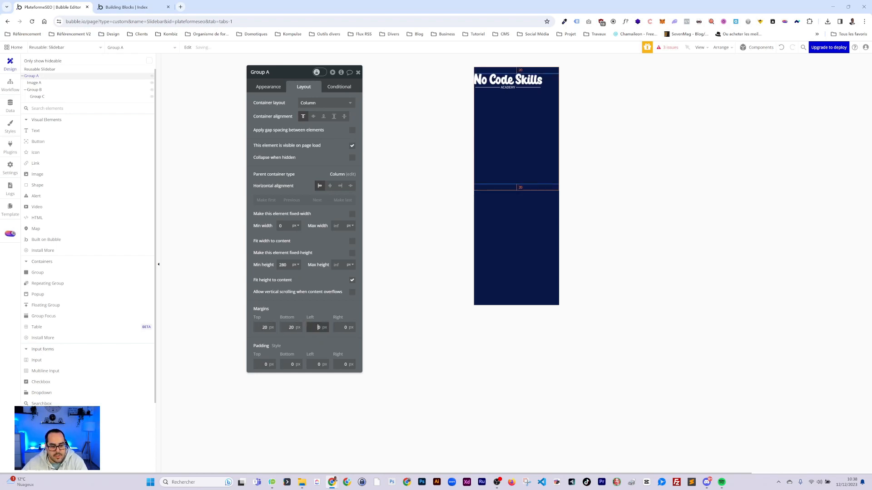
pyautogui.click(344, 327)
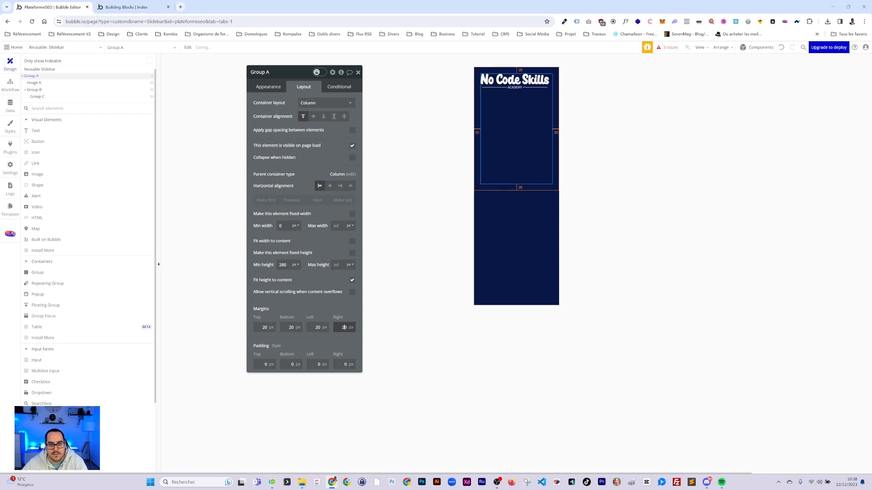
# Turn off the fixed width of Group B and set its minimum width to 0 px
pyautogui.click(516, 115)
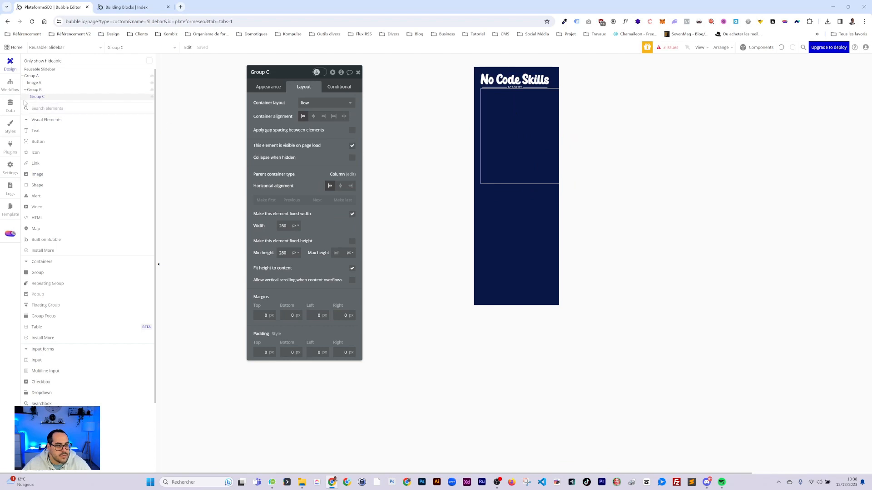
pyautogui.click(37, 92)
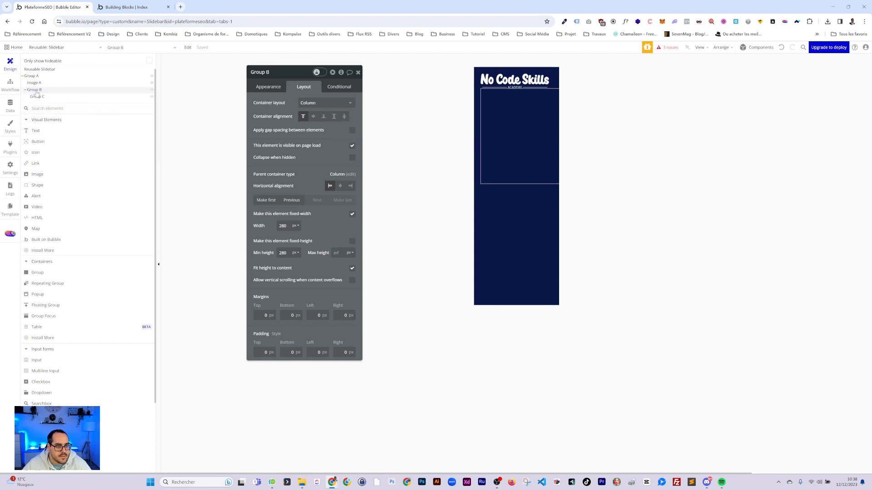
pyautogui.click(35, 92)
pyautogui.click(33, 92)
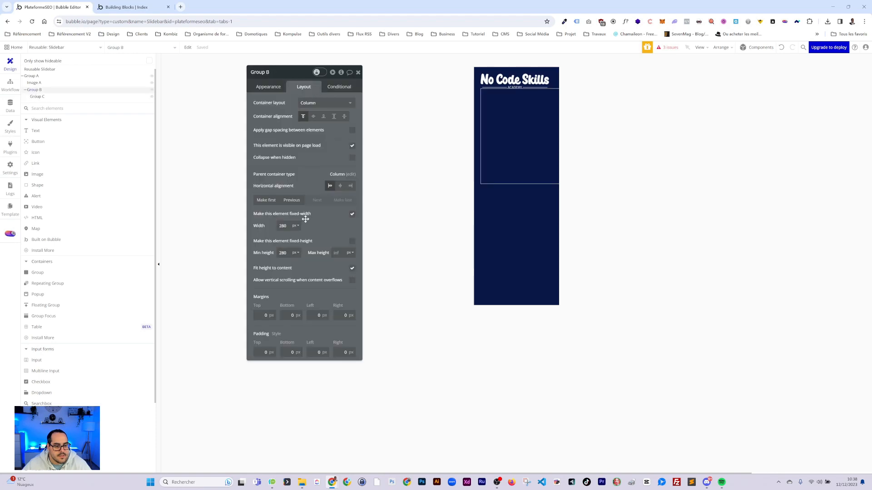
pyautogui.click(352, 215)
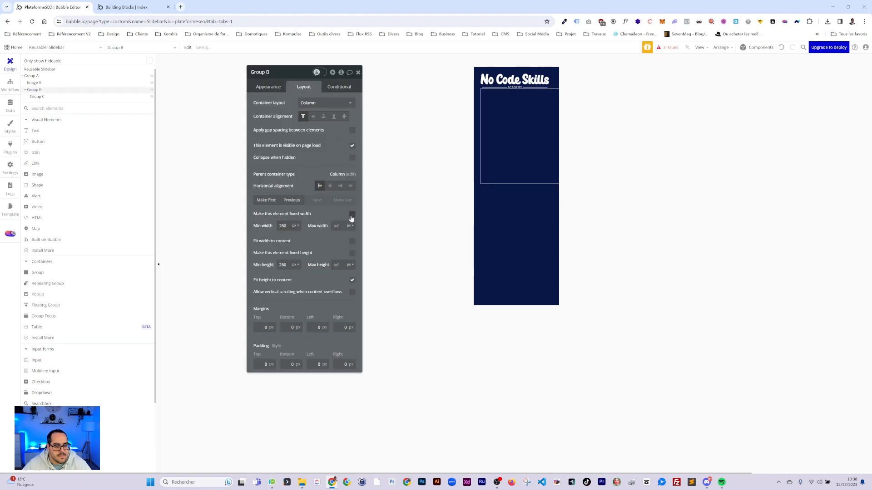
pyautogui.write('0')
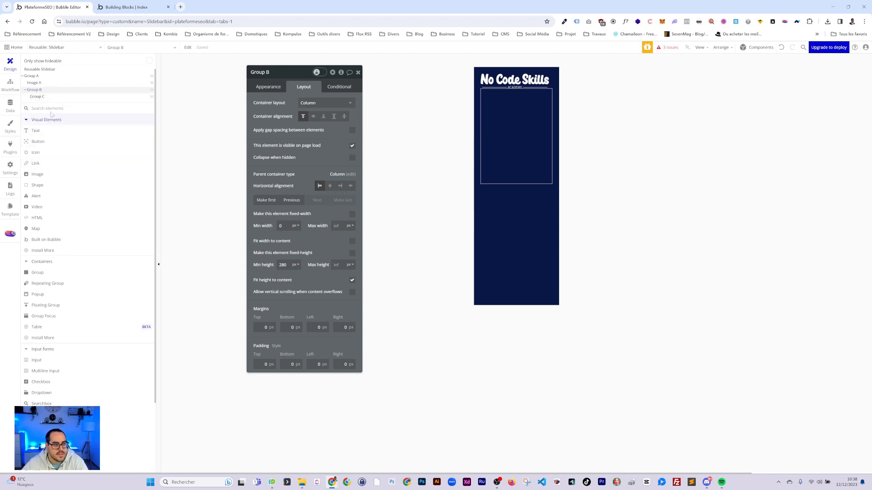
# Turn off the fixed width of Group C and set its minimum width to 0 px
pyautogui.click(36, 96)
pyautogui.click(351, 214)
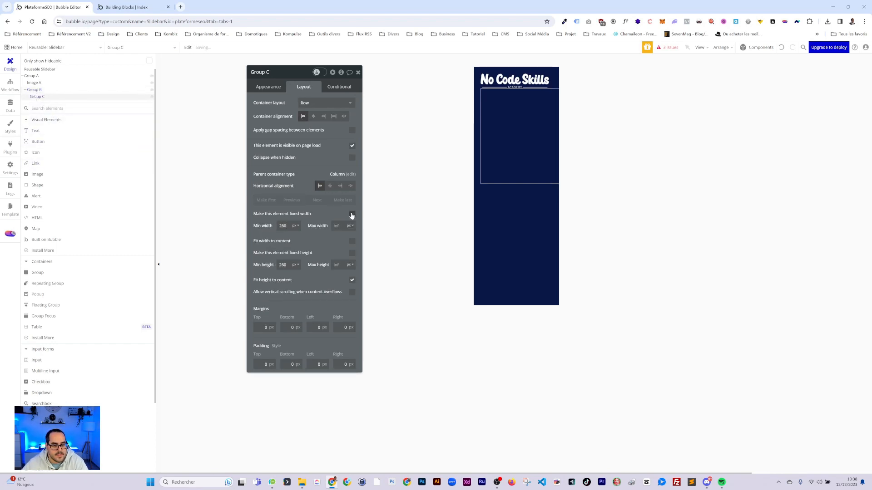
pyautogui.click(284, 225)
pyautogui.write('0')
pyautogui.press('Return')
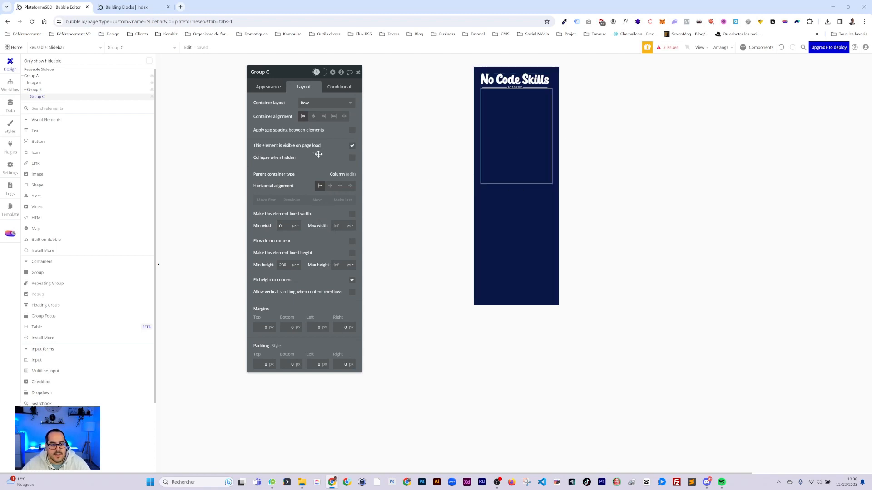
# Set Group B's top margin to 50 px to separate it from the logo
pyautogui.click(34, 90)
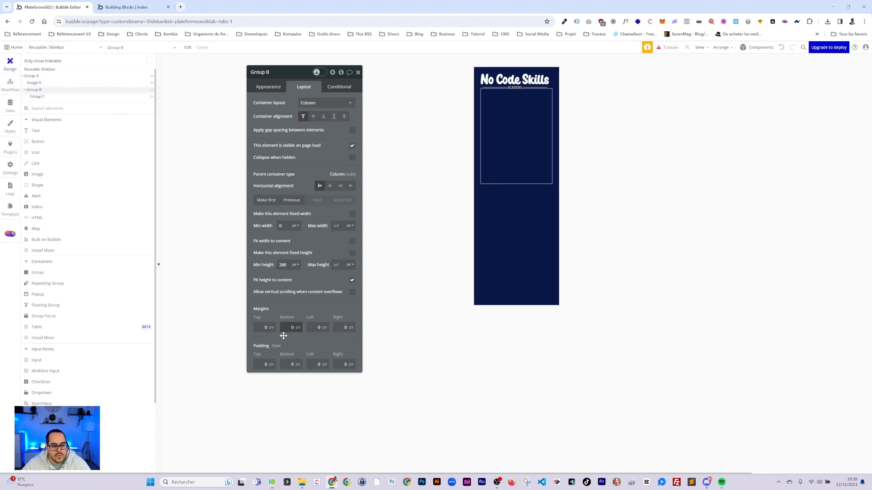
pyautogui.click(264, 328)
pyautogui.write('5')
pyautogui.press('Return')
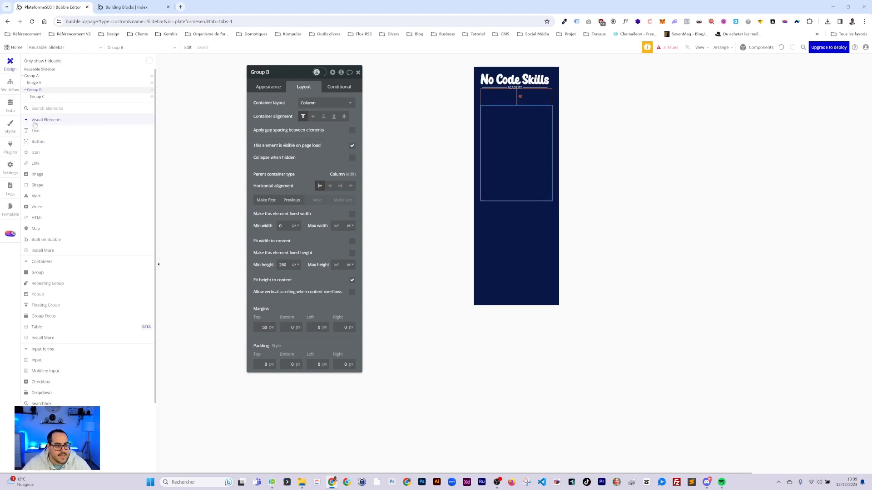
# Look through the available elements for Group C, and open the dialog for installing new plugins
pyautogui.click(38, 96)
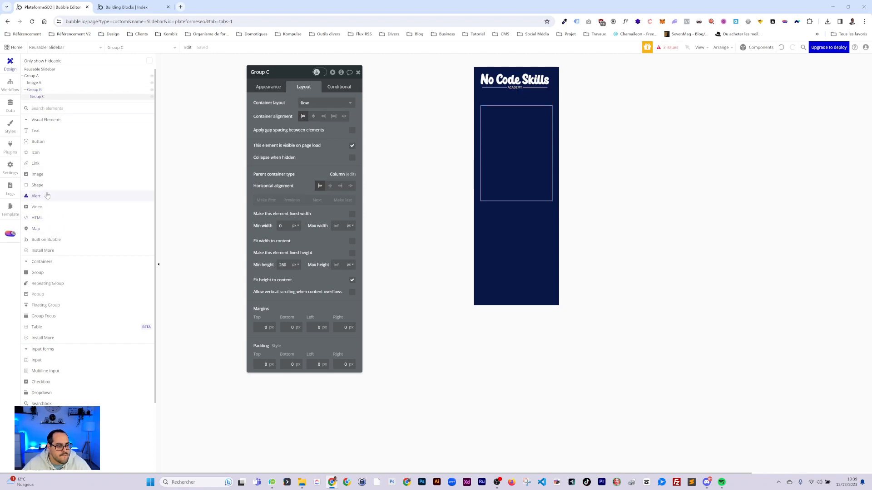
pyautogui.scroll(-2, 63, 300)
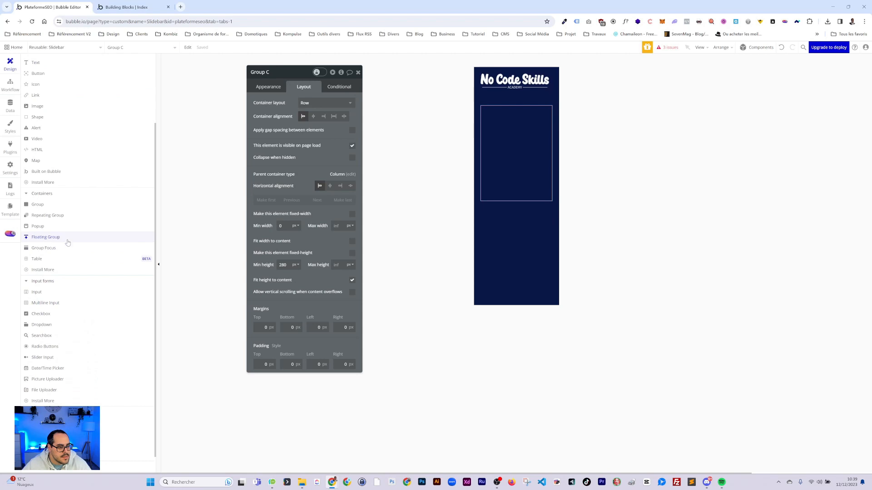
pyautogui.scroll(-1, 69, 318)
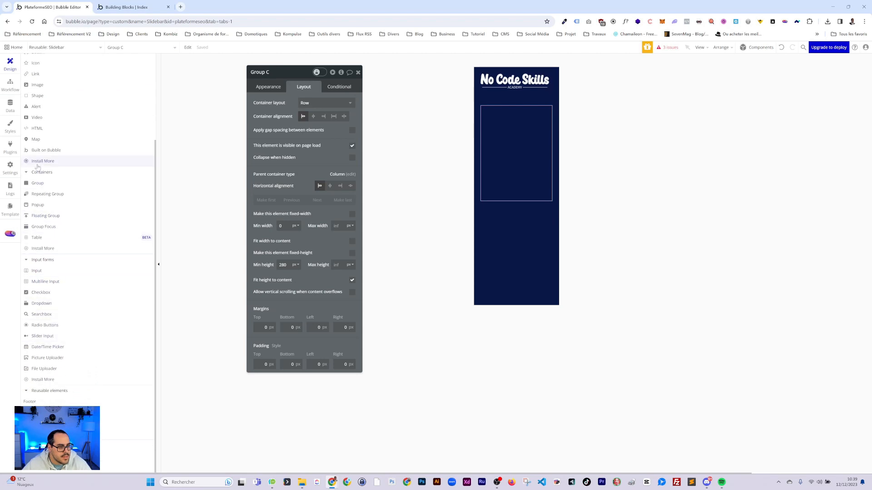
pyautogui.click(11, 164)
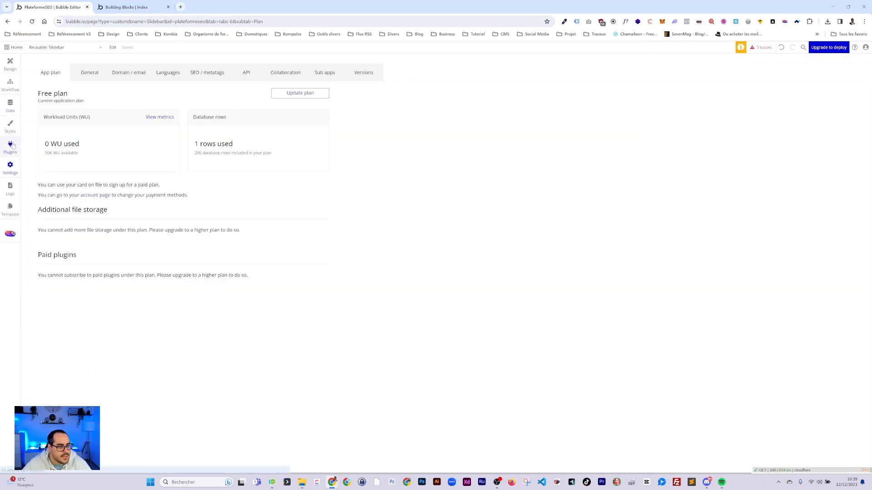
pyautogui.click(10, 146)
pyautogui.click(837, 67)
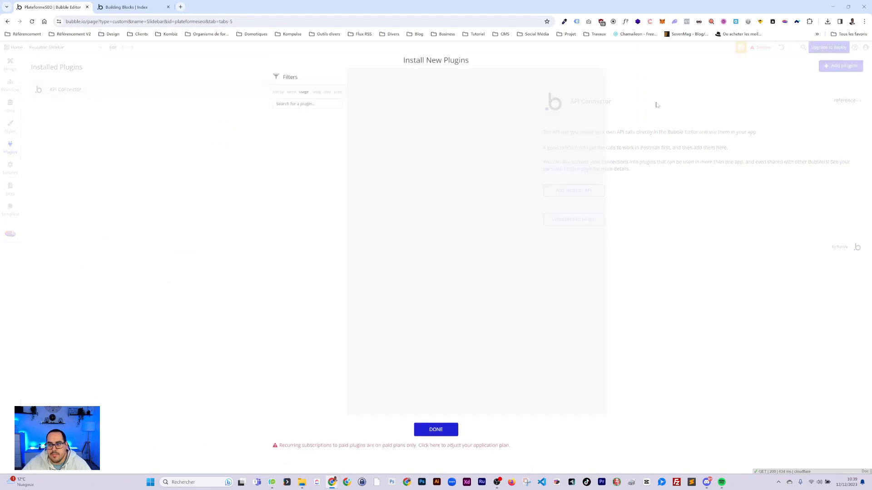
# Search the plugin library for icons and look through the available icon plugins
pyautogui.write('icons')
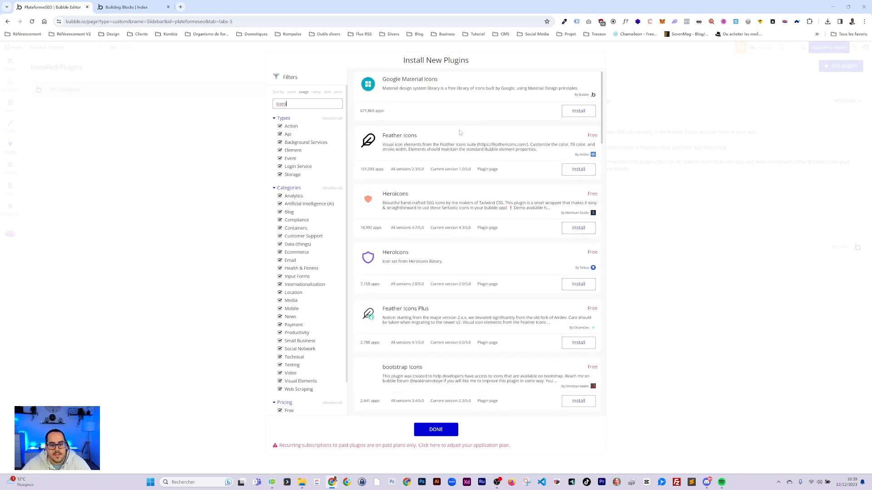
pyautogui.scroll(-4, 451, 212)
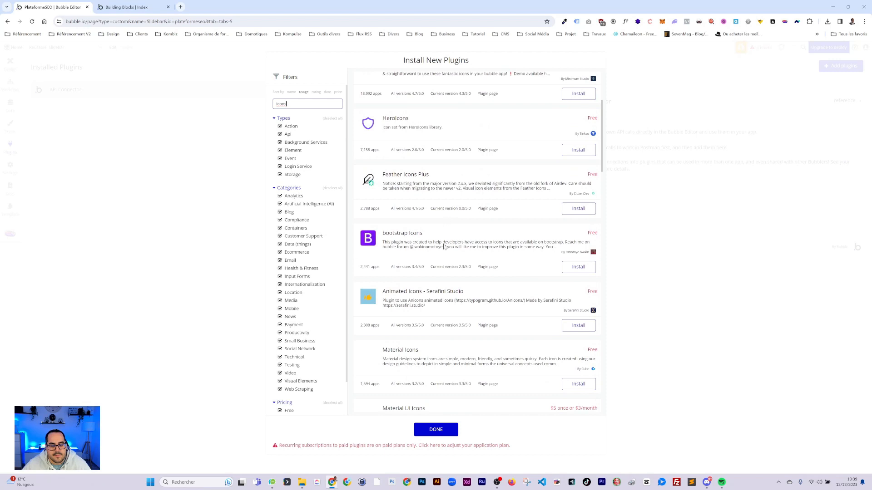
pyautogui.scroll(3, 445, 247)
pyautogui.moveTo(289, 104); pyautogui.dragTo(263, 104)
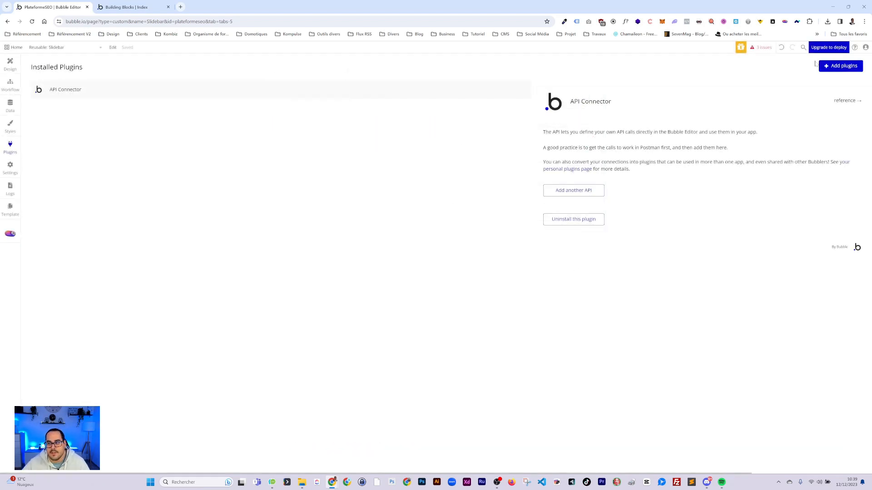
# Find and install the Ionic Elements plugin, and return to the Slidebar design view
pyautogui.click(843, 66)
pyautogui.write('ionic')
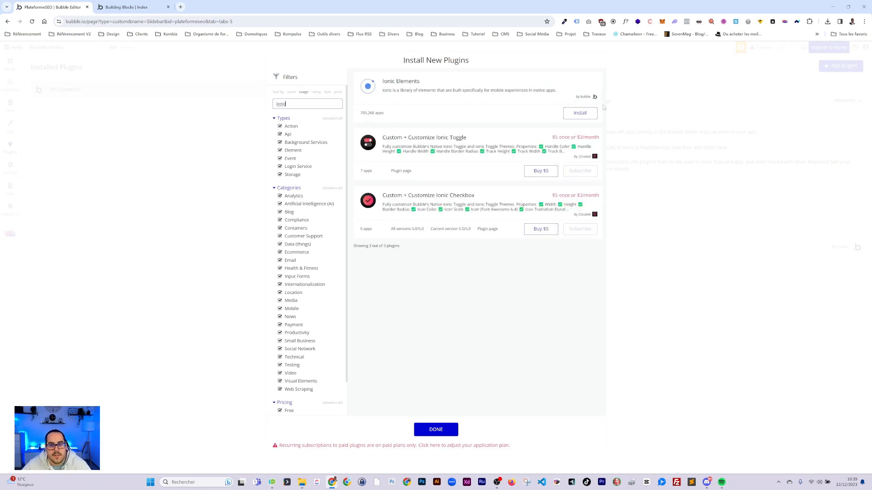
pyautogui.click(586, 113)
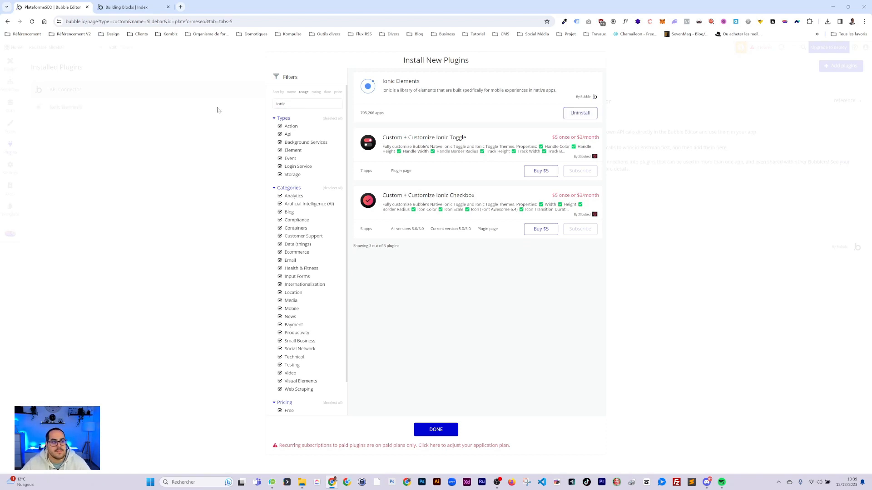
pyautogui.click(236, 121)
pyautogui.click(10, 65)
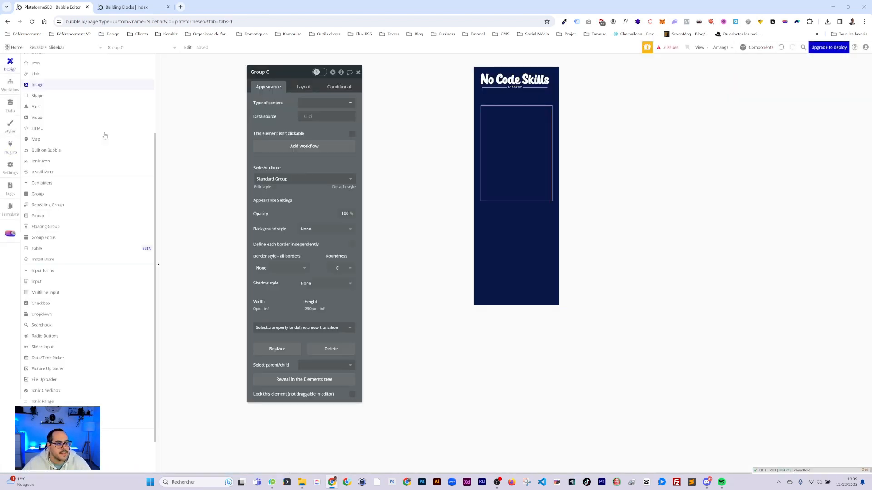
# Add an Ionic Icon inside Group C and choose the ion-android-apps grid icon for it
pyautogui.scroll(3, 76, 177)
pyautogui.scroll(-2, 70, 201)
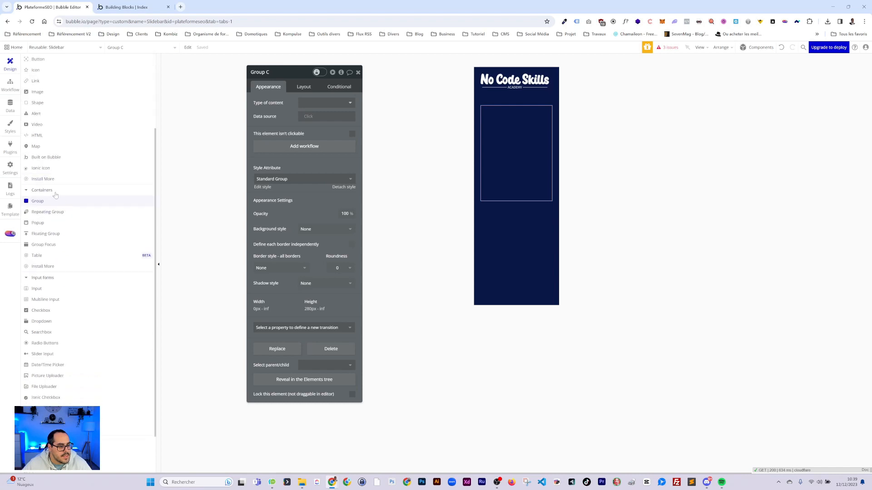
pyautogui.click(39, 169)
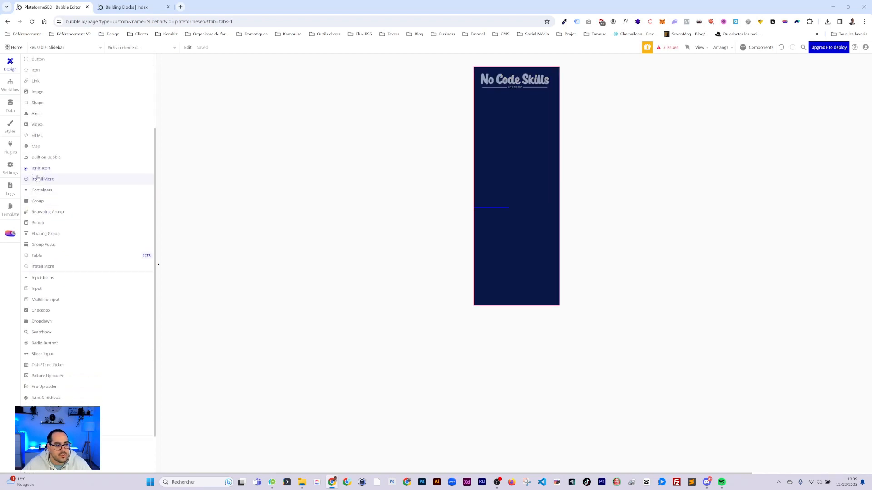
pyautogui.click(514, 117)
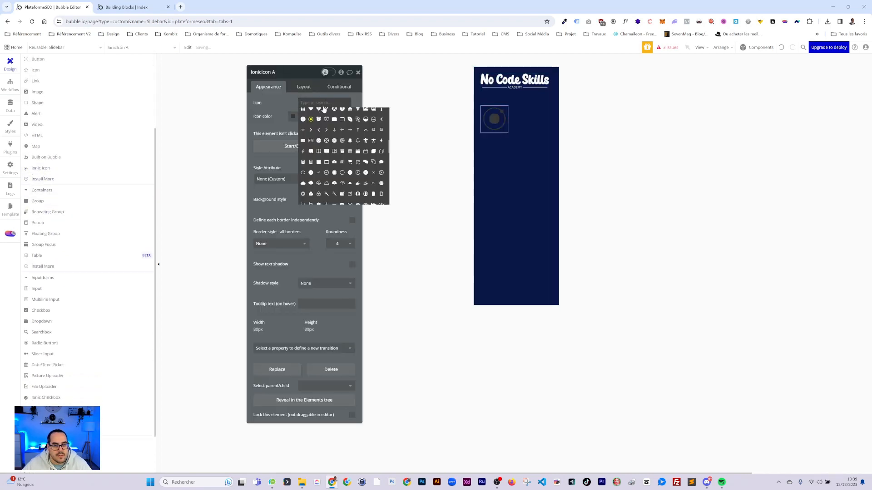
pyautogui.scroll(-3, 354, 120)
pyautogui.click(352, 117)
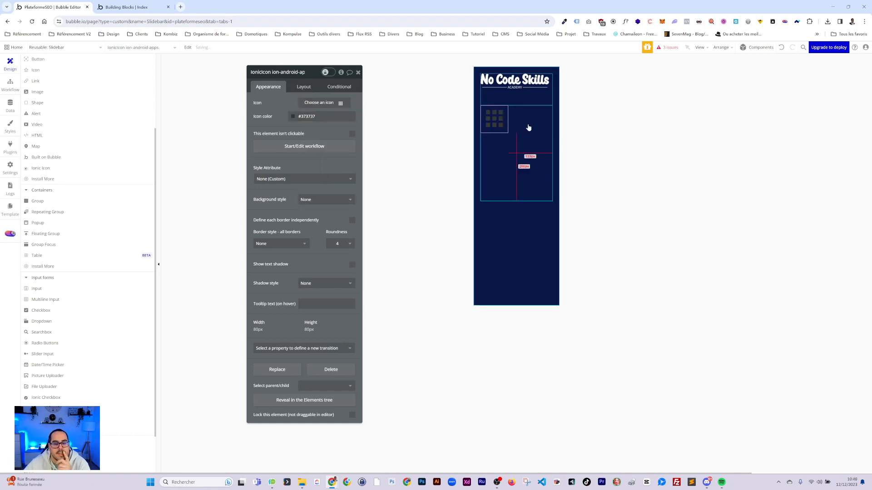
# Color the apps icon white and set its width and height to 20 px
pyautogui.click(292, 117)
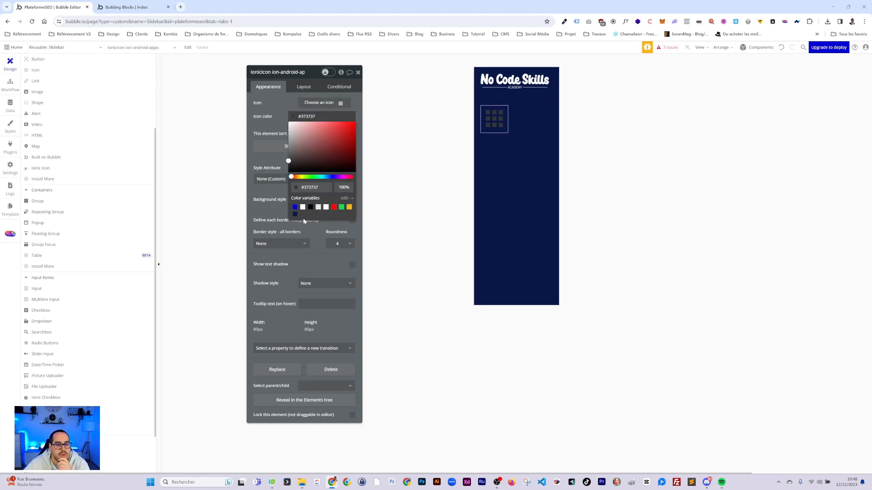
pyautogui.click(302, 207)
pyautogui.click(303, 87)
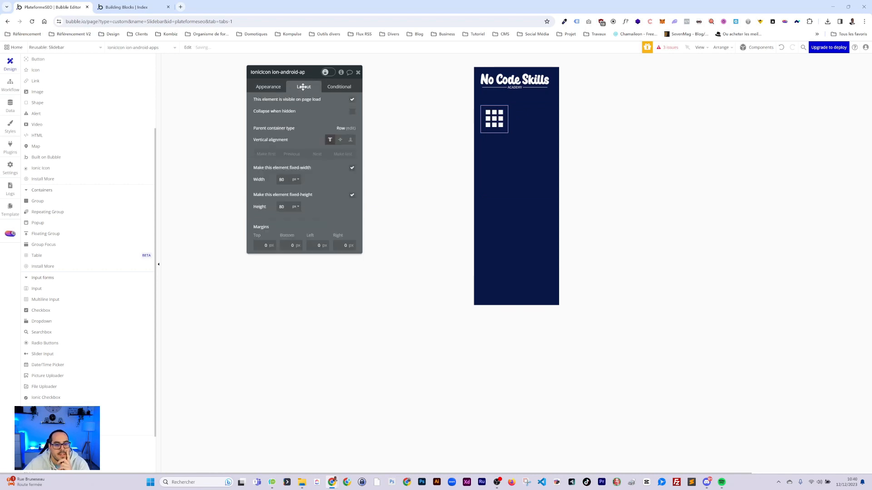
pyautogui.moveTo(286, 179); pyautogui.dragTo(269, 179)
pyautogui.write('20')
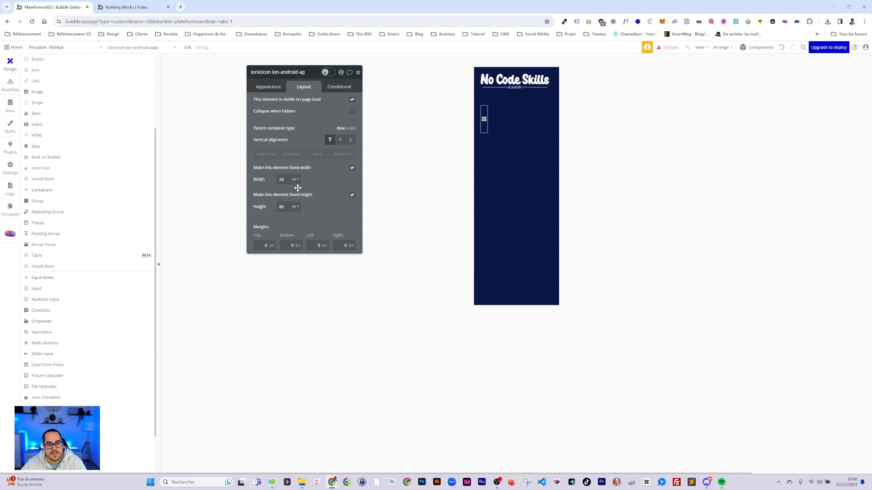
pyautogui.moveTo(287, 207); pyautogui.dragTo(273, 206)
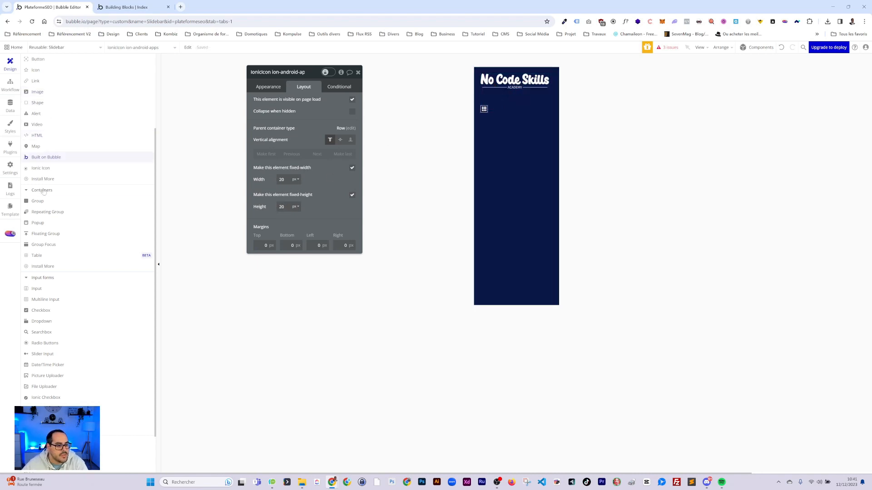
# Add a text element inside Group C with the content "Tableau de bord"
pyautogui.scroll(1, 61, 127)
pyautogui.scroll(4, 61, 128)
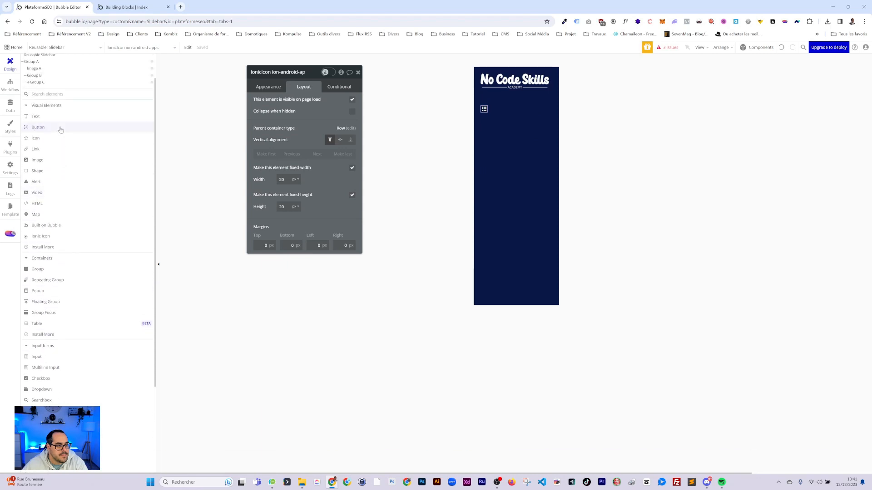
pyautogui.moveTo(35, 117); pyautogui.dragTo(499, 113)
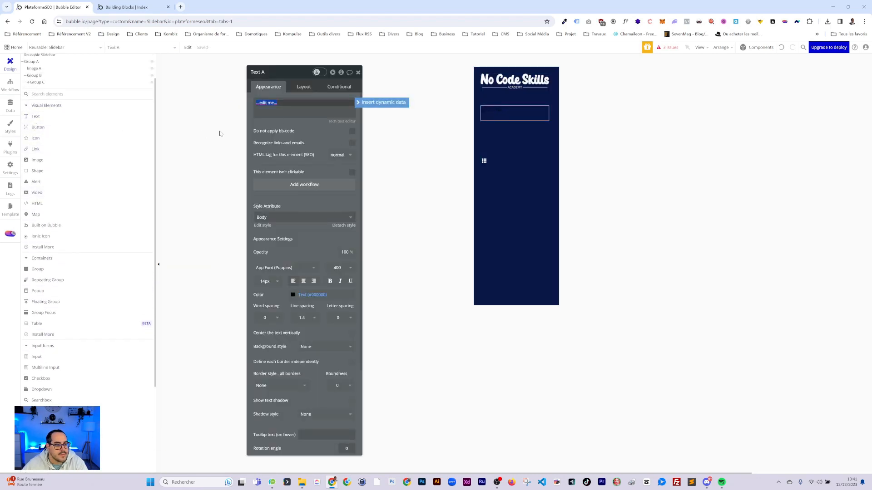
pyautogui.click(303, 87)
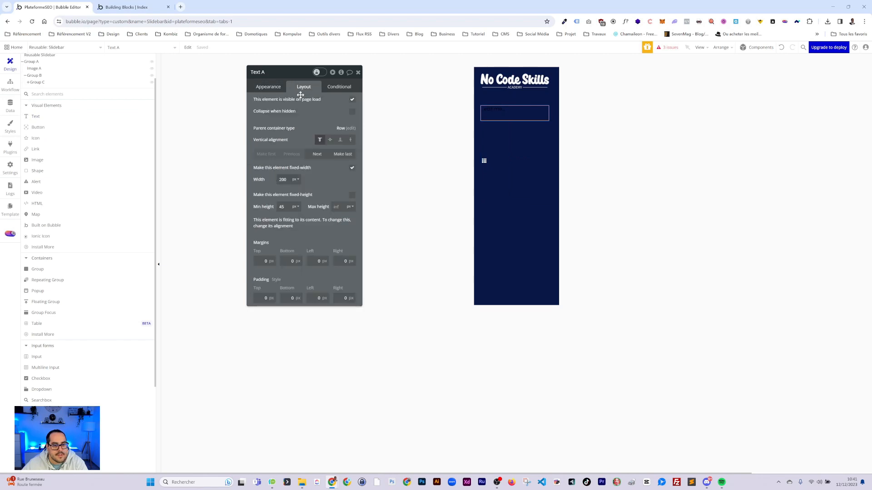
pyautogui.click(271, 87)
pyautogui.write('Tableau de bord')
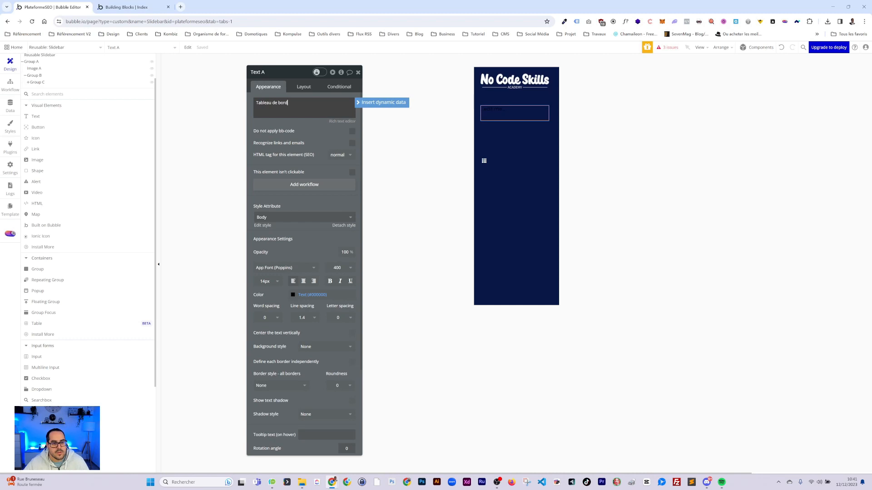
pyautogui.press('Return')
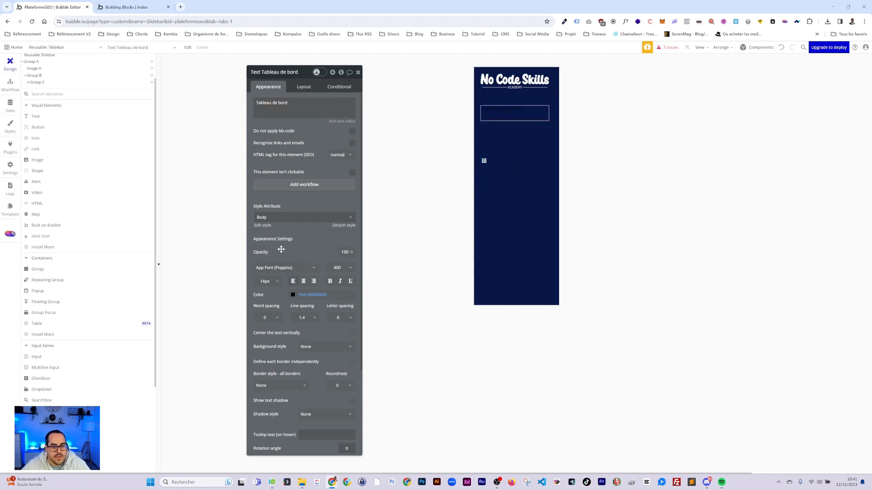
# Set the color of the "Tableau de bord" text to the white Primary contrast variable
pyautogui.click(293, 295)
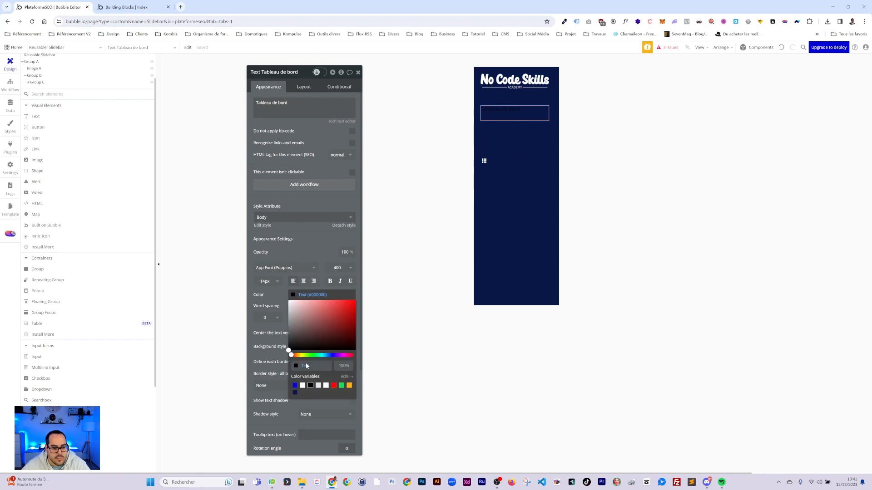
pyautogui.click(302, 386)
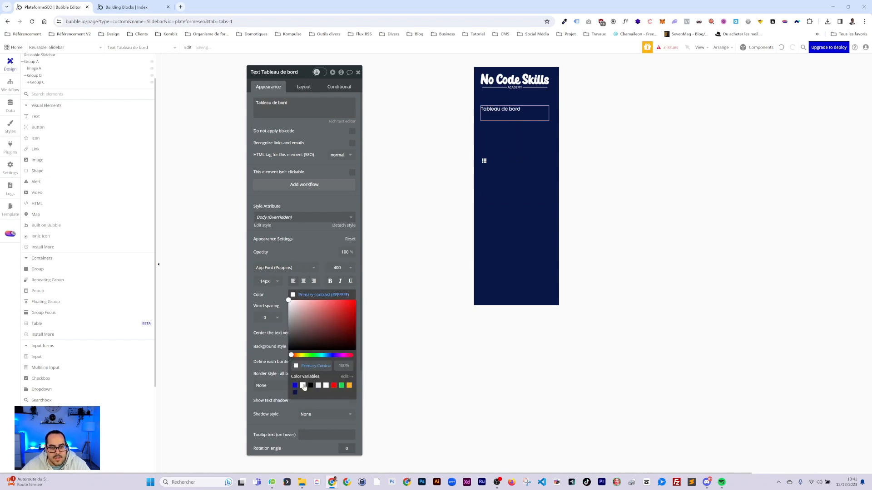
pyautogui.click(304, 117)
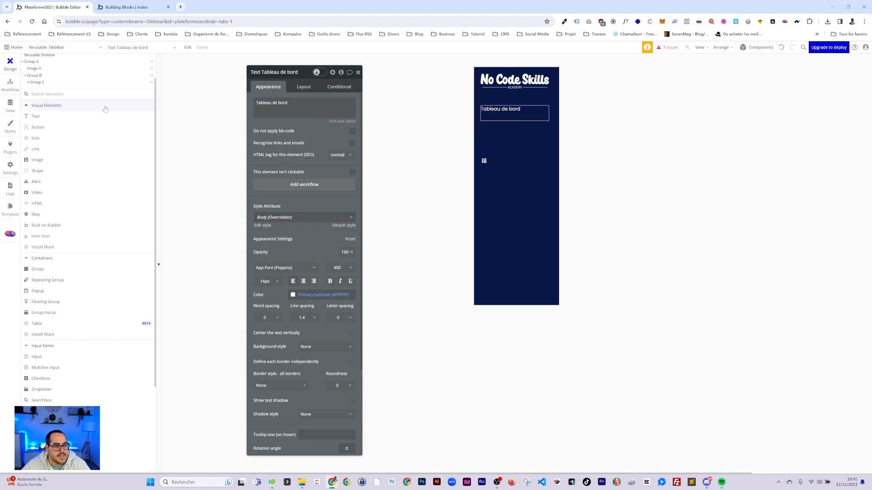
pyautogui.click(38, 83)
pyautogui.click(309, 88)
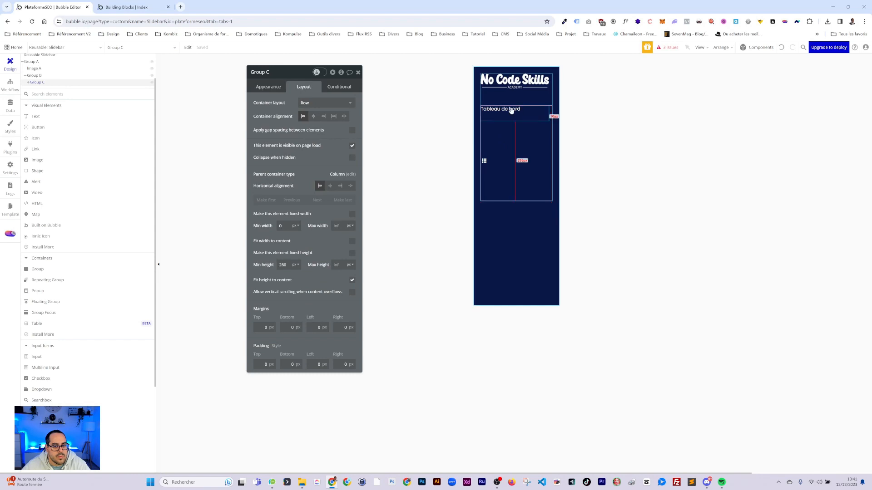
pyautogui.click(268, 87)
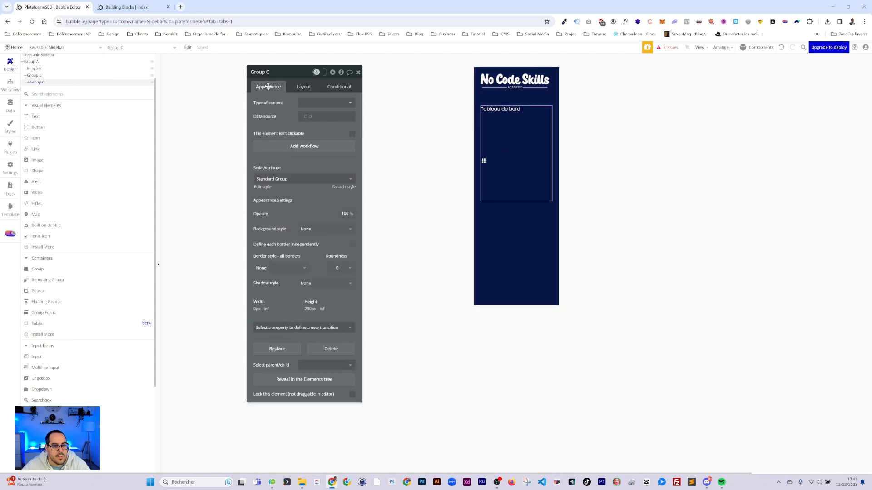
# Turn off the fixed width of the "Tableau de bord" text and set its minimum width and minimum height to 0 px
pyautogui.click(522, 110)
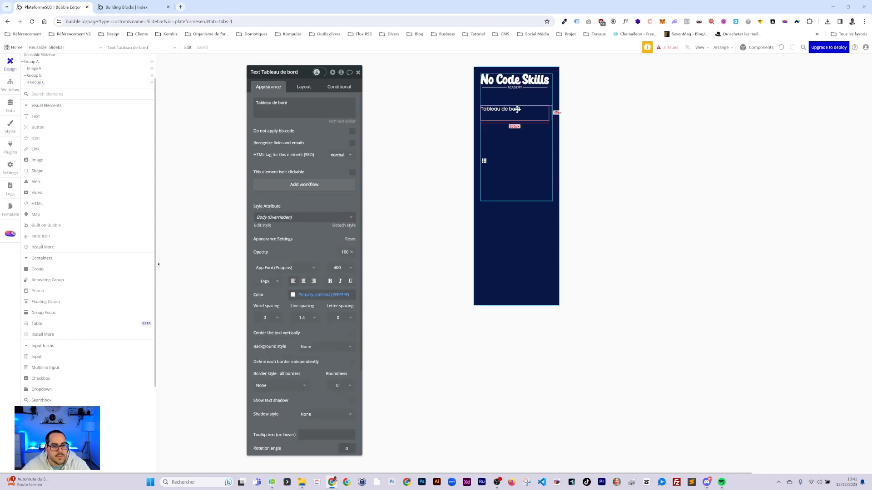
pyautogui.click(304, 86)
pyautogui.click(352, 168)
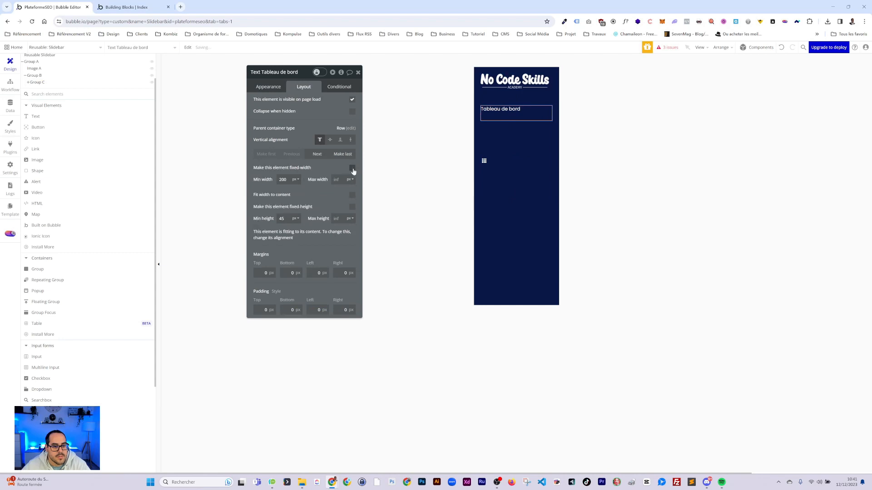
pyautogui.moveTo(289, 179); pyautogui.dragTo(267, 180)
pyautogui.write('0')
pyautogui.moveTo(286, 219); pyautogui.dragTo(276, 218)
pyautogui.write('0')
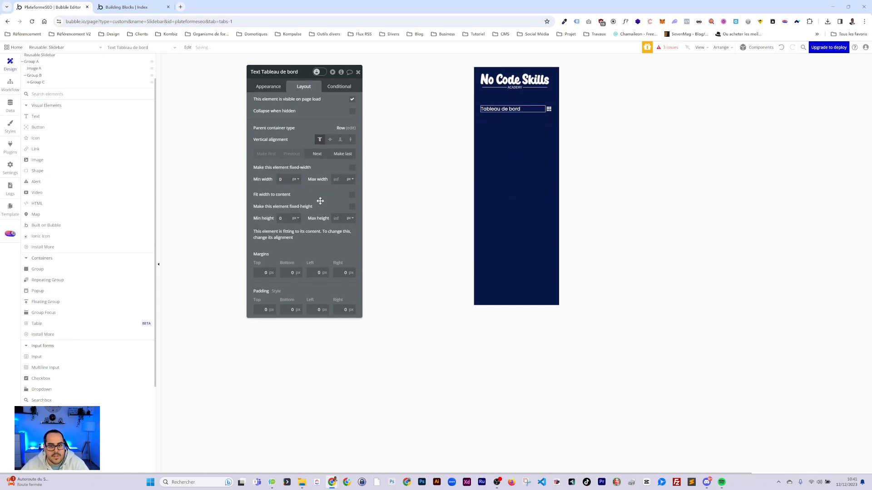
# Move the apps icon ahead of the "Tableau de bord" text within Group C
pyautogui.click(29, 82)
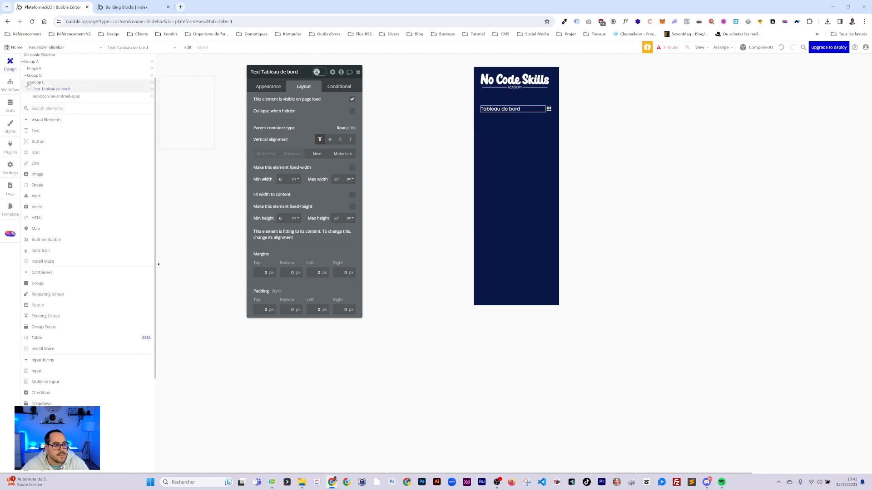
pyautogui.moveTo(39, 96); pyautogui.dragTo(41, 87)
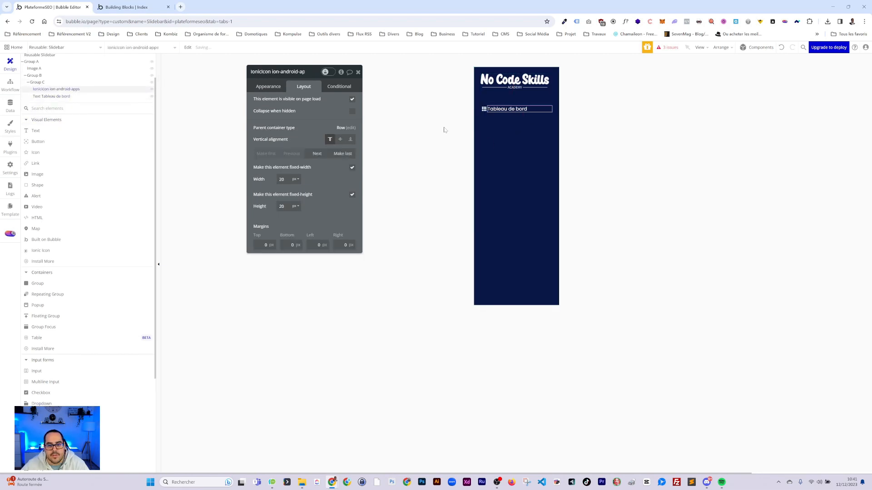
# Apply gap spacing between Group C's elements with a column gap of 5 px
pyautogui.click(37, 83)
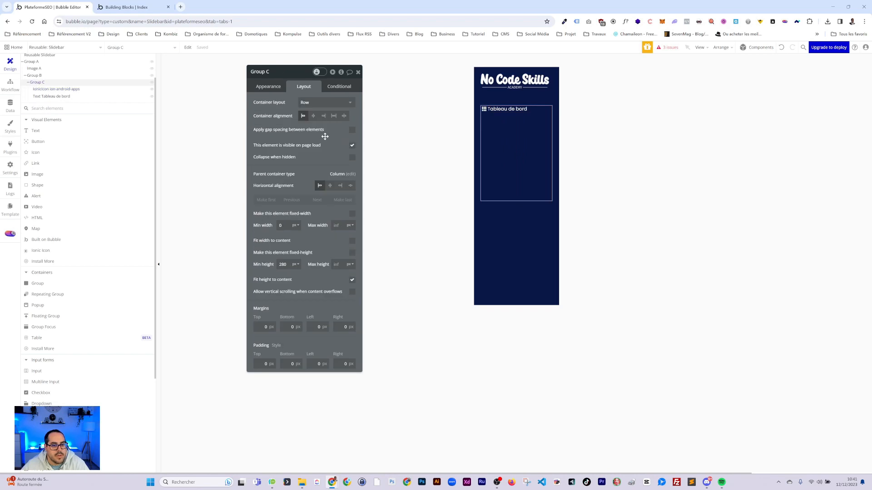
pyautogui.click(352, 130)
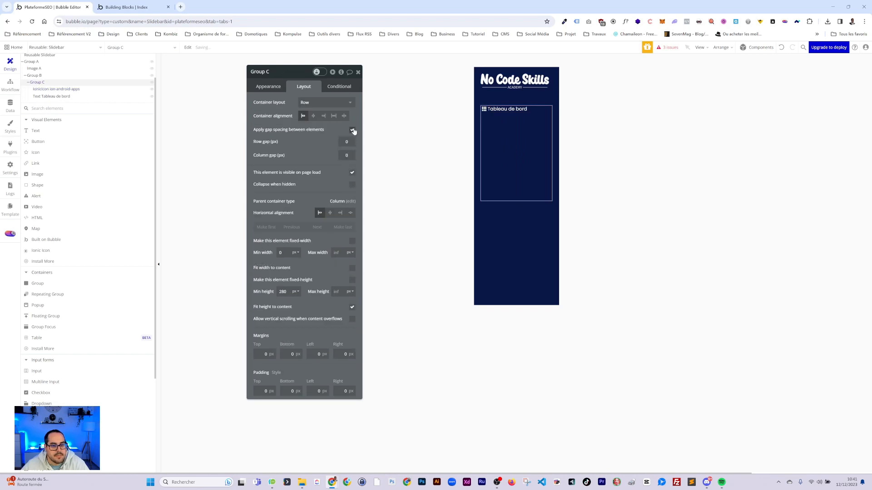
pyautogui.click(347, 156)
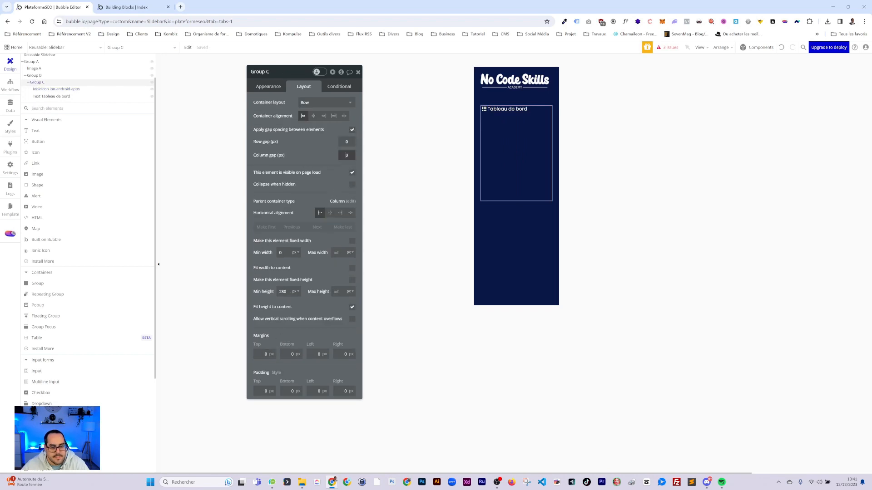
pyautogui.write('10')
pyautogui.moveTo(342, 155); pyautogui.dragTo(355, 155)
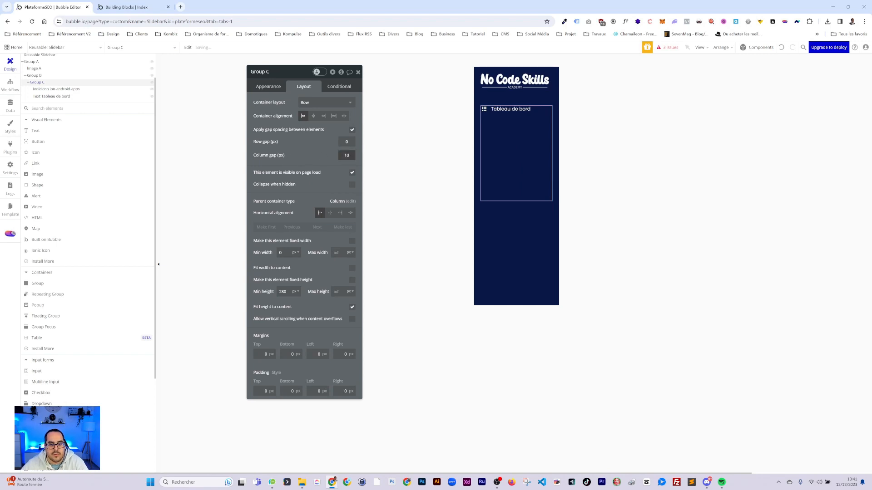
pyautogui.write('5')
pyautogui.click(306, 156)
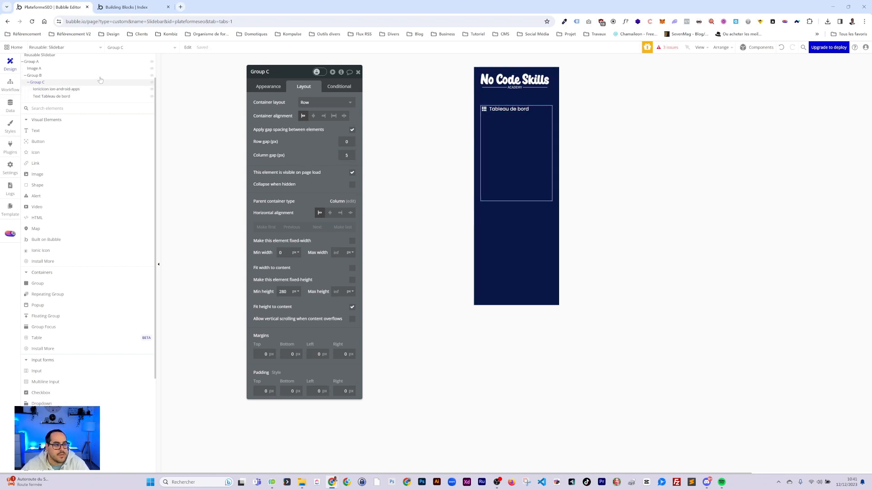
# Set Group C's minimum height to 0 px
pyautogui.doubleClick(282, 291)
pyautogui.write('0')
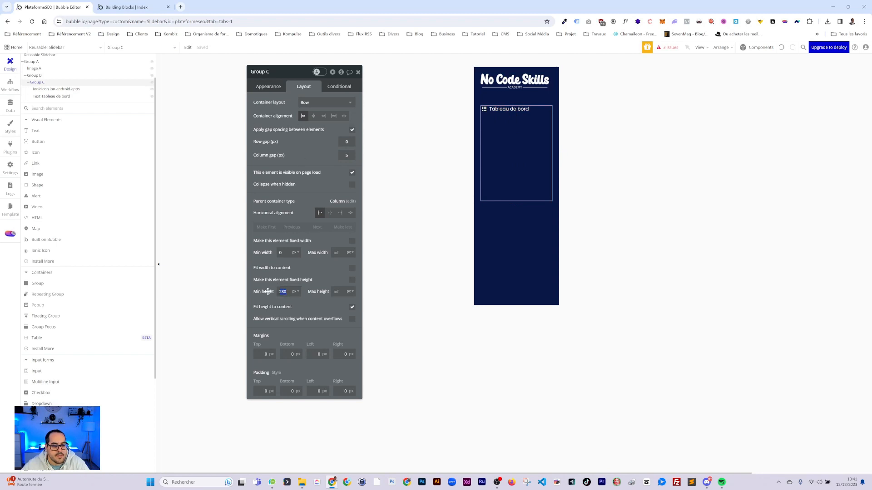
# Apply Group C's zero minimum height and collapse the group in the elements tree
pyautogui.click(301, 275)
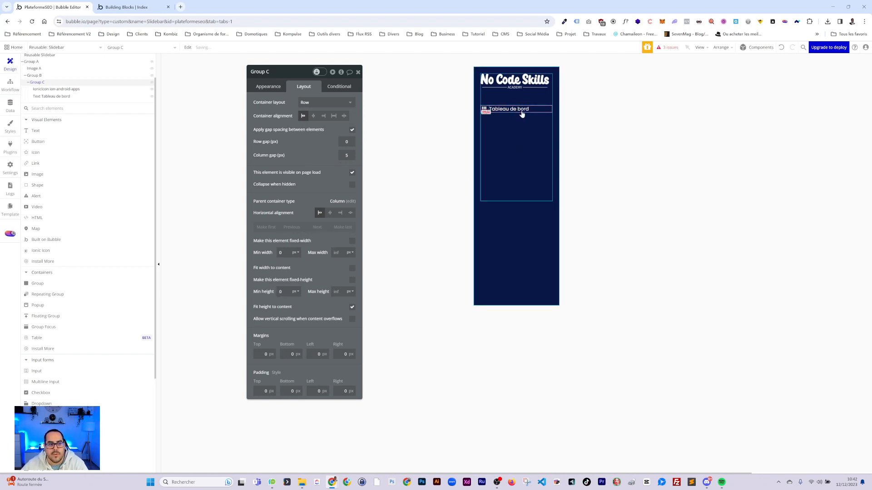
pyautogui.click(28, 83)
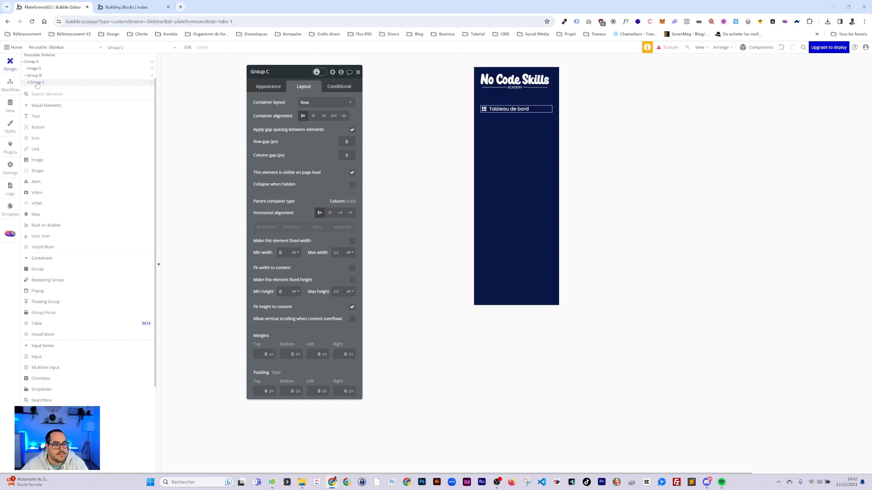
pyautogui.click(36, 76)
pyautogui.click(36, 83)
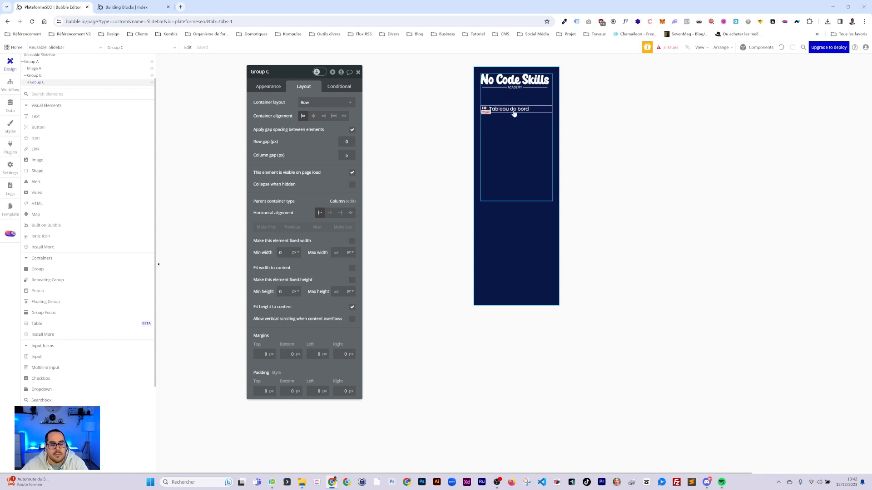
pyautogui.click(37, 83)
pyautogui.click(38, 83)
# Rename Group A as "Header - gp"
pyautogui.click(31, 62)
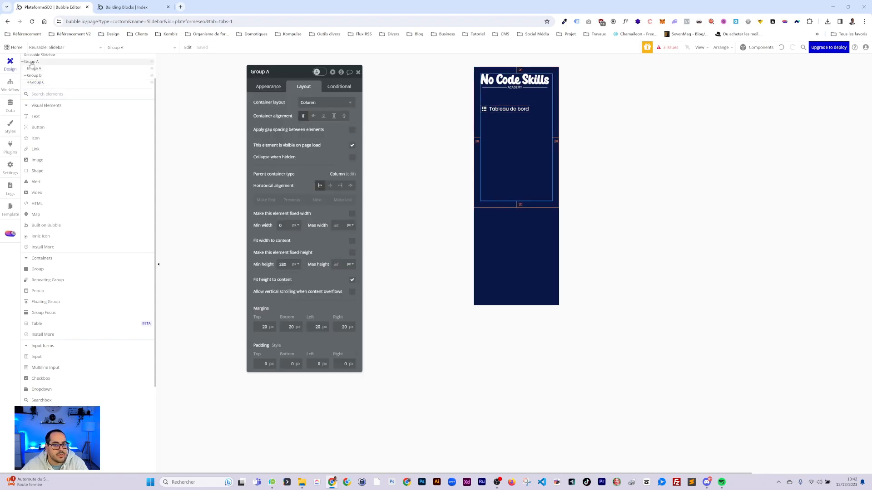
pyautogui.scroll(2, 42, 67)
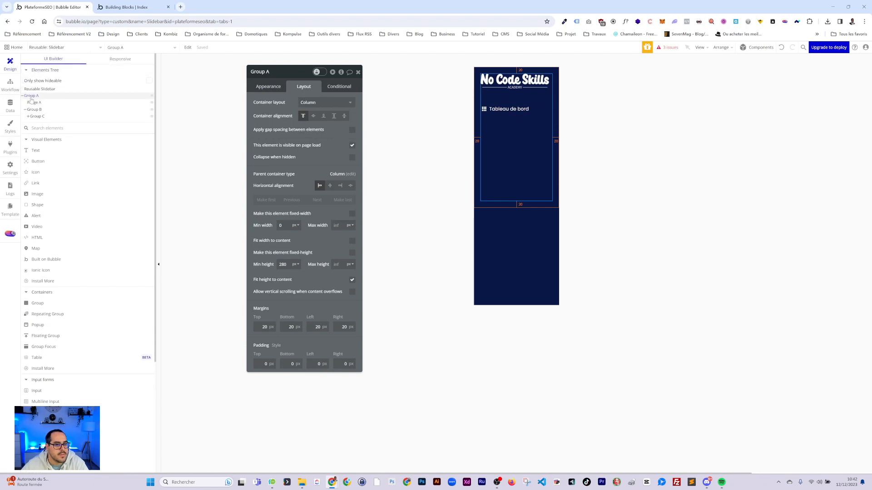
pyautogui.hotkey('ctrl', 'a')
pyautogui.write('H')
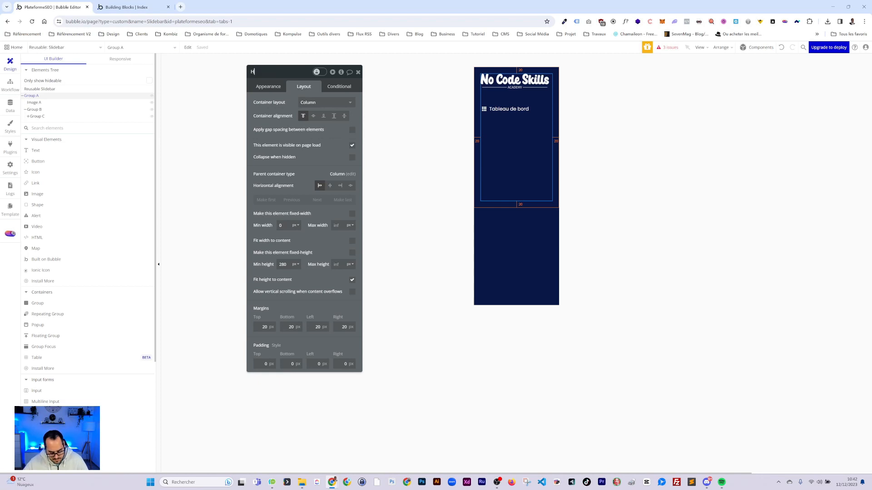
pyautogui.write('eader - gp')
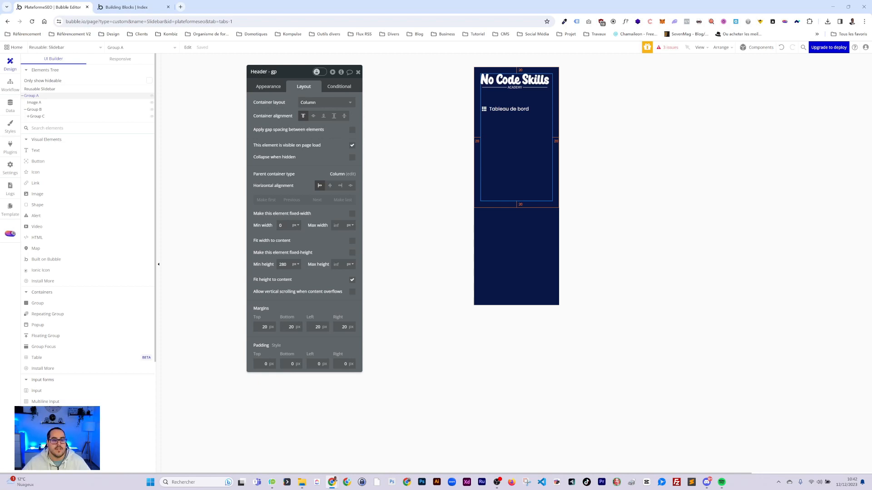
# Rename Image A as "HeaderLogo - img" and Group B as "HeaderMenu - gp"
pyautogui.click(36, 103)
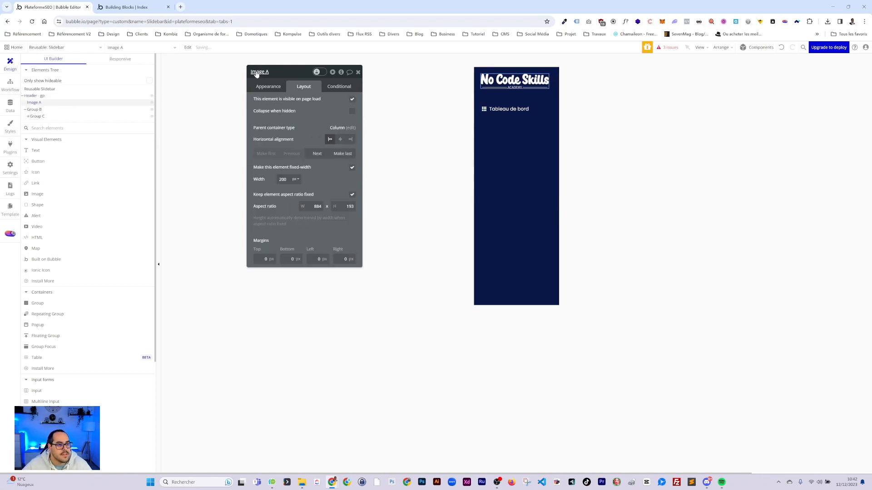
pyautogui.write('HeaderLogo - img')
pyautogui.click(35, 110)
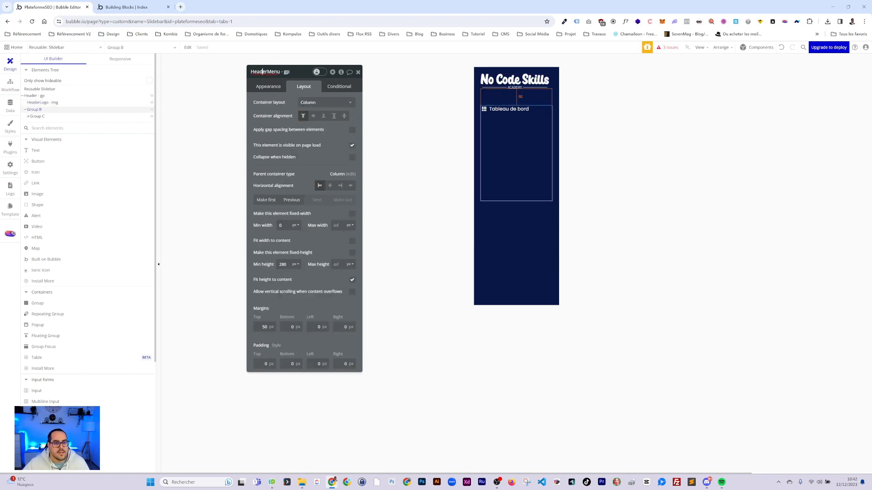
# Rename Group C, which holds the icon and the "Tableau de bord" text, as "HeaderMenuTb - gp"
pyautogui.click(37, 117)
pyautogui.click(261, 73)
pyautogui.write('HeaderMenu - gp')
pyautogui.press('Left')
pyautogui.press('Left')
pyautogui.press('Left')
pyautogui.press('Left')
pyautogui.press('Left')
pyautogui.write('Tb')
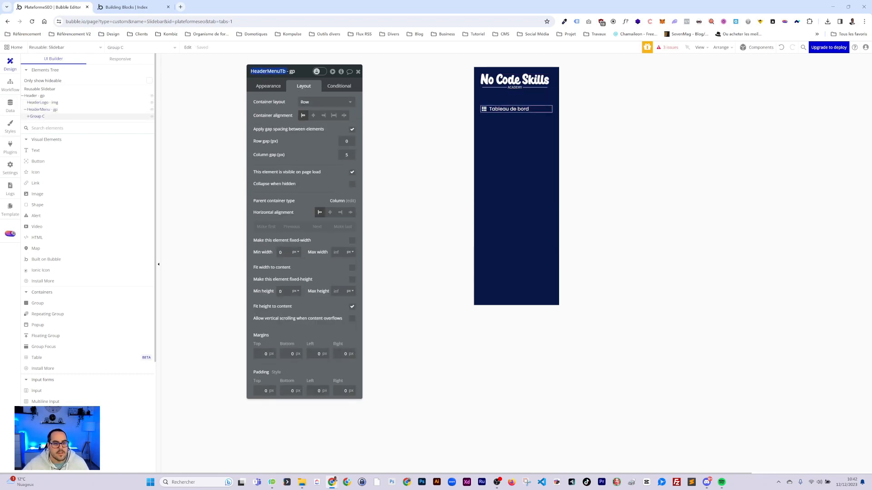
# Reuse the group's name to rename the Ionic apps icon as "HeaderMenuTb - icons"
pyautogui.hotkey('ctrl', 'a')
pyautogui.hotkey('ctrl', 'c')
pyautogui.click(28, 117)
pyautogui.click(51, 123)
pyautogui.click(268, 72)
pyautogui.hotkey('ctrl', 'v')
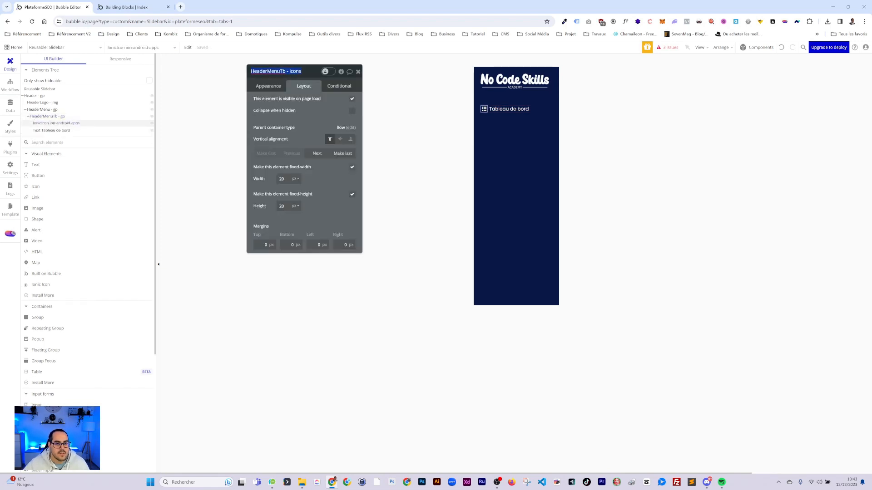
# Rename the "Tableau de bord" text as "HeaderMenuTb - txt" and collapse HeaderMenuTb - gp in the elements tree
pyautogui.click(51, 130)
pyautogui.click(268, 72)
pyautogui.hotkey('ctrl', 'v')
pyautogui.press('BackSpace')
pyautogui.press('BackSpace')
pyautogui.write('txt')
pyautogui.press('Return')
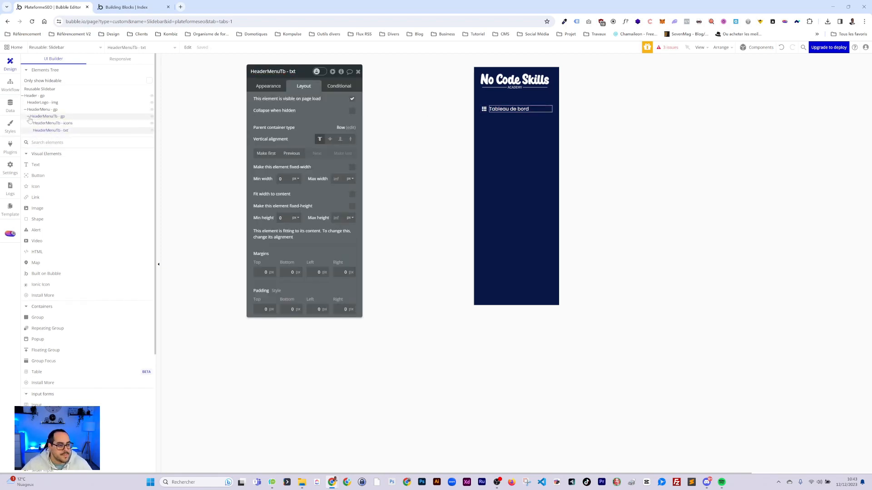
pyautogui.click(30, 117)
pyautogui.click(47, 118)
pyautogui.click(47, 118)
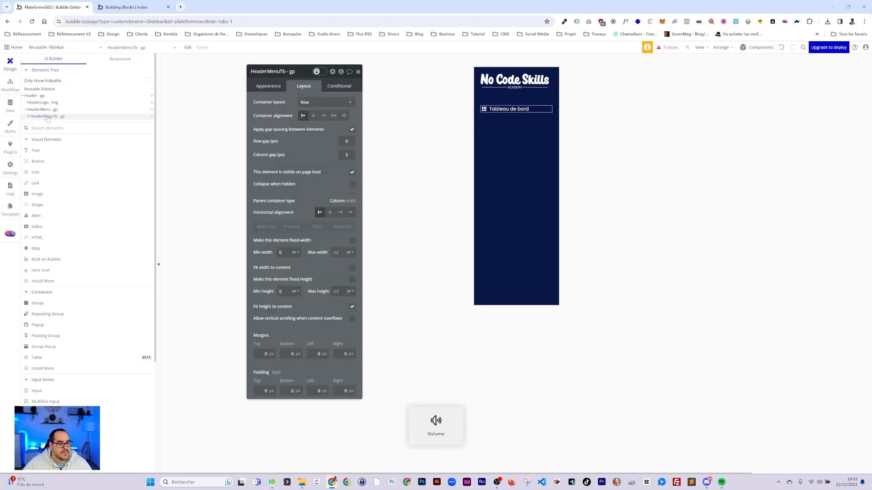
pyautogui.click(47, 119)
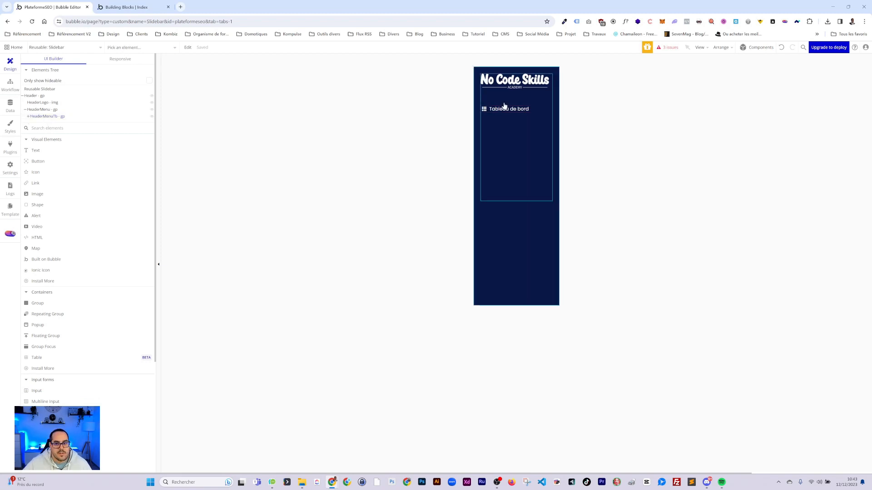
# Try duplicating the "Tableau de bord" text inside its menu item and undo the duplication
pyautogui.click(539, 109)
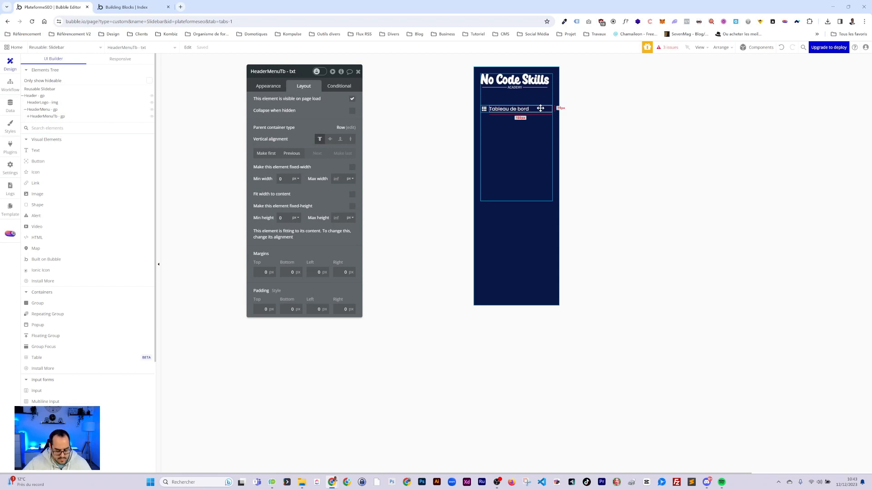
pyautogui.hotkey('ctrl', 'd')
pyautogui.hotkey('ctrl', 'z')
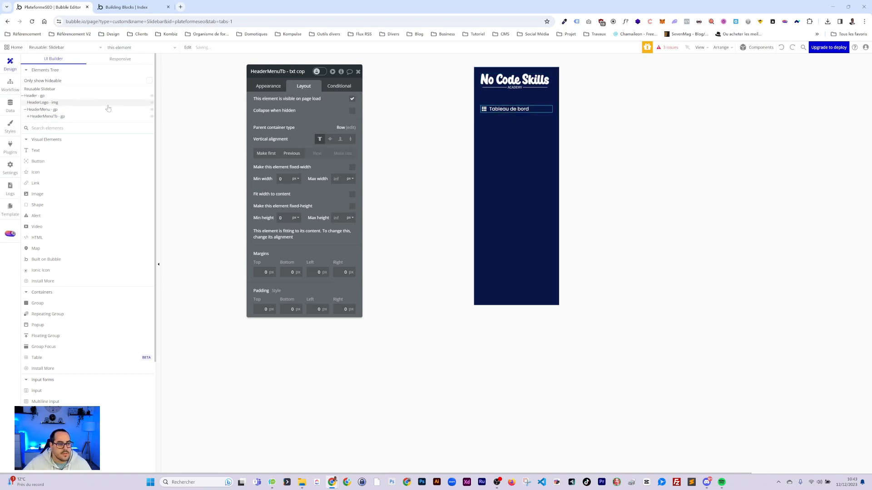
# Paste the copied "Tableau de bord" text into the Header - gp group
pyautogui.click(36, 109)
pyautogui.click(309, 102)
pyautogui.click(40, 110)
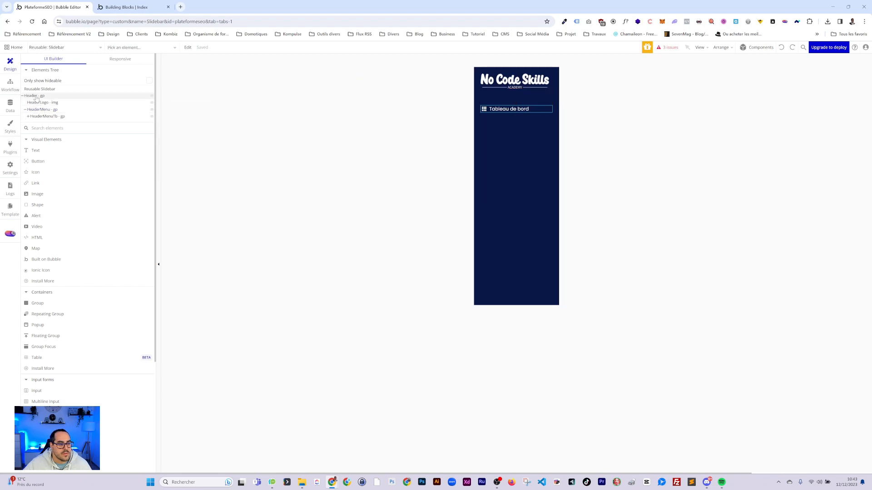
pyautogui.click(39, 111)
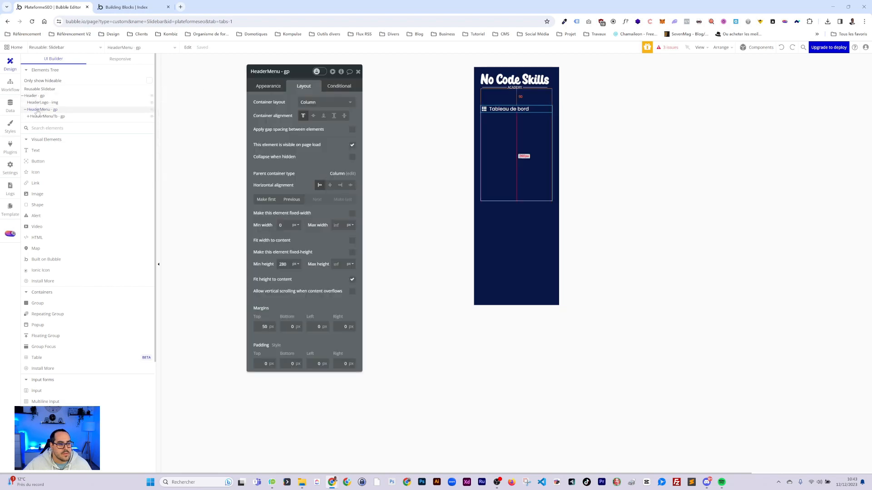
pyautogui.click(25, 110)
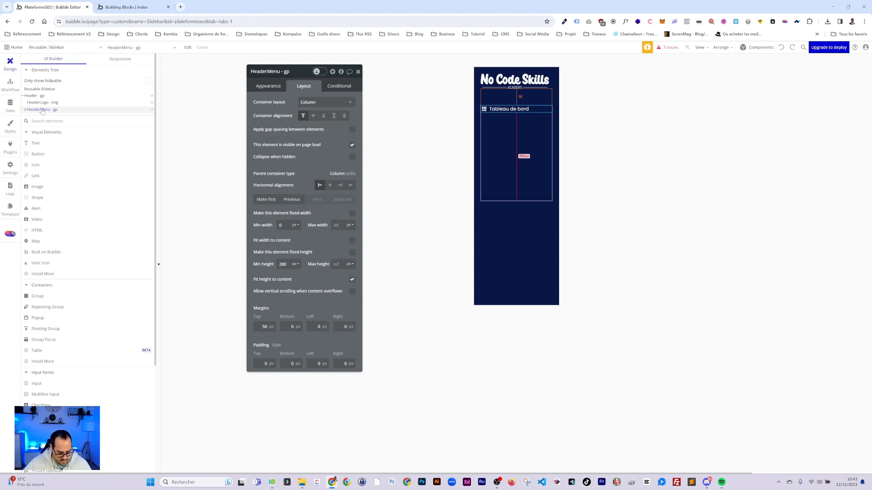
pyautogui.rightClick(39, 96)
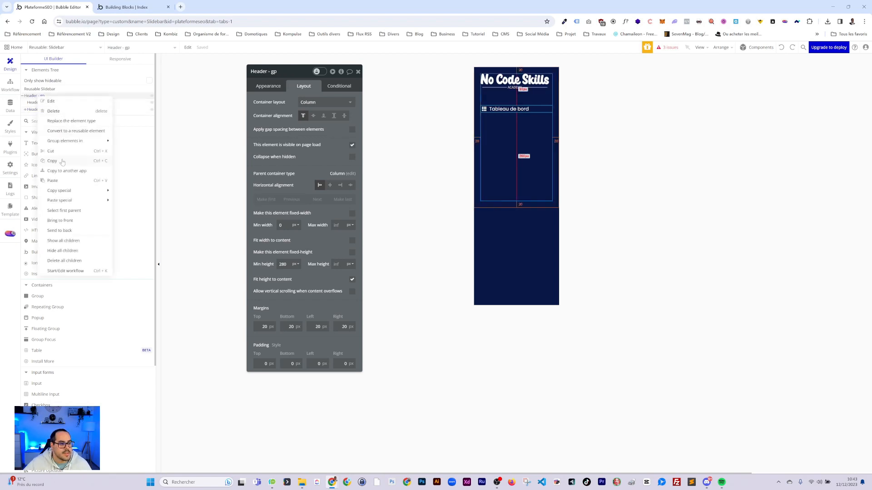
pyautogui.click(53, 181)
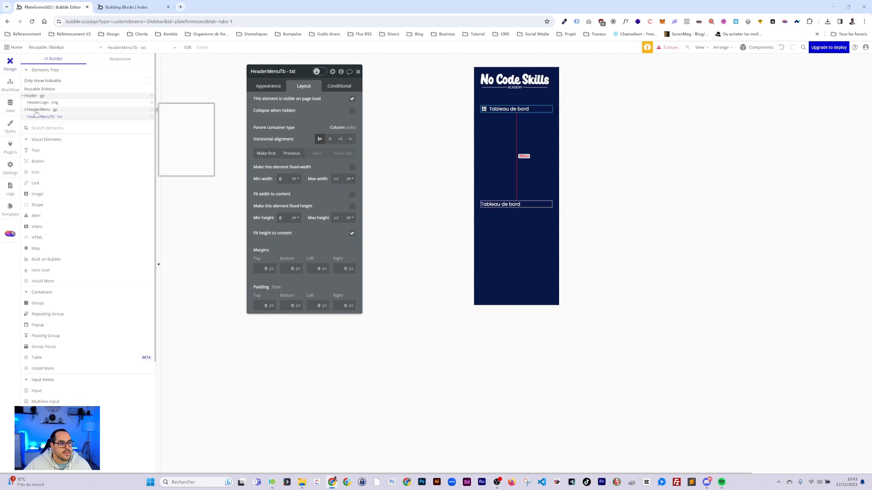
# Try moving the pasted text into HeaderMenu - gp ahead of HeaderMenuTb - gp, and undo the move and the paste
pyautogui.click(36, 111)
pyautogui.click(26, 110)
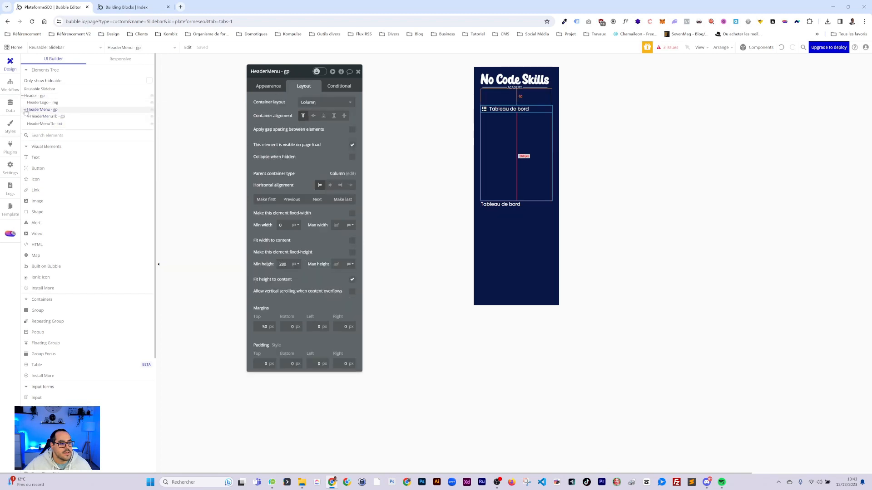
pyautogui.click(42, 124)
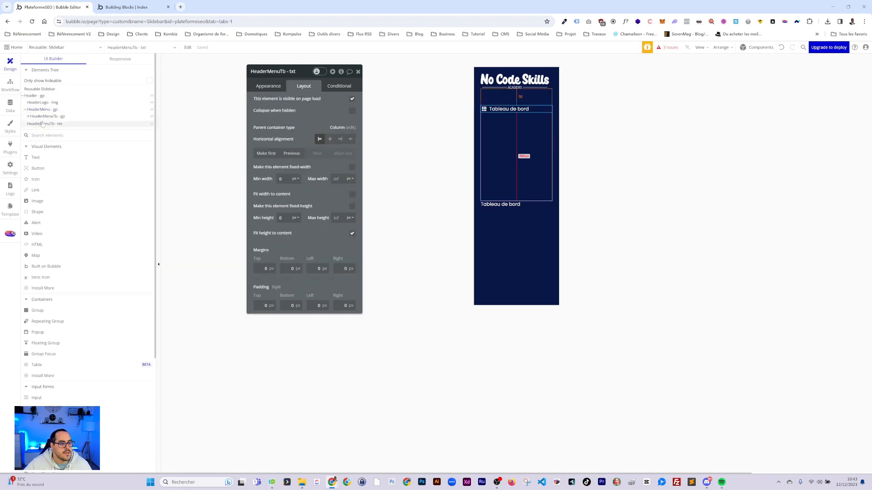
pyautogui.moveTo(45, 122); pyautogui.dragTo(28, 121)
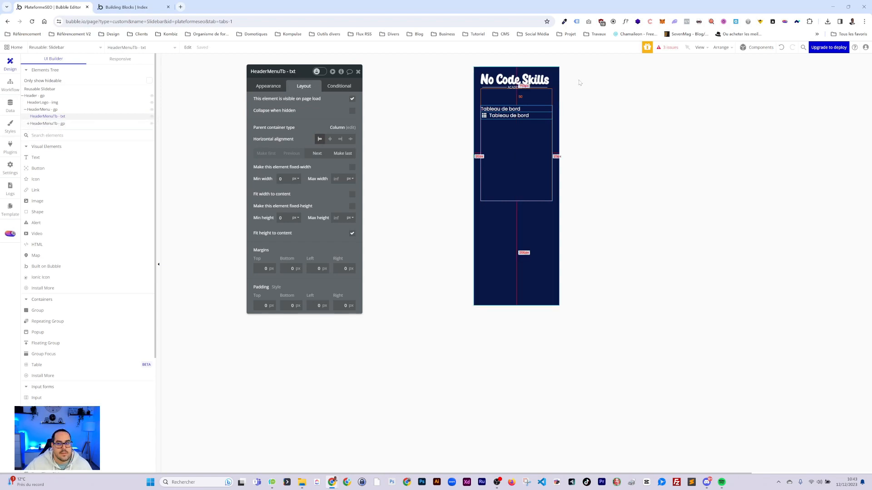
pyautogui.click(781, 49)
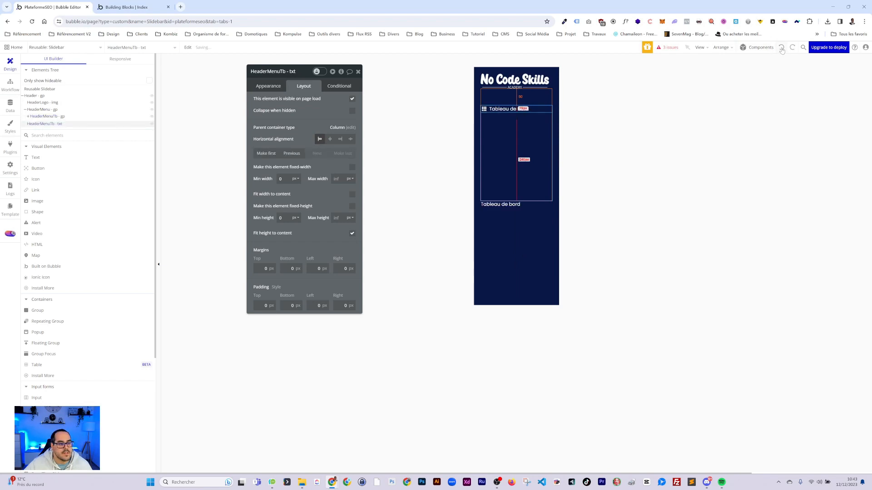
pyautogui.click(781, 49)
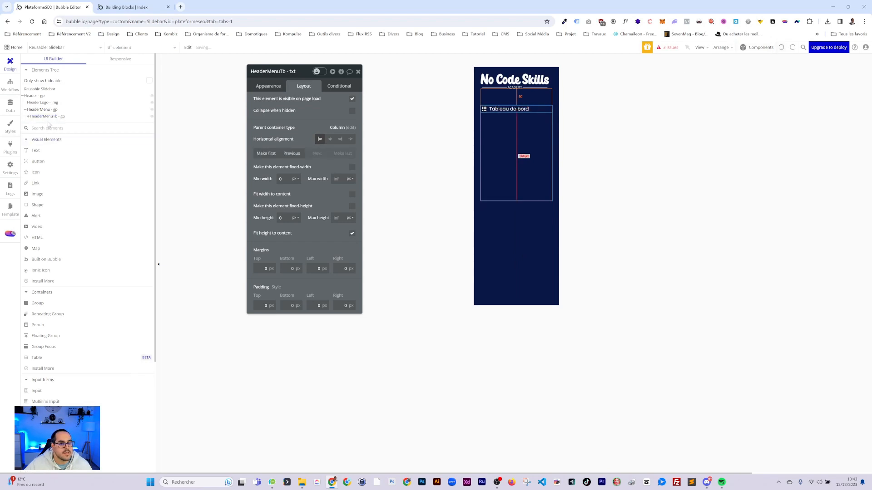
# Paste the copied "Tableau de bord" text into HeaderMenu - gp and delete the pasted text
pyautogui.click(41, 110)
pyautogui.rightClick(42, 111)
pyautogui.click(57, 203)
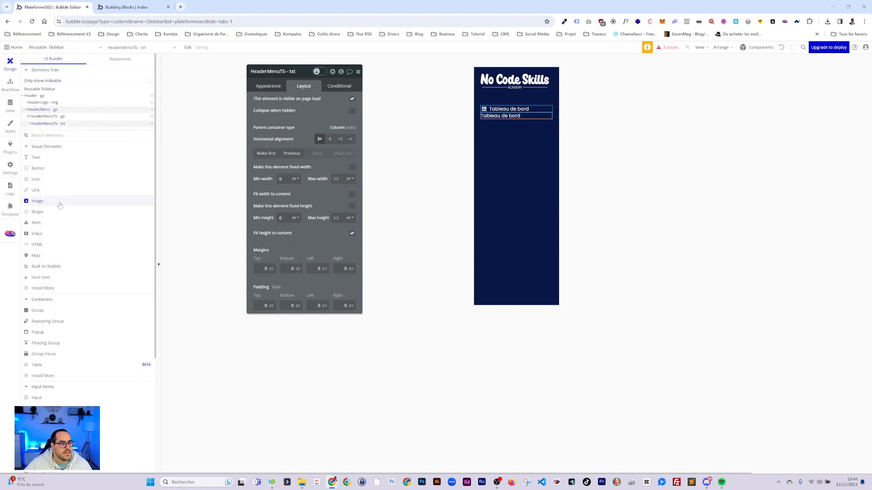
pyautogui.rightClick(42, 124)
pyautogui.click(56, 138)
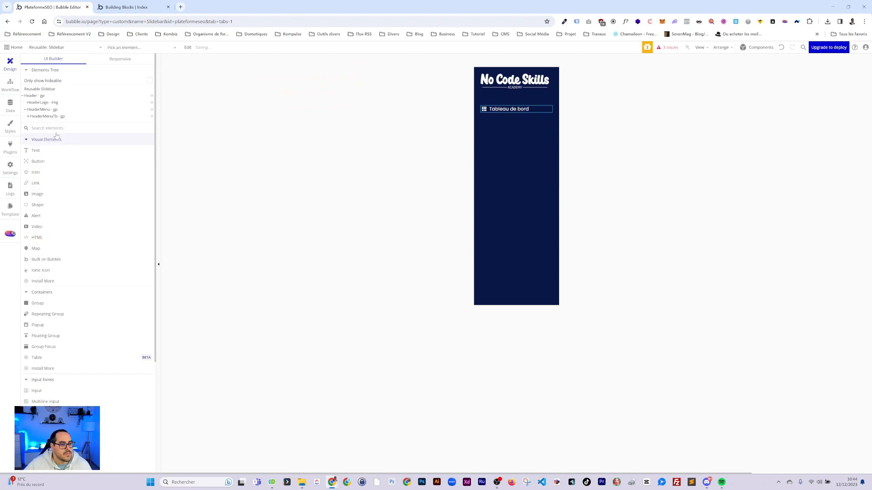
# Copy the HeaderMenuTb - gp group and paste it into HeaderMenu - gp as a second menu item
pyautogui.click(49, 117)
pyautogui.rightClick(49, 117)
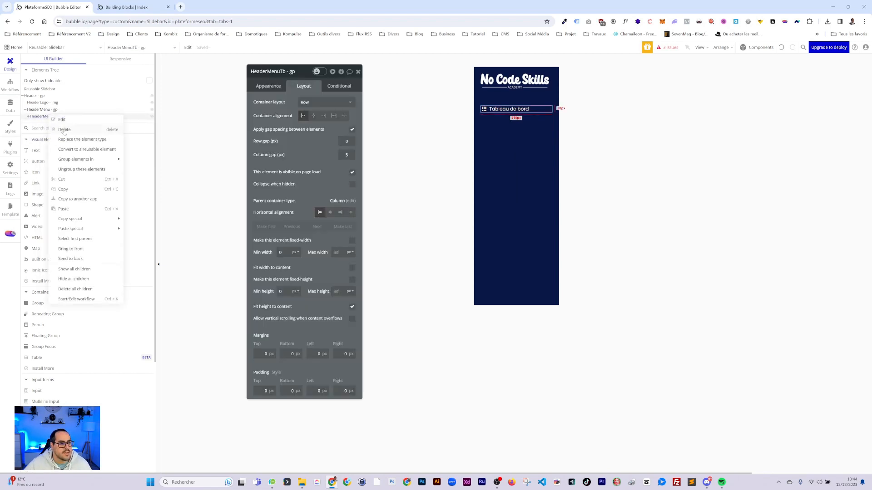
pyautogui.click(63, 188)
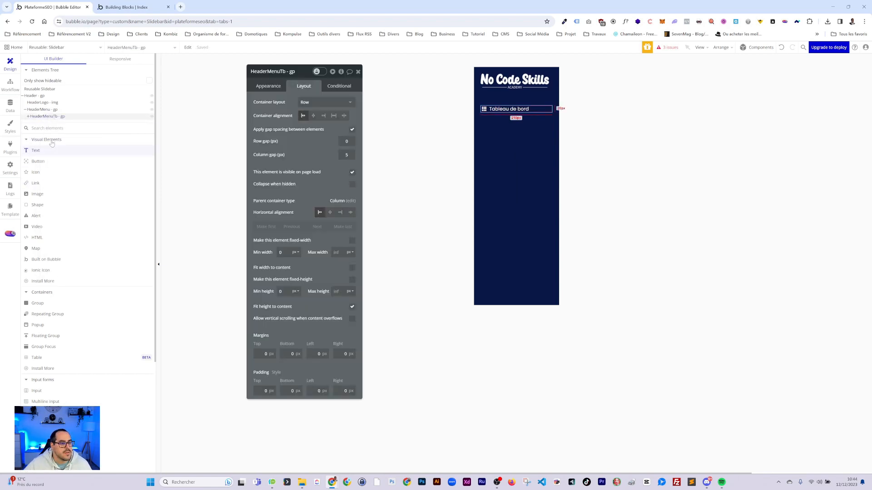
pyautogui.click(45, 110)
pyautogui.rightClick(46, 111)
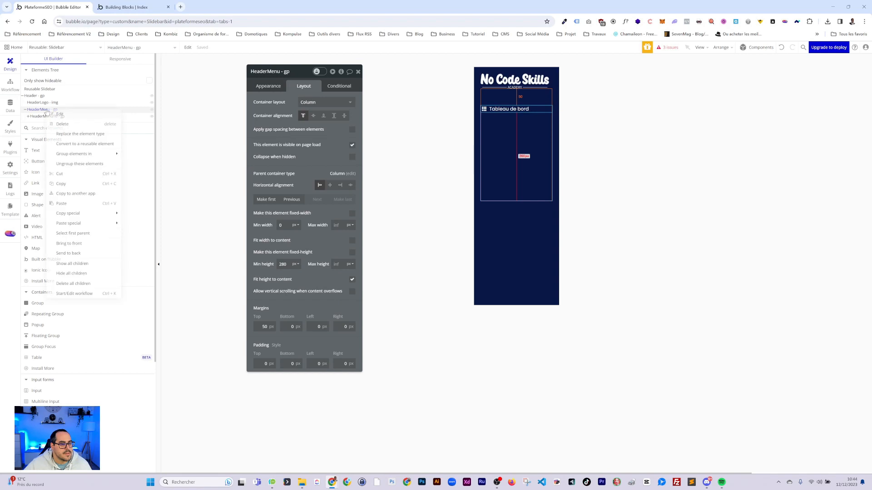
pyautogui.click(64, 203)
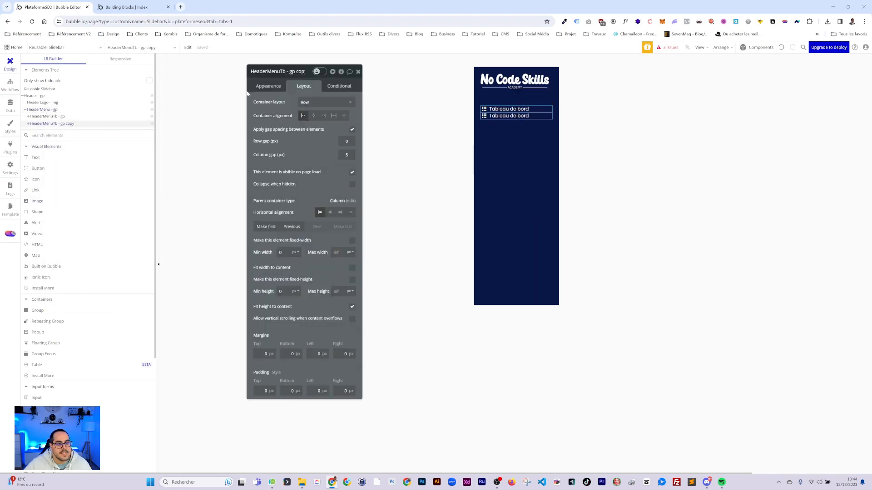
# Rename the pasted menu item group as "HeaderMenuBusiness - gp"
pyautogui.doubleClick(301, 71)
pyautogui.press('BackSpace')
pyautogui.press('BackSpace')
pyautogui.press('Left')
pyautogui.press('Left')
pyautogui.press('Left')
pyautogui.press('Left')
pyautogui.press('Left')
pyautogui.press('BackSpace')
pyautogui.press('BackSpace')
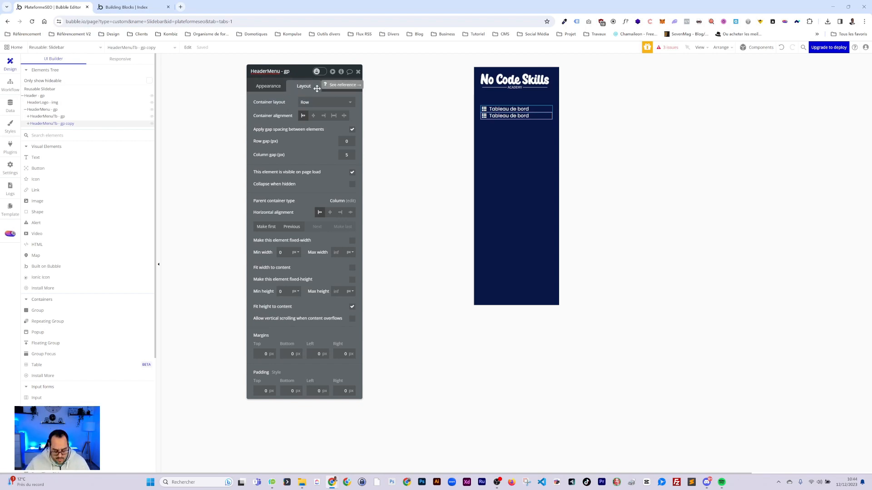
pyautogui.write('Business')
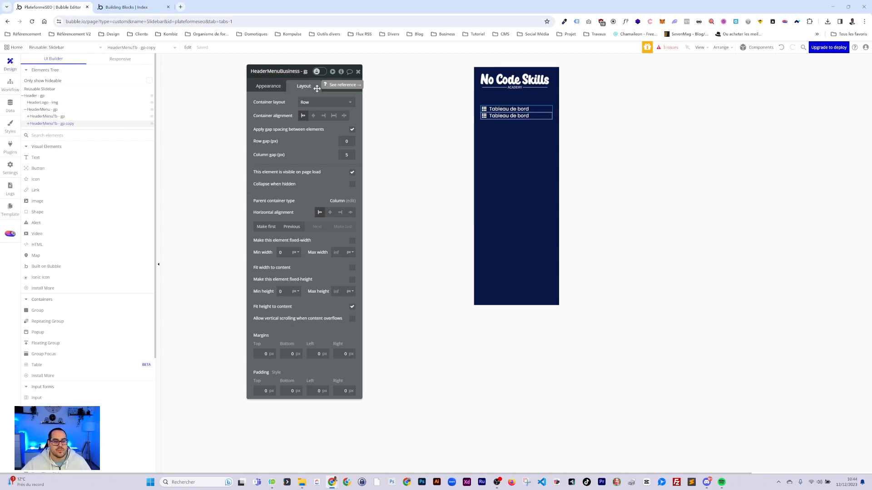
pyautogui.click(260, 78)
# Apply gap spacing between the elements of HeaderMenu - gp with a row gap of 10 px
pyautogui.click(40, 116)
pyautogui.click(41, 110)
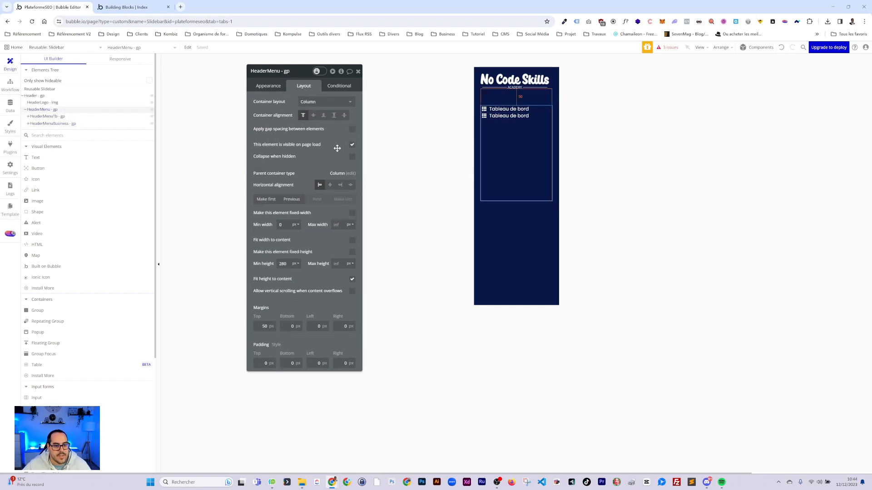
pyautogui.click(352, 130)
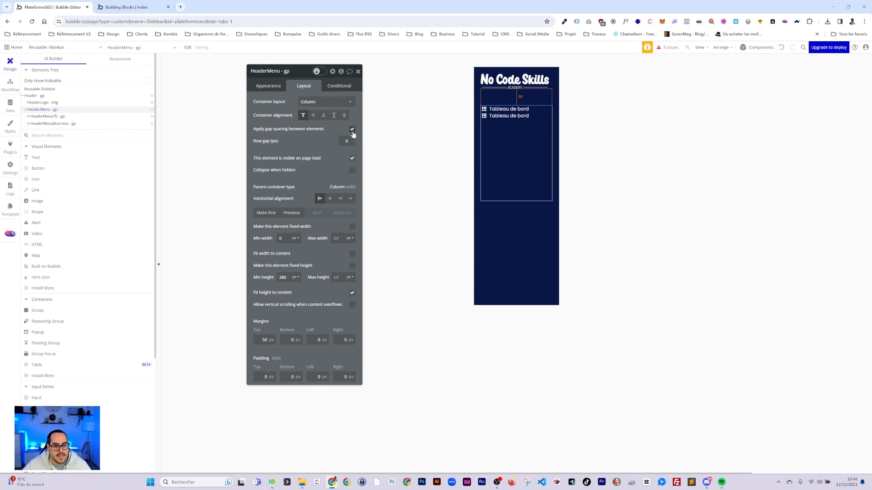
pyautogui.click(316, 147)
pyautogui.moveTo(342, 142); pyautogui.dragTo(362, 143)
pyautogui.write('10')
pyautogui.click(306, 144)
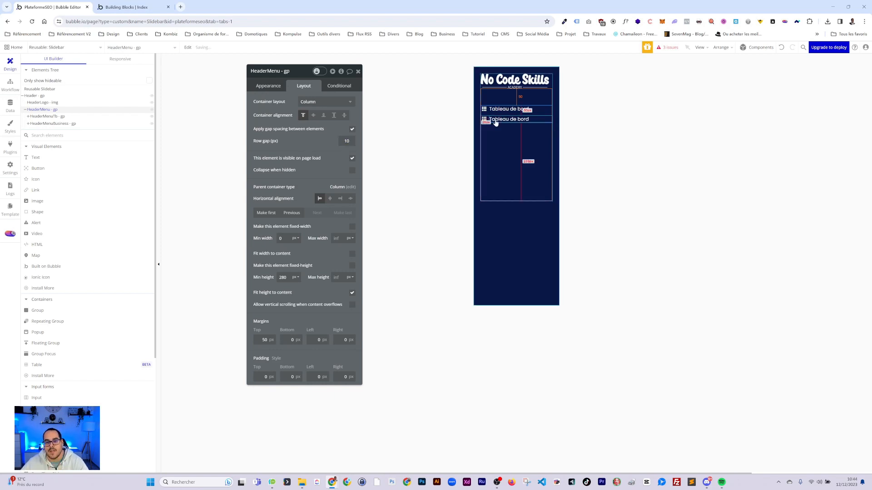
# Rename the icon and text inside HeaderMenuBusiness - gp as "HeaderMenuBusiness - icons" and "HeaderMenuBusiness - txt"
pyautogui.click(518, 120)
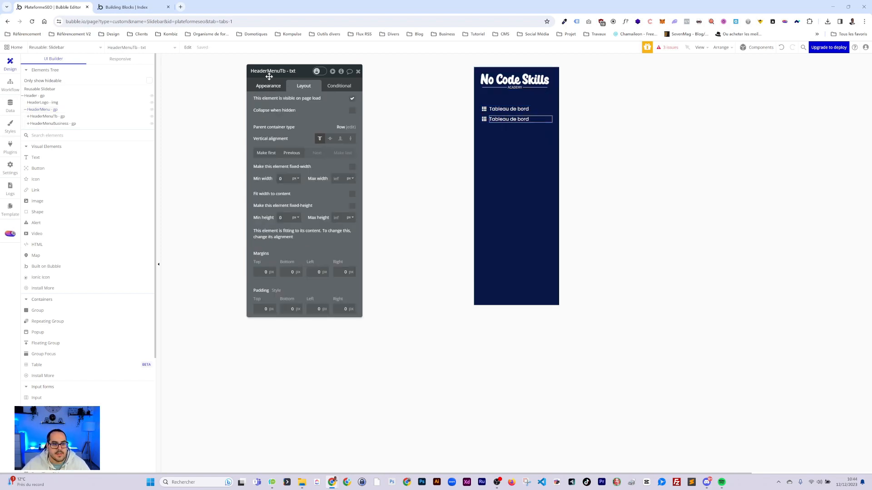
pyautogui.click(41, 123)
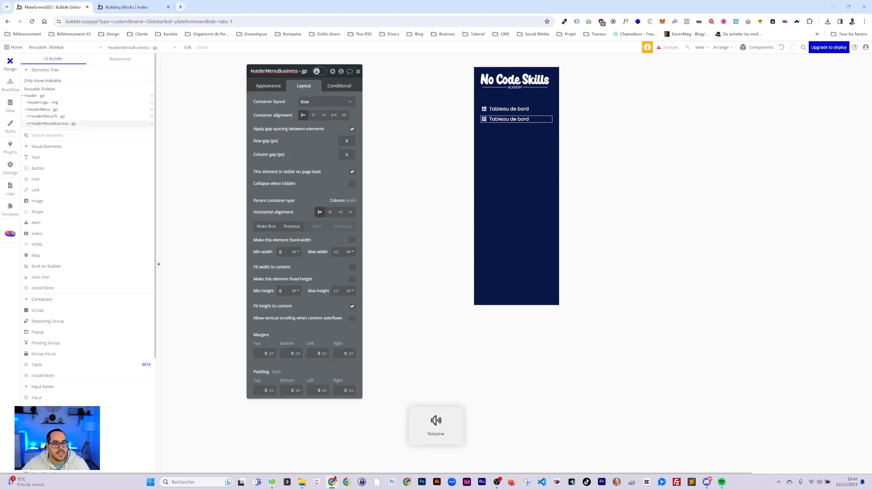
pyautogui.click(28, 124)
pyautogui.click(52, 130)
pyautogui.click(271, 72)
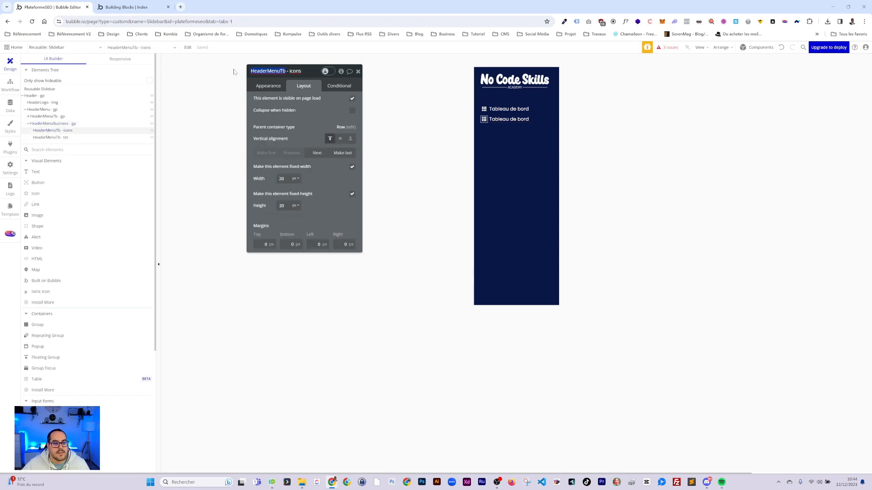
pyautogui.hotkey('ctrl', 'v')
pyautogui.click(72, 138)
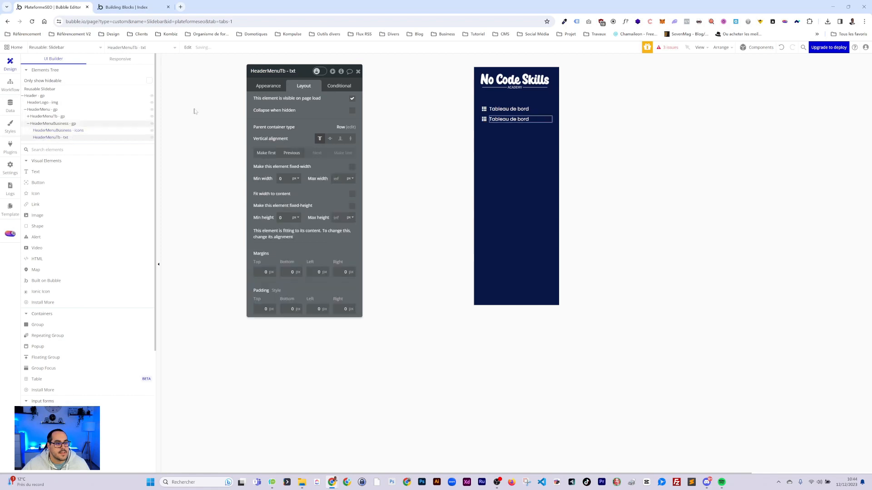
pyautogui.click(278, 72)
pyautogui.hotkey('ctrl', 'v')
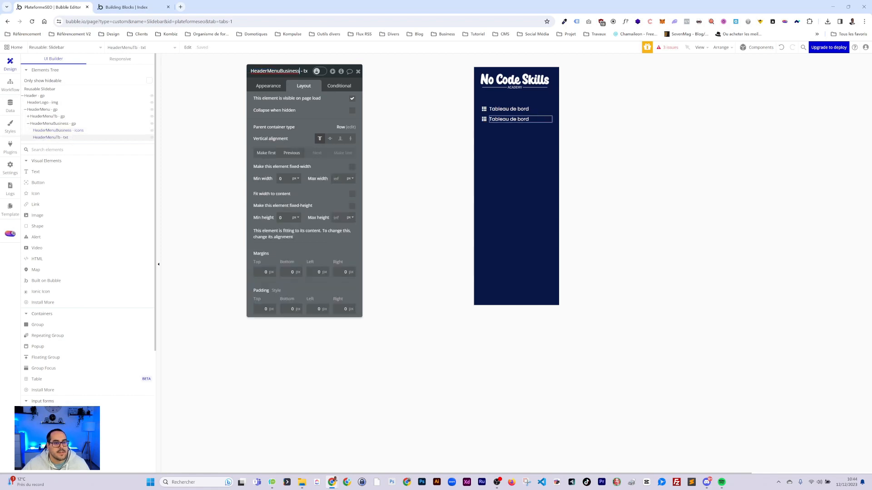
# Change the second menu item's text to "Business" and replace its grid icon with the circular target-like icon
pyautogui.doubleClick(507, 120)
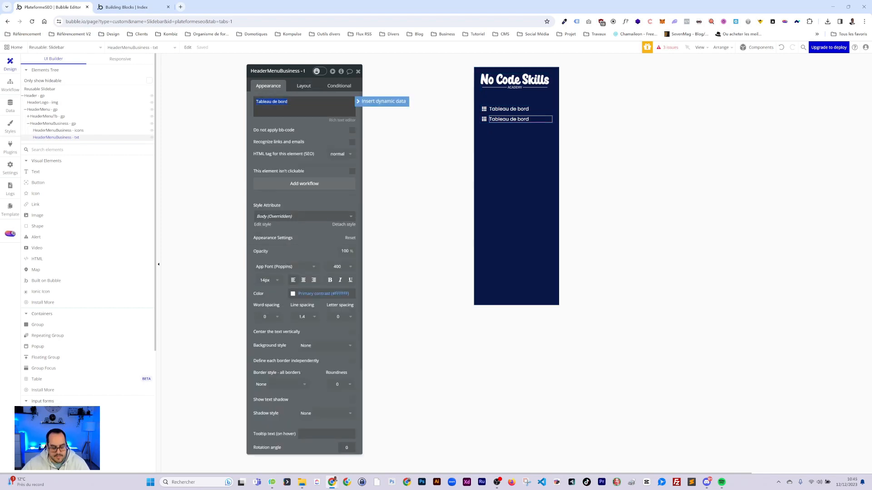
pyautogui.write('Business')
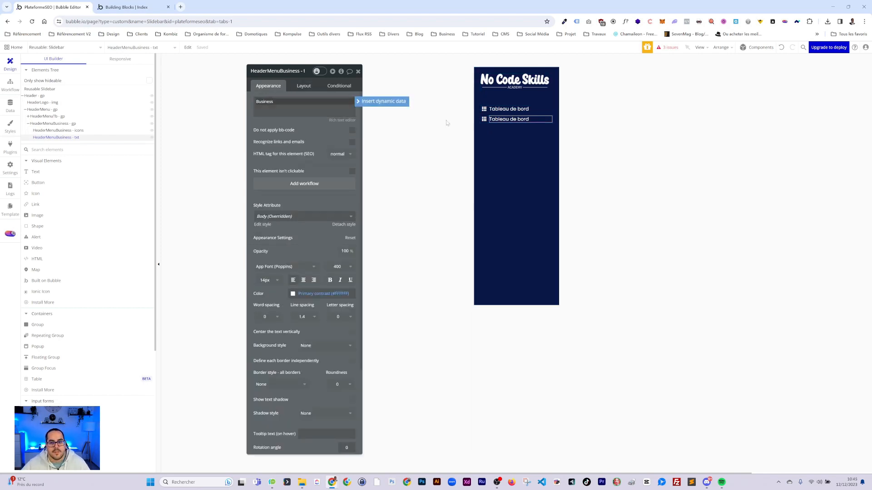
pyautogui.click(484, 119)
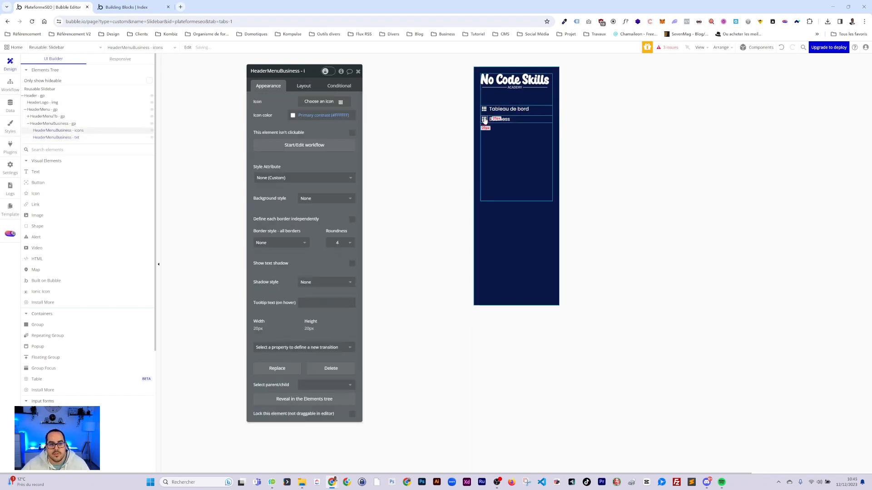
pyautogui.click(318, 103)
pyautogui.click(366, 177)
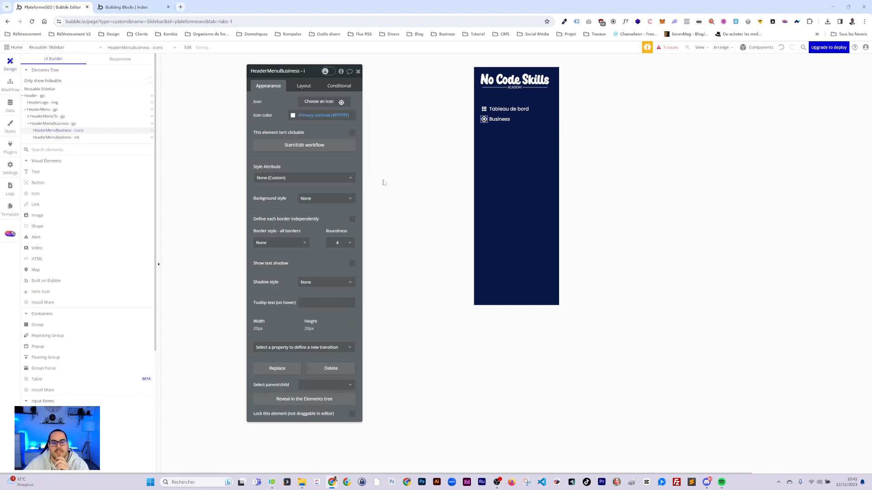
# Set the minimum height of HeaderMenu - gp to 0 px
pyautogui.click(522, 160)
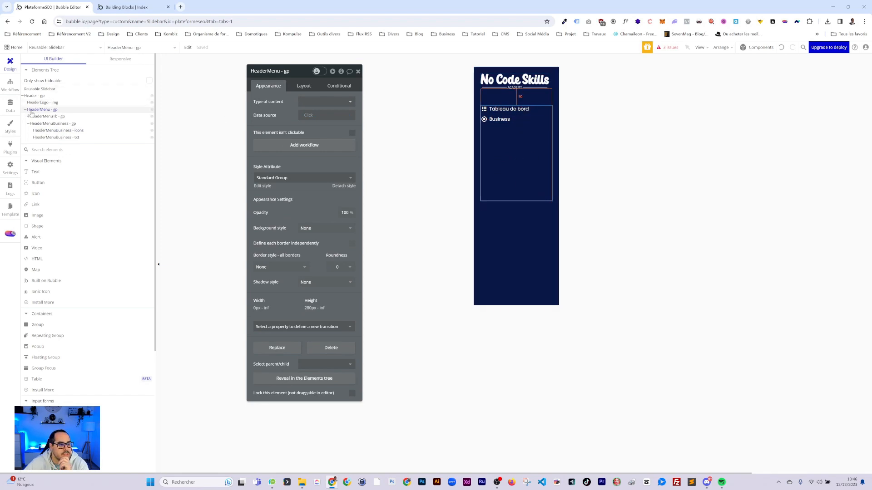
pyautogui.click(303, 86)
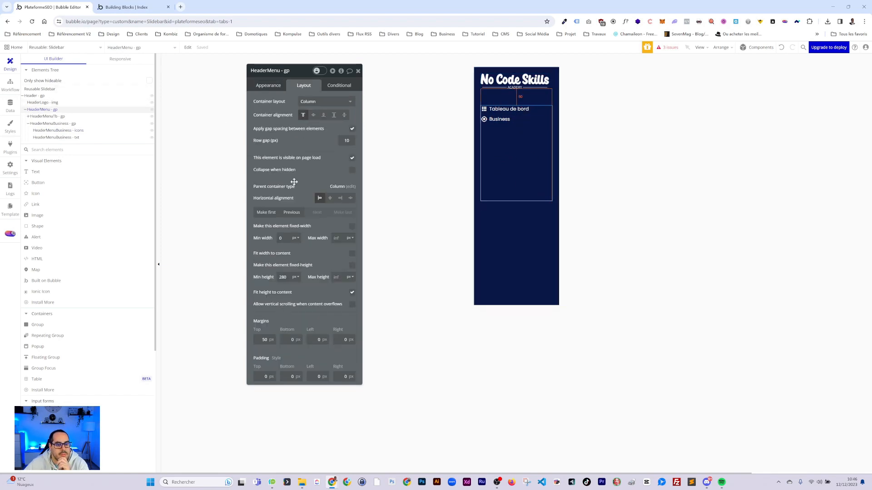
pyautogui.moveTo(287, 277); pyautogui.dragTo(269, 278)
pyautogui.write('0')
pyautogui.click(314, 257)
pyautogui.click(637, 186)
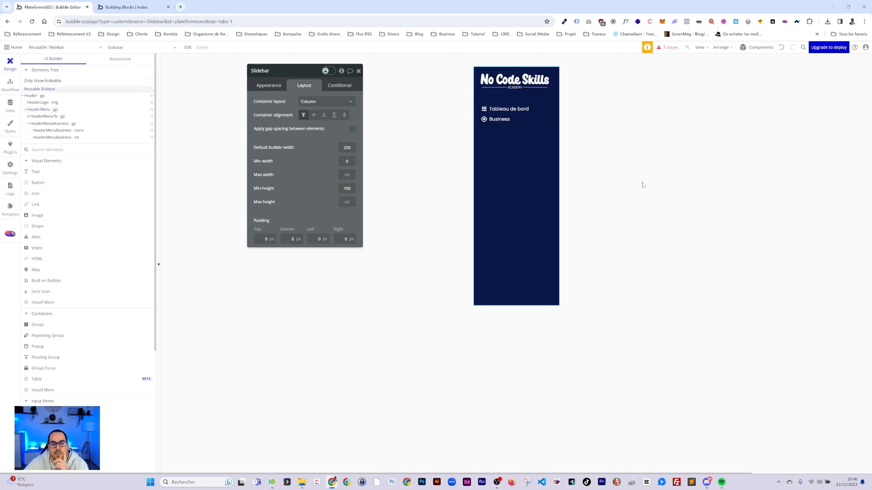
# Set the minimum height of Header - gp to 0 px and collapse HeaderMenu - gp in the elements tree
pyautogui.click(508, 153)
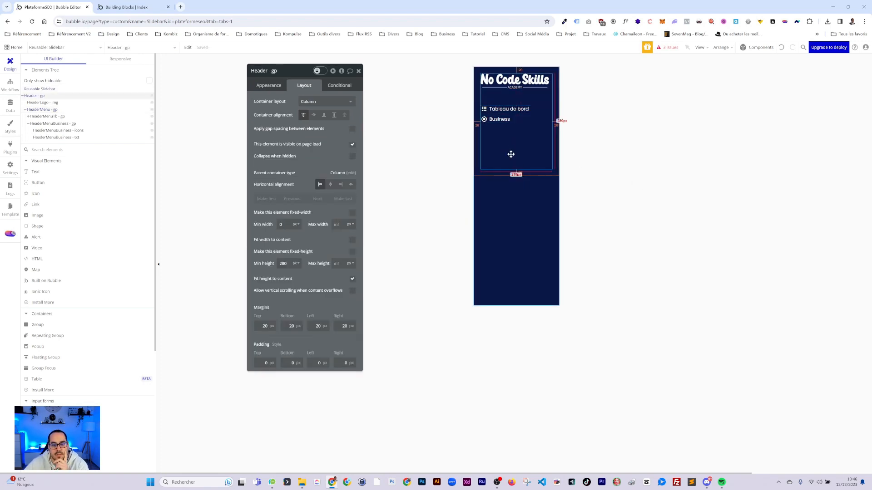
pyautogui.moveTo(287, 263); pyautogui.dragTo(267, 261)
pyautogui.write('0')
pyautogui.click(317, 244)
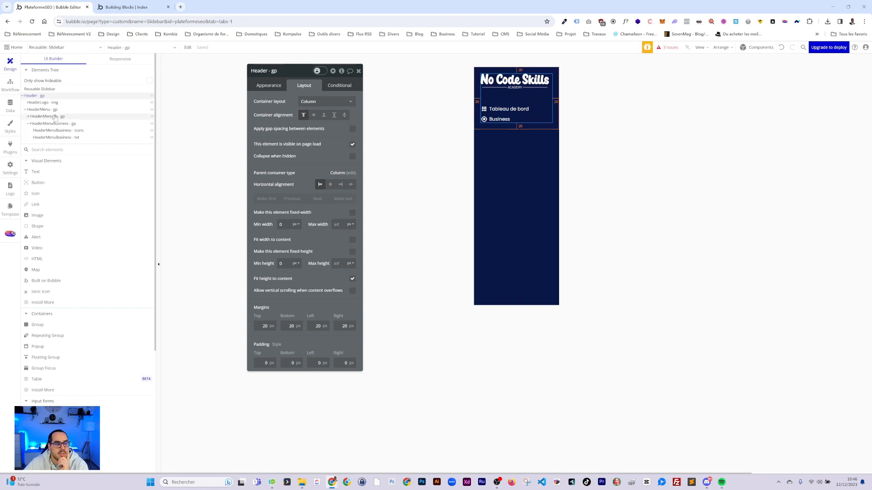
pyautogui.click(25, 110)
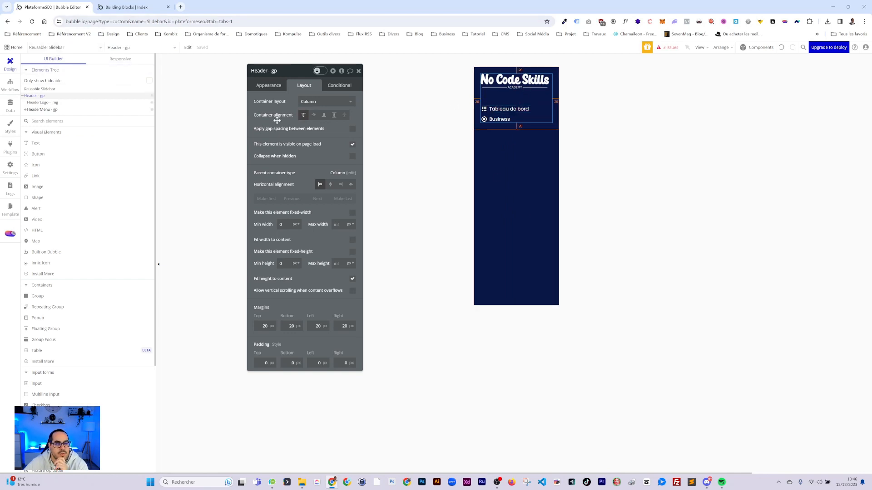
# Open the tableau_de_bord page and place the Slidebar reusable element at the page's upper left corner
pyautogui.click(42, 48)
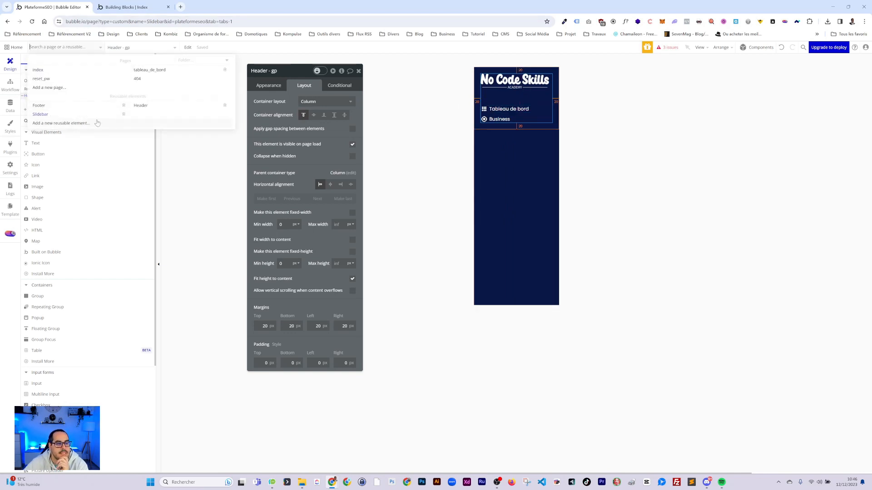
pyautogui.click(149, 71)
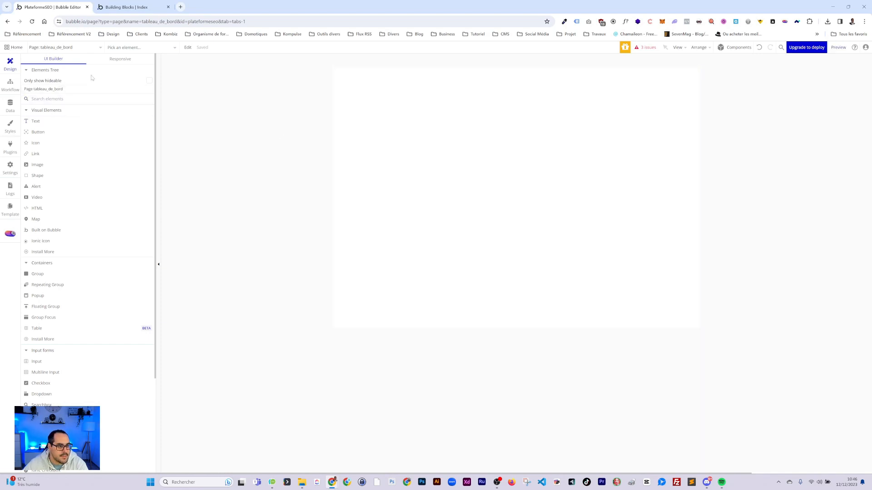
pyautogui.scroll(-3, 91, 386)
pyautogui.moveTo(68, 422); pyautogui.dragTo(375, 75)
# Set the tableau_de_bord page's container layout to Row
pyautogui.click(532, 146)
pyautogui.click(311, 103)
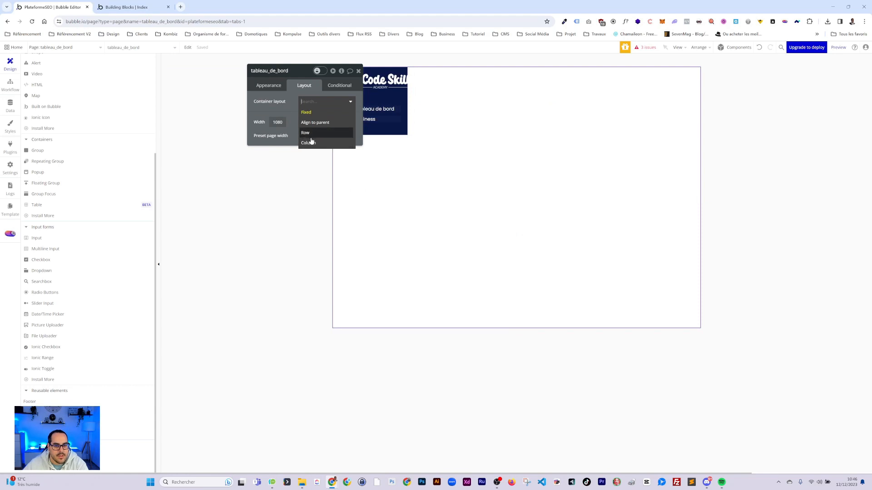
pyautogui.click(311, 136)
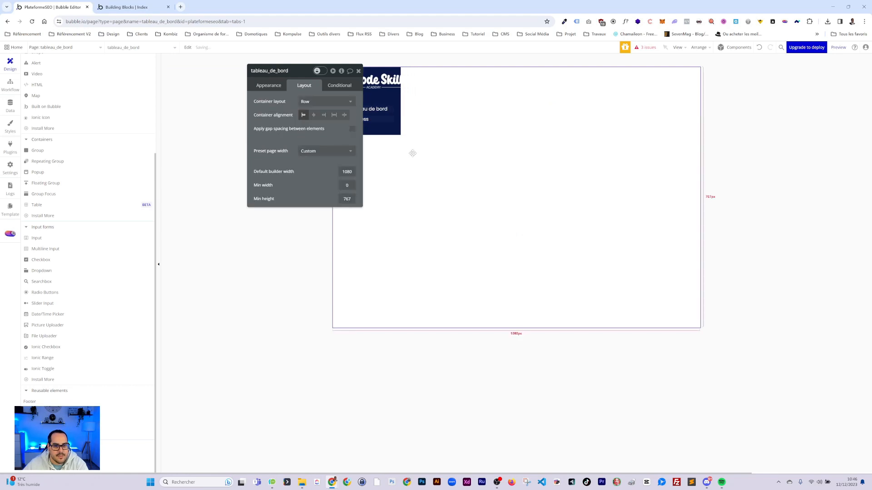
# Set the fixed width of the placed Slidebar element to 250 px
pyautogui.click(394, 125)
pyautogui.moveTo(289, 75); pyautogui.dragTo(609, 60)
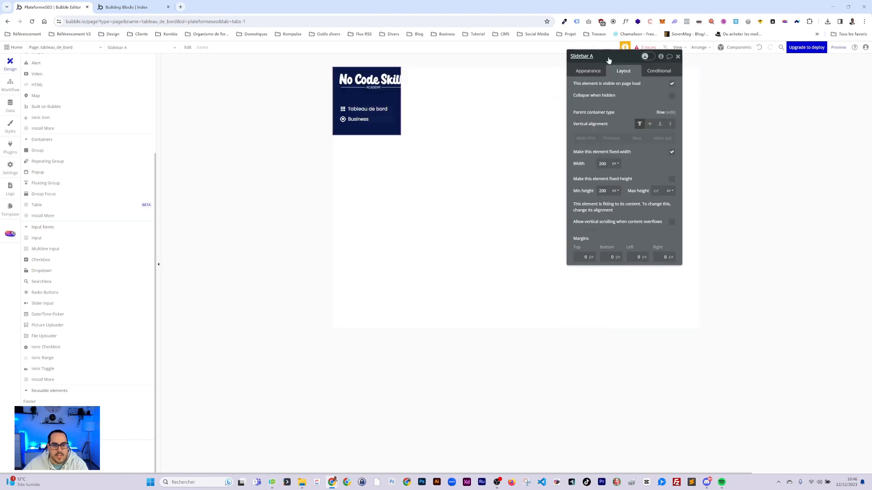
pyautogui.click(602, 164)
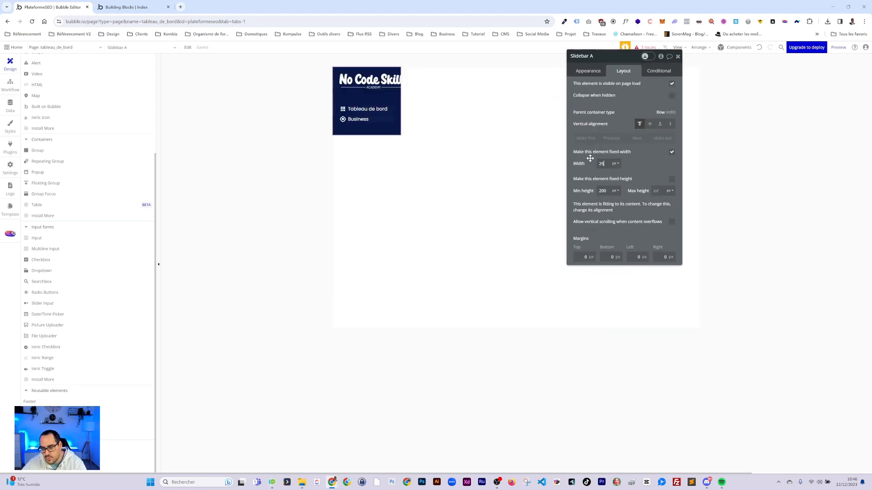
pyautogui.write('250')
pyautogui.press('Tab')
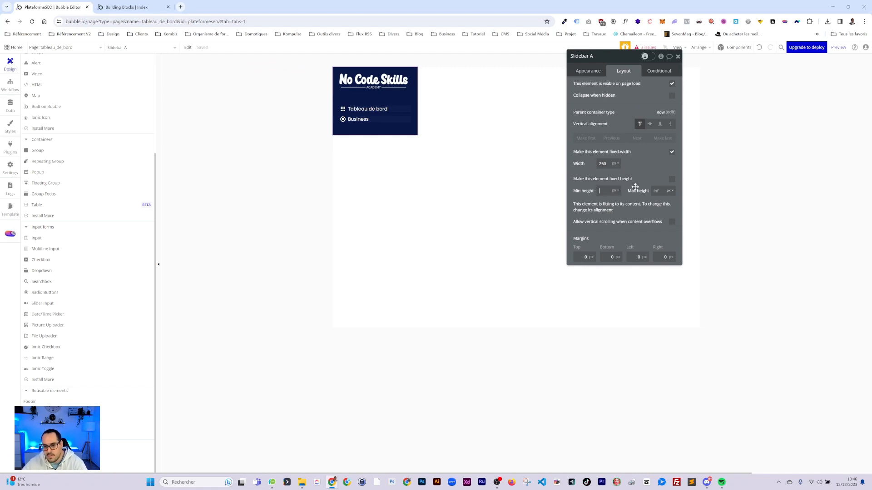
# Make the placed Slidebar element fixed-height and set its height to 100 %
pyautogui.click(671, 179)
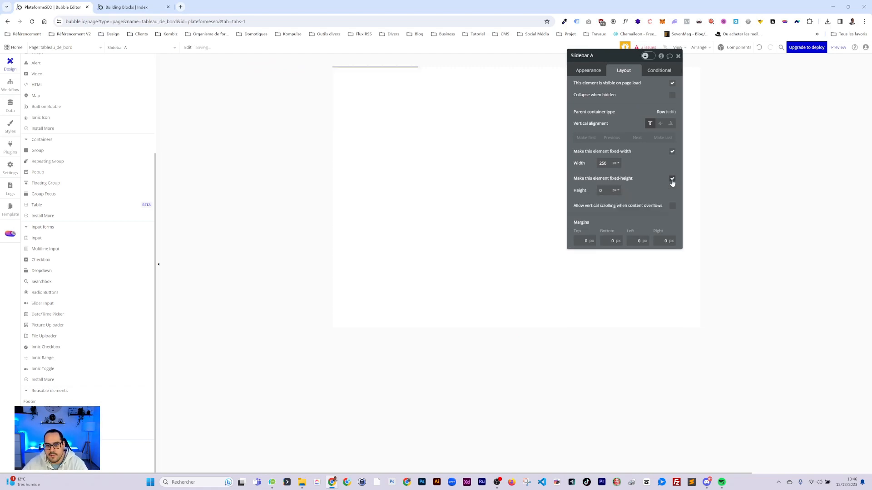
pyautogui.click(615, 191)
pyautogui.click(618, 212)
pyautogui.moveTo(606, 191); pyautogui.dragTo(594, 192)
pyautogui.write('100')
pyautogui.click(636, 192)
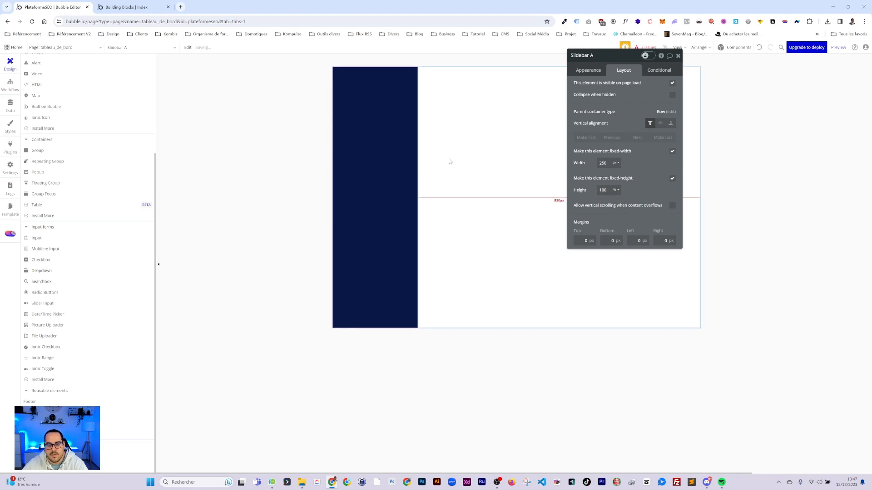
# Reload the editor and preview the tableau_de_bord page to check how the sidebar displays
pyautogui.click(31, 22)
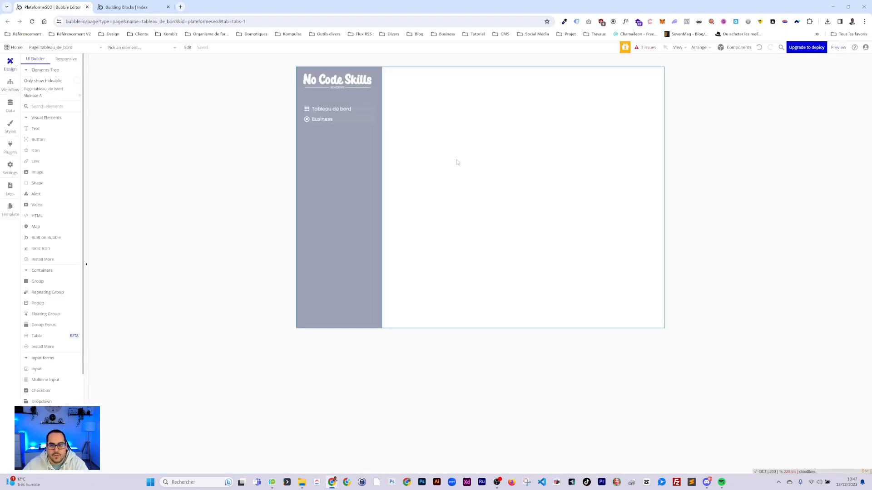
pyautogui.click(838, 47)
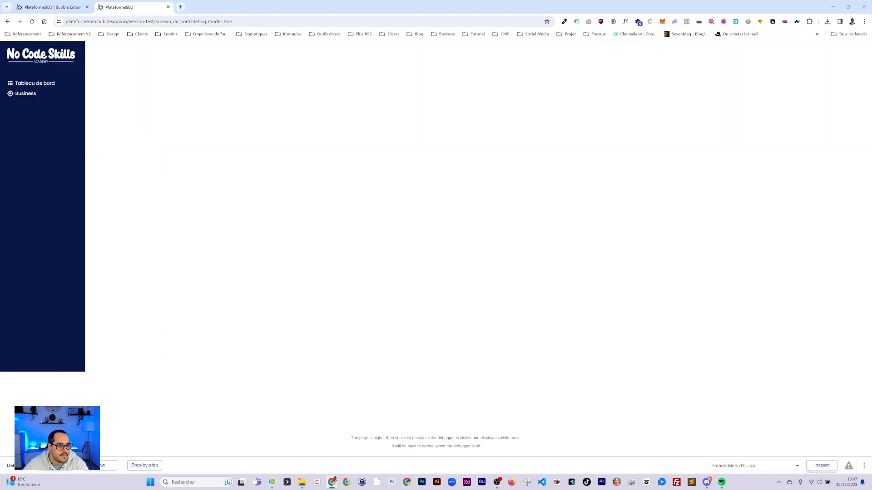
pyautogui.click(34, 7)
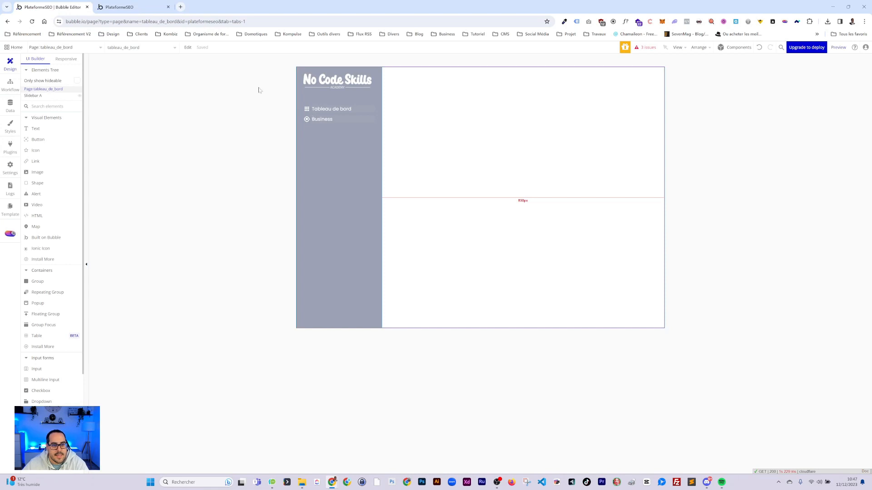
pyautogui.click(119, 7)
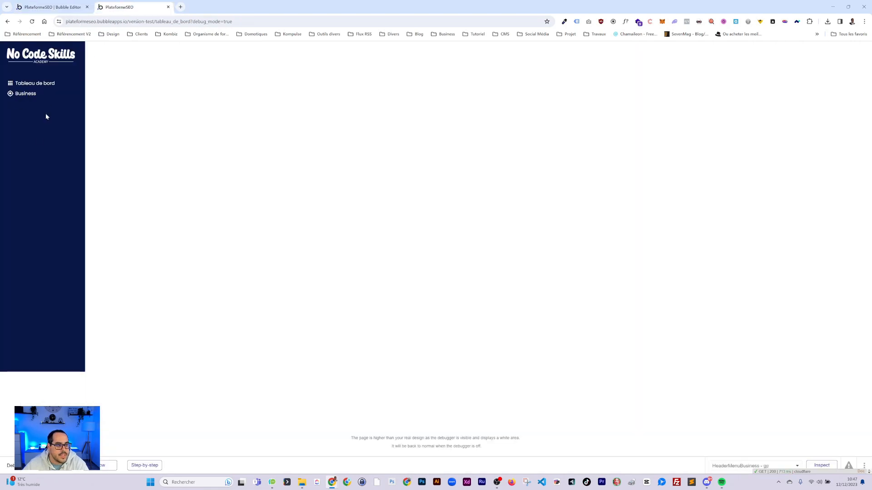
pyautogui.click(50, 7)
# Open the reusable Slidebar element and select the HeaderMenuTb - gp group that holds the Tableau de bord menu item
pyautogui.click(30, 46)
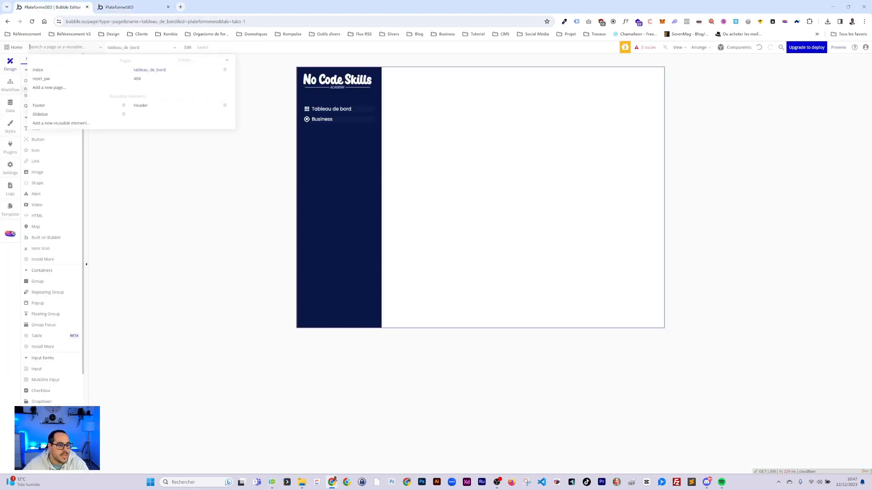
pyautogui.click(41, 115)
pyautogui.click(471, 112)
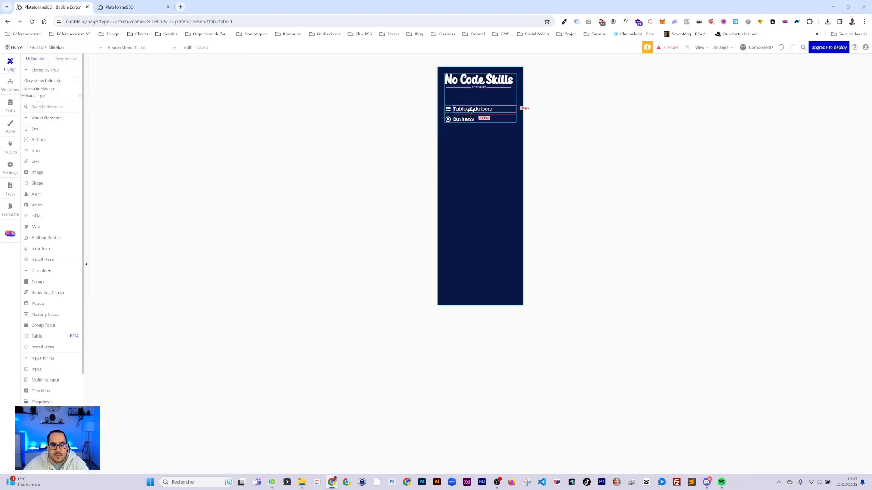
pyautogui.rightClick(508, 109)
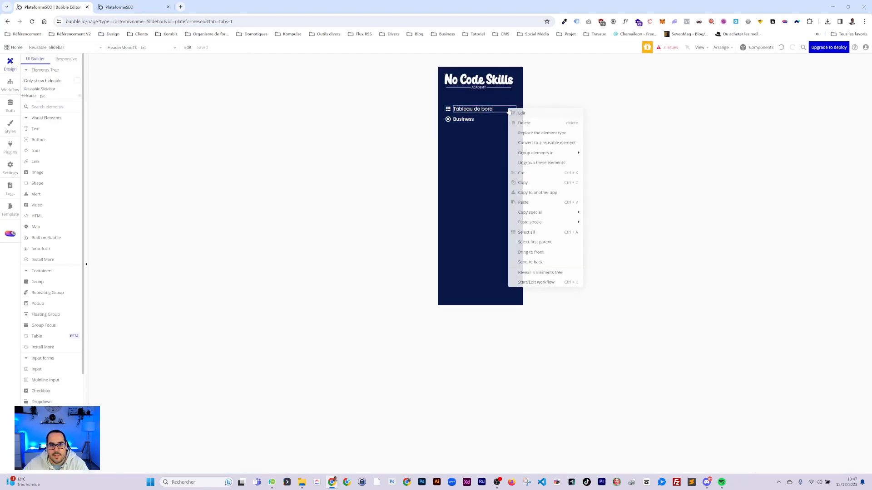
pyautogui.click(499, 109)
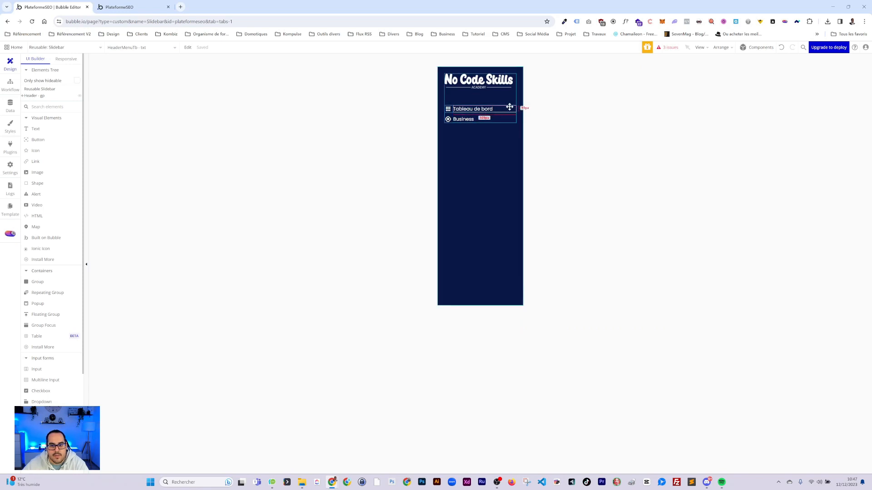
pyautogui.doubleClick(512, 109)
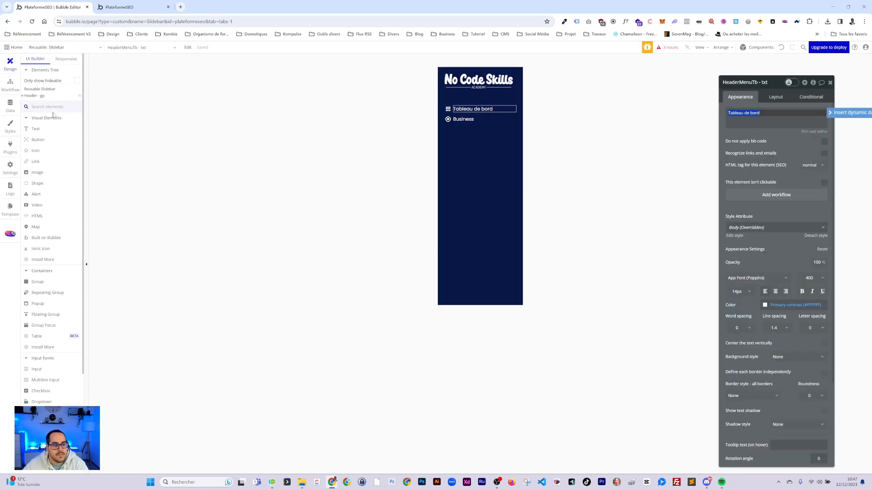
pyautogui.scroll(-3, 779, 403)
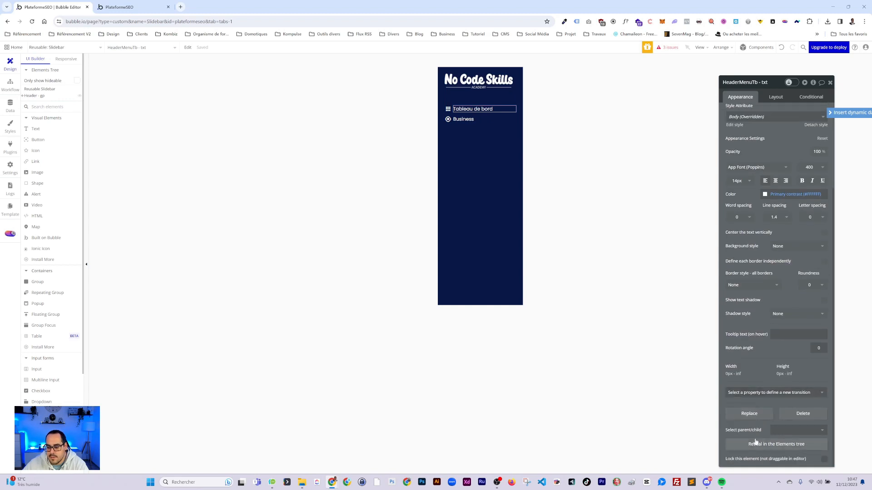
pyautogui.click(753, 445)
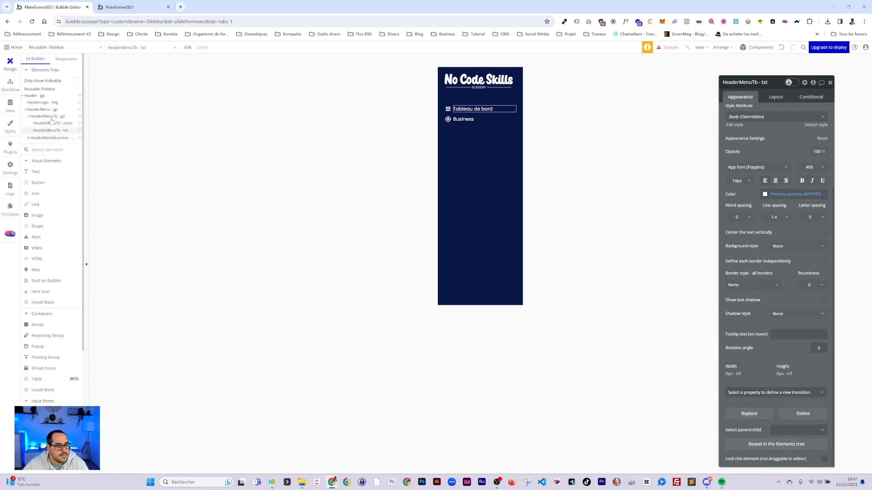
pyautogui.click(51, 118)
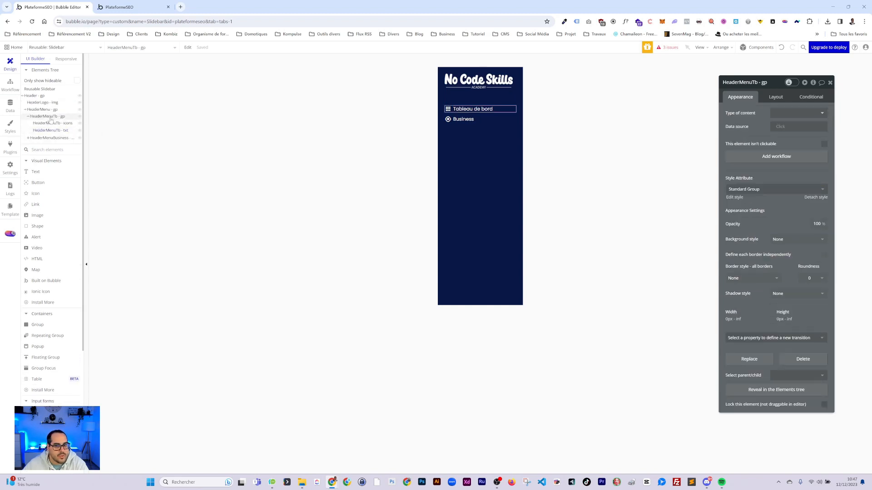
# Add a click workflow to the HeaderMenuTb - gp group that goes to the tableau_de_bord page, and return to the design view
pyautogui.click(770, 156)
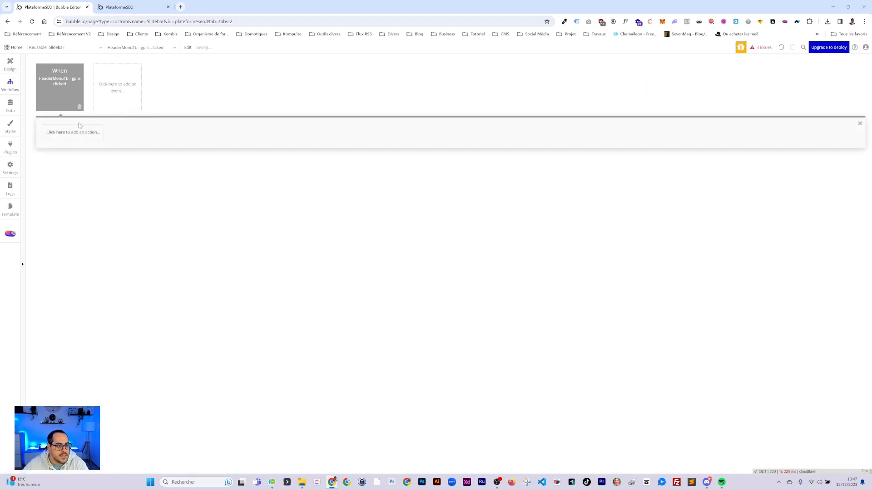
pyautogui.click(61, 134)
pyautogui.moveTo(71, 172)
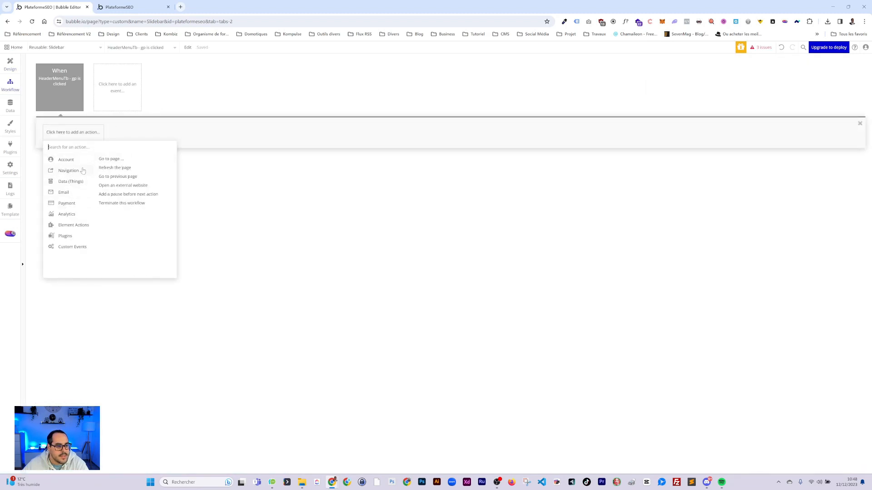
pyautogui.click(111, 159)
pyautogui.click(778, 101)
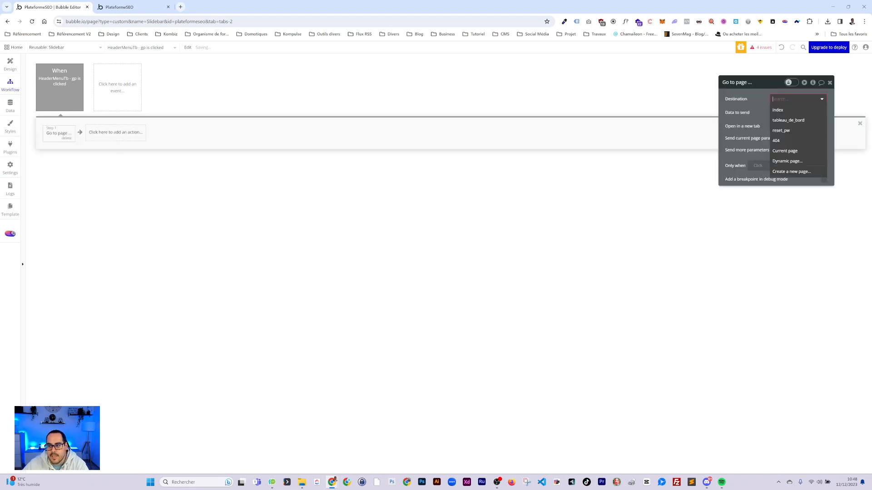
pyautogui.click(789, 121)
pyautogui.click(10, 64)
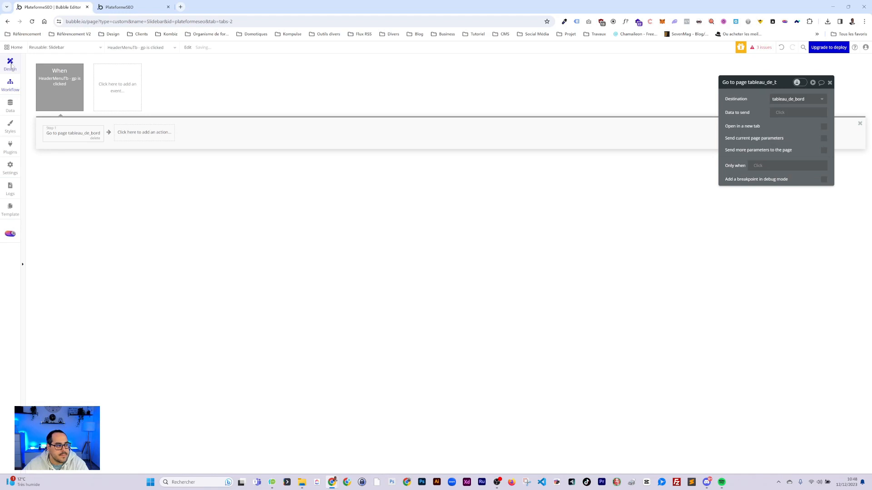
# Refresh the tableau_de_bord preview and compare its sidebar with the Slidebar element in the editor
pyautogui.click(118, 7)
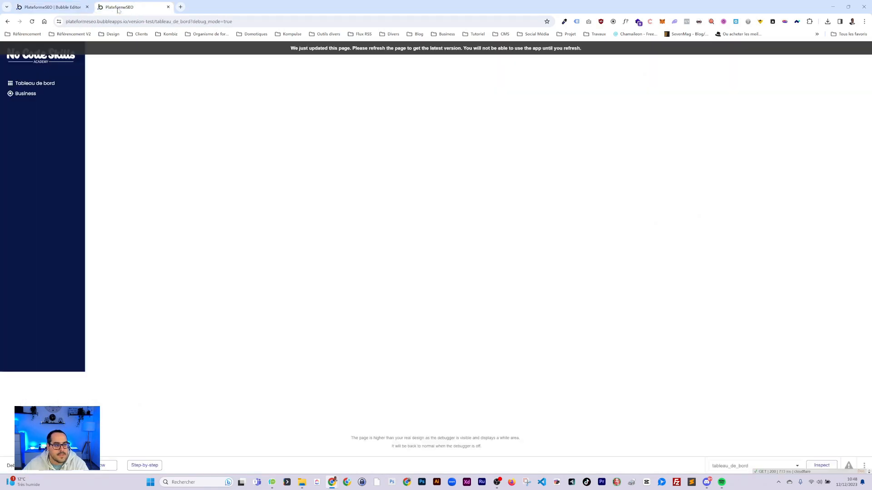
pyautogui.press('F5')
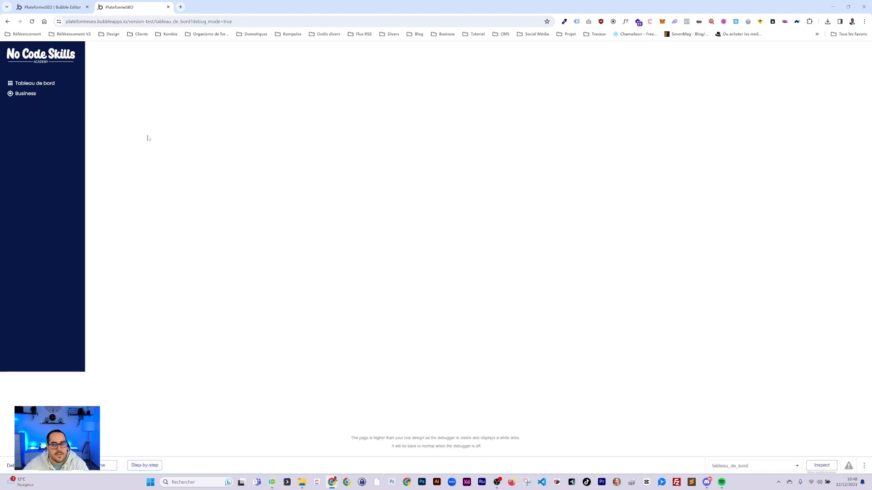
pyautogui.click(45, 9)
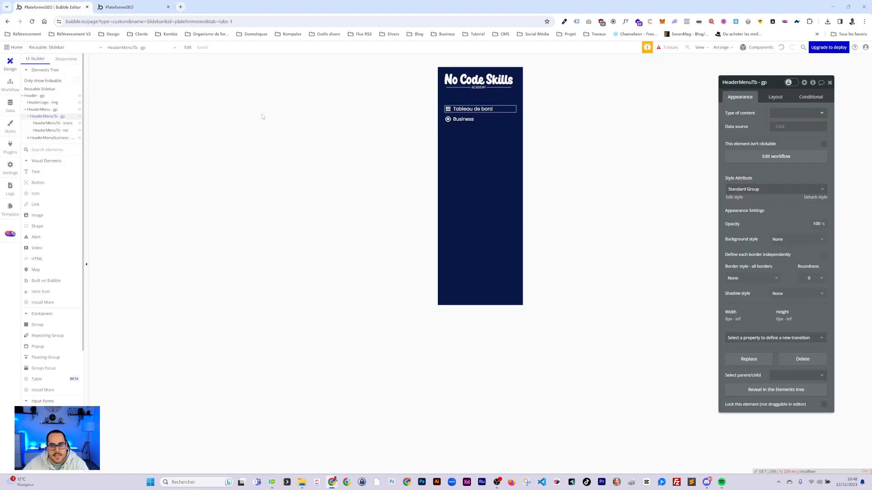
pyautogui.click(119, 7)
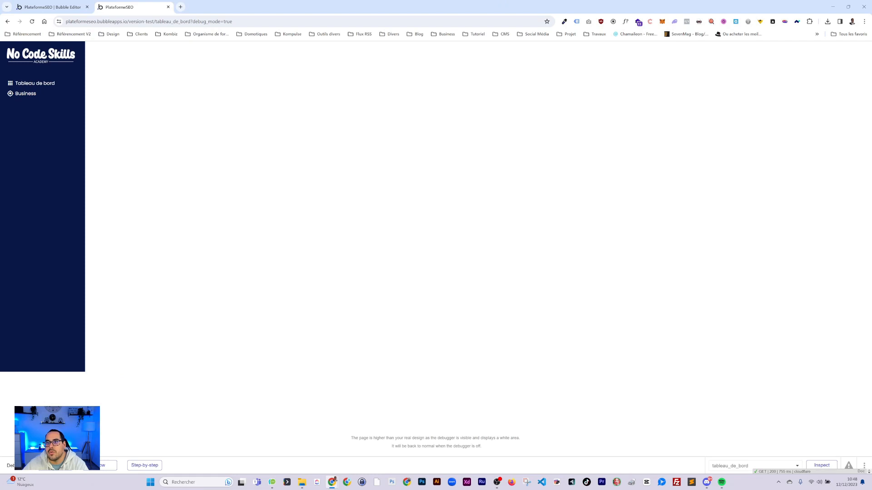
pyautogui.click(48, 7)
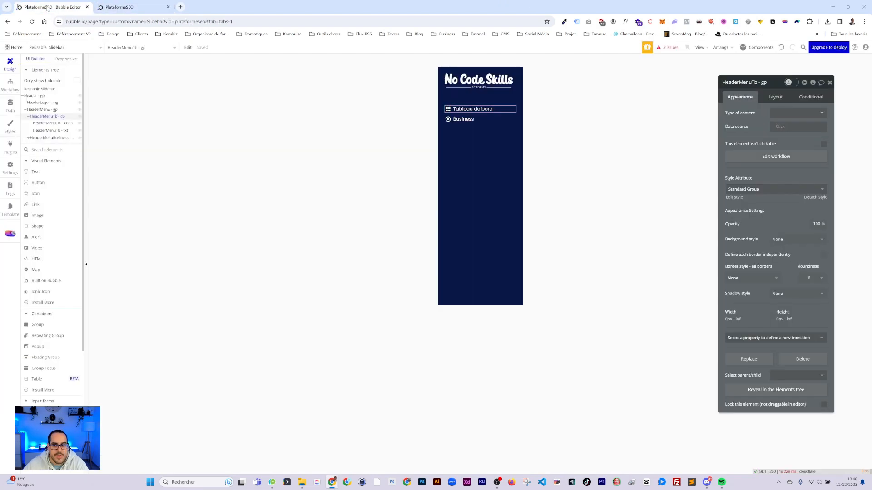
pyautogui.click(131, 8)
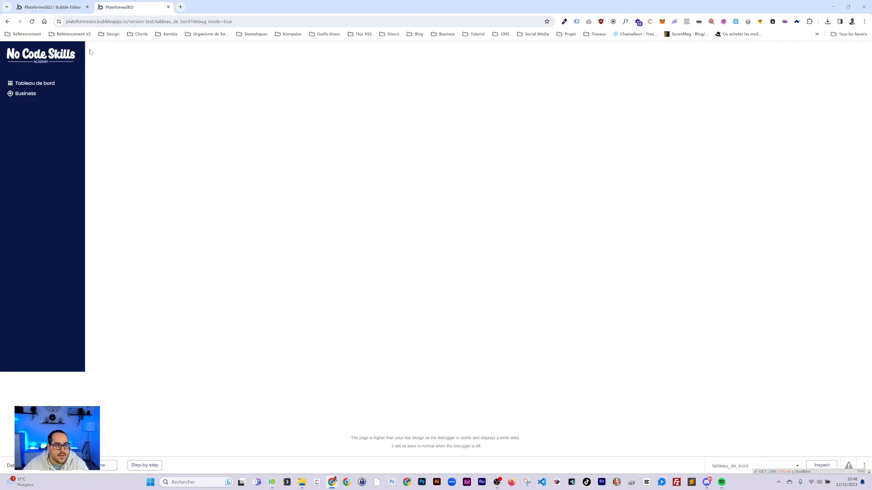
pyautogui.click(50, 8)
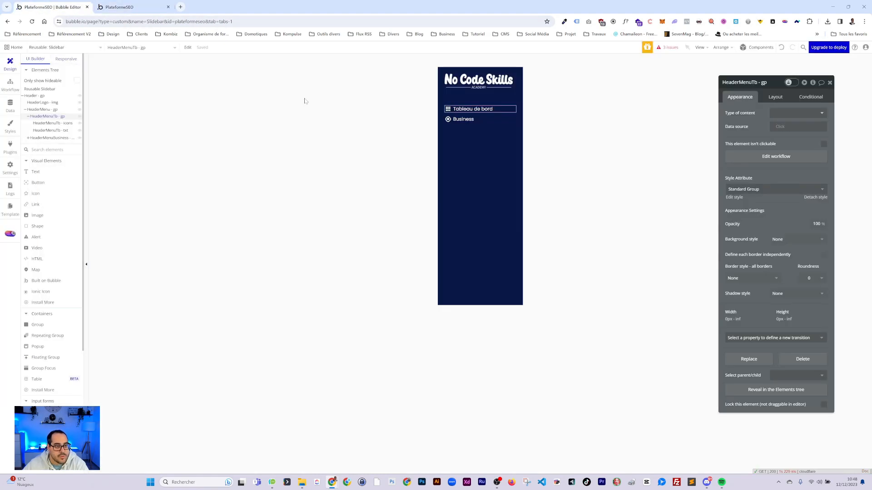
# Create a new reusable element named BandeauHaut
pyautogui.click(59, 48)
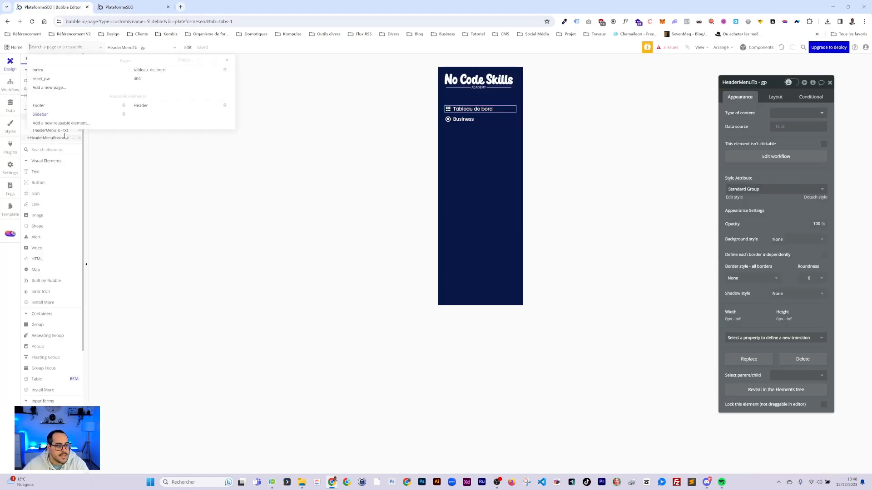
pyautogui.click(51, 124)
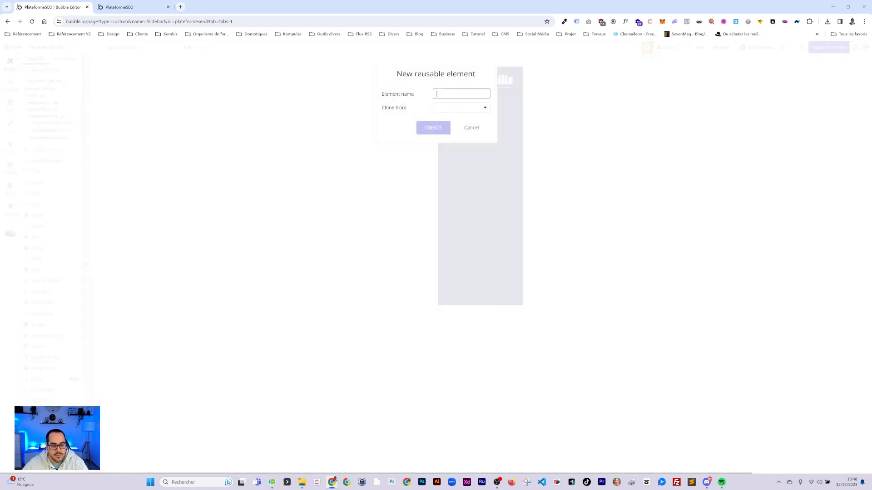
pyautogui.write('BandeauHaut')
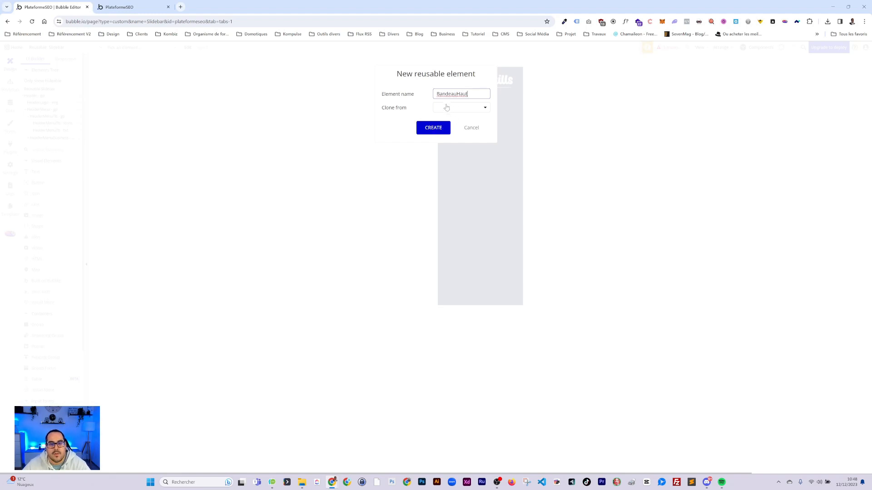
pyautogui.click(433, 128)
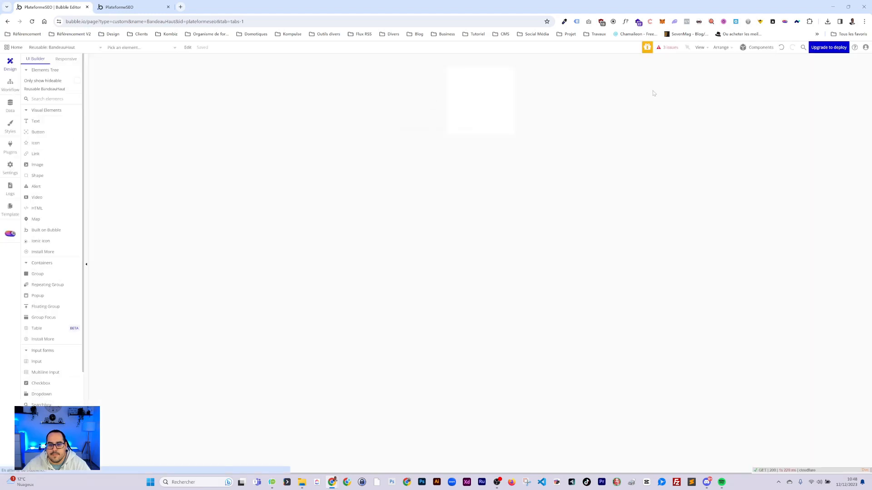
# Review the reported Go to page issues, checking the index page's workflows and its design
pyautogui.click(668, 47)
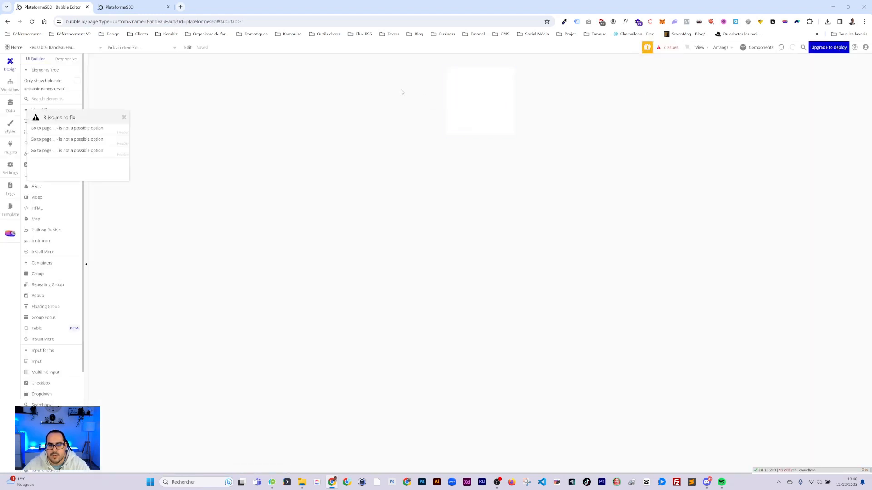
pyautogui.click(54, 134)
pyautogui.click(230, 183)
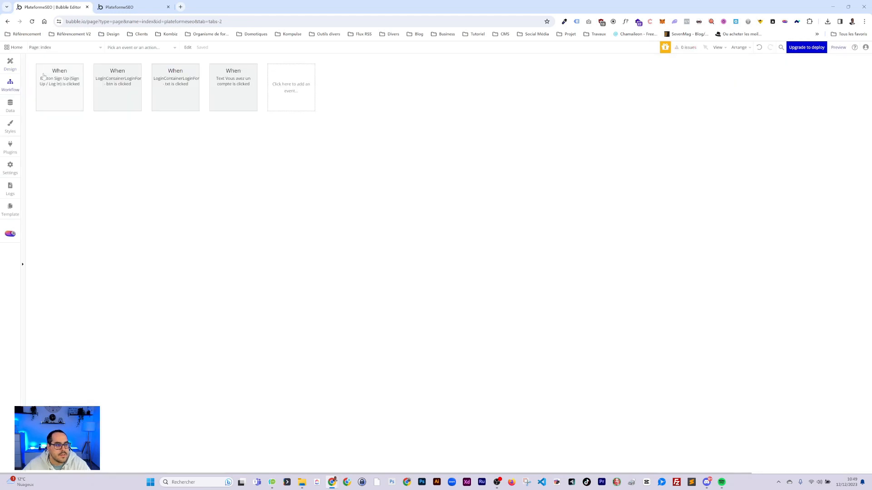
pyautogui.click(10, 63)
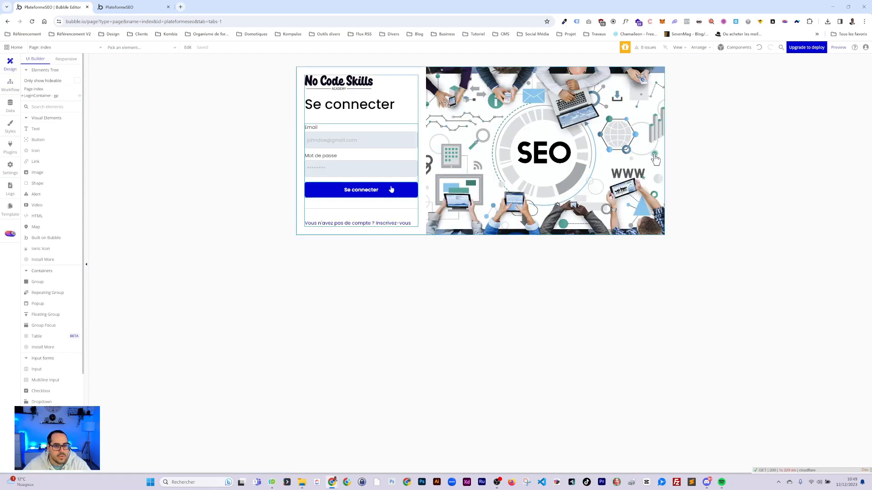
# Reopen the reusable BandeauHaut element and set its layout to 1200 wide and 60 high
pyautogui.click(46, 47)
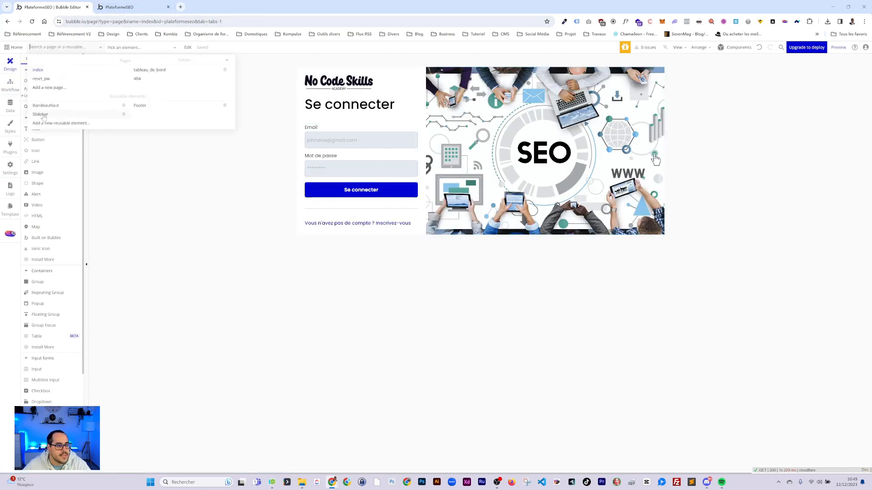
pyautogui.click(41, 109)
pyautogui.click(477, 94)
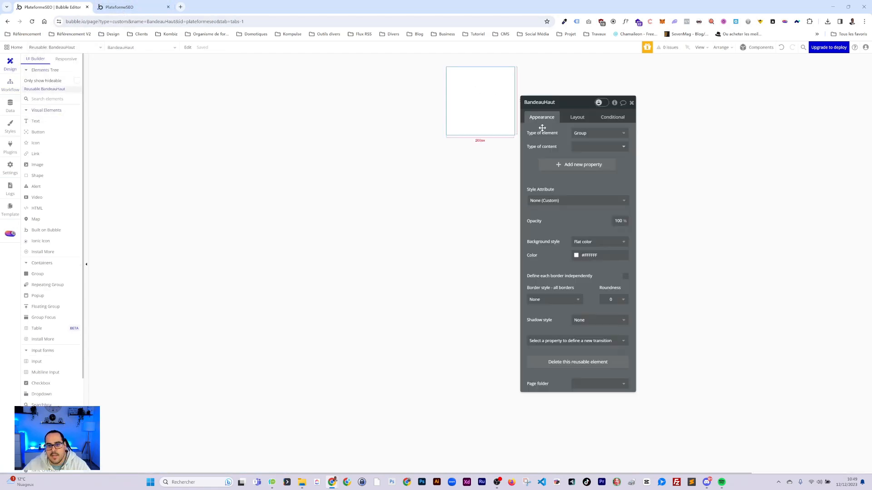
pyautogui.click(577, 118)
pyautogui.click(554, 154)
pyautogui.write('1200')
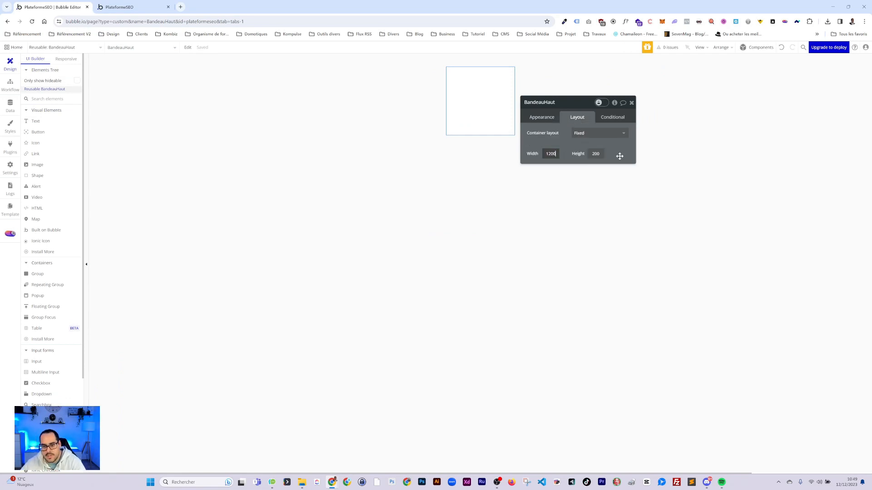
pyautogui.press('Tab')
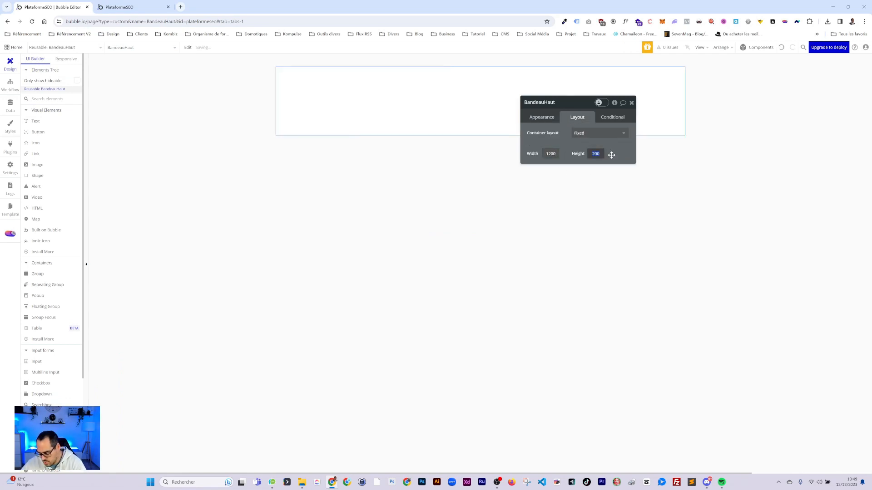
pyautogui.write('50')
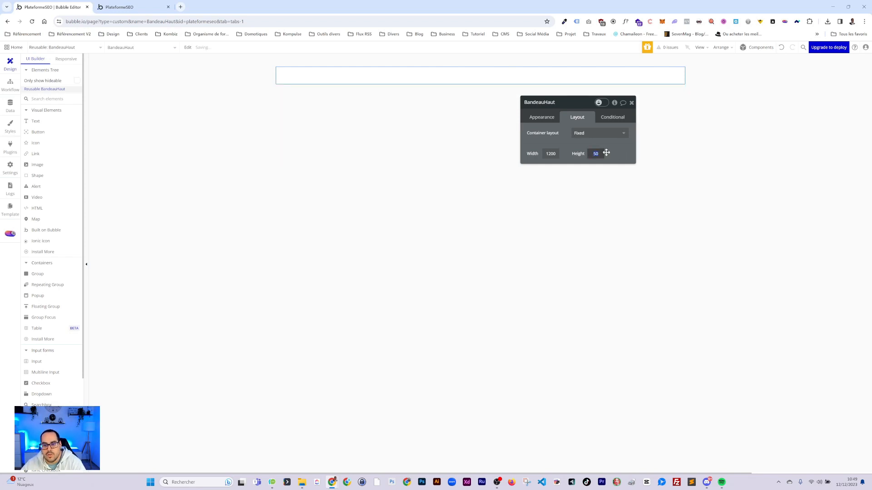
pyautogui.write('60')
pyautogui.click(607, 152)
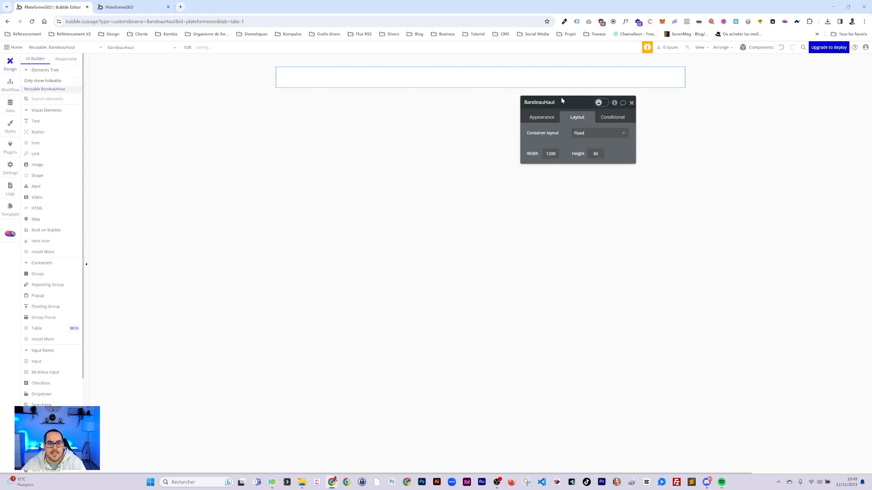
pyautogui.moveTo(581, 102); pyautogui.dragTo(468, 134)
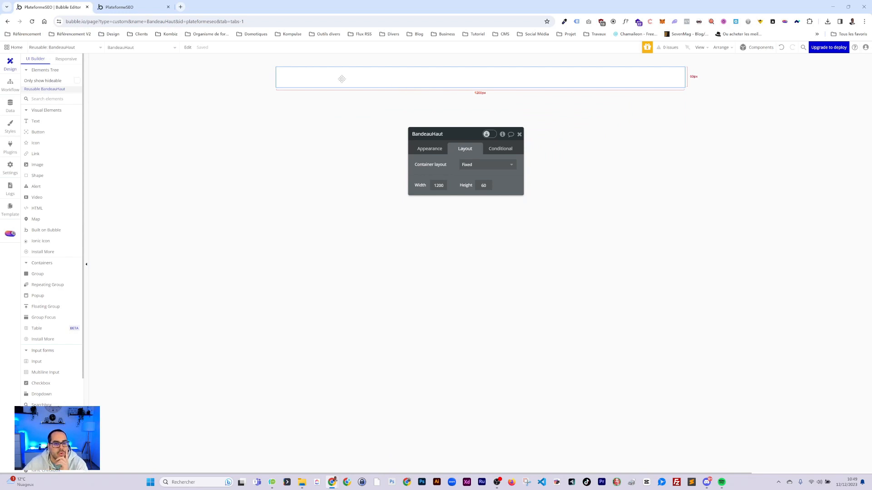
pyautogui.click(121, 7)
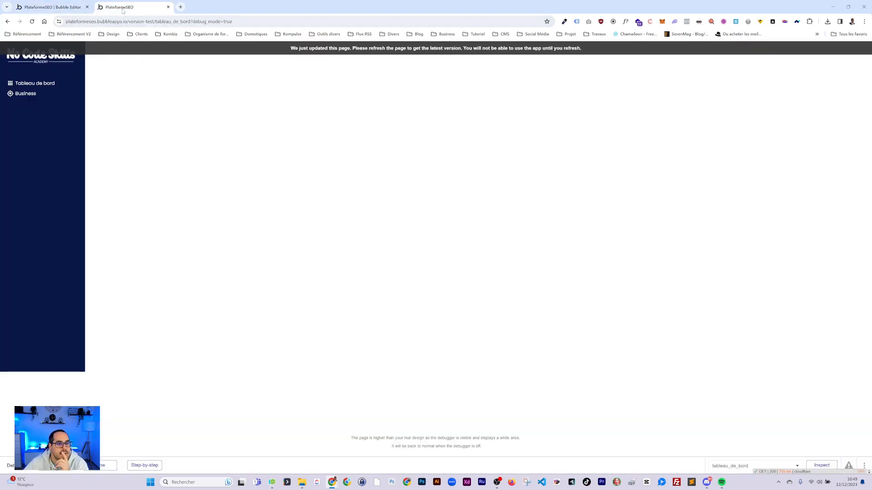
pyautogui.click(51, 7)
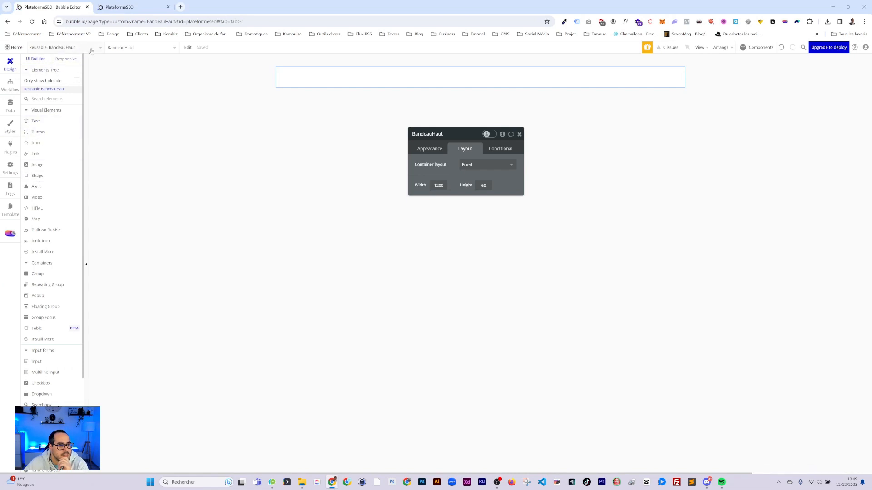
# Open the tableau_de_bord page, set its background color to #FAFCFF and copy that hex code
pyautogui.click(50, 48)
pyautogui.click(135, 72)
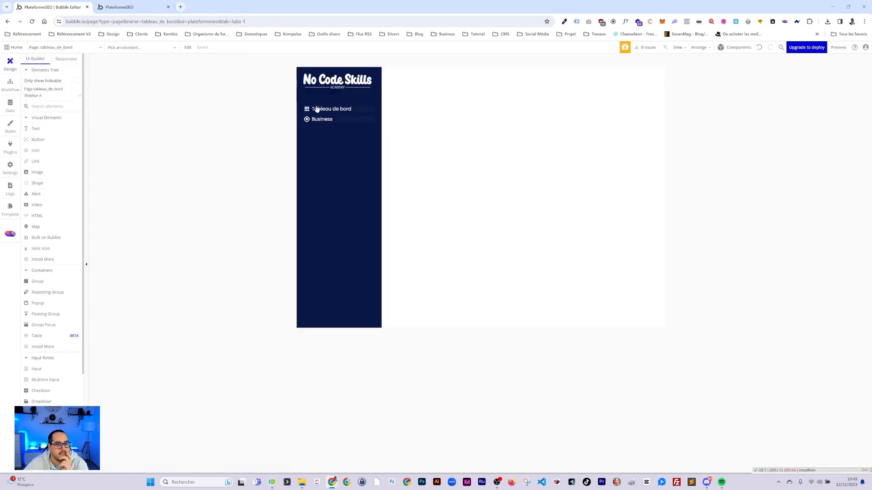
pyautogui.doubleClick(448, 97)
pyautogui.click(429, 148)
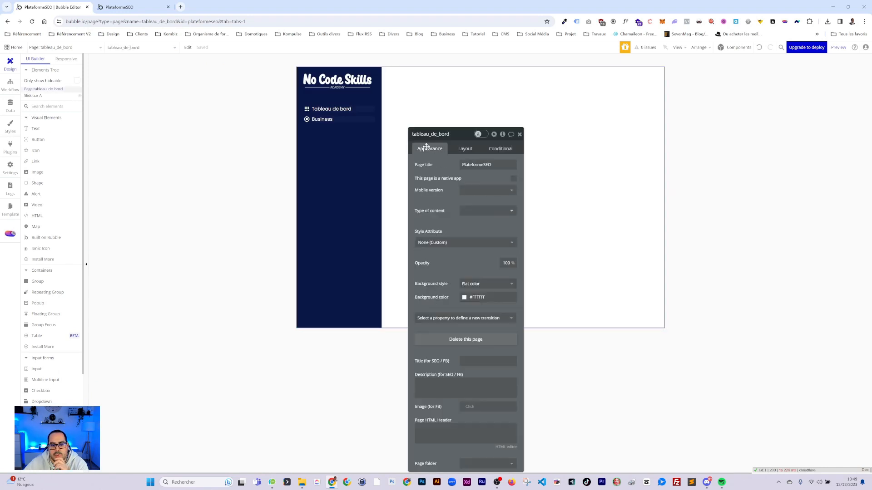
pyautogui.click(466, 300)
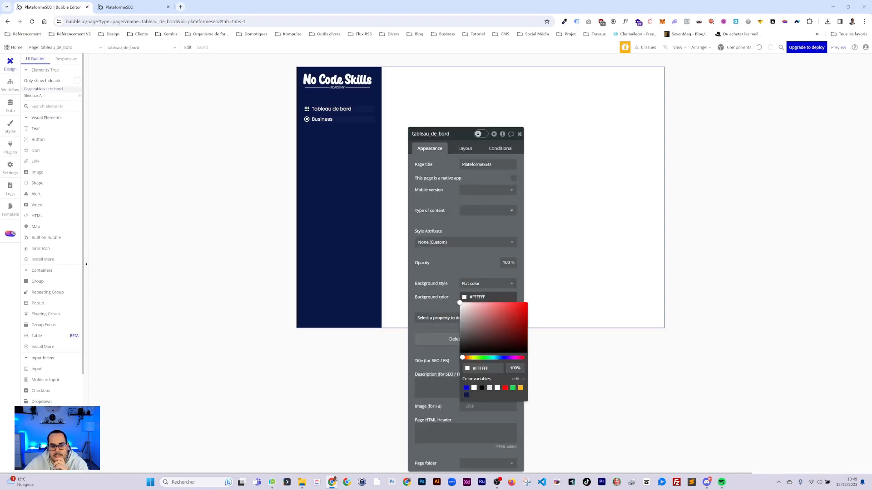
pyautogui.click(489, 389)
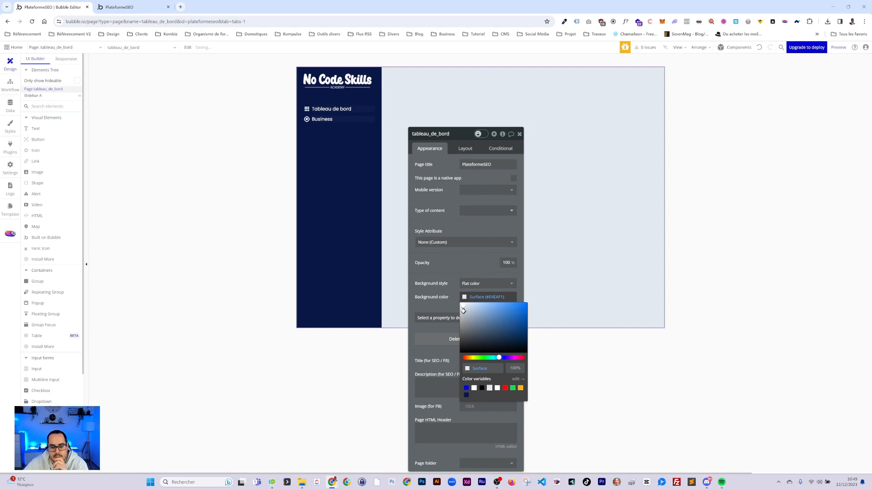
pyautogui.moveTo(462, 307); pyautogui.dragTo(463, 303)
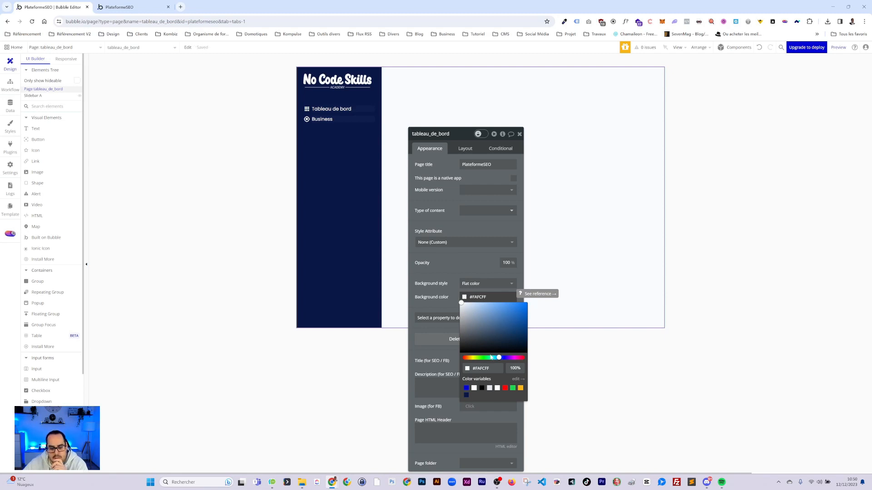
pyautogui.click(482, 368)
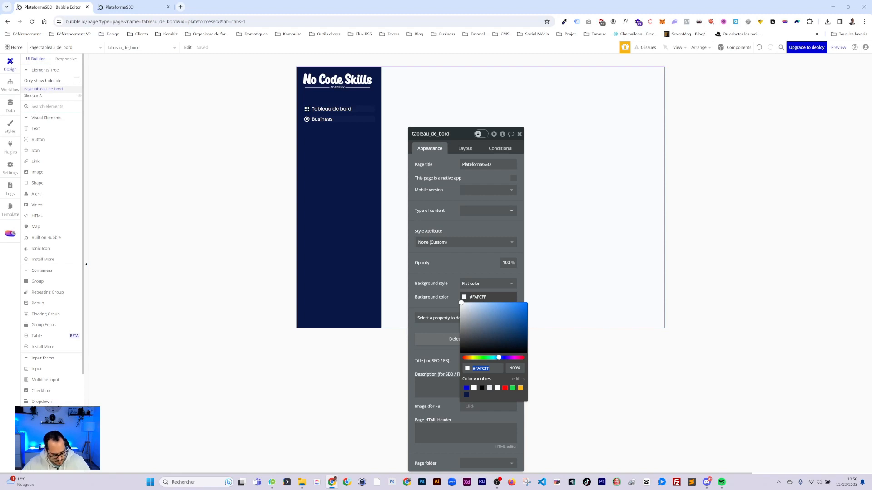
pyautogui.click(443, 354)
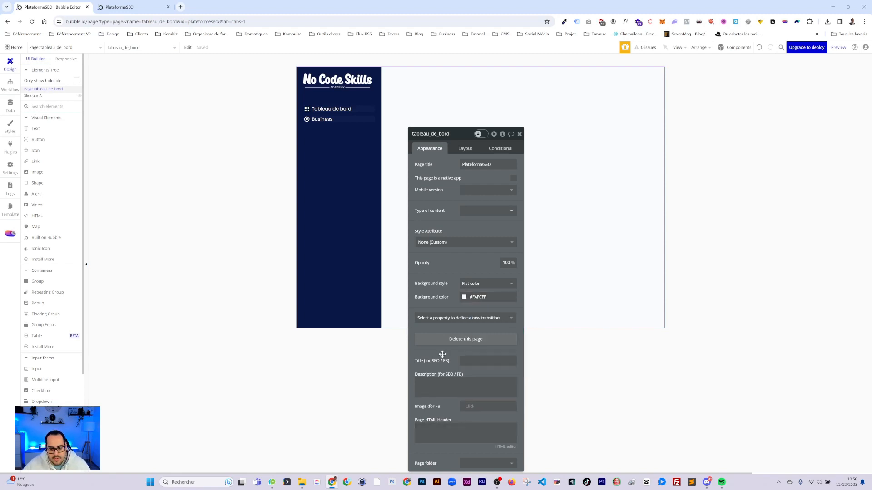
# Create a new color variable named Fond page, with Fond page as its description
pyautogui.click(10, 126)
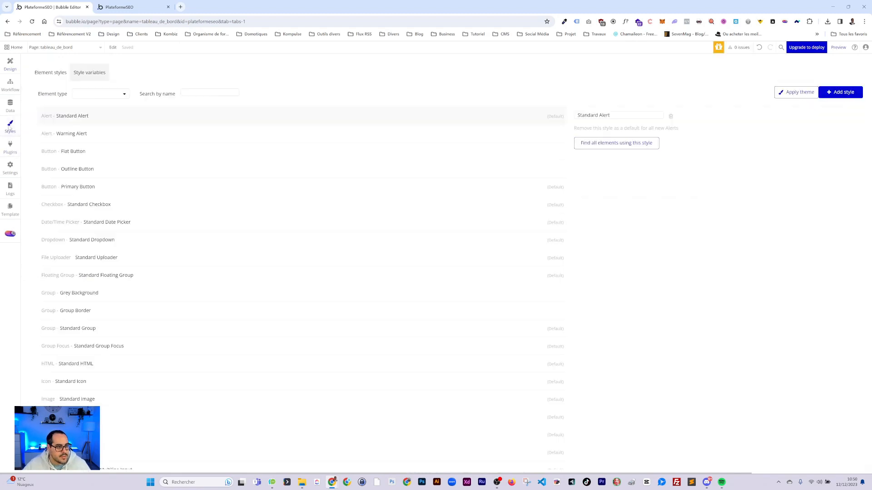
pyautogui.click(87, 73)
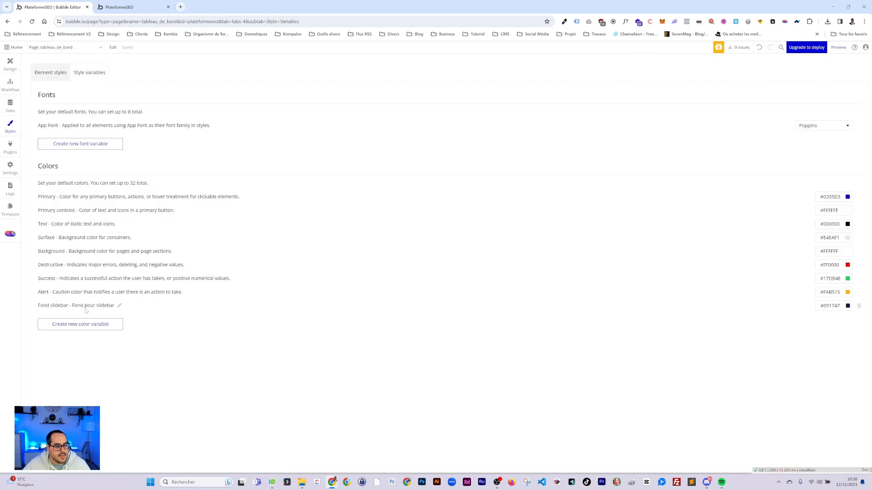
pyautogui.click(65, 325)
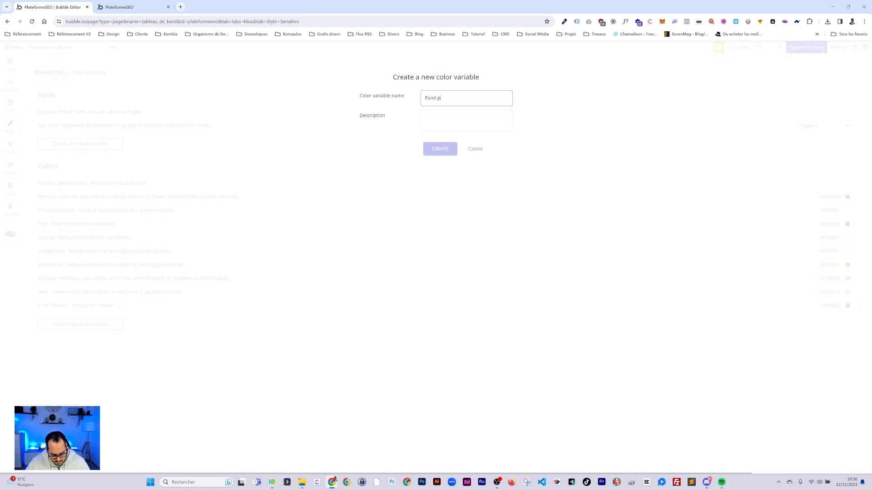
pyautogui.press('Tab')
pyautogui.hotkey('shift', 'Tab')
pyautogui.hotkey('ctrl', 'a')
pyautogui.hotkey('ctrl', 'c')
pyautogui.press('Tab')
pyautogui.hotkey('ctrl', 'v')
pyautogui.click(451, 150)
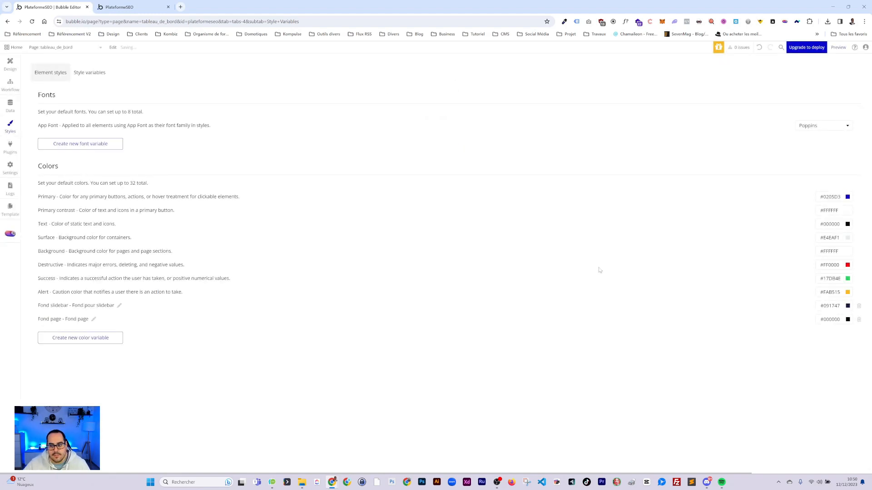
# Copy the tableau_de_bord page's background color code and set the Fond page color variable to #FAFCFF
pyautogui.click(10, 64)
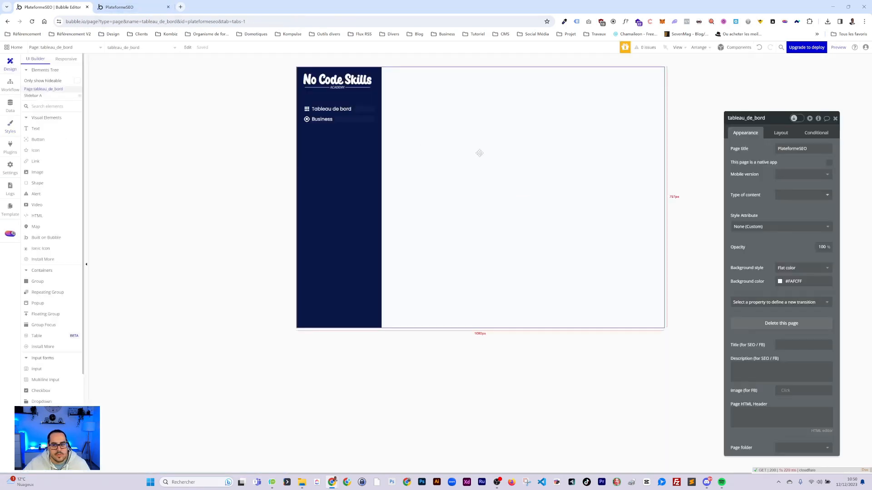
pyautogui.click(794, 282)
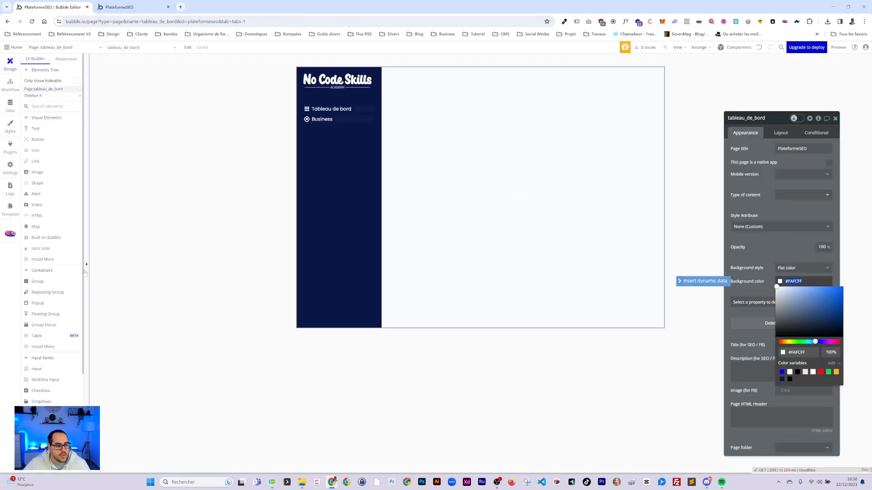
pyautogui.click(11, 110)
pyautogui.click(10, 127)
pyautogui.click(830, 319)
pyautogui.hotkey('ctrl', 'v')
pyautogui.press('Return')
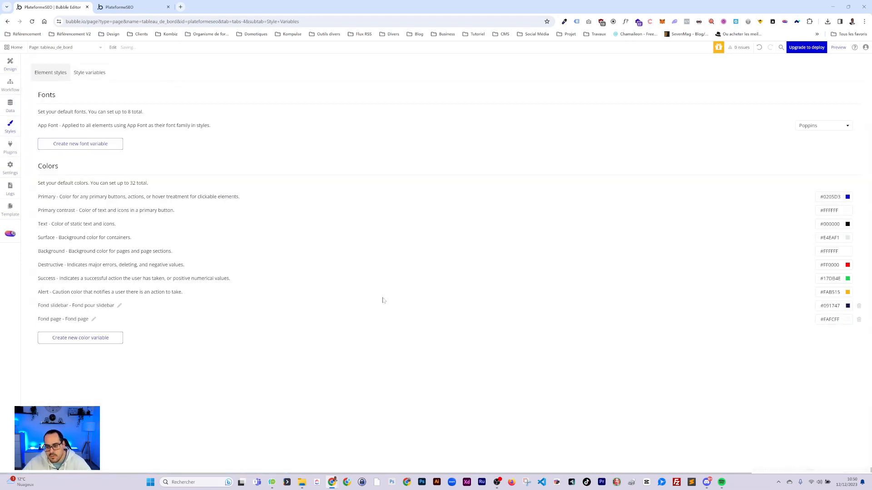
# Apply the Fond page color variable as the tableau_de_bord page's background color
pyautogui.click(14, 66)
pyautogui.click(767, 227)
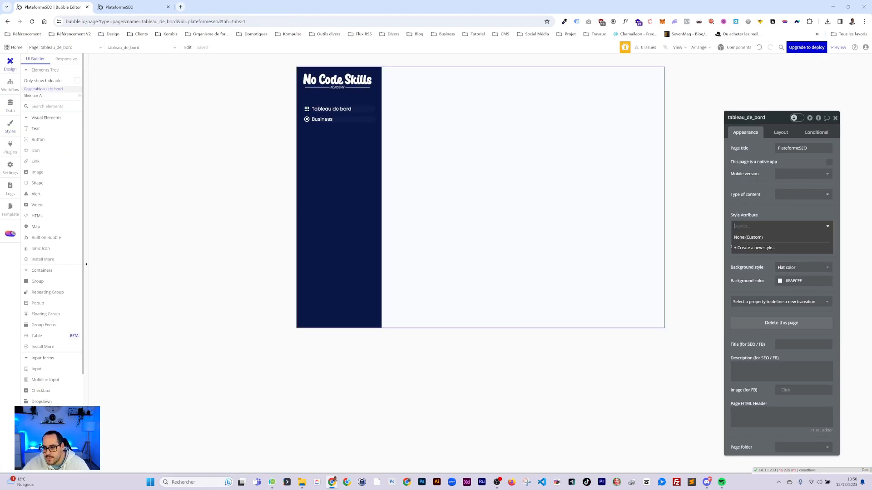
pyautogui.click(788, 281)
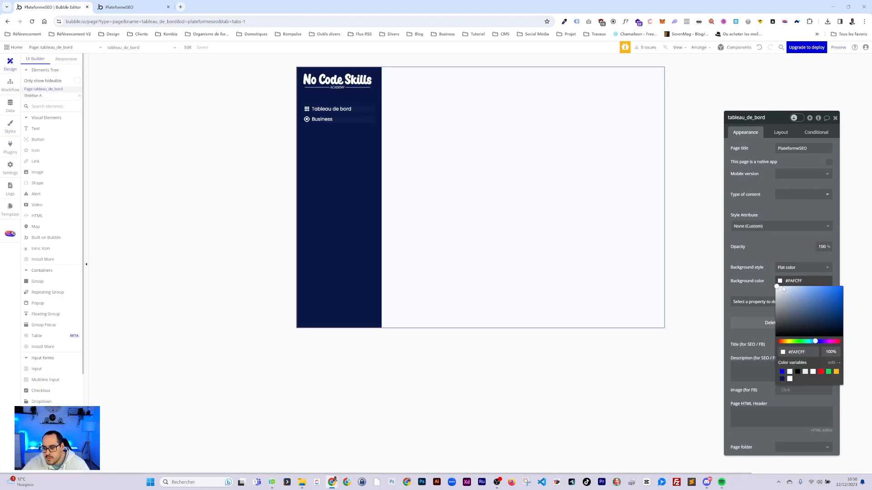
pyautogui.click(790, 380)
pyautogui.click(777, 240)
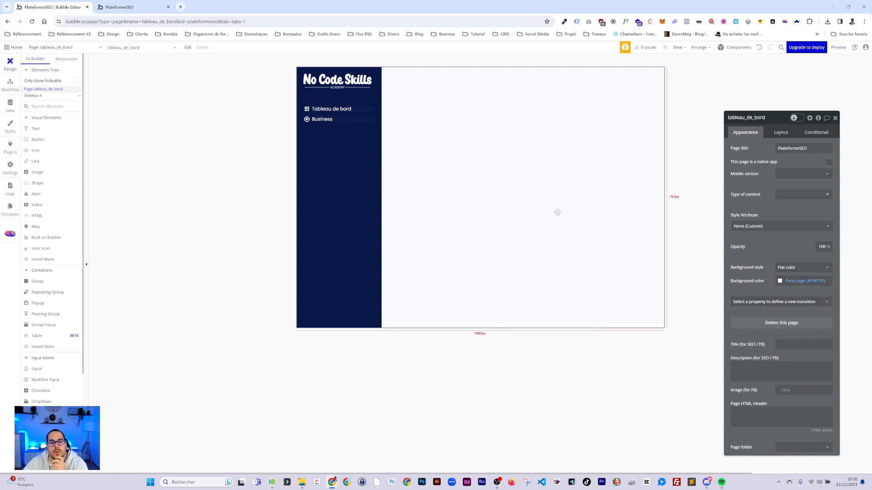
# Reopen the reusable BandeauHaut element and display its appearance properties
pyautogui.click(117, 8)
pyautogui.click(56, 9)
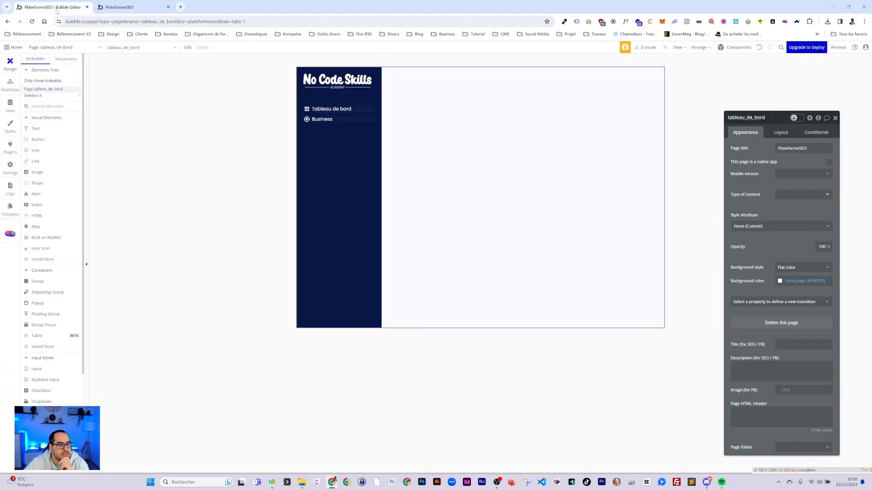
pyautogui.click(60, 48)
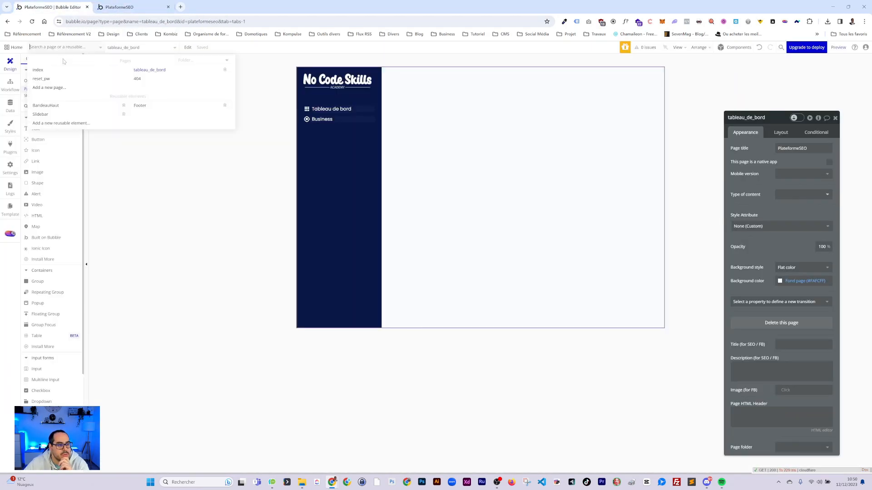
pyautogui.click(45, 106)
pyautogui.click(354, 81)
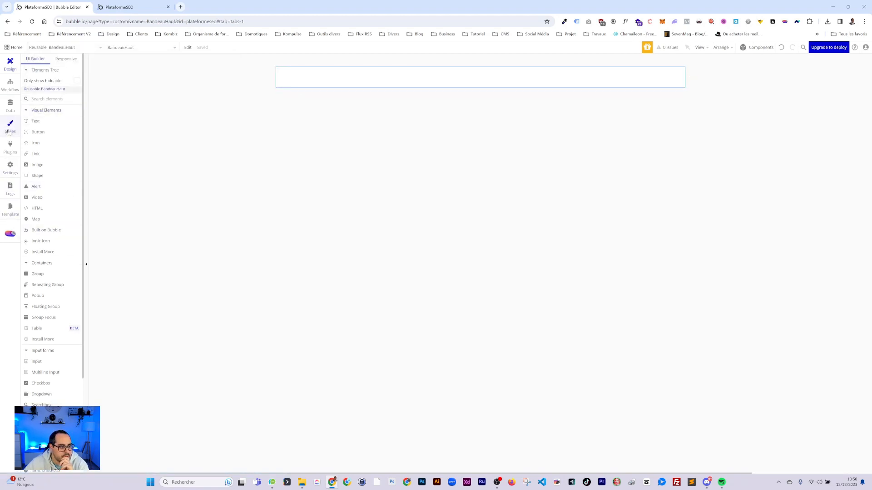
pyautogui.doubleClick(322, 76)
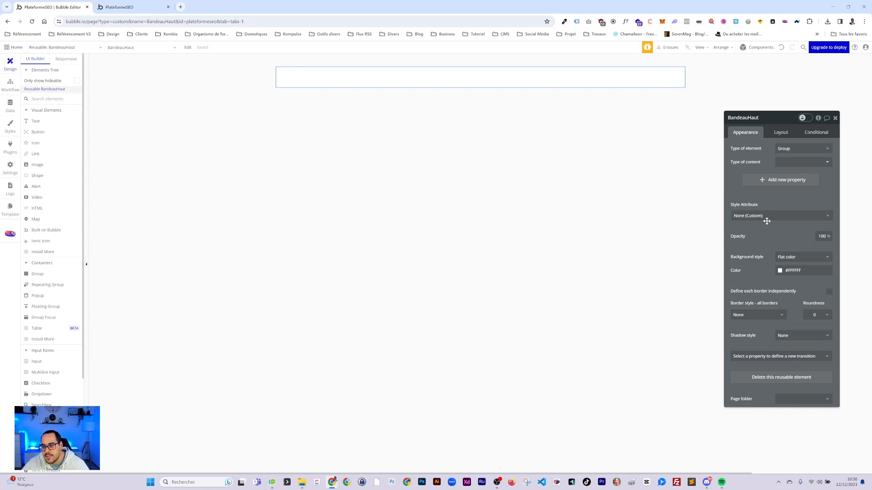
# Create a new group style named Bloc fond gris from the BandeauHaut element's style
pyautogui.click(749, 220)
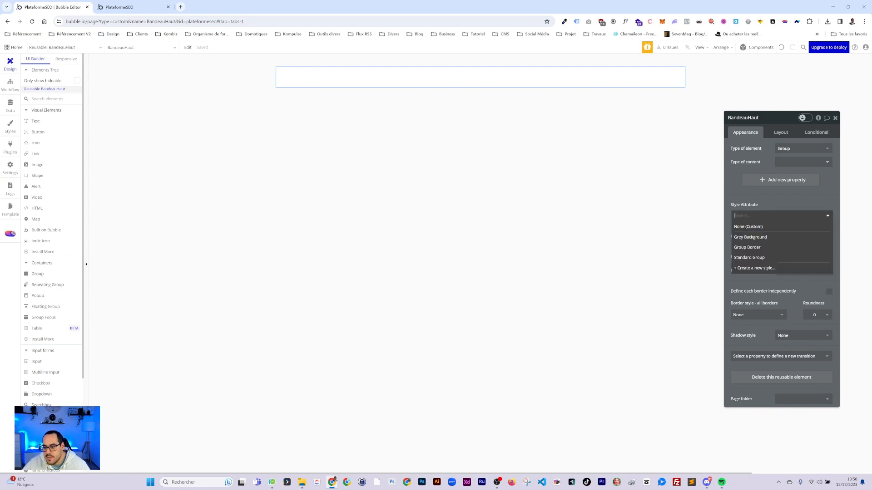
pyautogui.click(753, 268)
pyautogui.write('Bande')
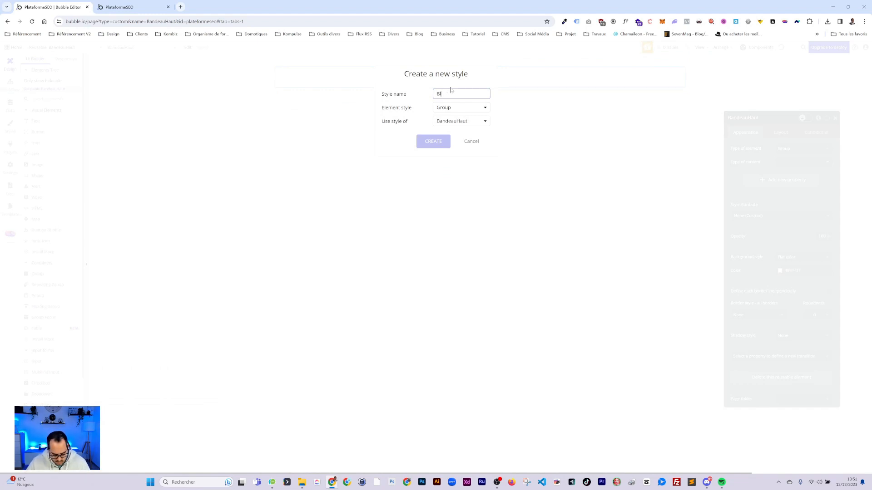
pyautogui.write(' for')
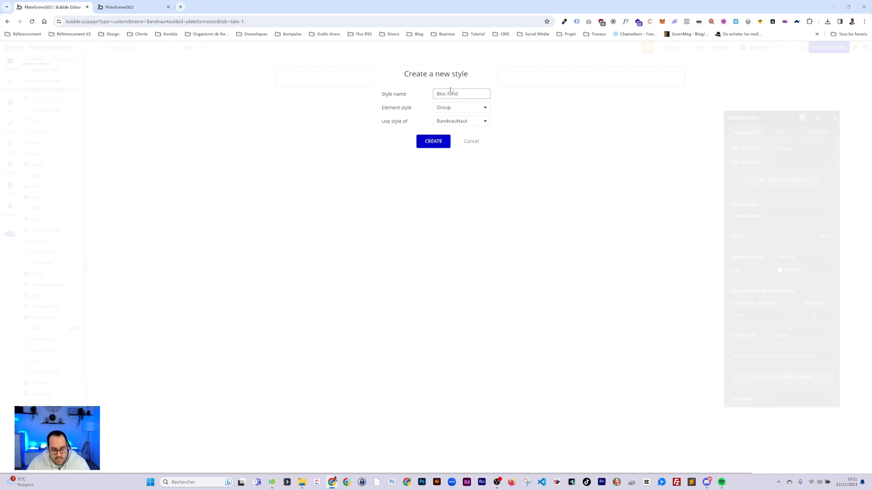
pyautogui.write('d gris')
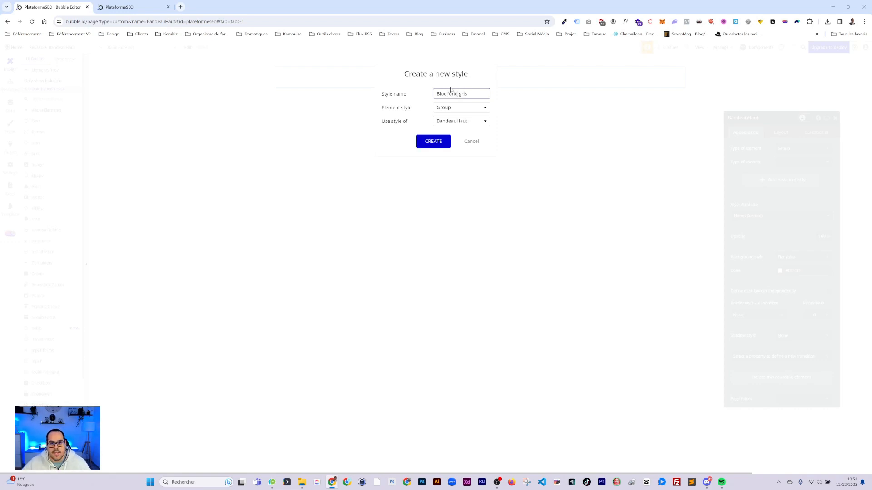
pyautogui.click(432, 142)
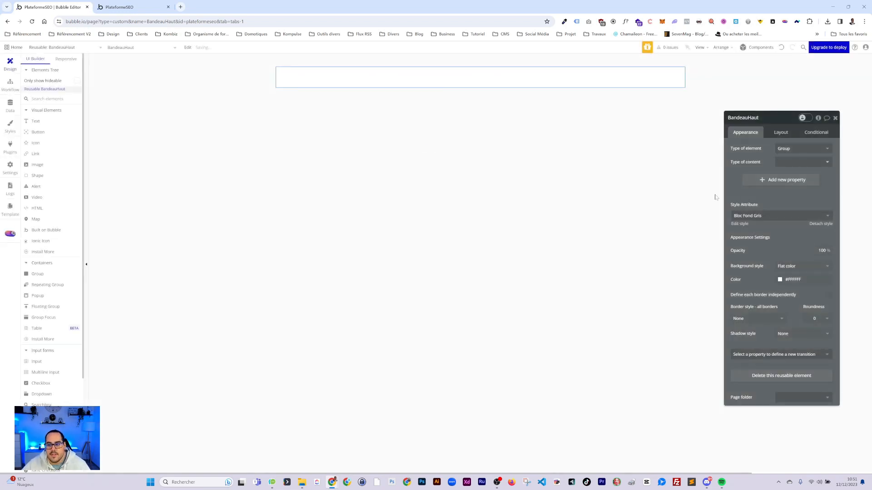
# Edit the Bloc fond gris style, set its background color to #F7F7F7 and check the border style options
pyautogui.click(739, 223)
pyautogui.click(780, 172)
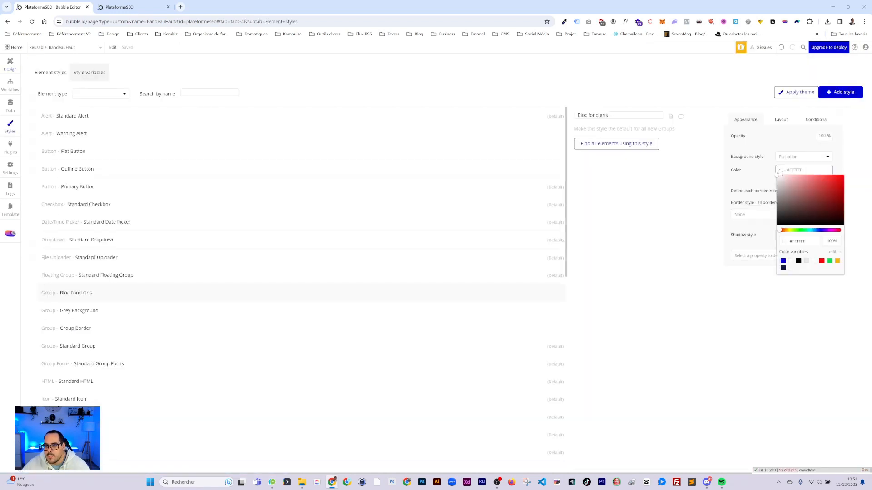
pyautogui.click(777, 177)
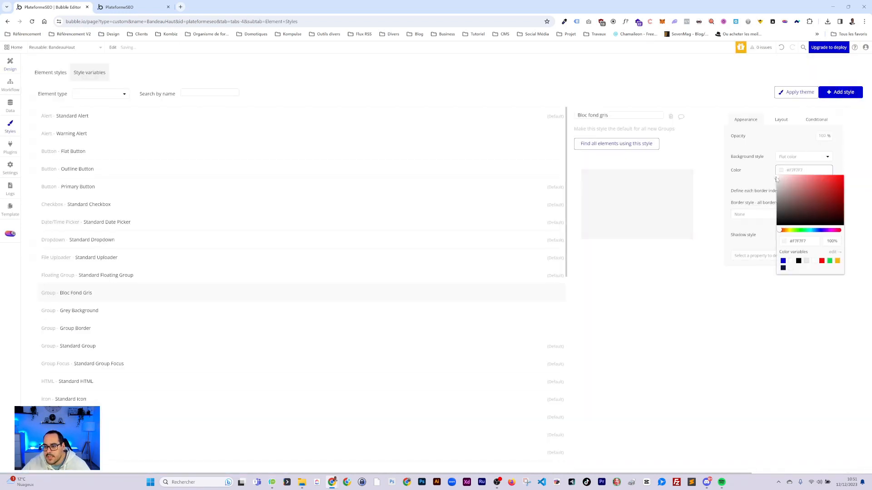
pyautogui.click(761, 171)
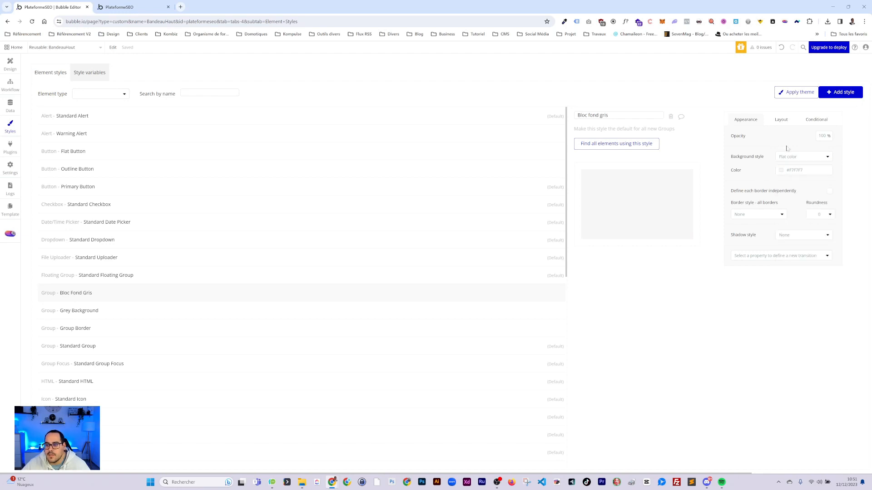
pyautogui.click(767, 214)
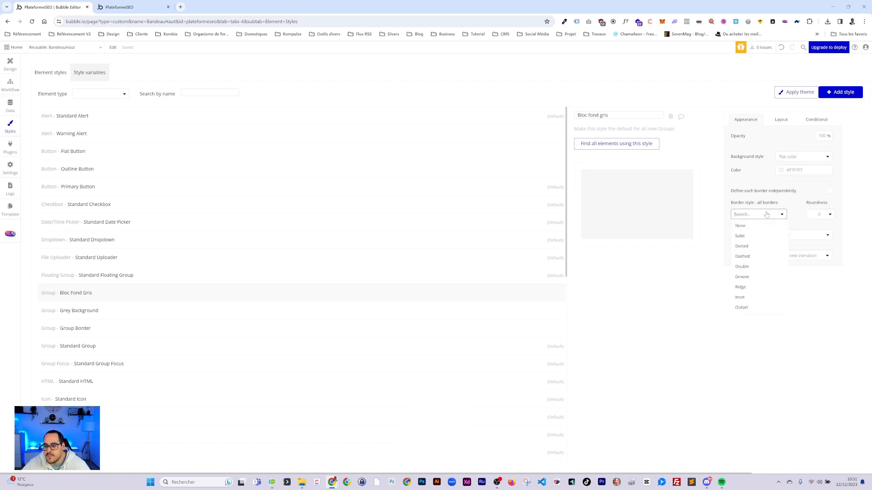
pyautogui.click(757, 181)
# Set the Bloc fond gris style's padding to 10 on all four sides
pyautogui.click(781, 120)
pyautogui.click(742, 153)
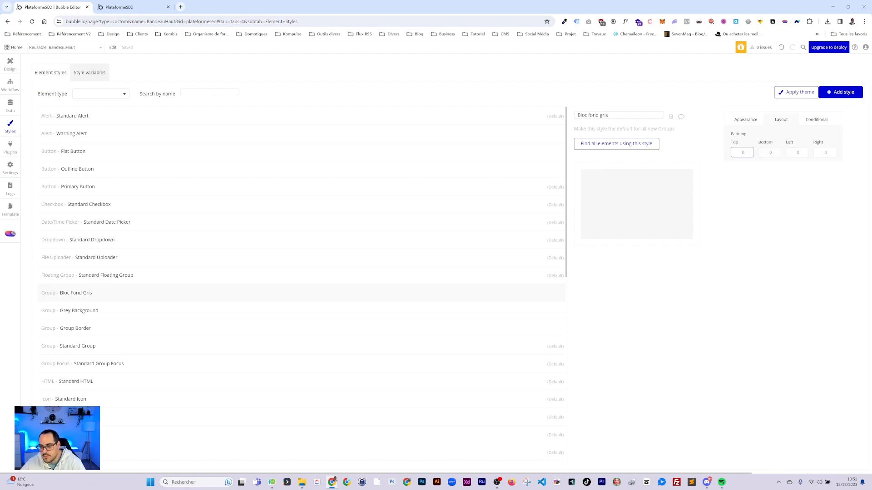
pyautogui.click(797, 153)
pyautogui.write('10')
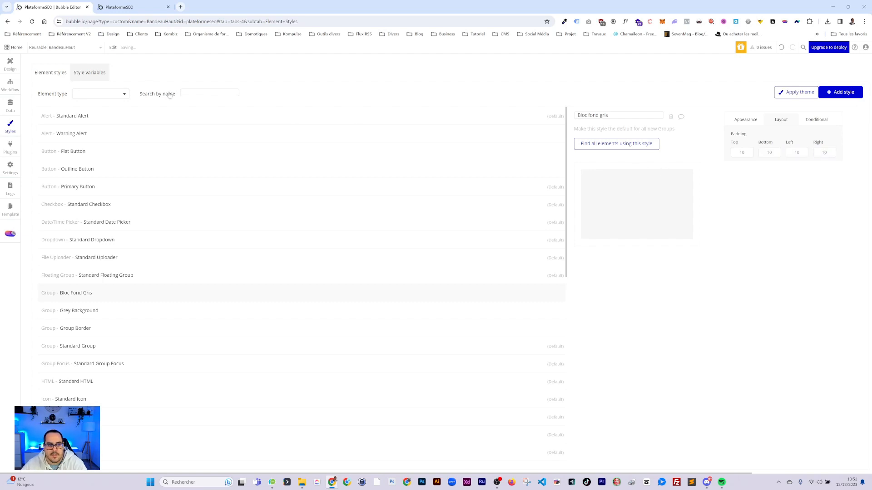
# Change the BandeauHaut element's container layout to Row and return to its appearance settings
pyautogui.click(10, 64)
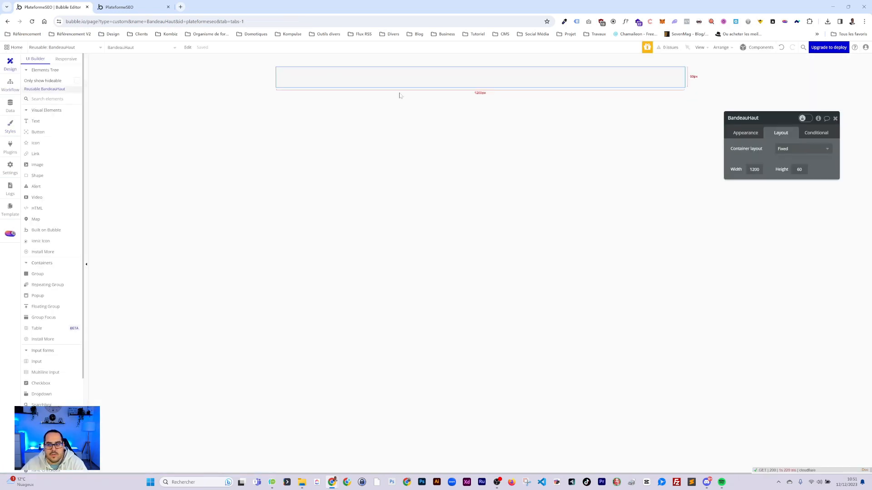
pyautogui.click(795, 148)
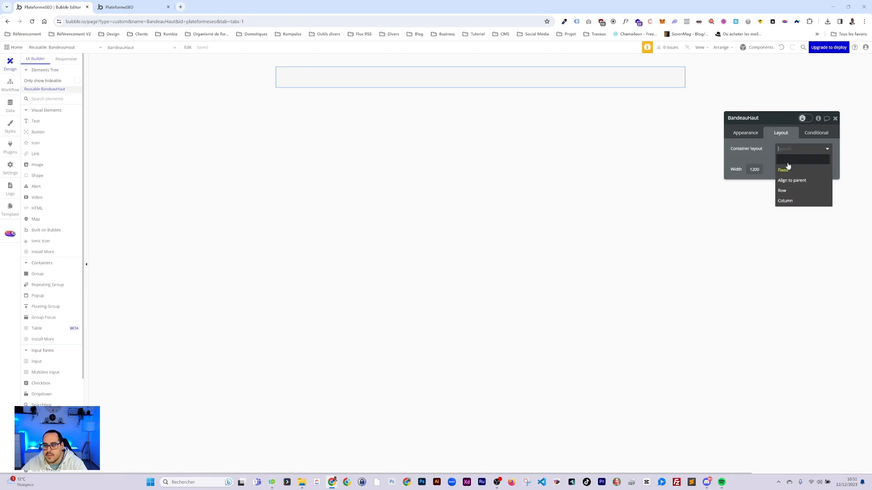
pyautogui.click(784, 195)
pyautogui.click(746, 133)
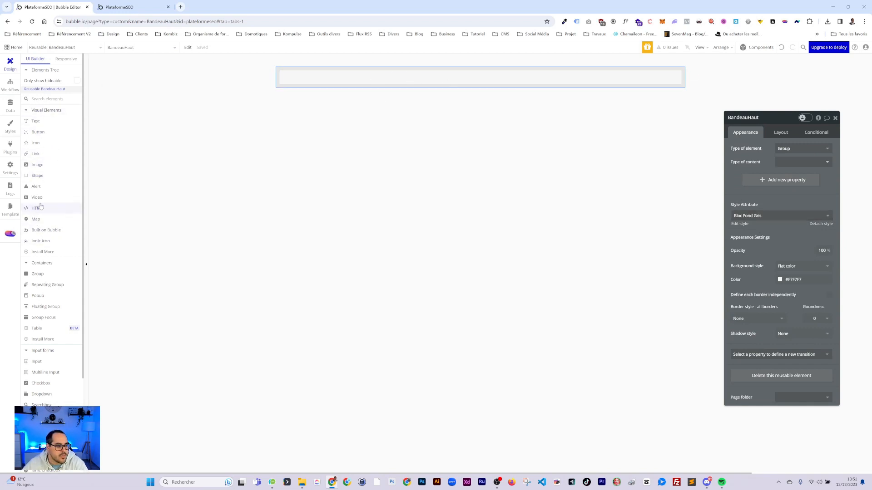
# Add a group at the start of the BandeauHaut element and place a text element inside it
pyautogui.moveTo(37, 276); pyautogui.dragTo(363, 75)
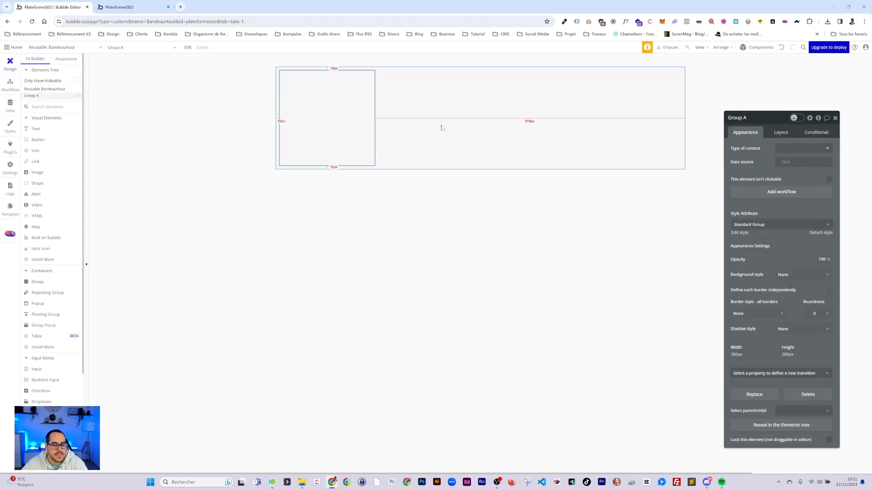
pyautogui.click(780, 132)
pyautogui.moveTo(38, 130); pyautogui.dragTo(328, 108)
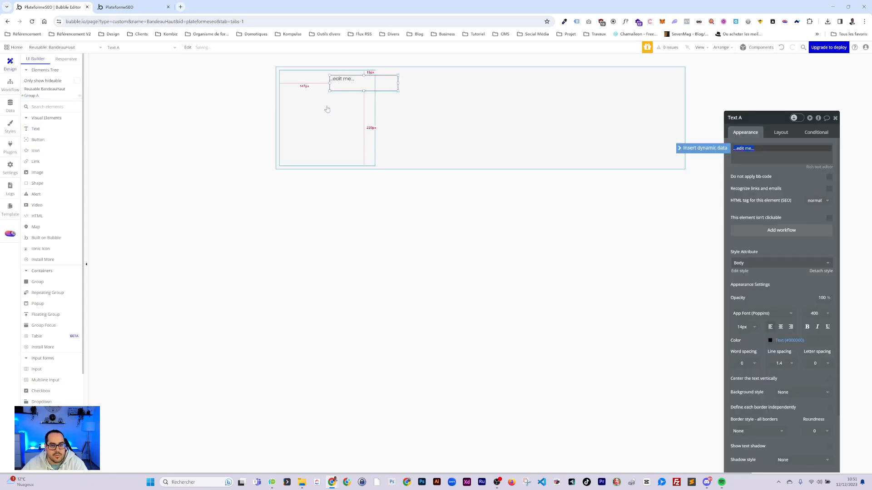
# Set the container layout of the new group inside BandeauHaut to Row
pyautogui.click(331, 150)
pyautogui.click(780, 132)
pyautogui.click(801, 148)
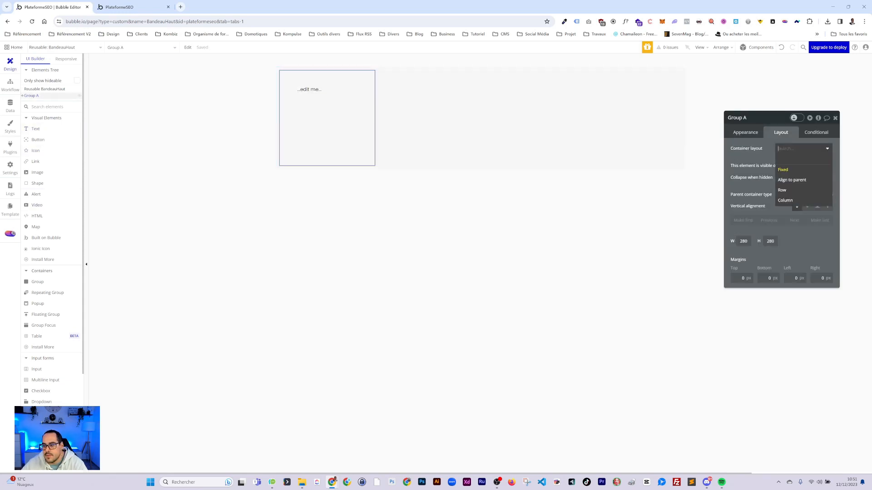
pyautogui.click(783, 191)
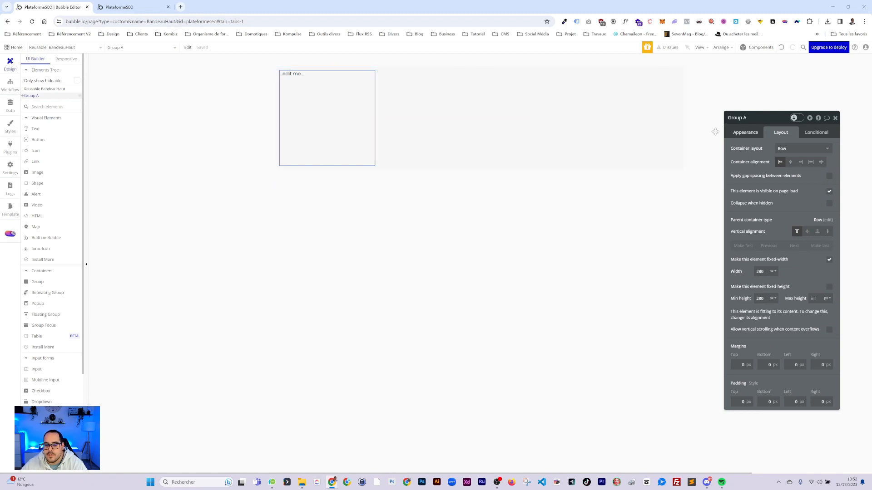
# Replace the text element's placeholder content with "Bienvenue sur la plateforme SEO"
pyautogui.click(314, 78)
pyautogui.click(774, 153)
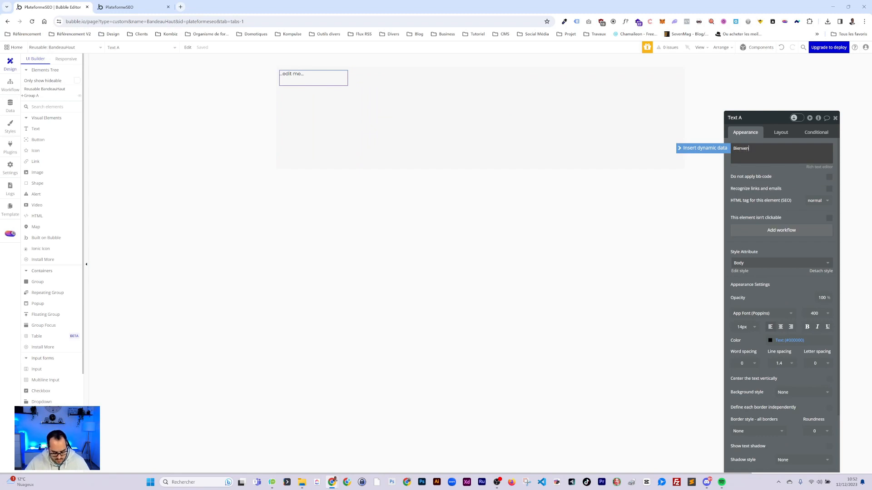
pyautogui.write('Bienvenue sur la plateforme SEO')
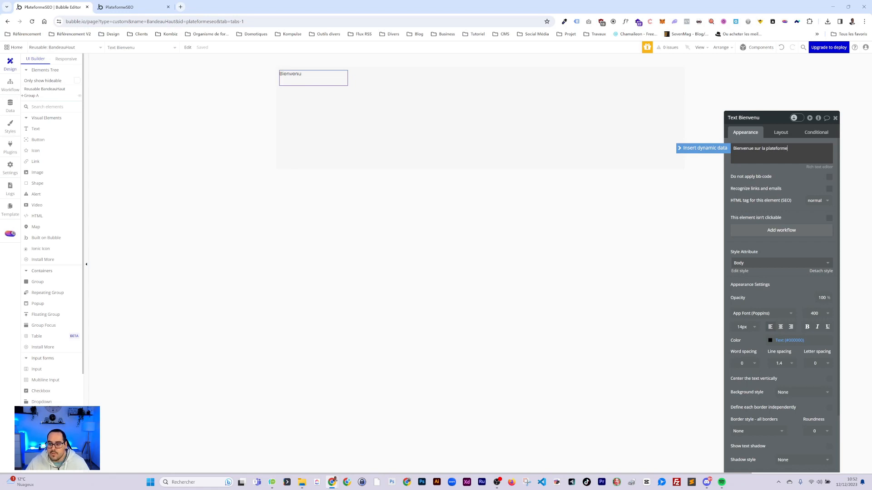
# Set the minimum height of Group A, the group around the welcome text, to 0 px
pyautogui.click(329, 114)
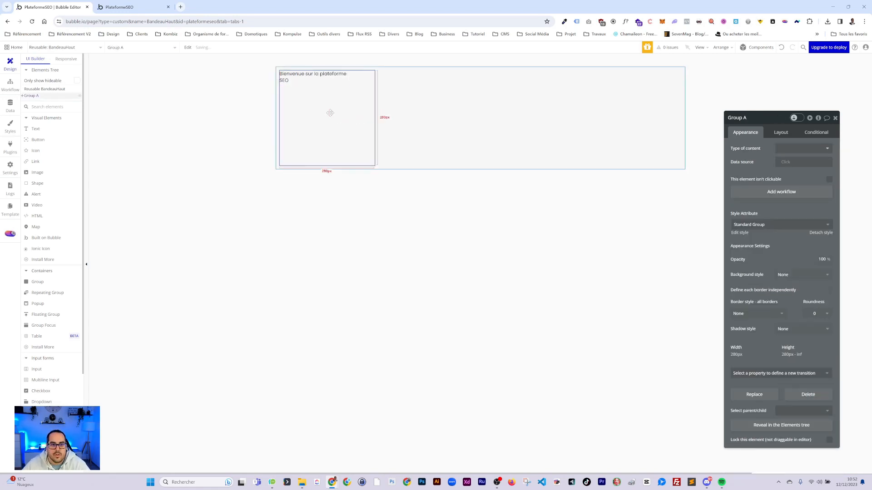
pyautogui.click(781, 132)
pyautogui.click(755, 297)
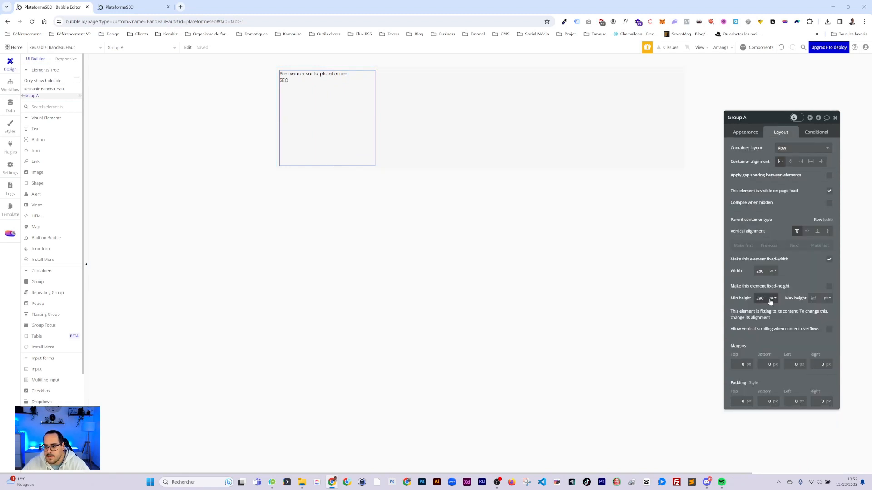
pyautogui.write('0')
# Set Group A to a fixed width of 100 px
pyautogui.click(749, 270)
pyautogui.click(826, 258)
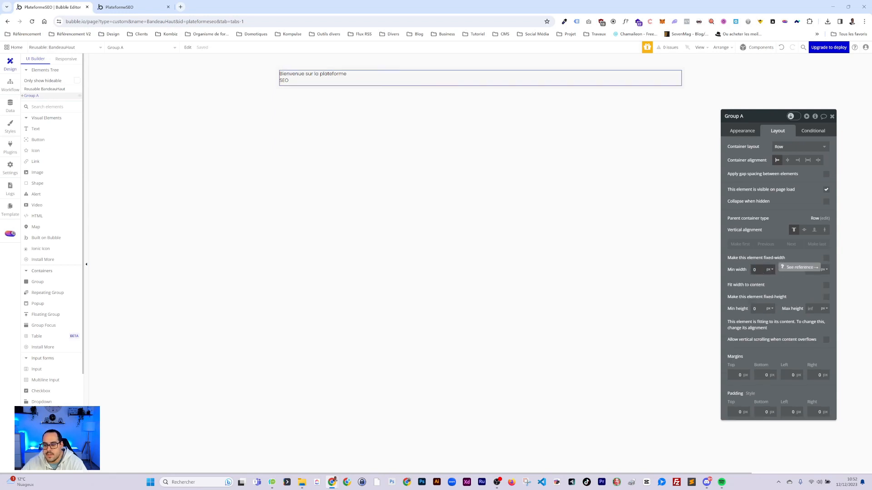
pyautogui.click(826, 258)
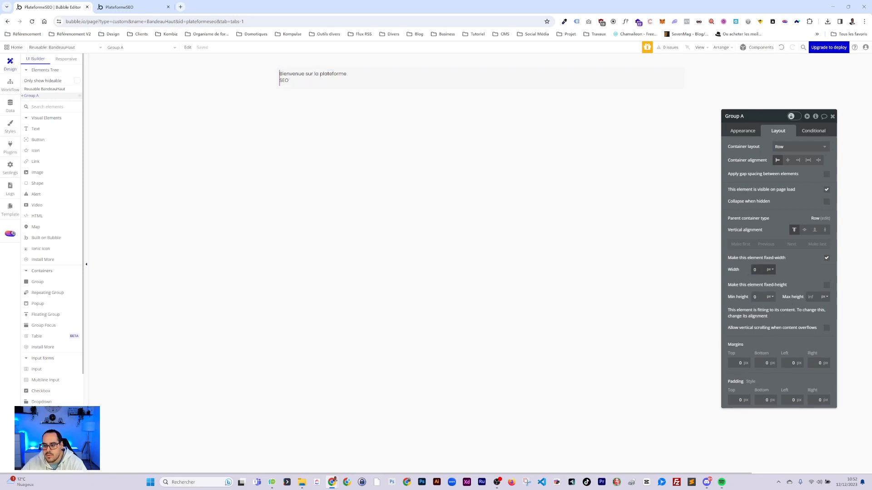
pyautogui.moveTo(753, 269); pyautogui.dragTo(749, 269)
pyautogui.write('100')
pyautogui.click(811, 276)
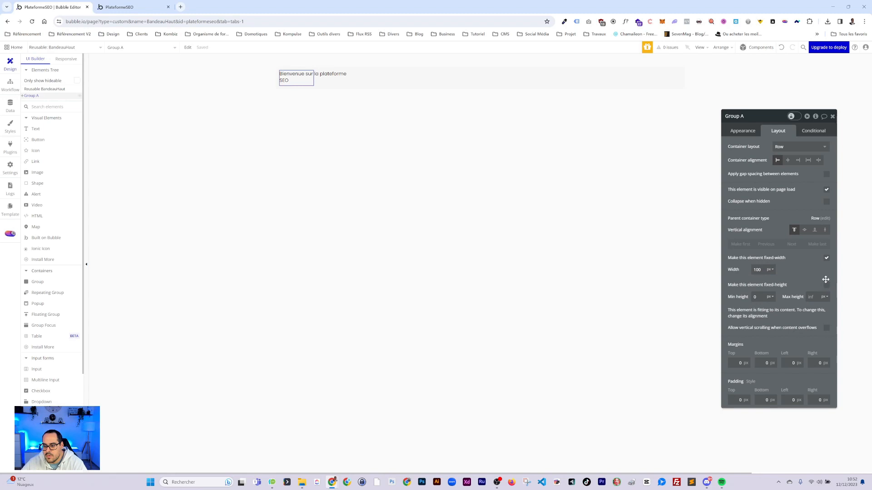
# Add a second group to the BandeauHaut element and reorder the elements so Group A comes before it
pyautogui.moveTo(38, 282); pyautogui.dragTo(350, 91)
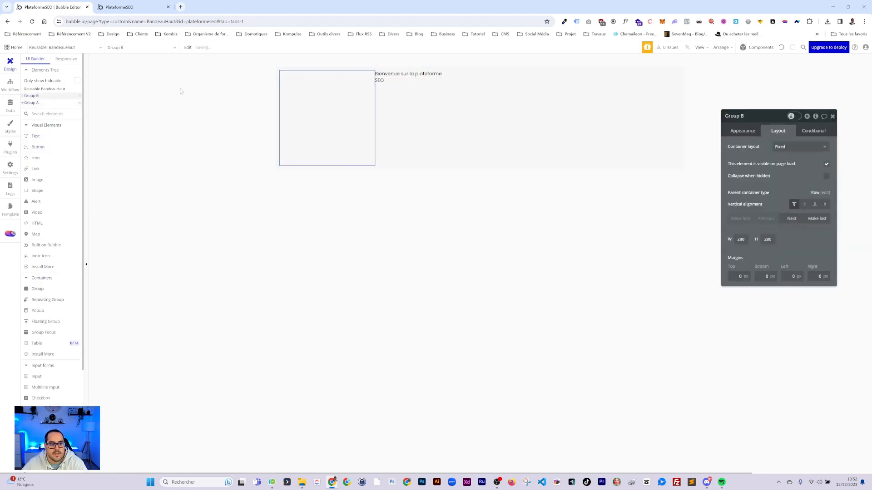
pyautogui.click(23, 103)
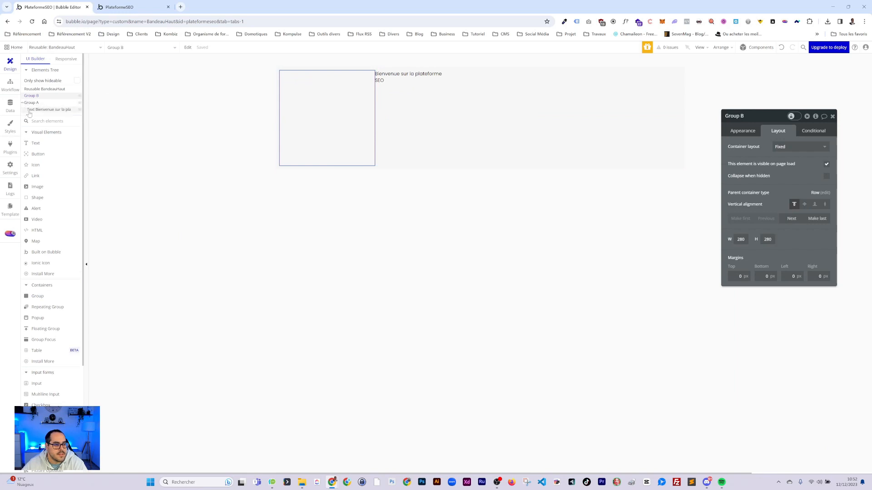
pyautogui.click(28, 97)
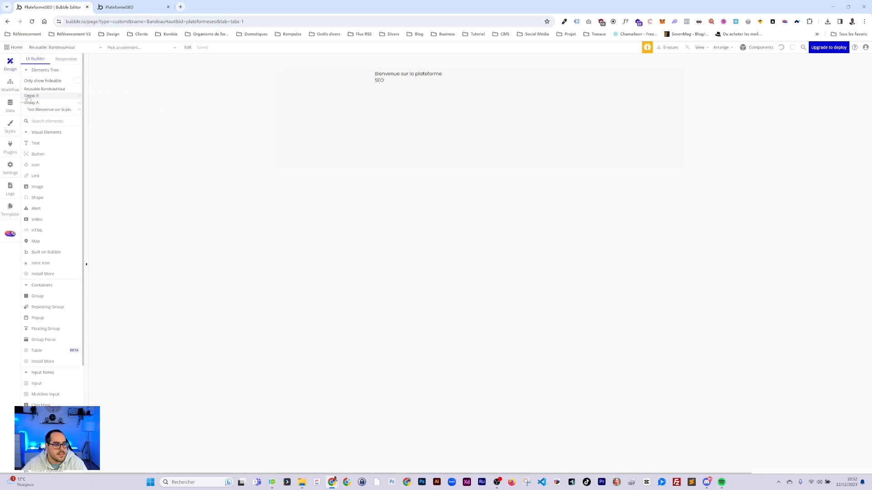
pyautogui.click(28, 97)
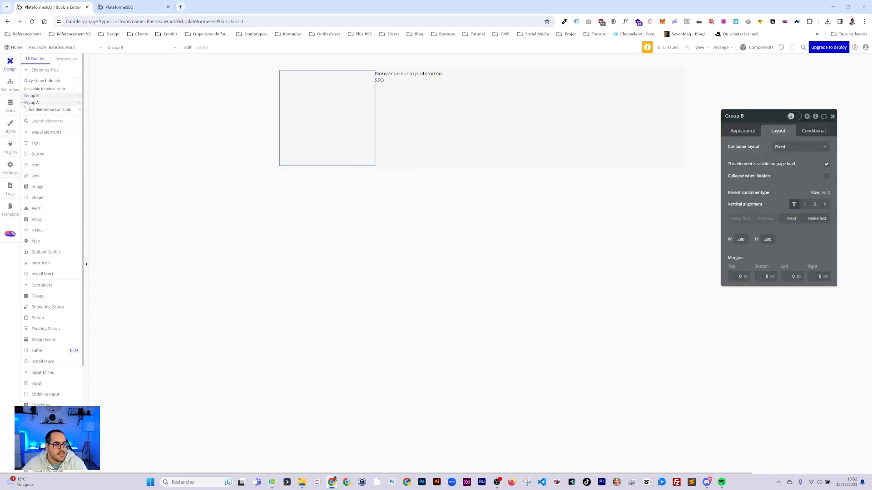
pyautogui.click(23, 104)
pyautogui.moveTo(32, 103); pyautogui.dragTo(37, 95)
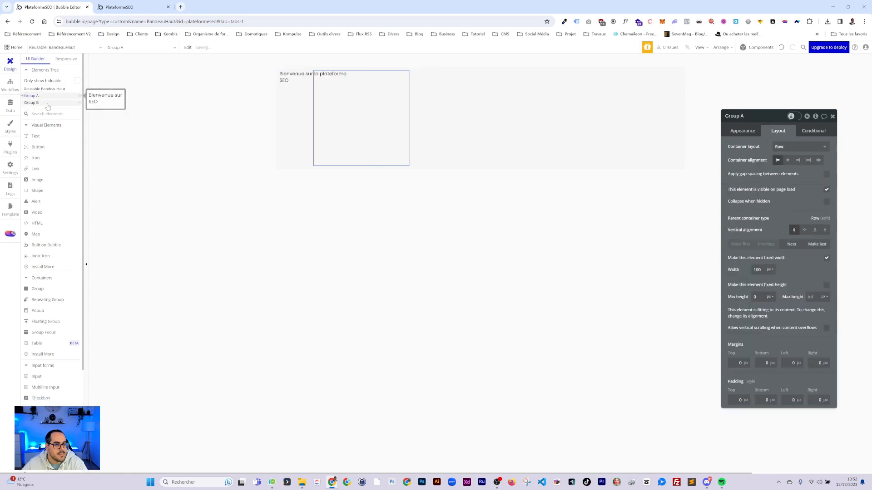
# Set the container alignment of the BandeauHaut reusable element to space between
pyautogui.click(33, 103)
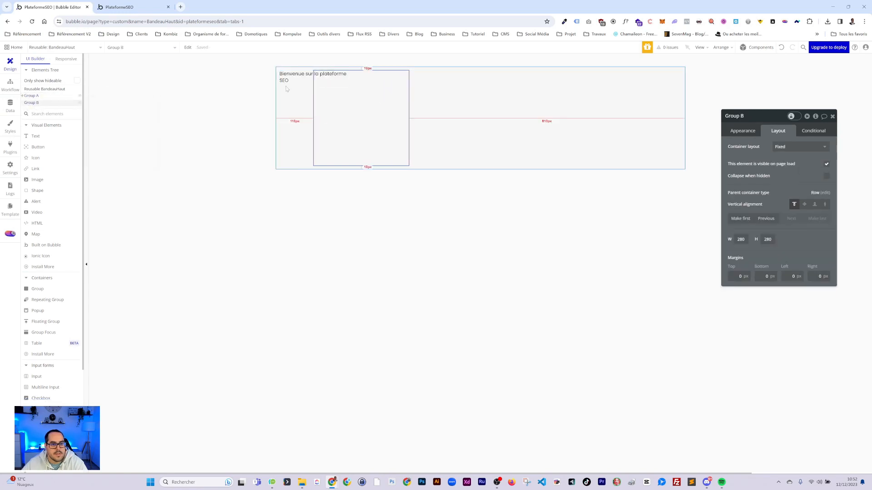
pyautogui.click(50, 89)
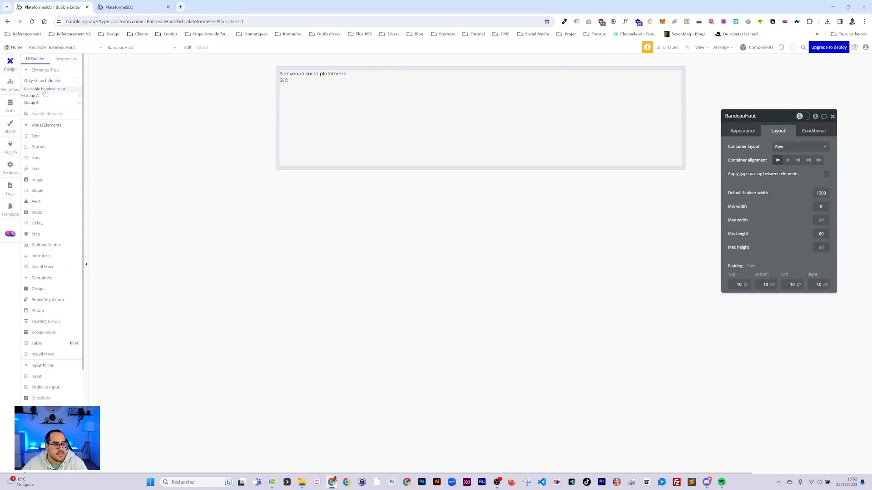
pyautogui.click(807, 160)
pyautogui.click(818, 161)
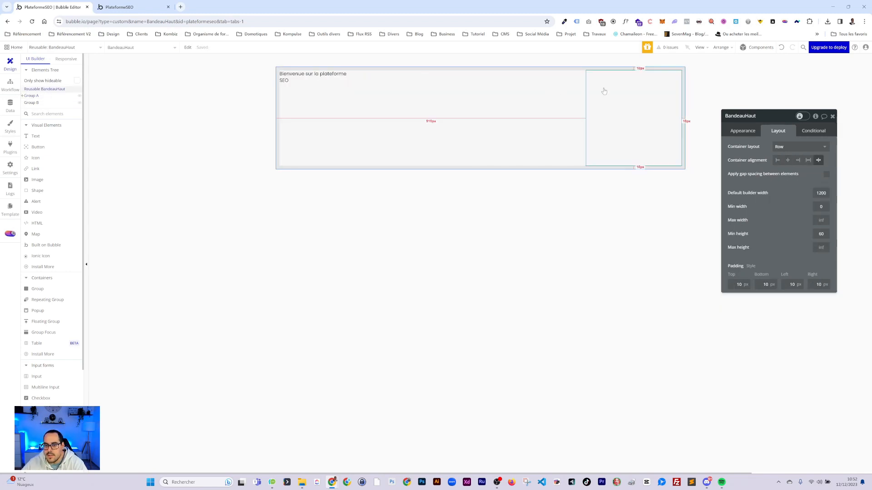
# Give the "Bienvenue sur la plateforme SEO" text a fixed width of 60%
pyautogui.click(316, 79)
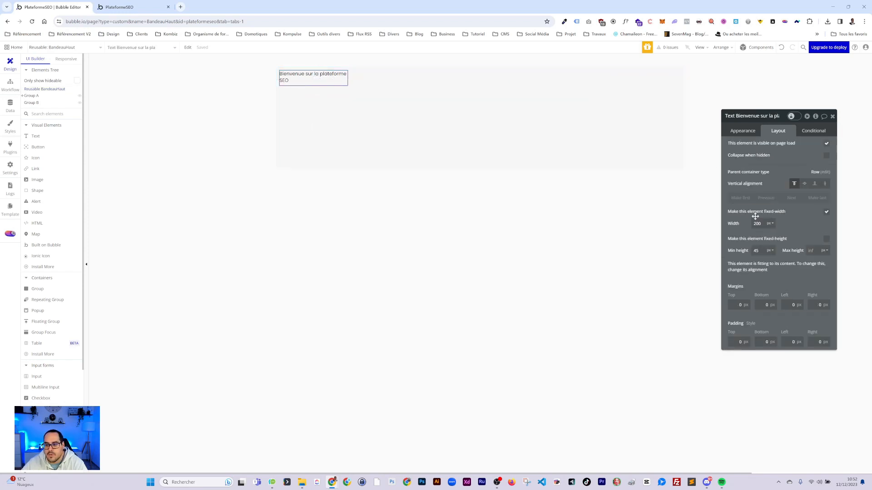
pyautogui.click(826, 212)
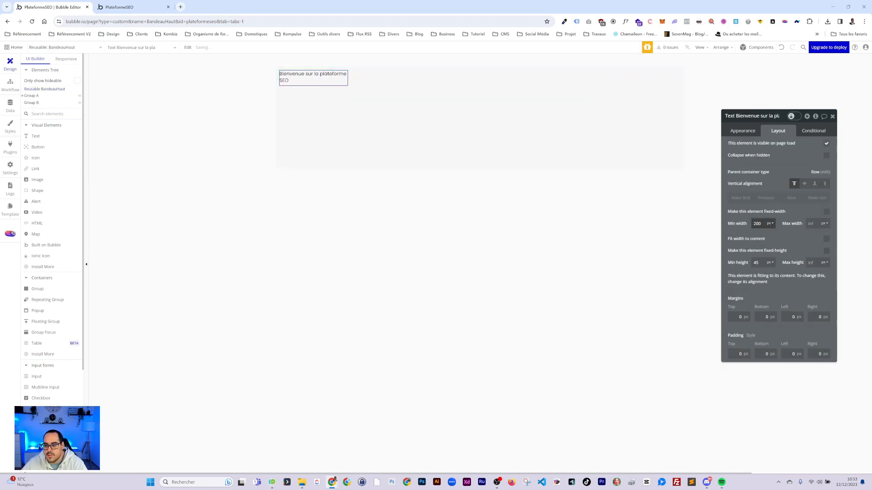
pyautogui.click(772, 224)
pyautogui.click(771, 245)
pyautogui.moveTo(763, 224); pyautogui.dragTo(746, 222)
pyautogui.write('60')
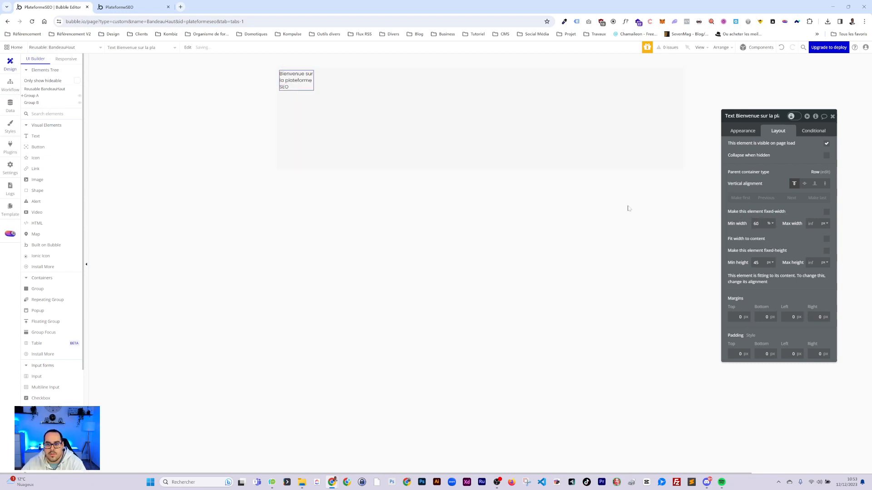
pyautogui.click(826, 213)
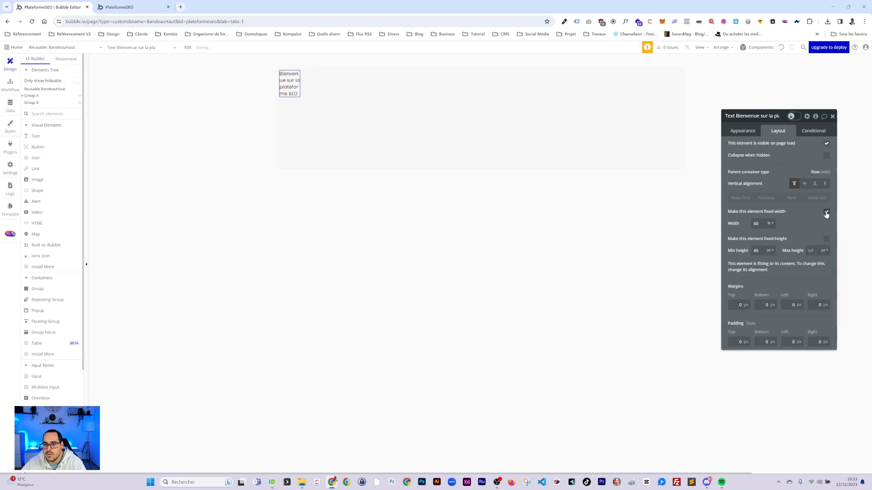
# Set Group A's fixed width to 60% of its parent
pyautogui.click(37, 97)
pyautogui.click(37, 104)
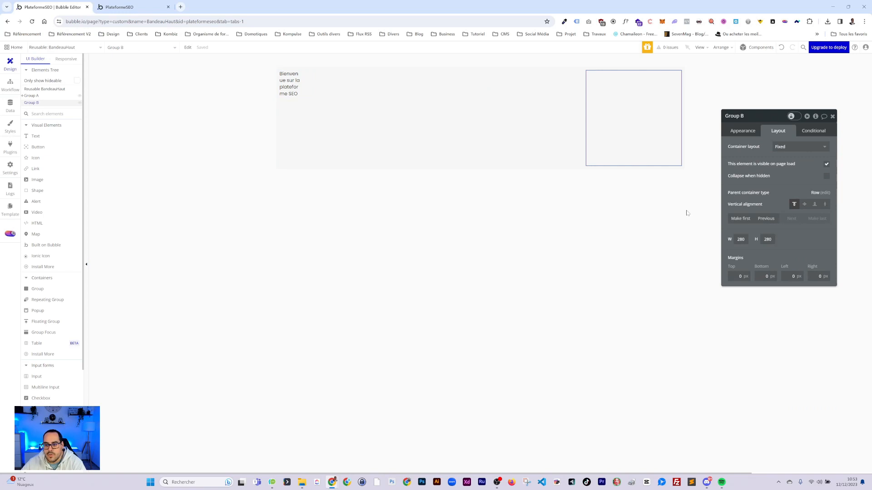
pyautogui.click(31, 96)
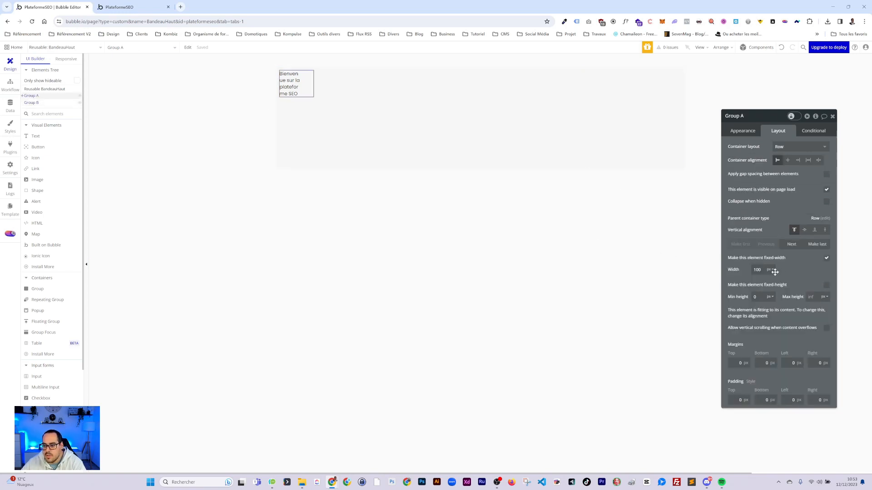
pyautogui.click(34, 97)
pyautogui.click(32, 96)
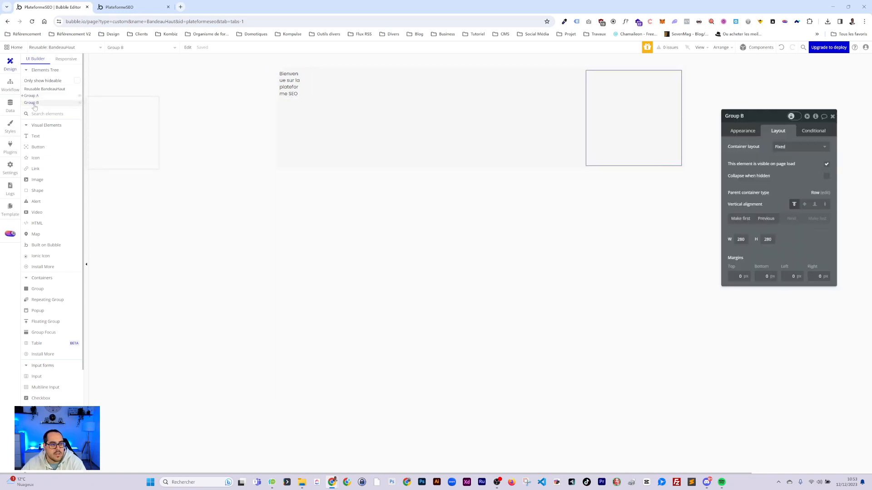
pyautogui.click(769, 269)
pyautogui.click(772, 287)
pyautogui.moveTo(762, 269); pyautogui.dragTo(742, 269)
pyautogui.write('60')
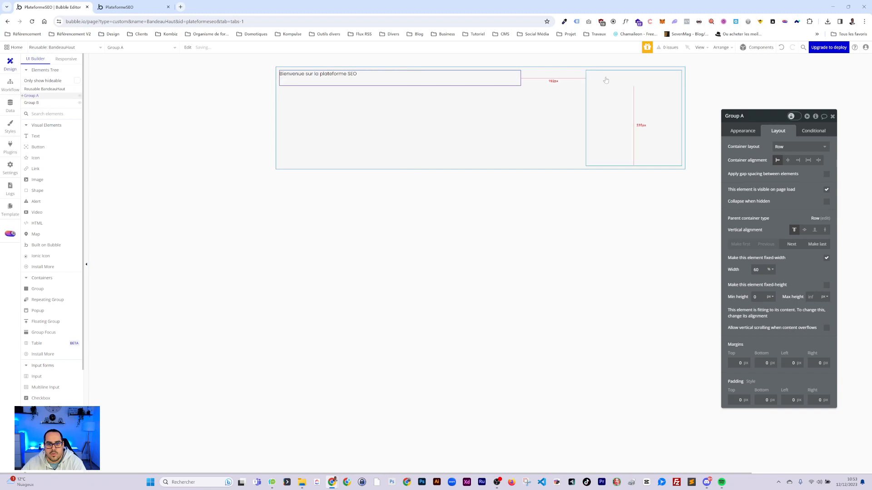
# Switch Group B's container layout to Row and set its fixed width to 40%
pyautogui.click(602, 81)
pyautogui.click(777, 150)
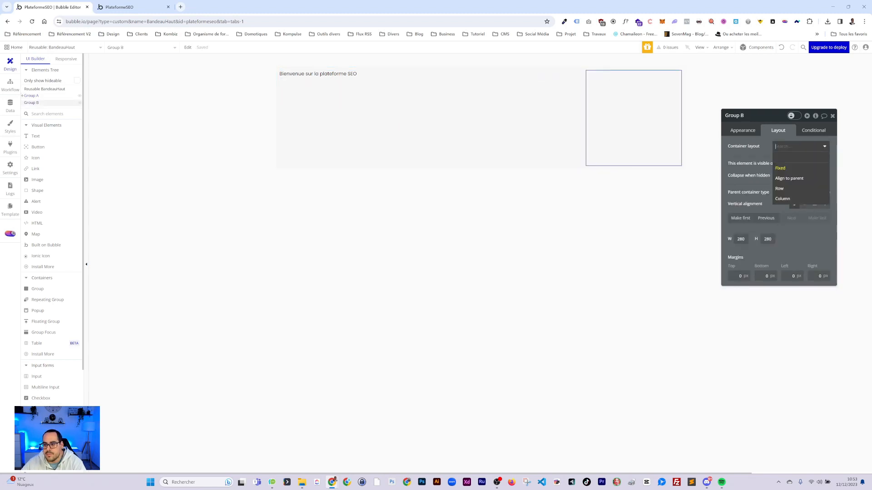
pyautogui.click(781, 188)
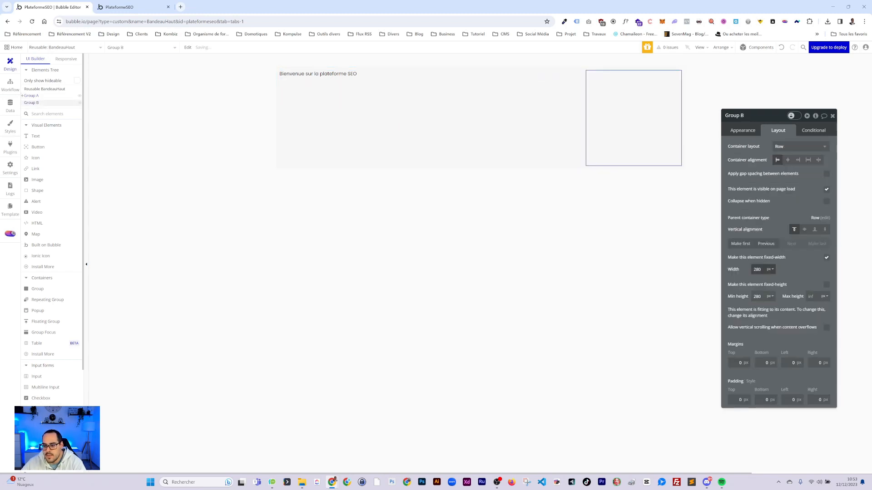
pyautogui.click(826, 258)
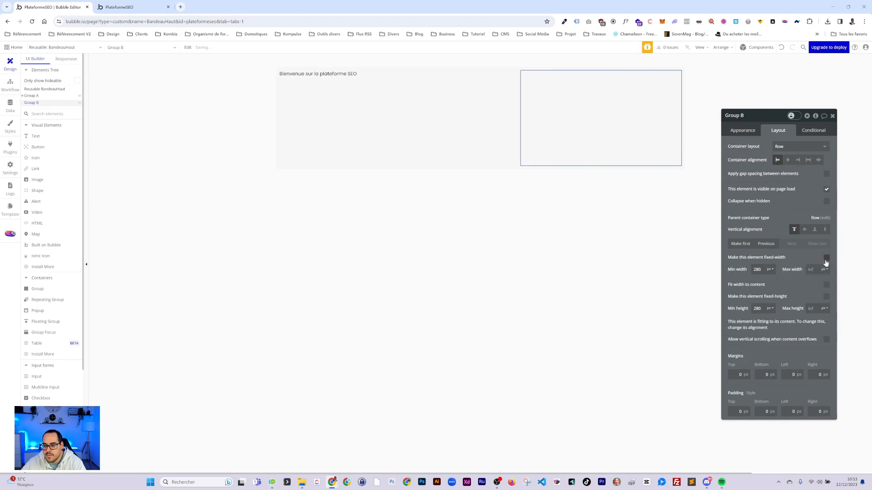
pyautogui.click(826, 258)
pyautogui.click(771, 270)
pyautogui.click(770, 291)
pyautogui.moveTo(760, 271); pyautogui.dragTo(744, 269)
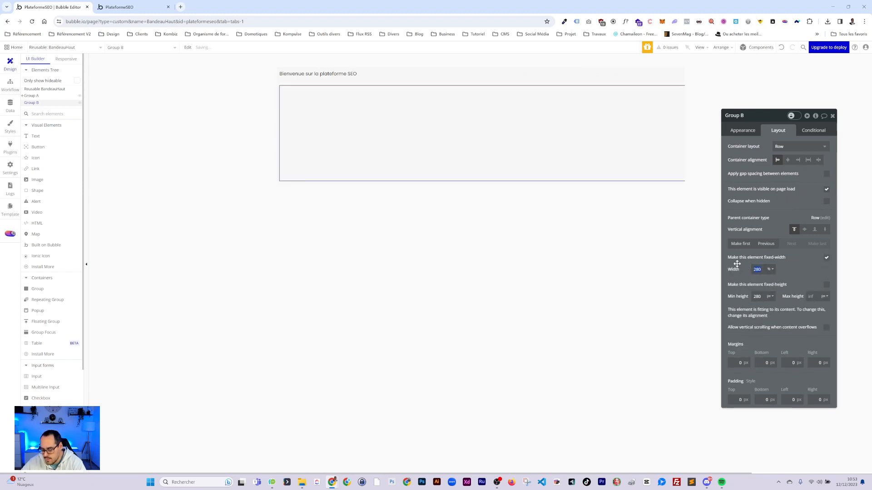
pyautogui.write('40')
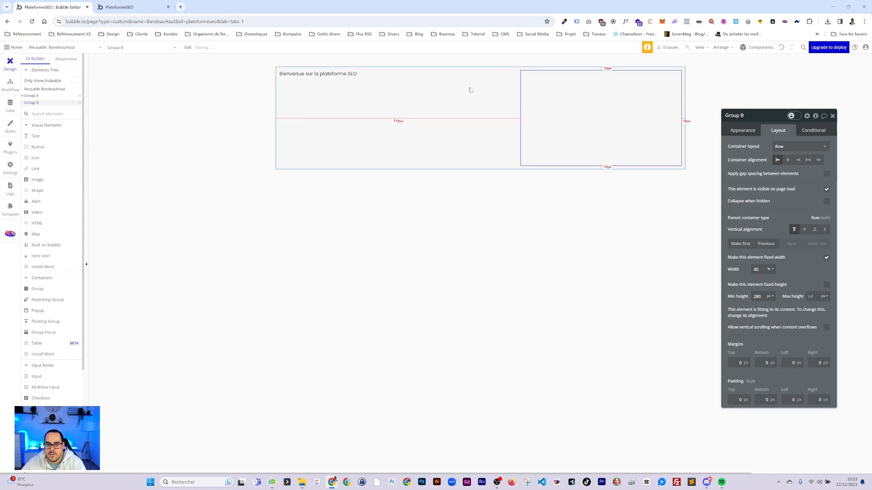
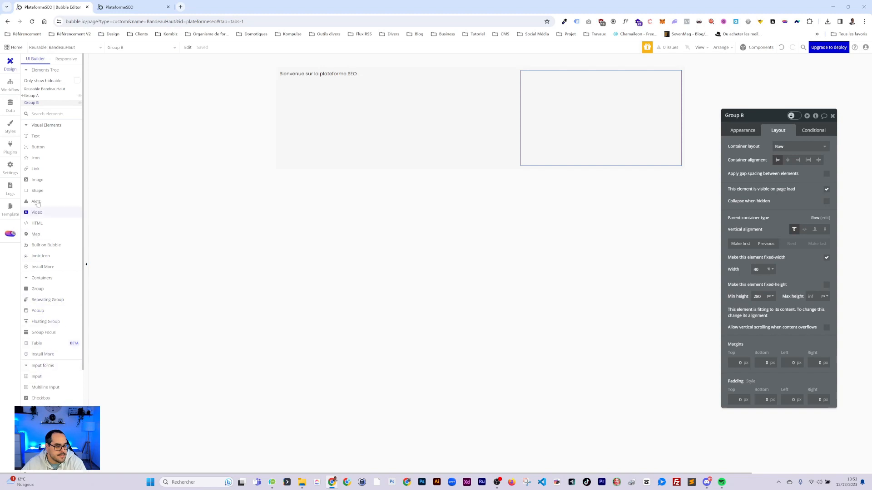
# Add a text element to Group B showing dynamic data from a search for Users, using each item's nom
pyautogui.moveTo(35, 137); pyautogui.dragTo(557, 109)
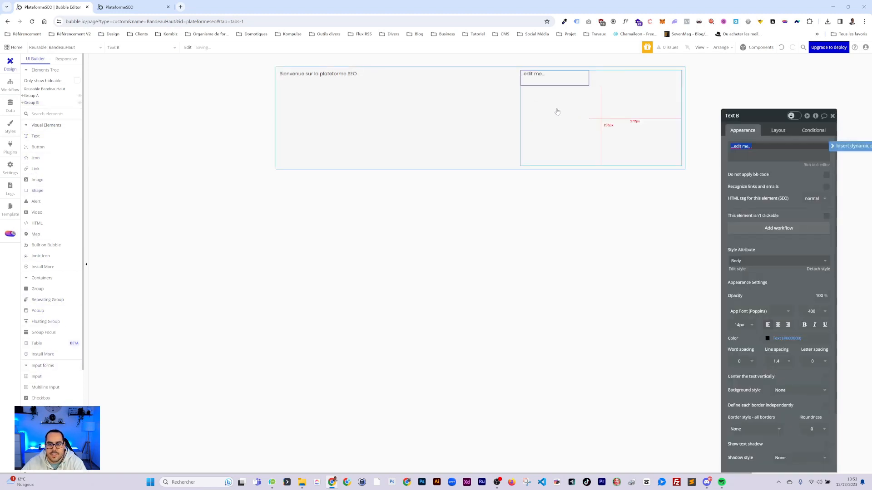
pyautogui.click(852, 146)
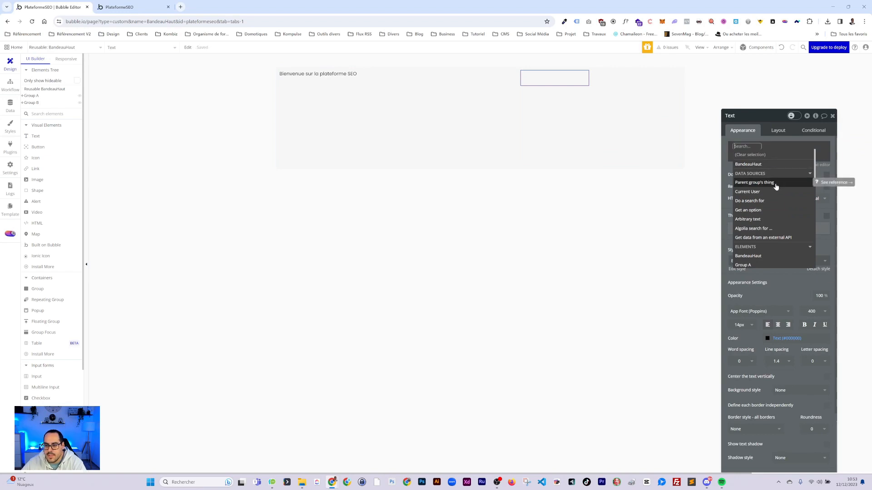
pyautogui.click(751, 200)
pyautogui.click(659, 133)
pyautogui.click(661, 150)
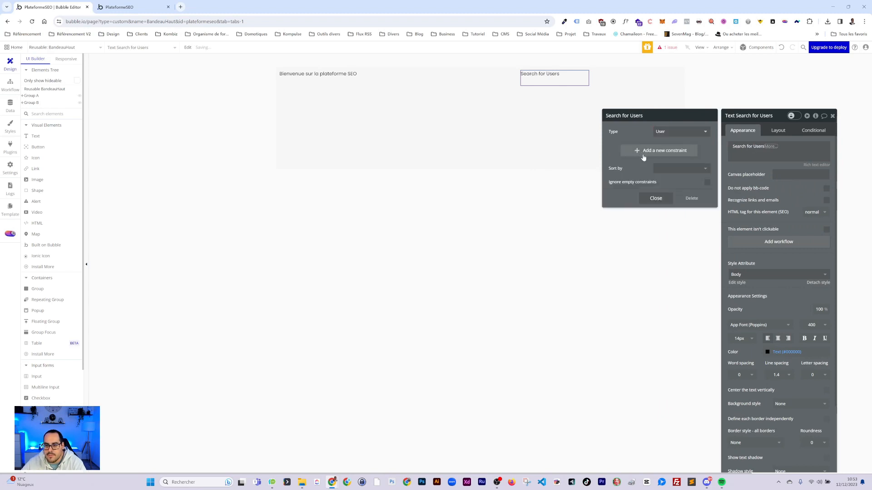
pyautogui.click(773, 150)
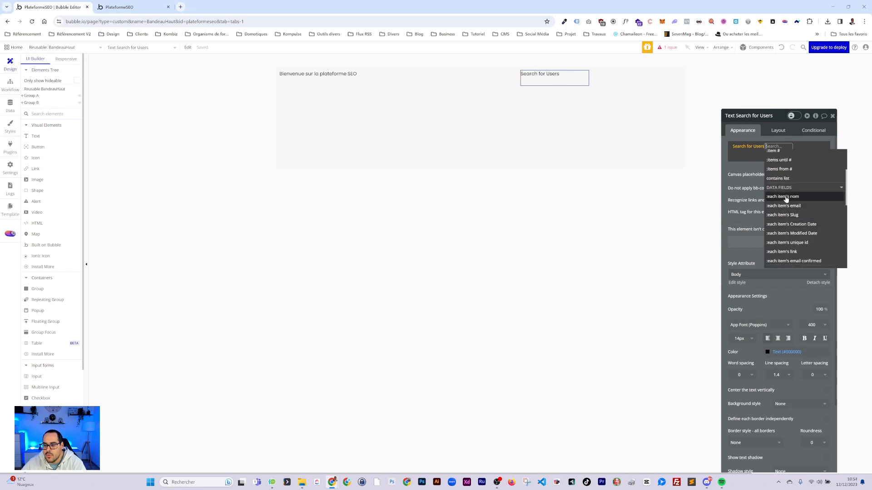
pyautogui.click(782, 197)
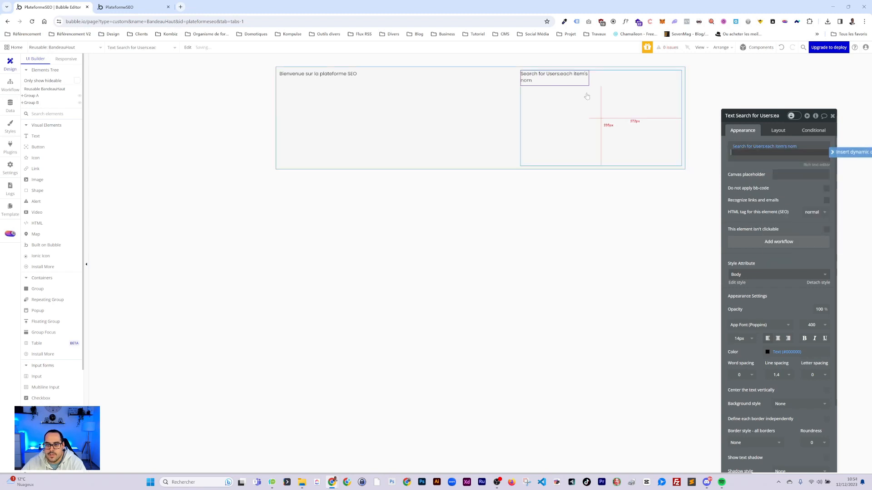
# Set Group B's minimum height to 0 px
pyautogui.click(574, 122)
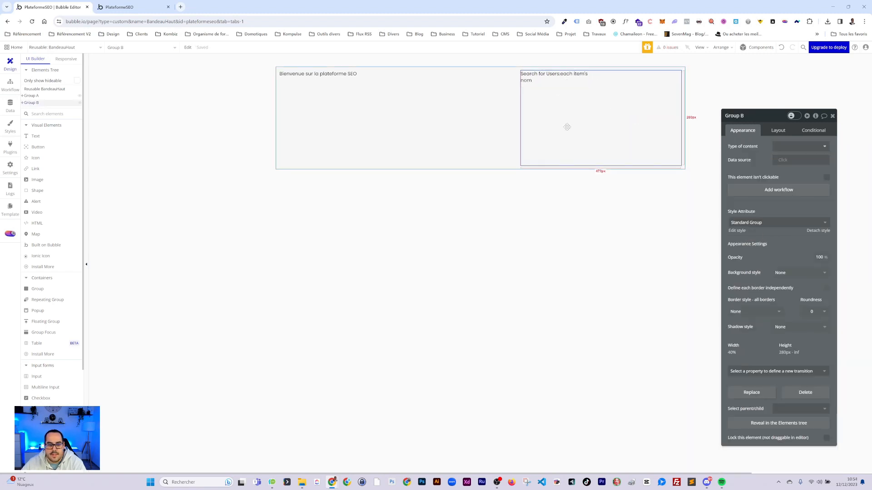
pyautogui.click(783, 132)
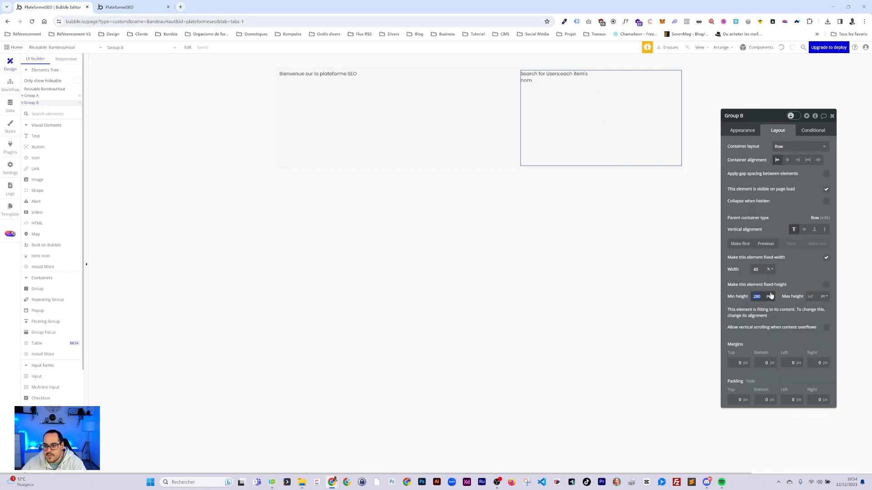
pyautogui.write('0')
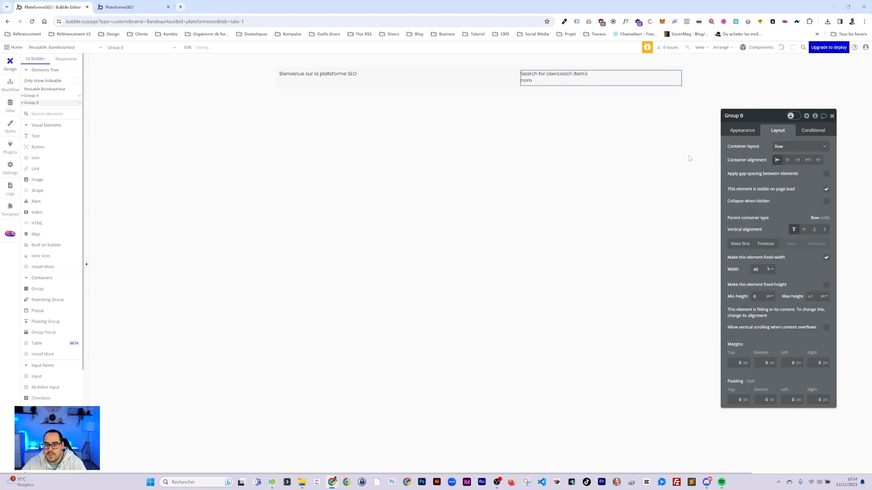
# Set Group B's container alignment to the right
pyautogui.click(545, 76)
pyautogui.click(626, 80)
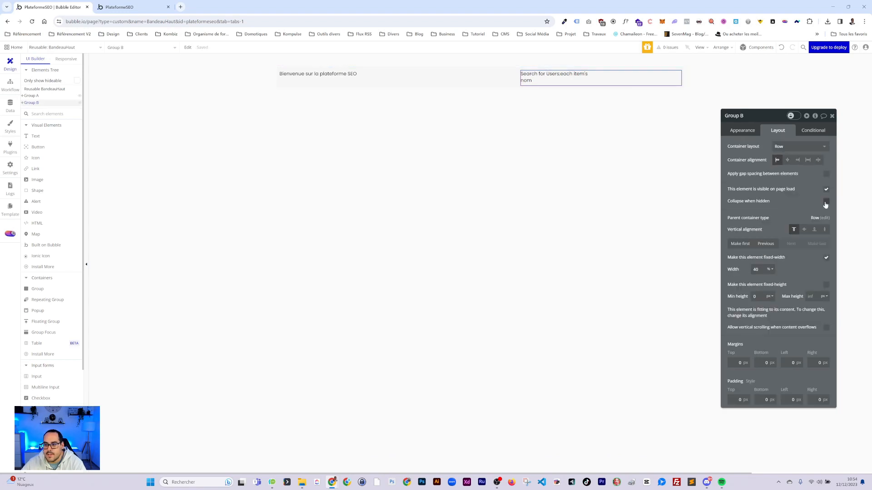
pyautogui.click(798, 159)
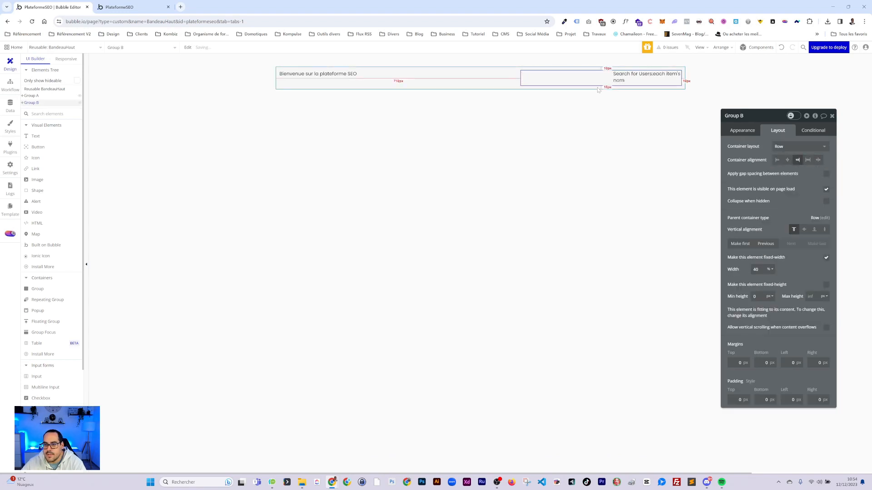
# Turn off the fixed width of the user name text in Group B and make its width fit its content
pyautogui.click(626, 77)
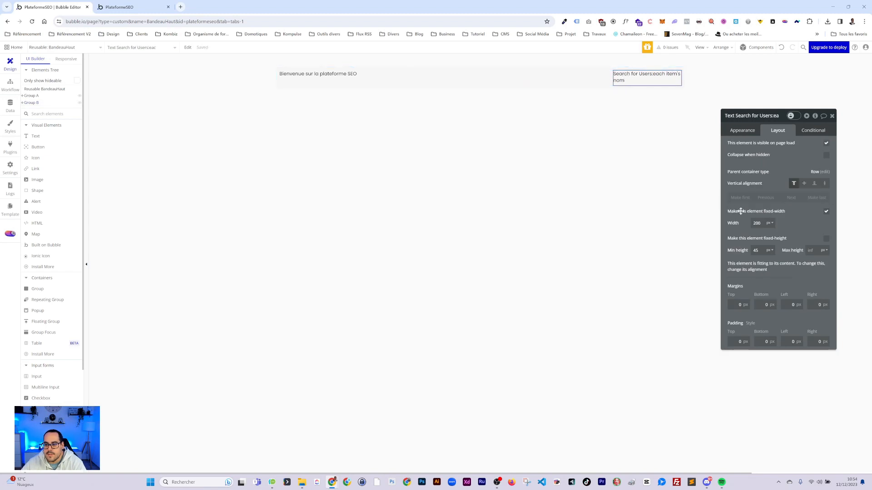
pyautogui.moveTo(762, 223); pyautogui.dragTo(741, 219)
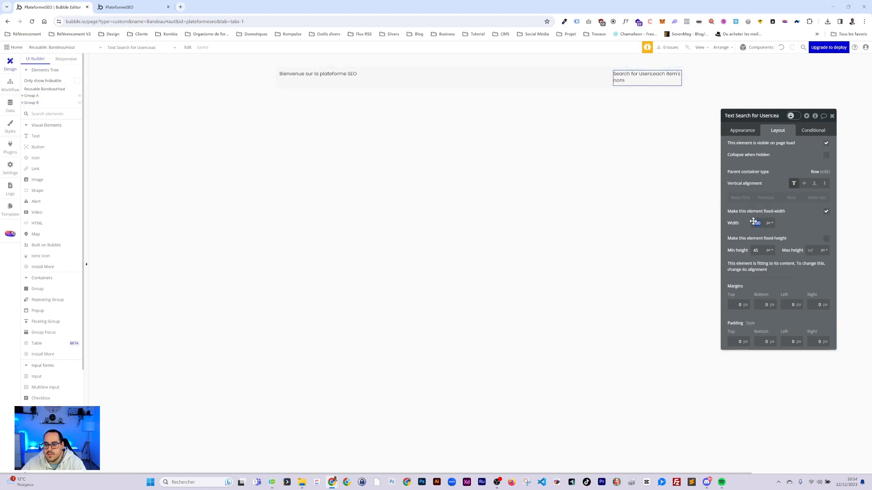
pyautogui.click(826, 211)
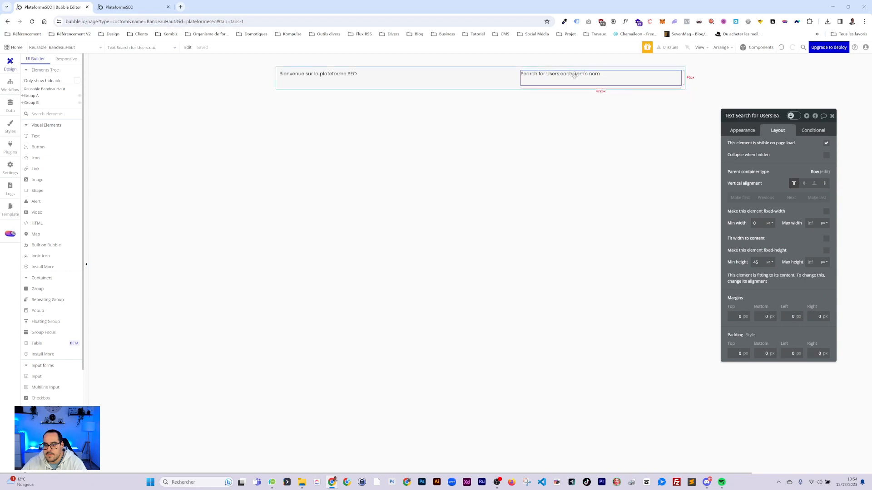
pyautogui.click(826, 239)
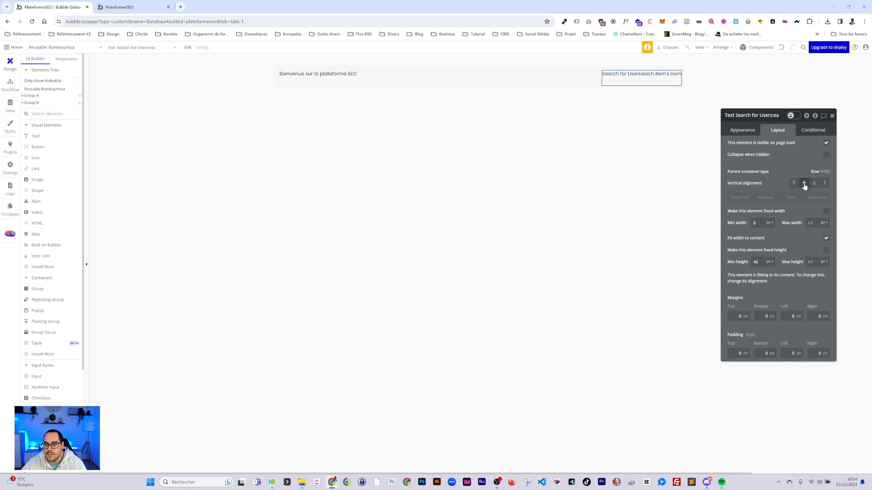
# Center the user name text vertically in Group B and set its minimum height to 0 px
pyautogui.click(576, 82)
pyautogui.click(616, 80)
pyautogui.moveTo(759, 262); pyautogui.dragTo(750, 258)
pyautogui.write('0')
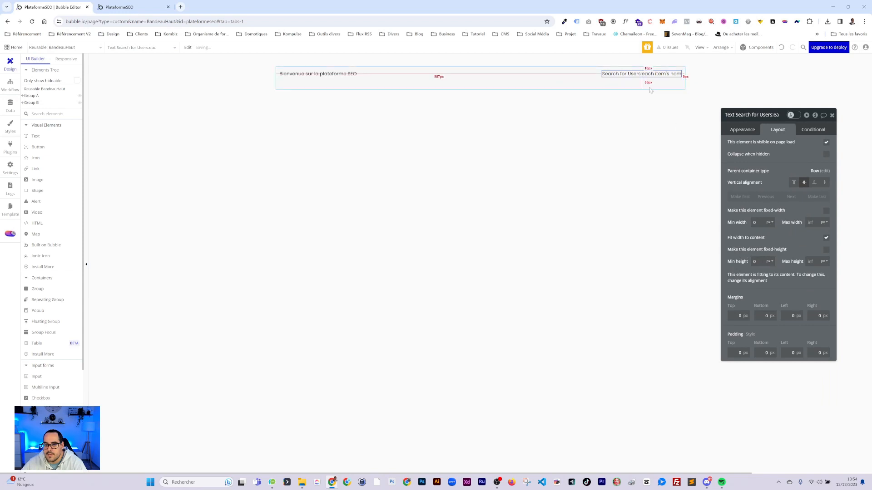
# Center Group B vertically within the header row
pyautogui.click(587, 82)
pyautogui.click(649, 75)
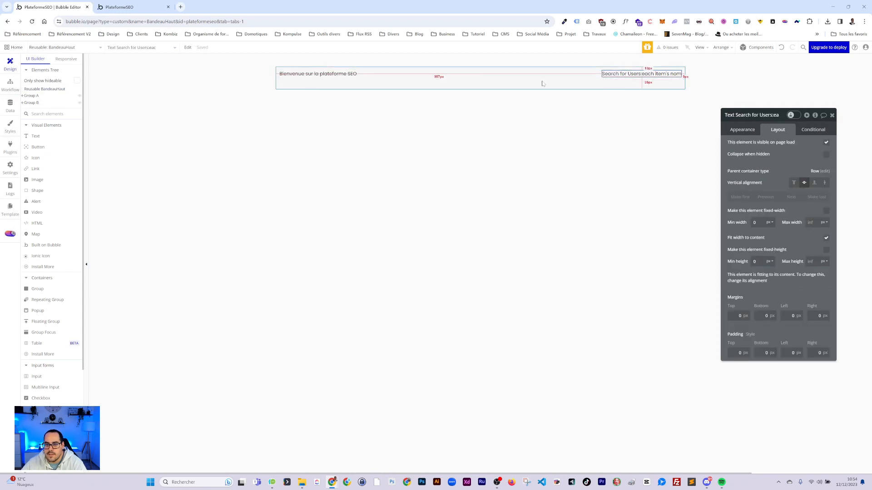
pyautogui.click(30, 103)
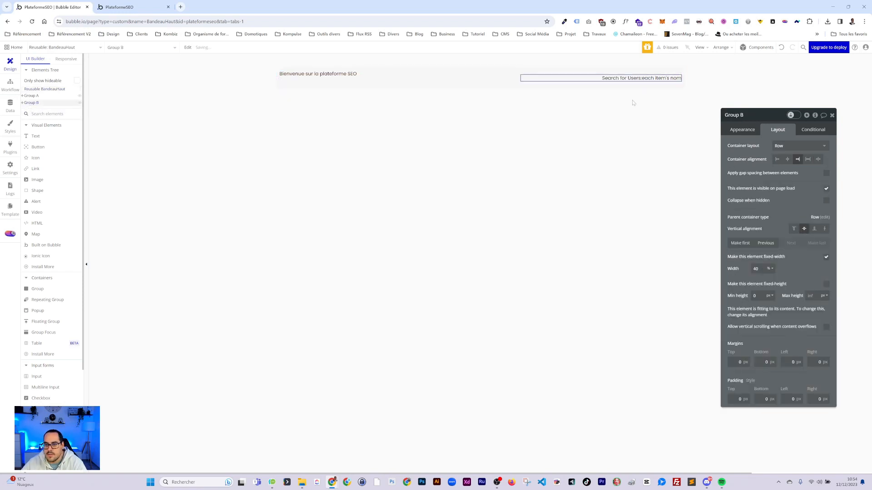
# Set the welcome text's minimum height to 0 px and center Group A vertically within the header row
pyautogui.click(346, 75)
pyautogui.moveTo(763, 250); pyautogui.dragTo(738, 250)
pyautogui.write('0')
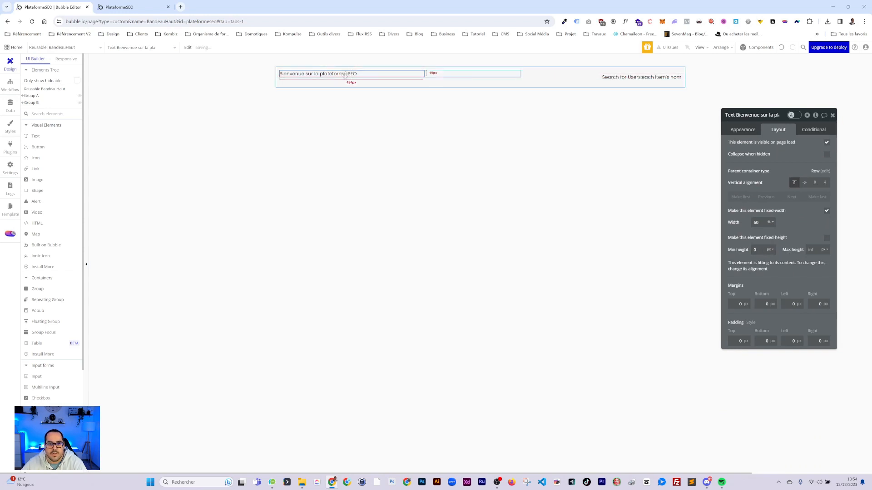
pyautogui.click(288, 81)
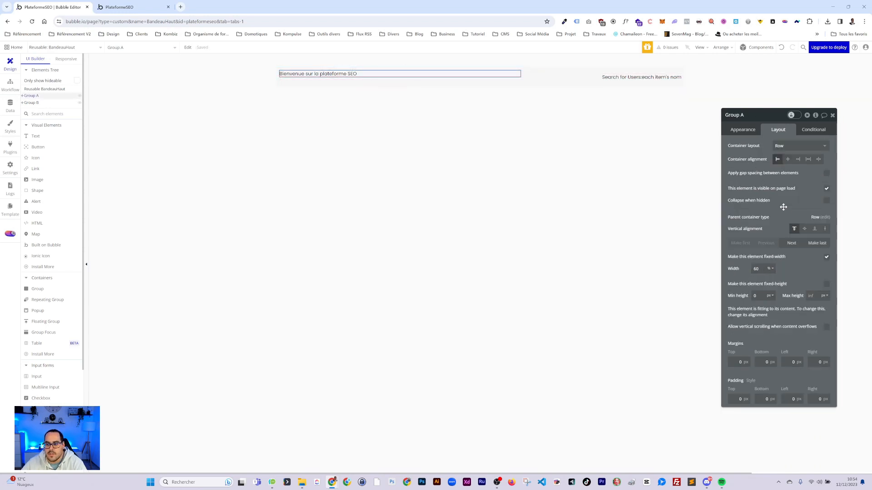
pyautogui.click(806, 230)
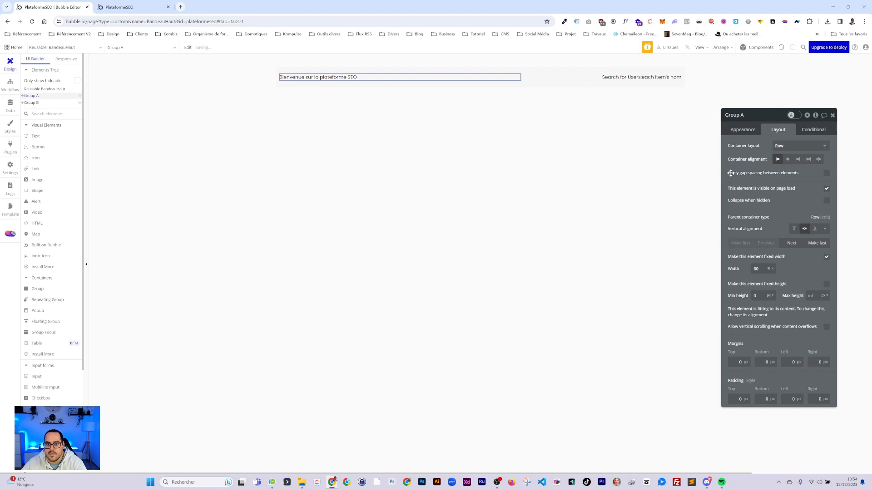
# Turn off the fixed width of the welcome text "Bienvenue sur la plateforme SEO"
pyautogui.click(414, 79)
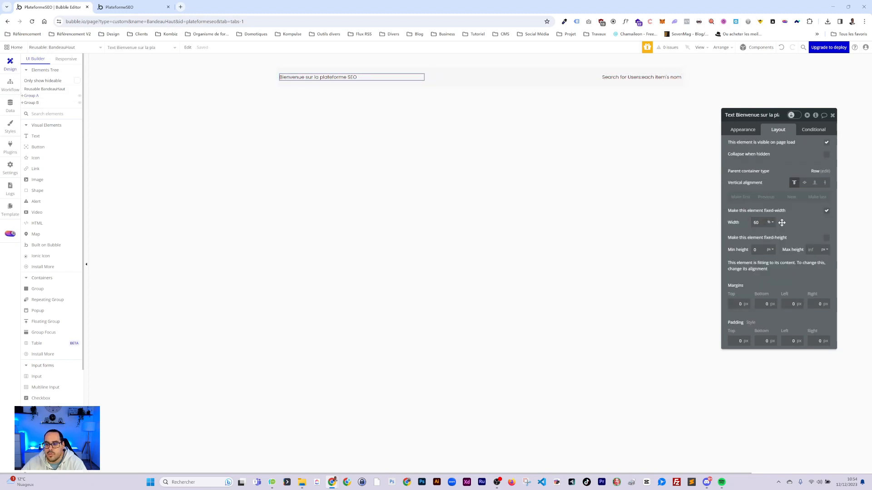
pyautogui.doubleClick(756, 222)
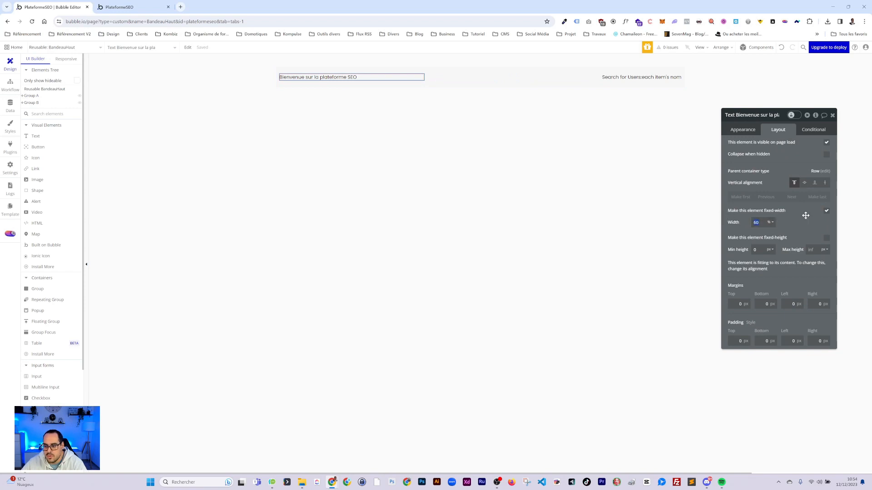
pyautogui.click(827, 211)
# Show the user name text's appearance settings and open the bookmarked "Font Awesome Icons (Bubble)" page in a new browser tab
pyautogui.click(628, 80)
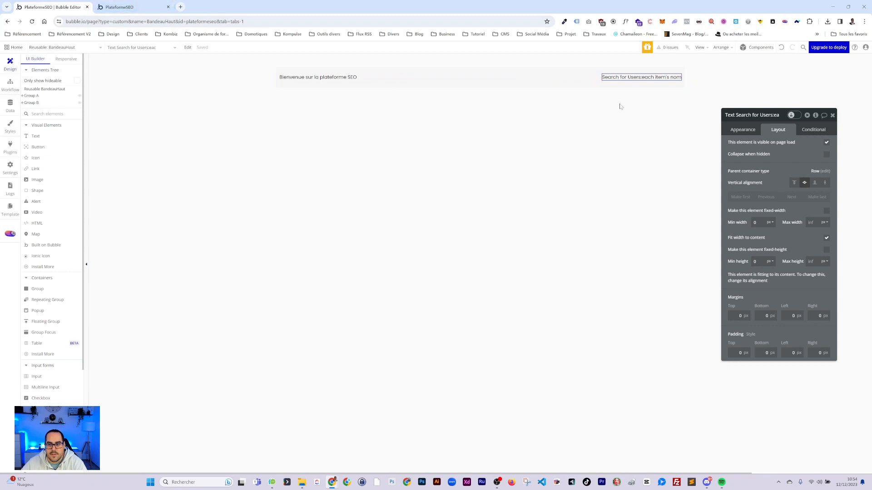
pyautogui.click(743, 130)
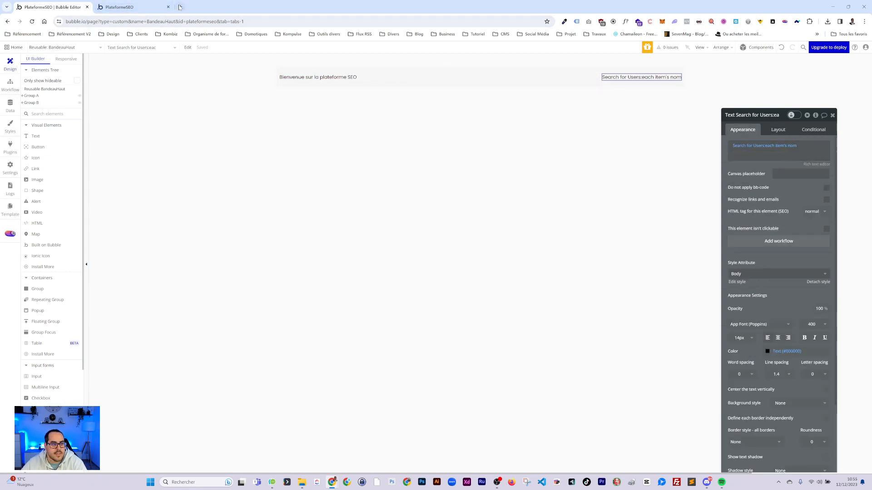
pyautogui.click(180, 6)
pyautogui.click(109, 34)
pyautogui.moveTo(136, 129)
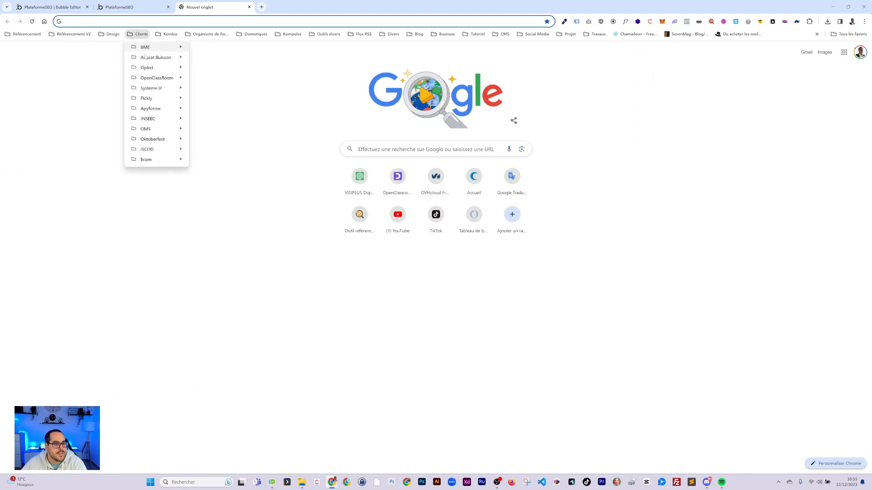
pyautogui.moveTo(58, 36)
pyautogui.moveTo(109, 34)
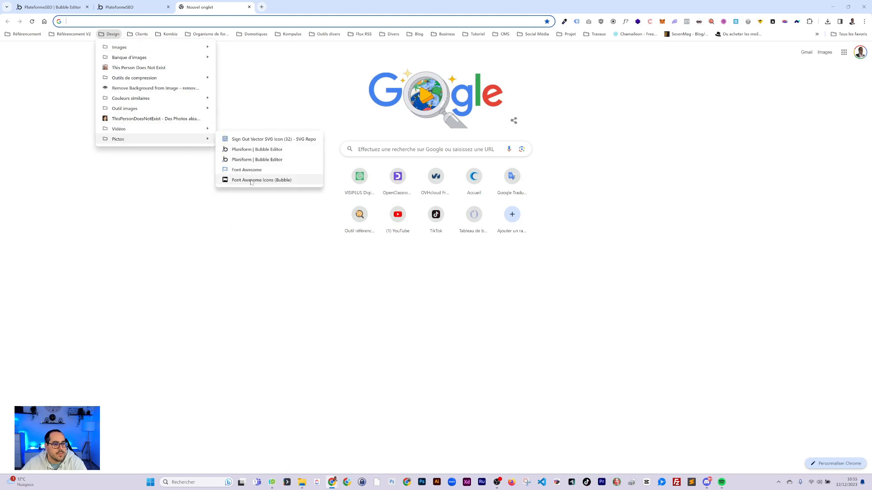
pyautogui.click(252, 180)
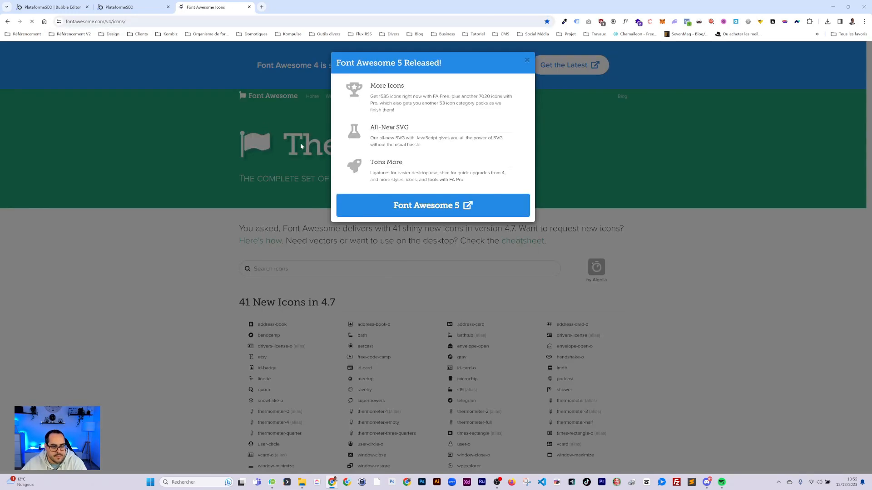
# Dismiss the Font Awesome 5 announcement, search the icons for "arro" and clear the search
pyautogui.click(527, 60)
pyautogui.scroll(-2, 528, 64)
pyautogui.click(399, 167)
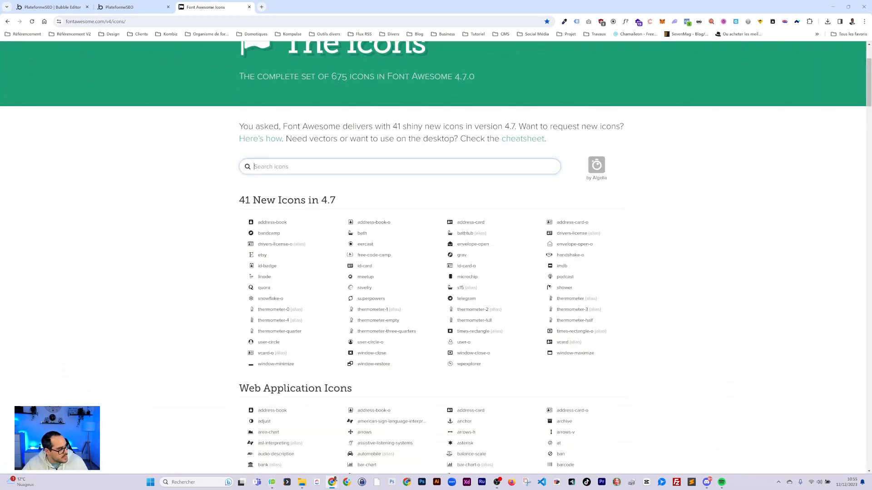
pyautogui.write('arro')
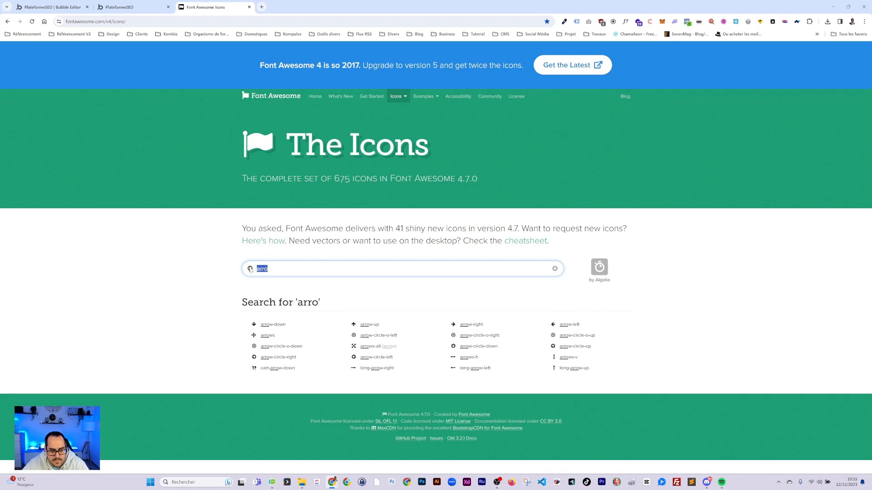
pyautogui.press('BackSpace')
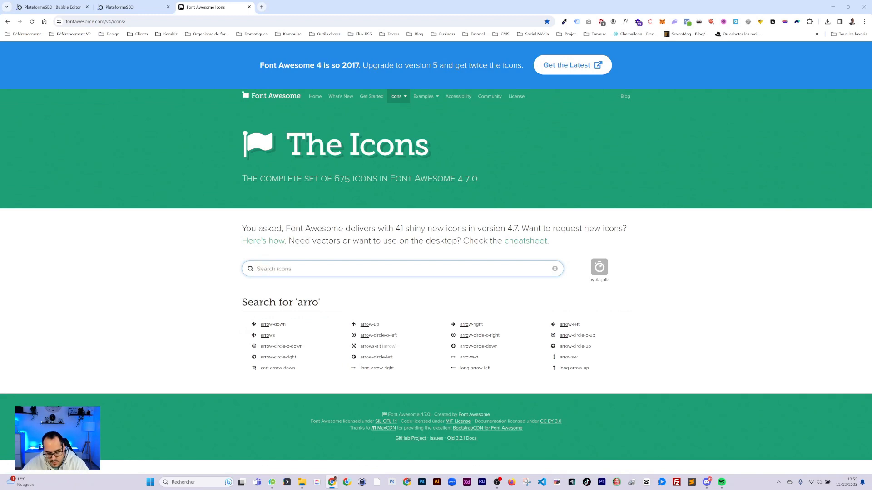
# Search the Font Awesome icons for "che", open chevron-down and copy its name from the code sample
pyautogui.scroll(-2, 340, 324)
pyautogui.scroll(-10, 214, 317)
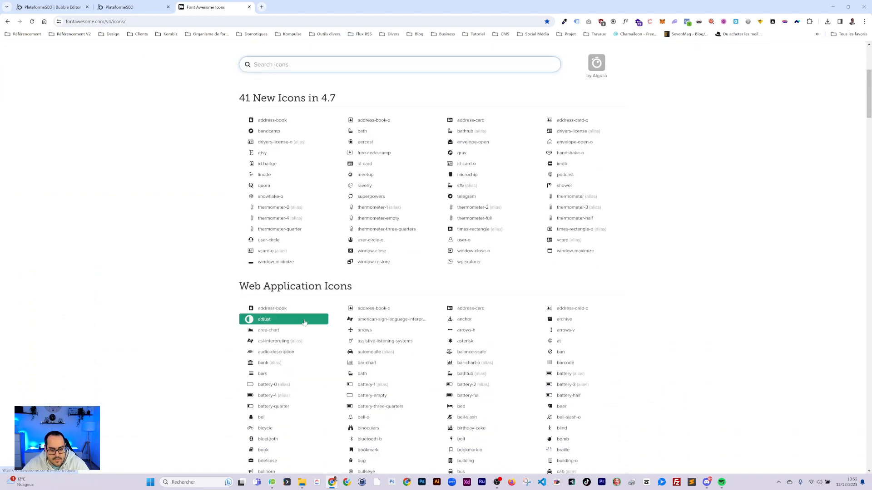
pyautogui.write('c')
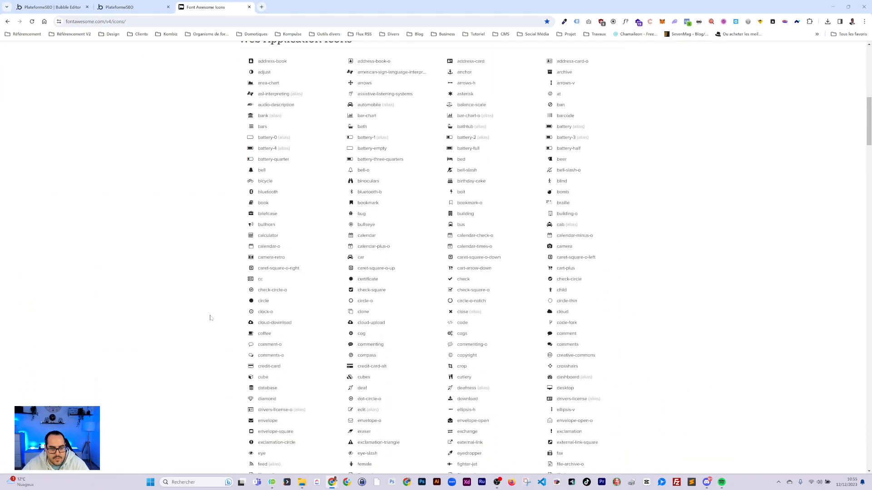
pyautogui.write('hge')
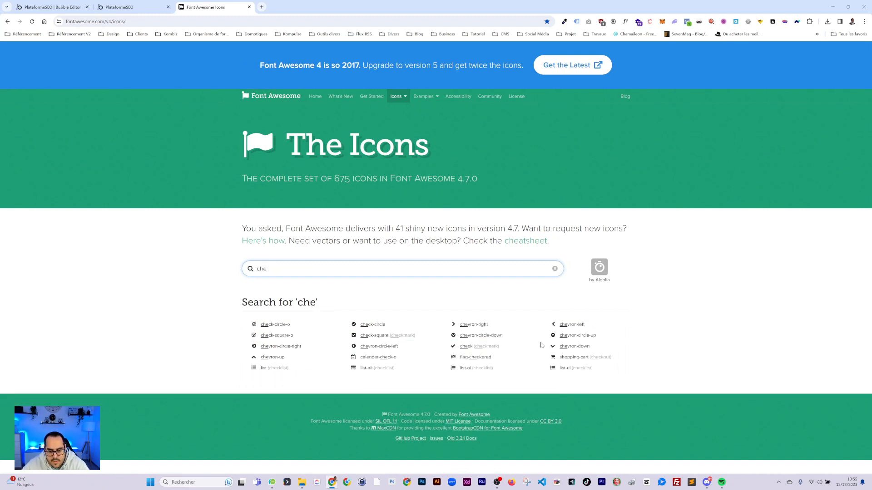
pyautogui.click(574, 347)
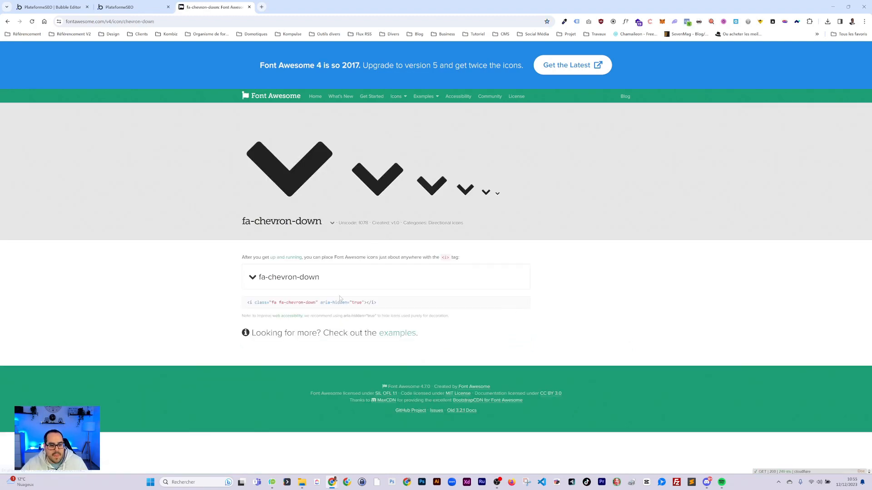
pyautogui.moveTo(316, 302); pyautogui.dragTo(288, 302)
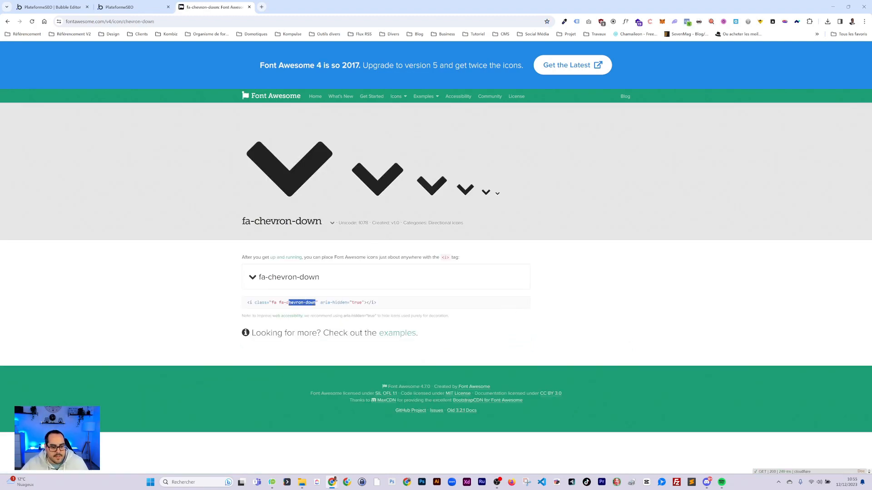
# Back in the Bubble editor, add "[fa]chevron-down[/fa]" after the dynamic nom expression in the user name text, separated by a space
pyautogui.click(48, 8)
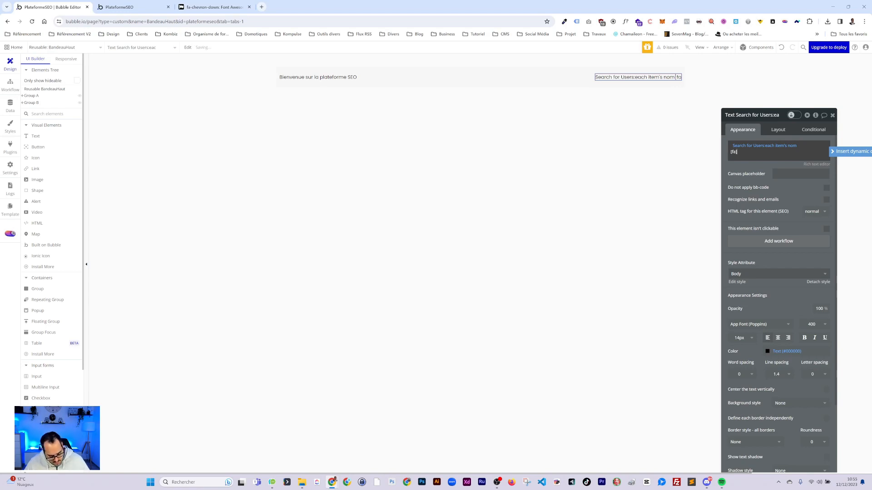
pyautogui.write('chevron-down')
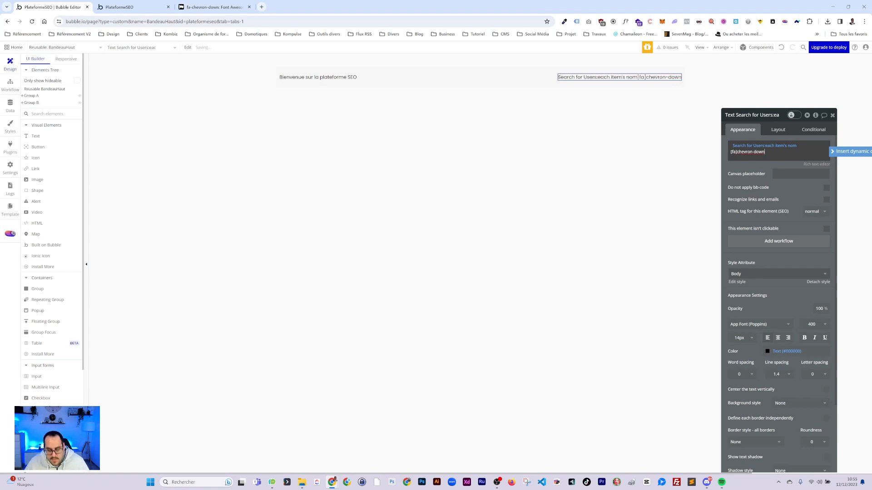
pyautogui.write('[/fa')
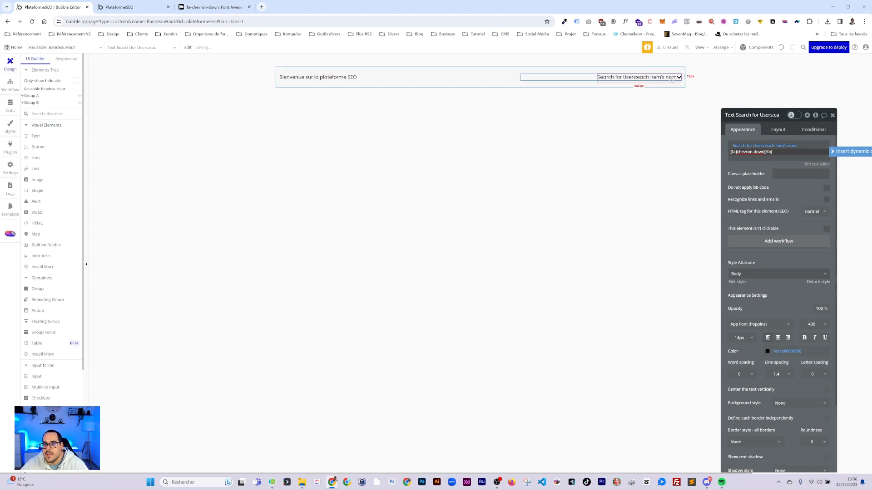
pyautogui.click(772, 150)
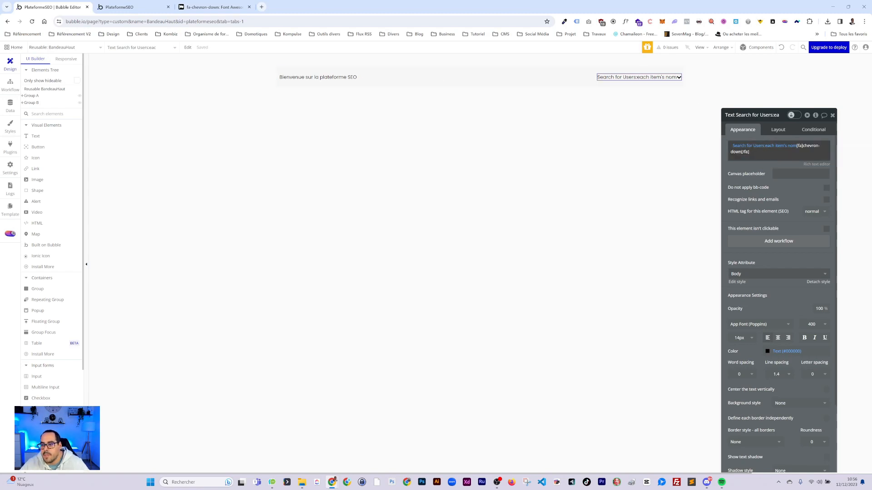
pyautogui.click(772, 152)
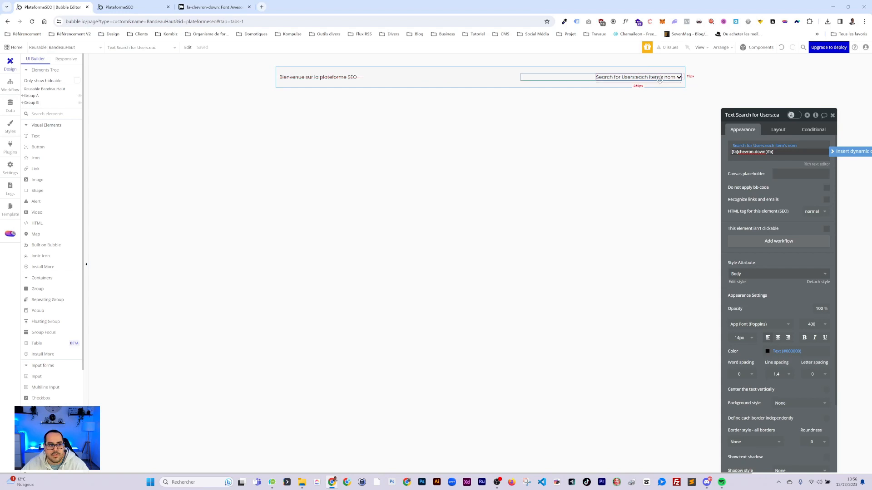
# Give the welcome text the Primary color and make it bold
pyautogui.click(337, 80)
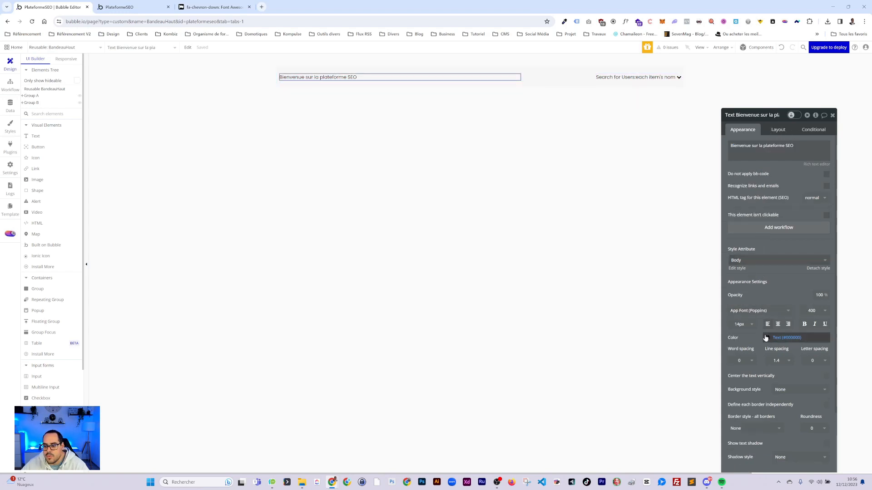
pyautogui.click(768, 338)
pyautogui.click(767, 429)
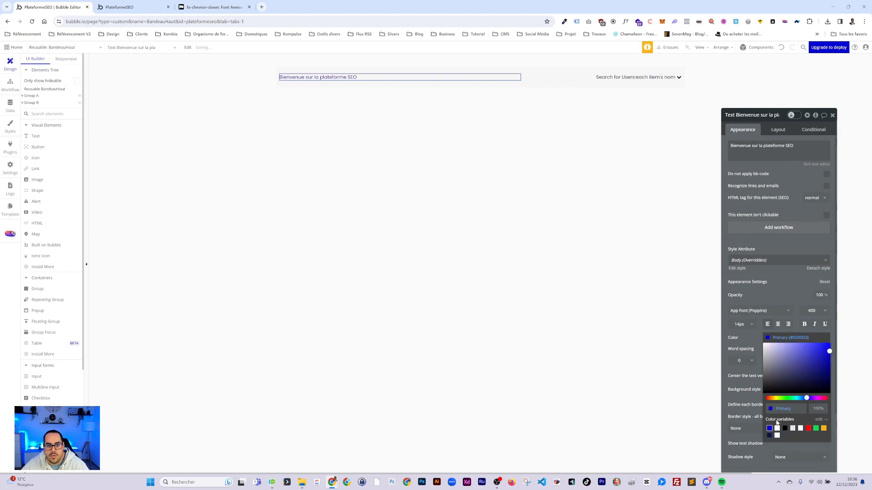
pyautogui.click(805, 325)
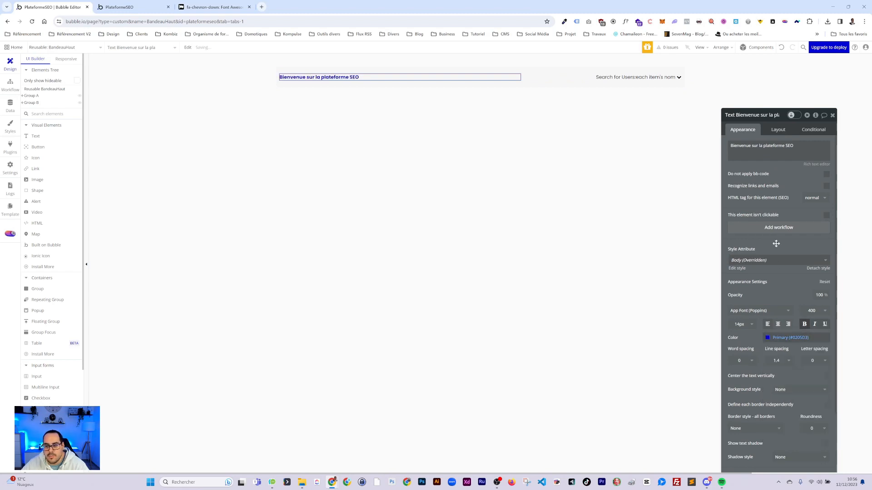
# Set the font size of the welcome text to 18 px
pyautogui.click(744, 324)
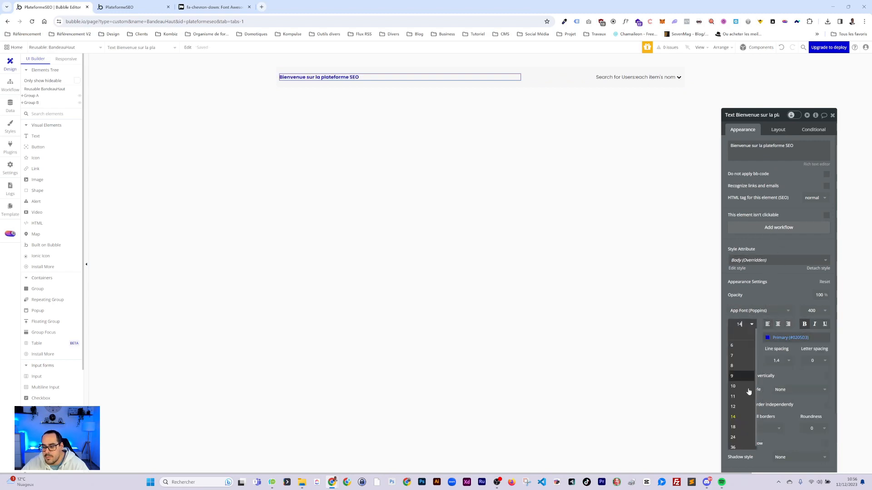
pyautogui.click(734, 427)
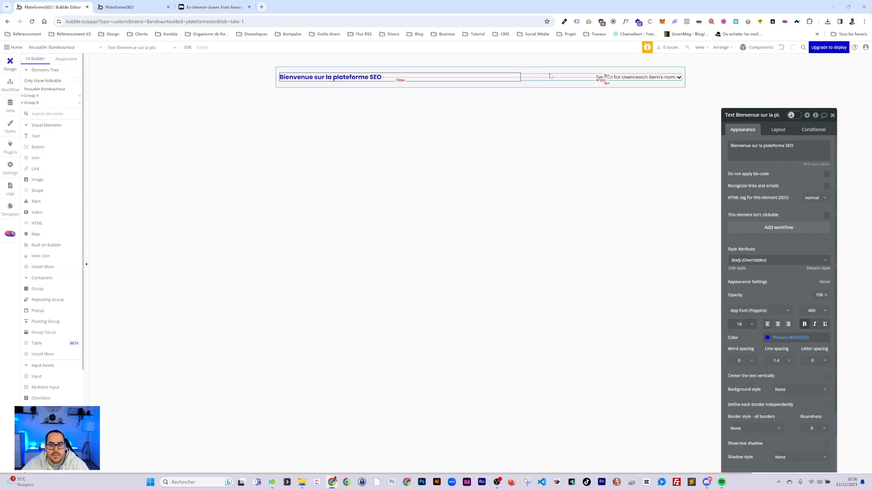
pyautogui.click(565, 68)
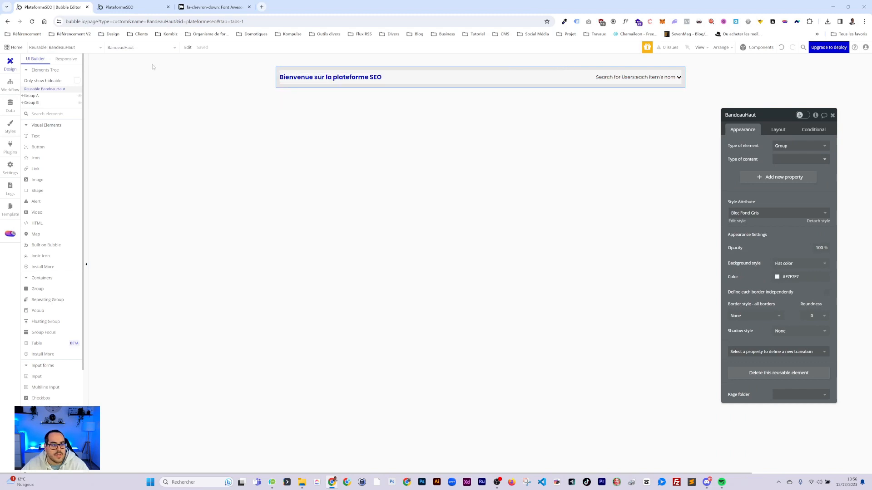
# Open the tableau_de_bord page and place a new group in the empty area beside the sidebar
pyautogui.click(64, 47)
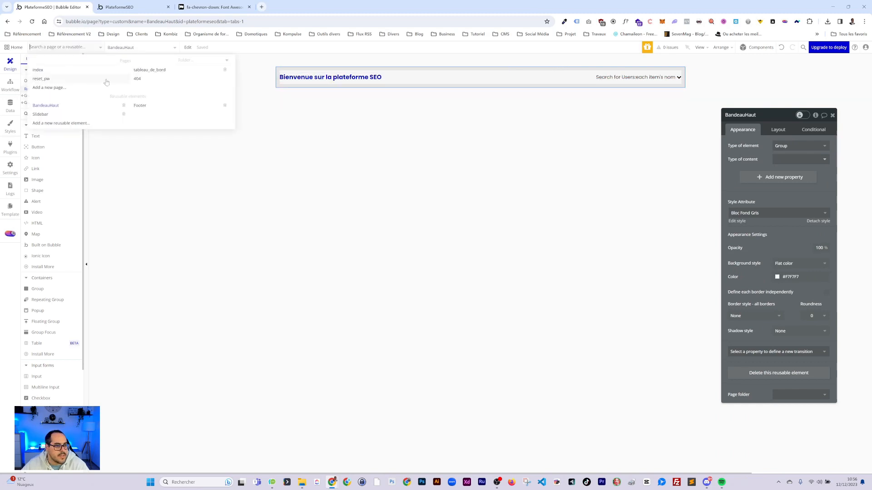
pyautogui.click(150, 70)
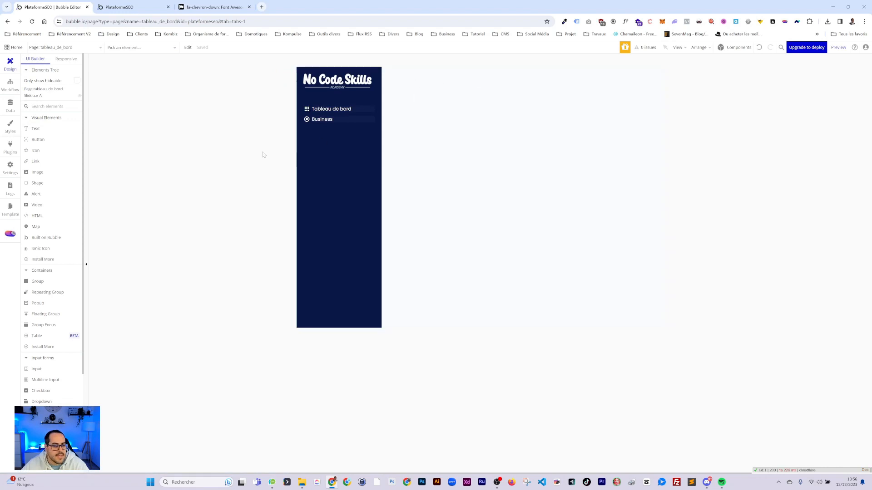
pyautogui.scroll(-3, 68, 200)
pyautogui.click(520, 113)
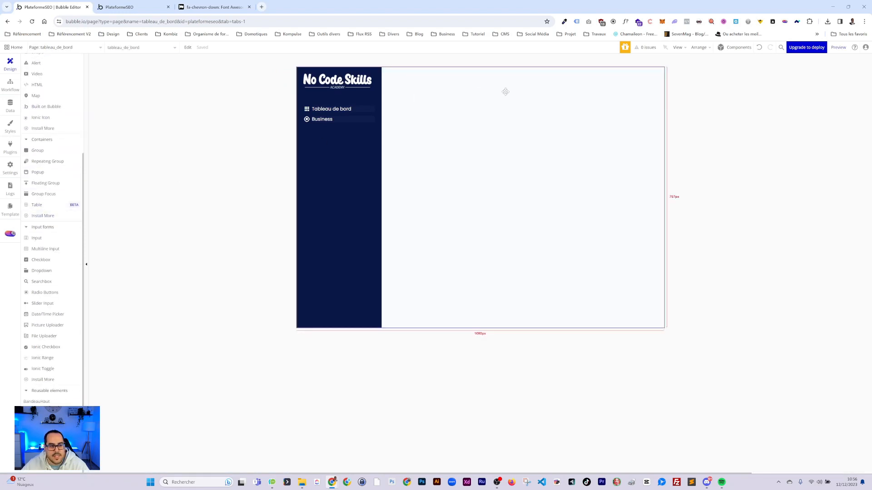
pyautogui.scroll(3, 60, 197)
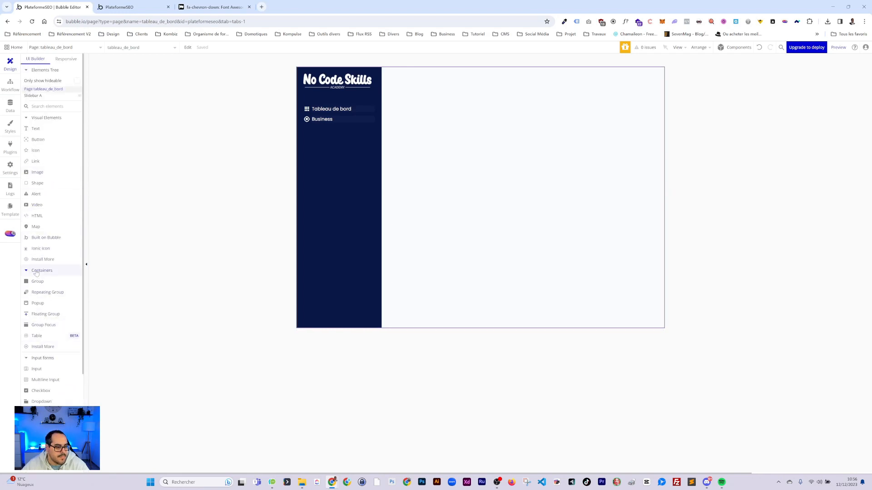
pyautogui.moveTo(45, 283); pyautogui.dragTo(458, 139)
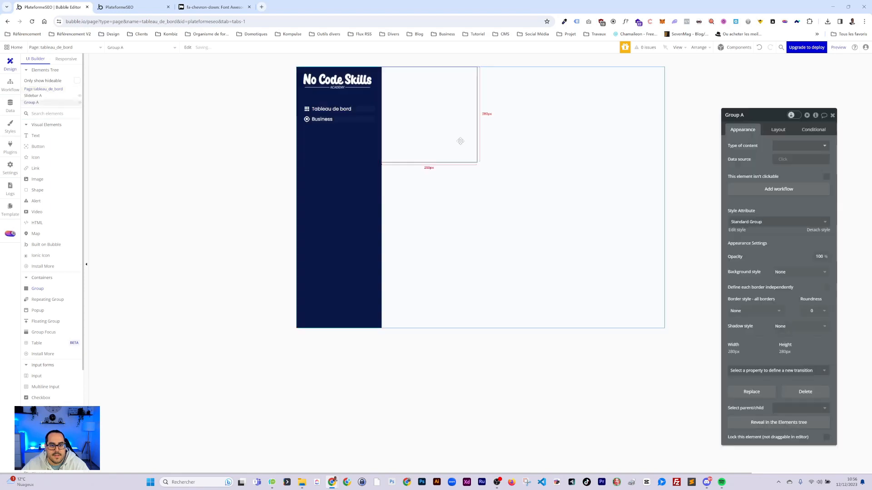
# Change the new group's container layout to Column and set its width to 0
pyautogui.click(777, 132)
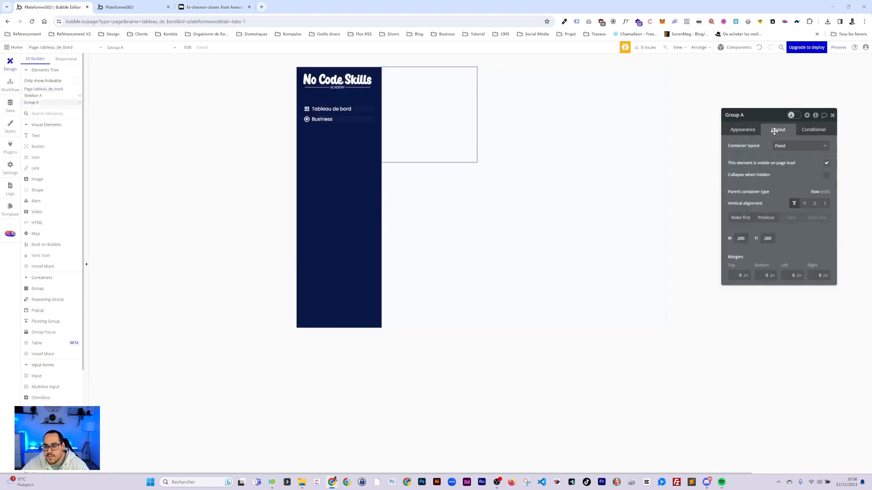
pyautogui.click(799, 146)
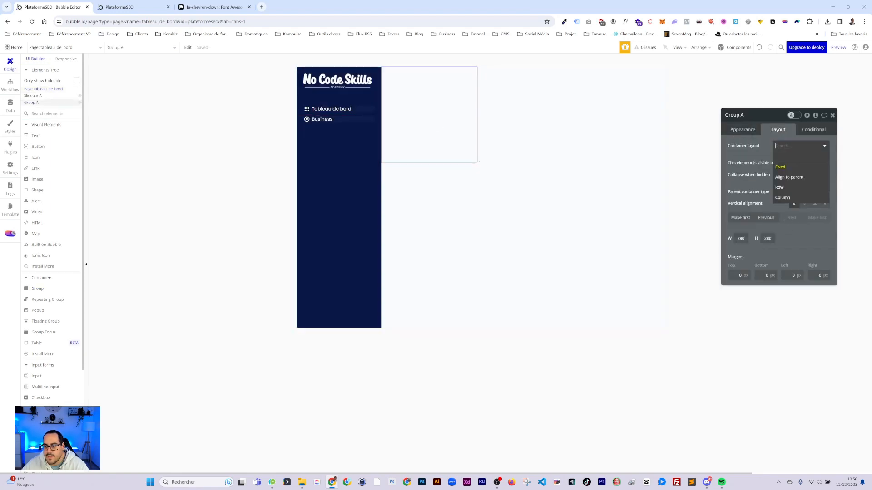
pyautogui.click(781, 197)
pyautogui.moveTo(764, 269); pyautogui.dragTo(744, 271)
pyautogui.click(763, 270)
pyautogui.doubleClick(758, 269)
pyautogui.write('0')
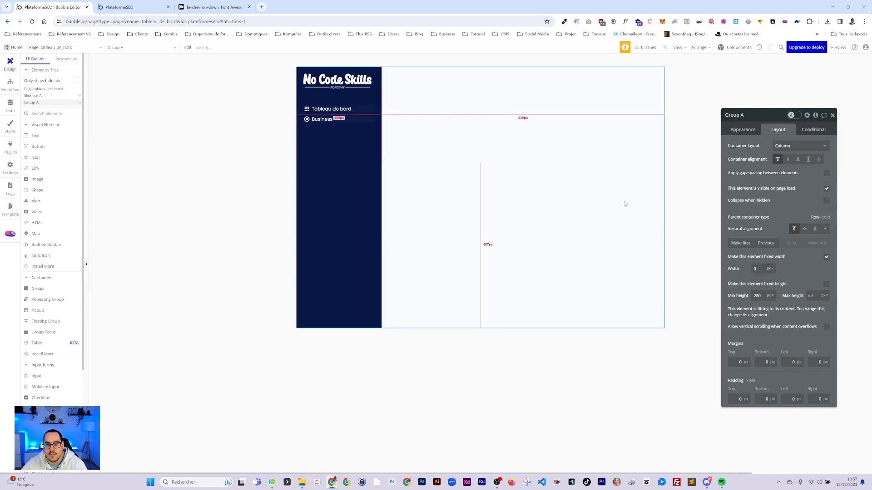
pyautogui.click(446, 135)
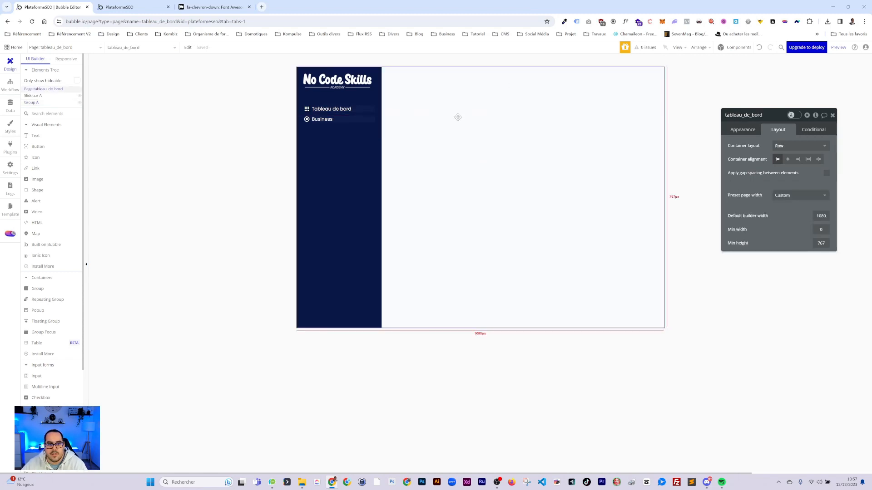
pyautogui.press('Escape')
pyautogui.click(438, 123)
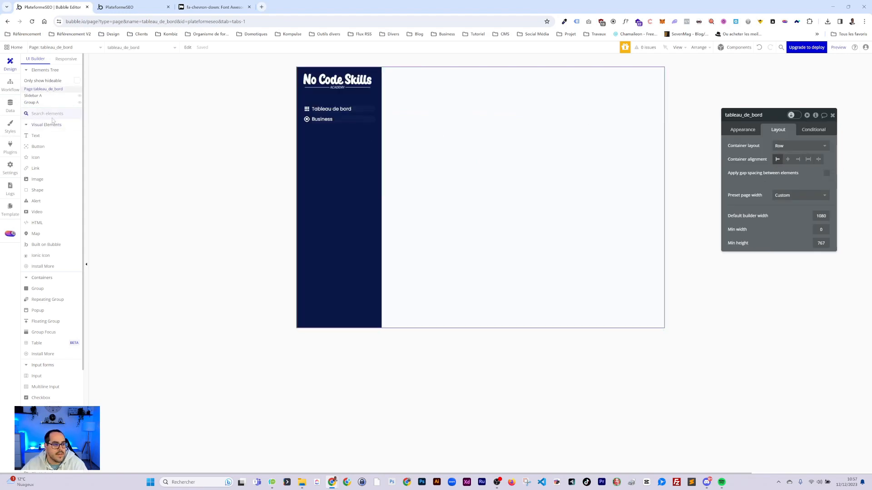
# Place the BandeauHaut reusable element inside the group and set the group's minimum height to 0
pyautogui.scroll(-3, 49, 153)
pyautogui.moveTo(37, 403)
pyautogui.moveTo(37, 404); pyautogui.dragTo(438, 162)
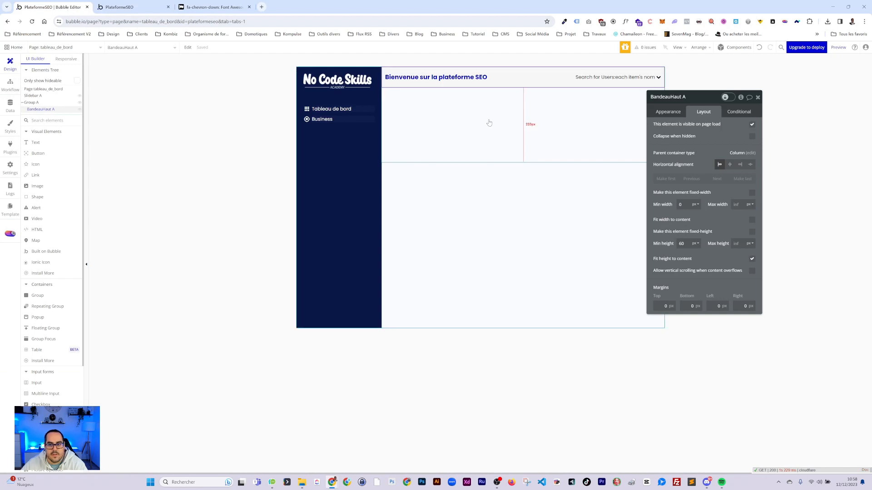
pyautogui.click(489, 122)
pyautogui.moveTo(690, 291); pyautogui.dragTo(675, 289)
pyautogui.write('0')
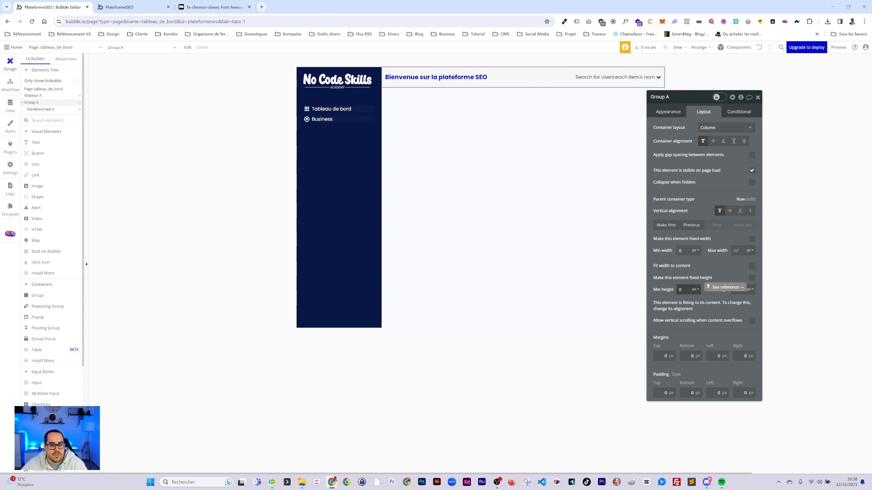
# Reload the PlateformeSEO preview to check the header on the dashboard page, and return to the Bubble editor
pyautogui.click(139, 7)
pyautogui.press('F5')
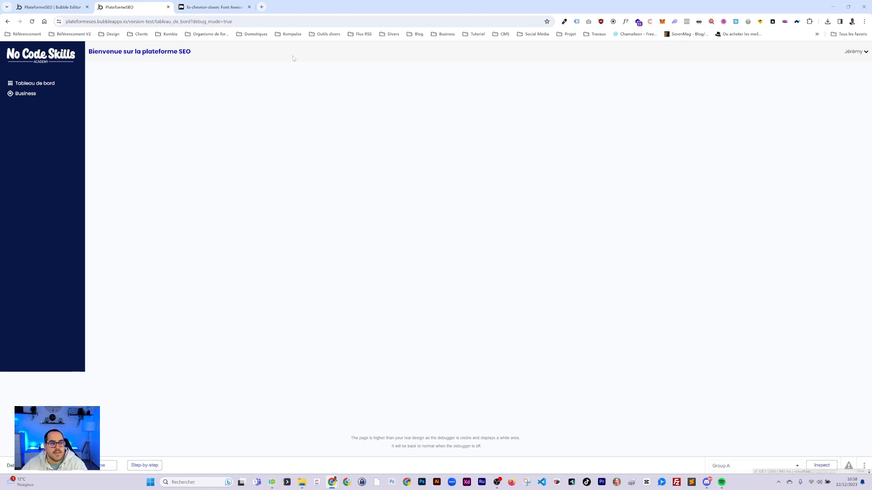
pyautogui.click(51, 7)
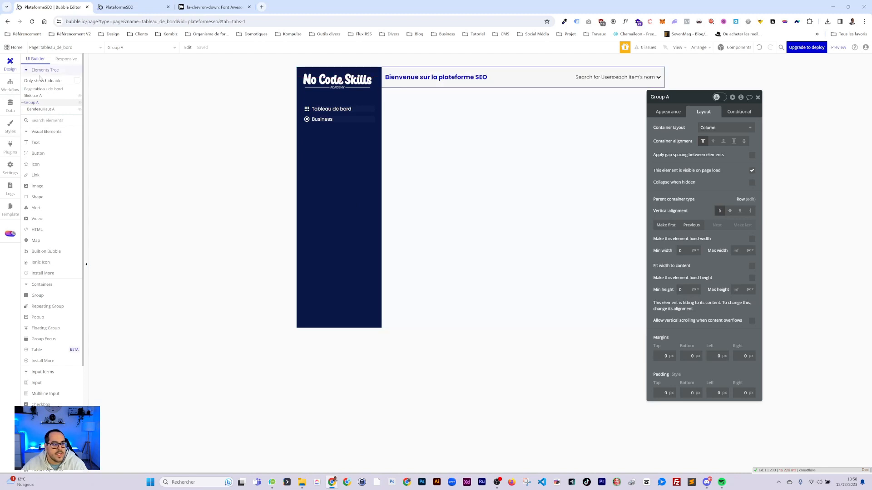
# Open the BandeauHaut reusable element and set its left and right padding to 30 px
pyautogui.click(41, 47)
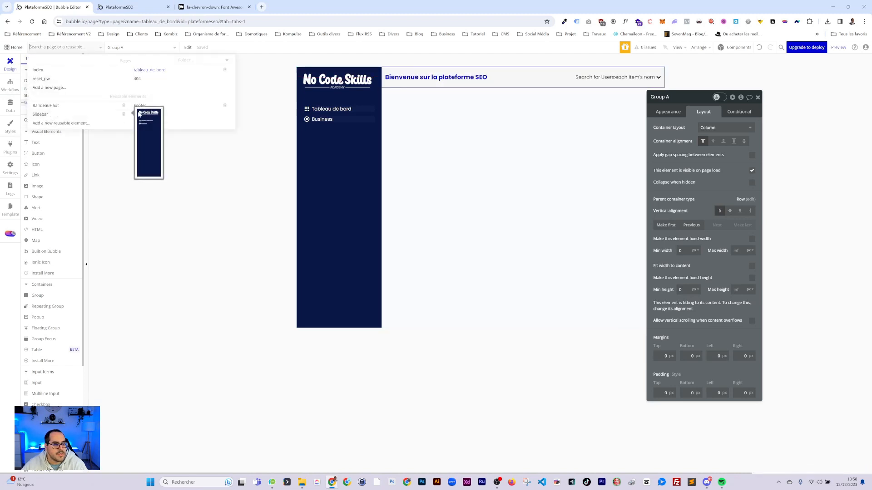
pyautogui.click(45, 106)
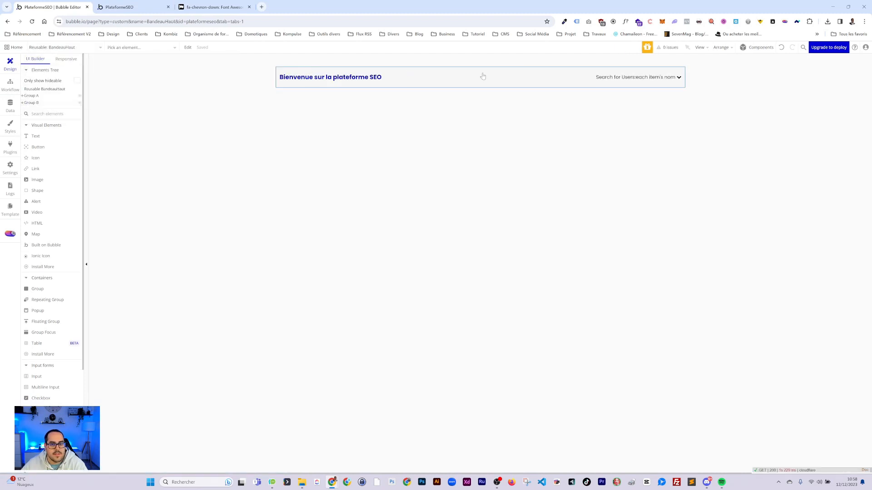
pyautogui.doubleClick(493, 69)
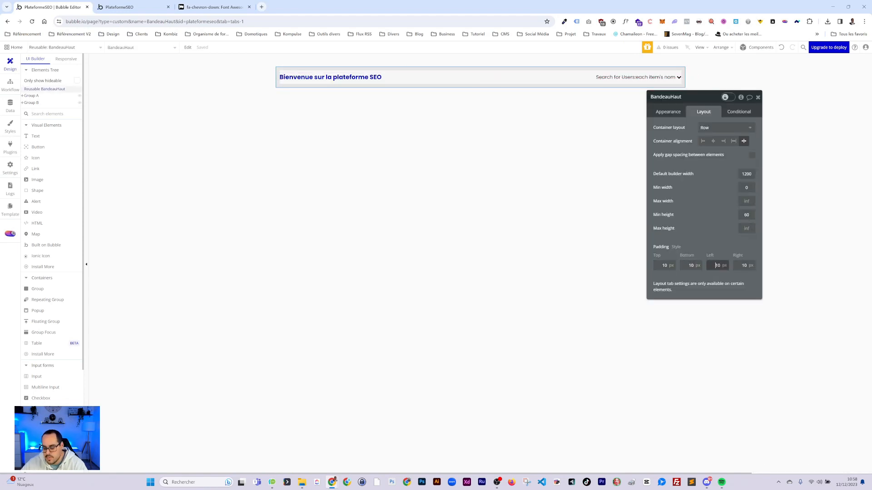
pyautogui.press('Delete')
pyautogui.write('30')
pyautogui.press('Tab')
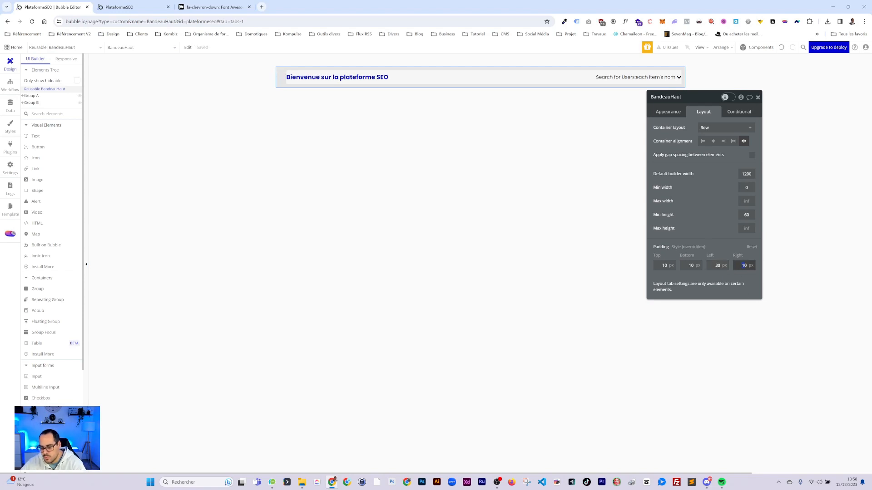
pyautogui.write('30')
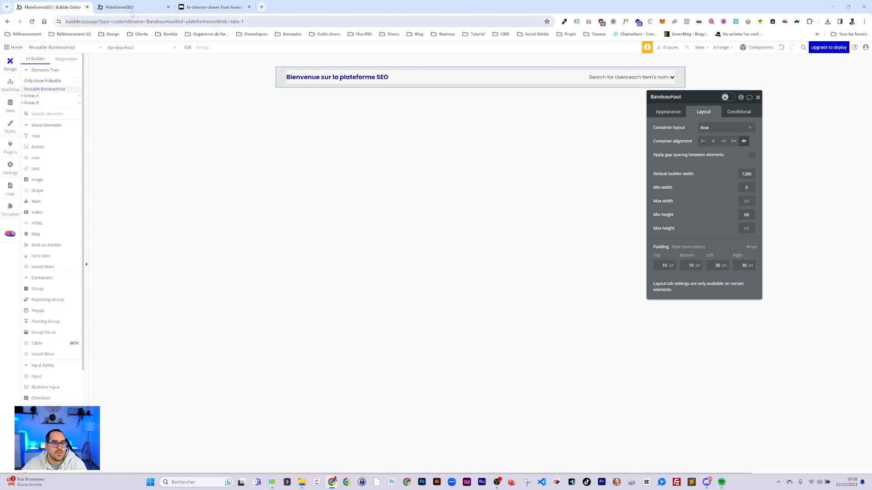
# In the PlateformeSEO preview, check the header spacing and sample the sidebar's background color with the page color picker
pyautogui.click(131, 8)
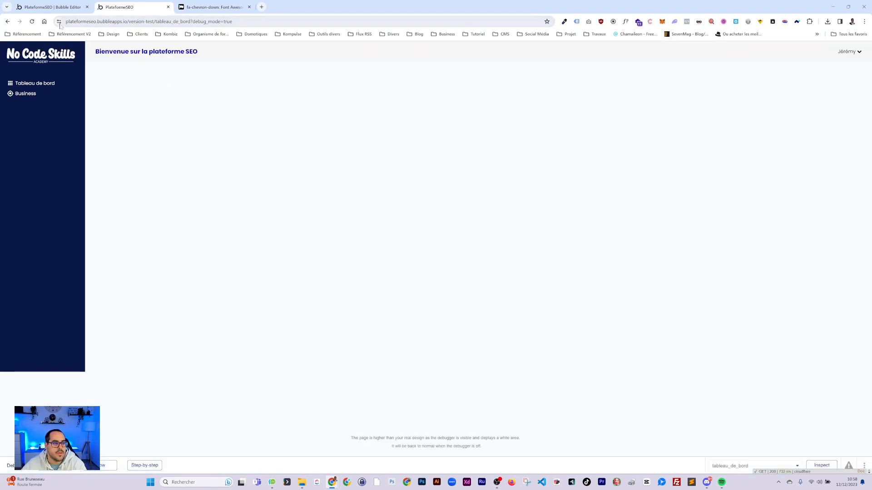
pyautogui.click(564, 21)
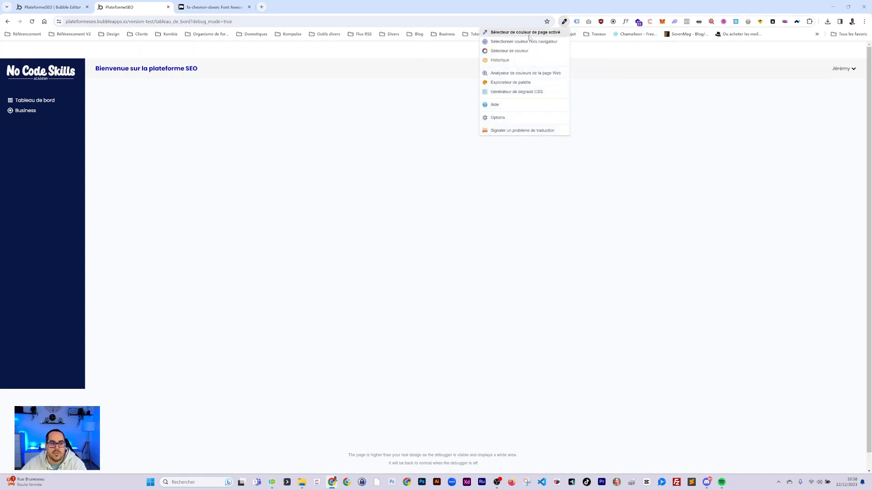
pyautogui.click(508, 32)
pyautogui.click(38, 161)
# Back in the Bubble editor, set the Primary color variable in the app's style variables to #091747
pyautogui.click(47, 7)
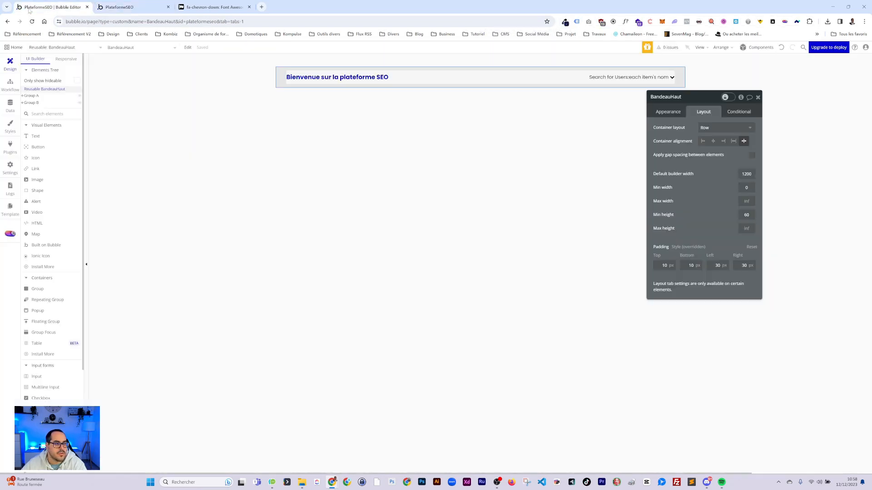
pyautogui.click(11, 124)
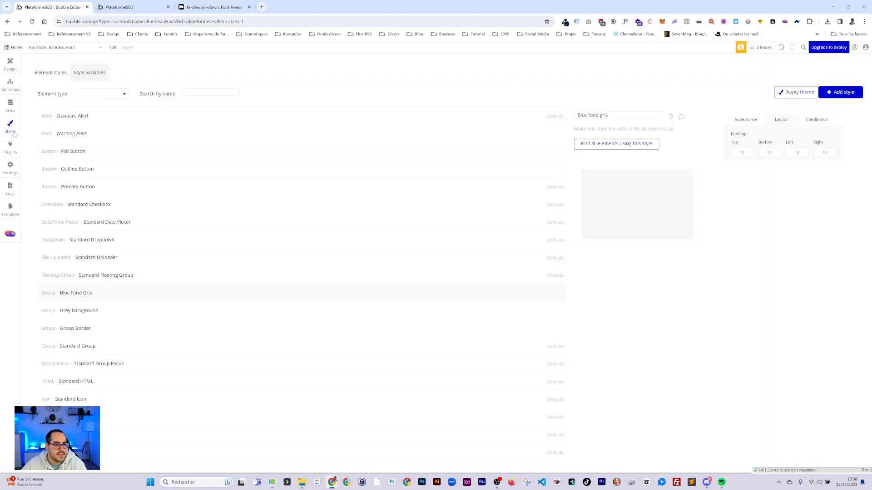
pyautogui.click(96, 78)
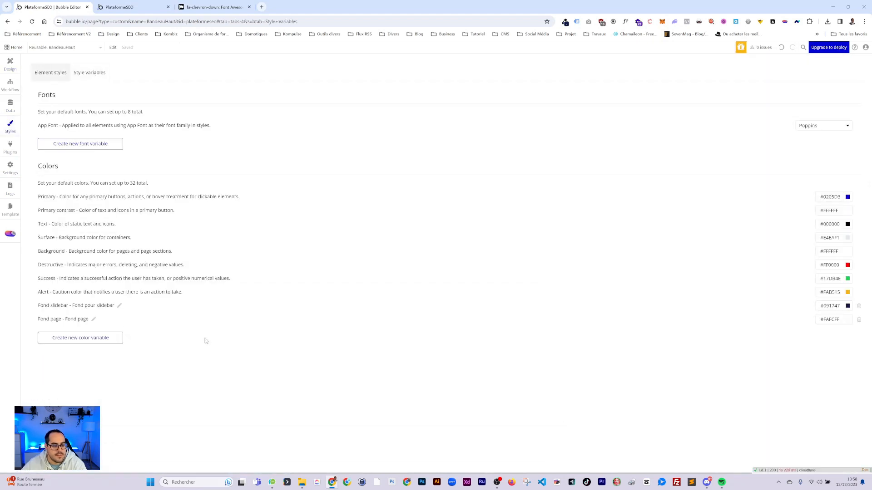
pyautogui.click(847, 199)
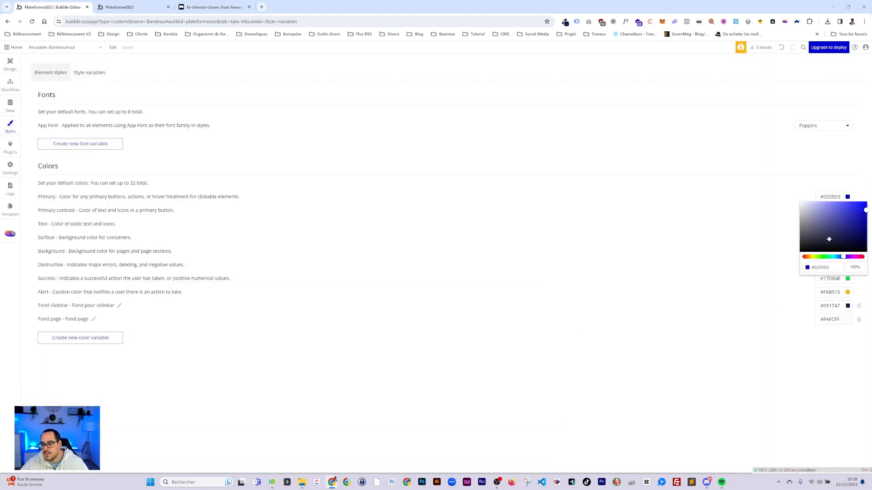
pyautogui.click(823, 267)
pyautogui.write('#091747')
pyautogui.click(805, 368)
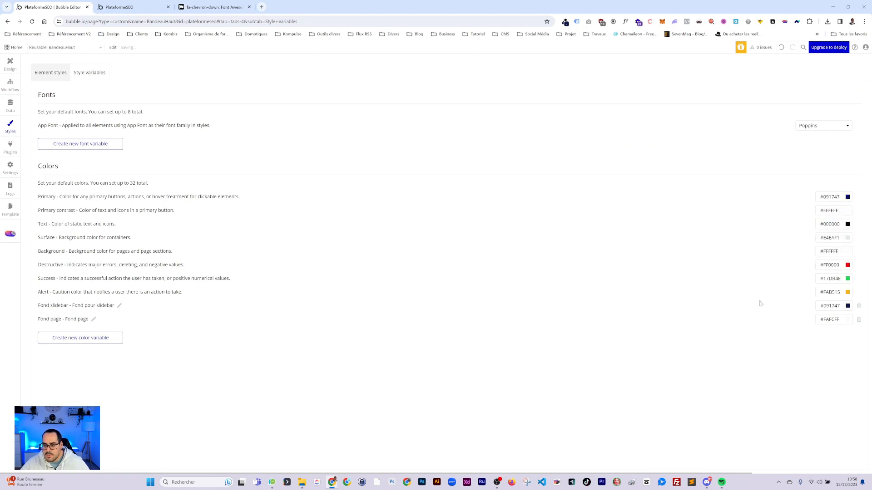
# Set the Text color variable to orange #E27405 and view the header in the page preview
pyautogui.click(822, 223)
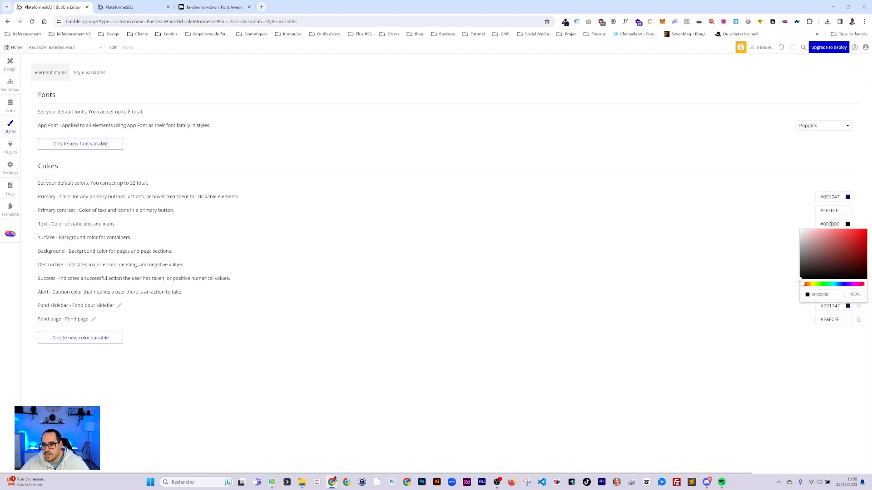
pyautogui.click(808, 284)
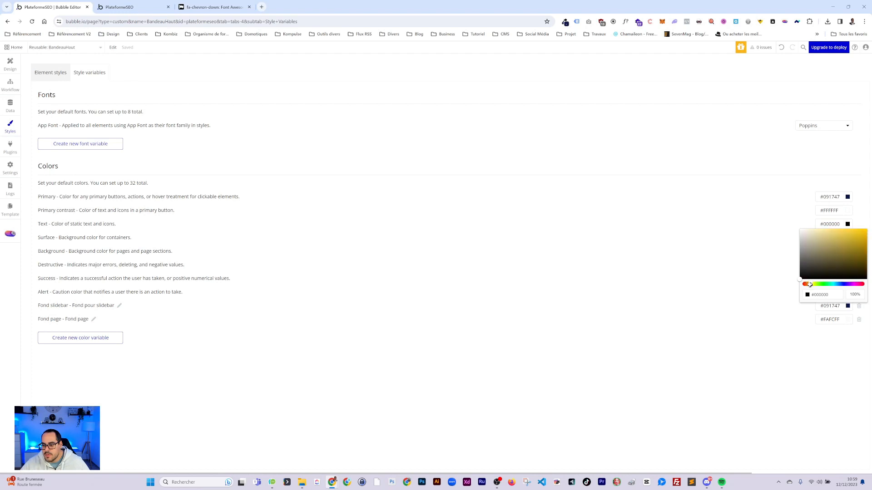
pyautogui.click(851, 244)
pyautogui.moveTo(858, 240); pyautogui.dragTo(865, 234)
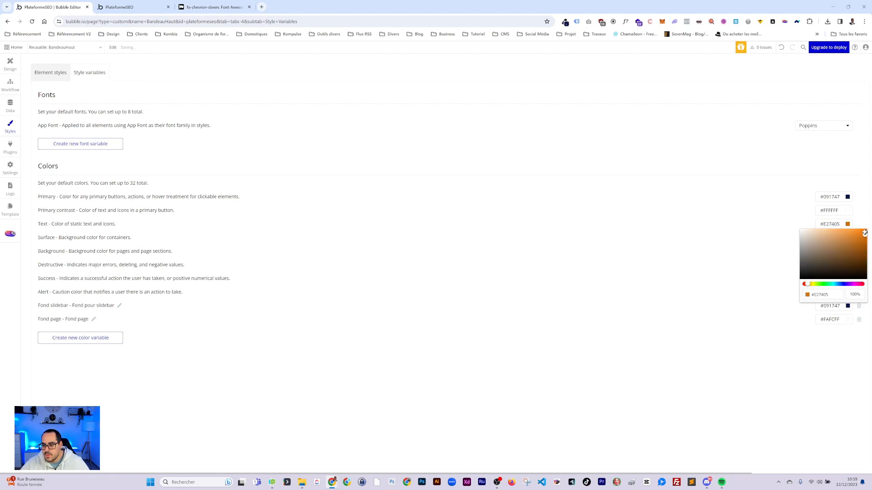
pyautogui.click(863, 214)
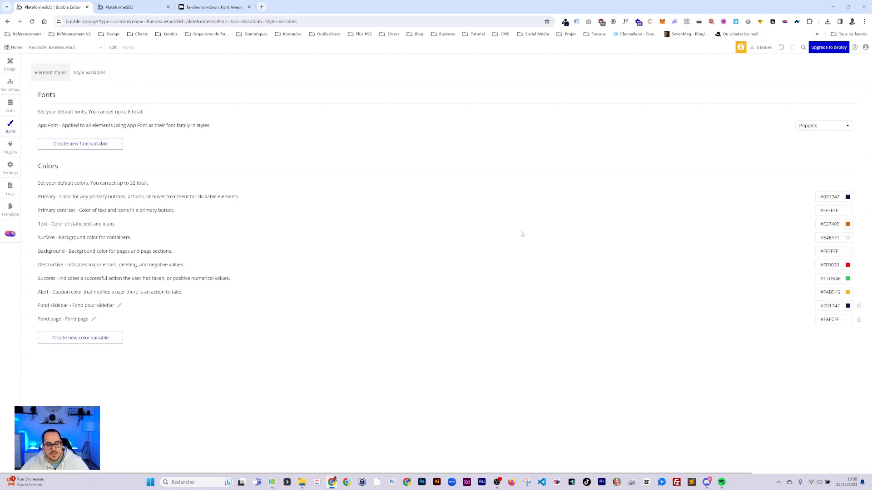
pyautogui.click(10, 64)
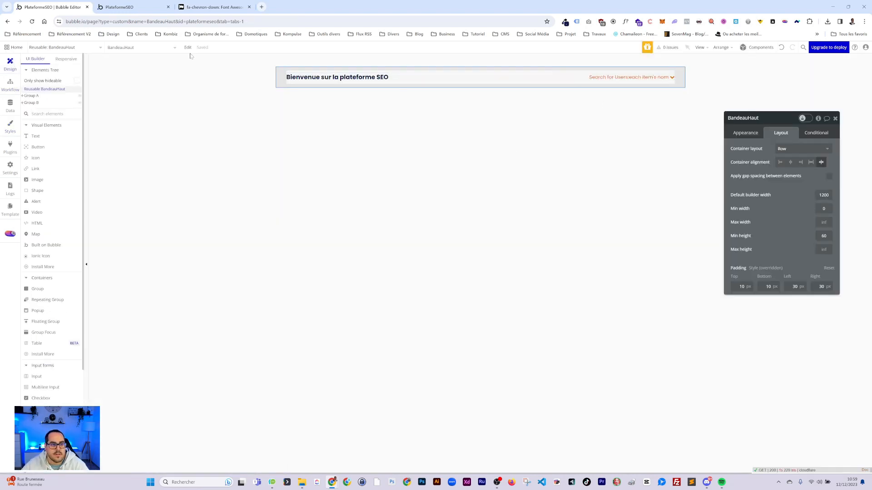
pyautogui.click(120, 6)
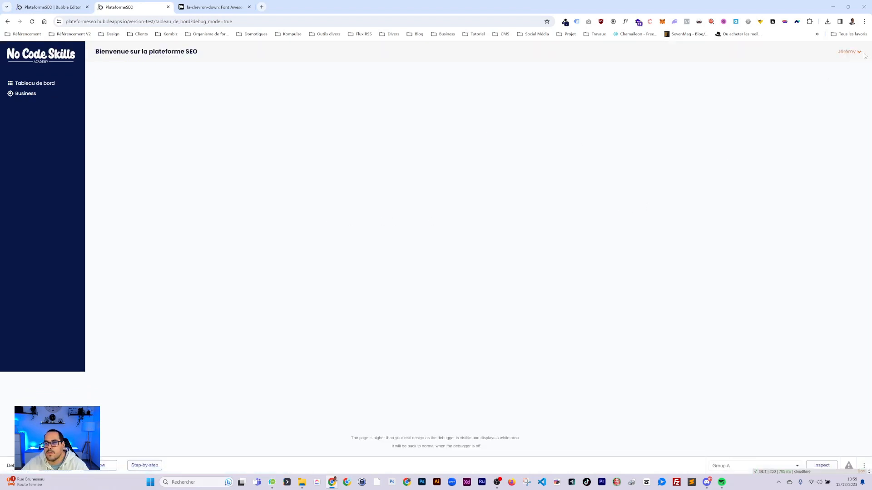
# Back in the Bubble editor, change the user entry's nom field to the full name, save it, and reload the page preview
pyautogui.click(50, 7)
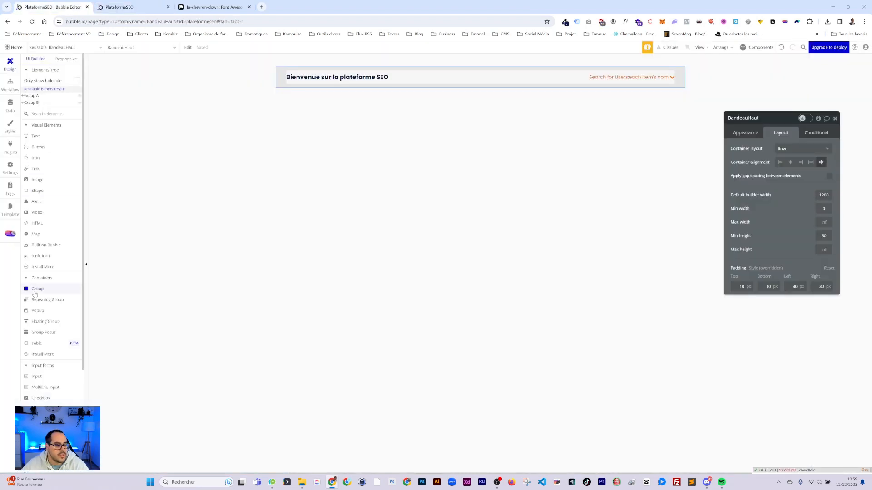
pyautogui.click(10, 106)
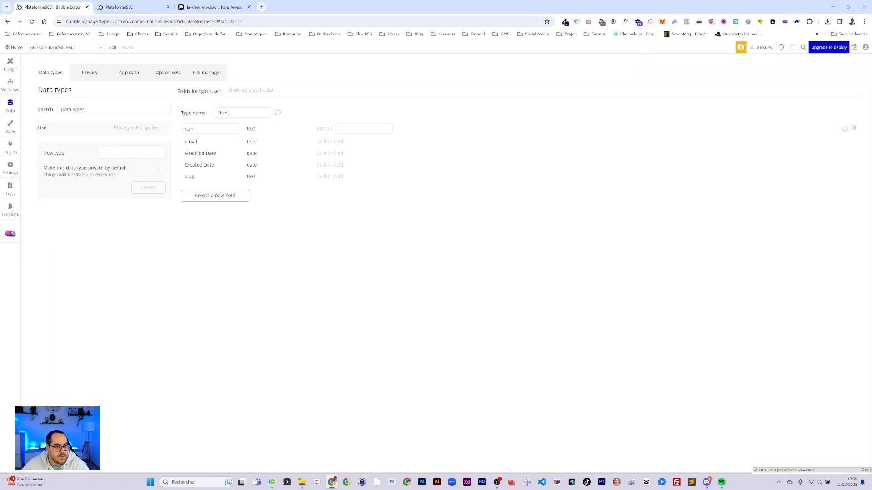
pyautogui.click(128, 72)
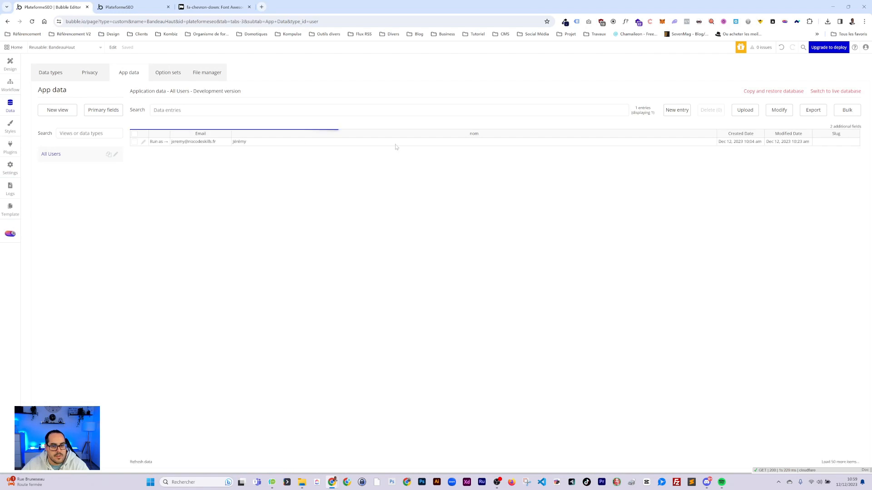
pyautogui.click(236, 144)
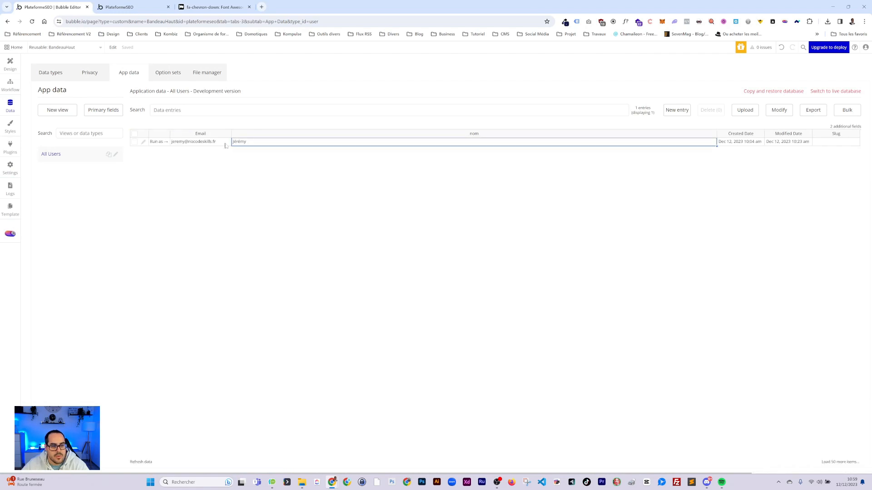
pyautogui.click(144, 143)
pyautogui.click(113, 94)
pyautogui.write('DE CAMPOS')
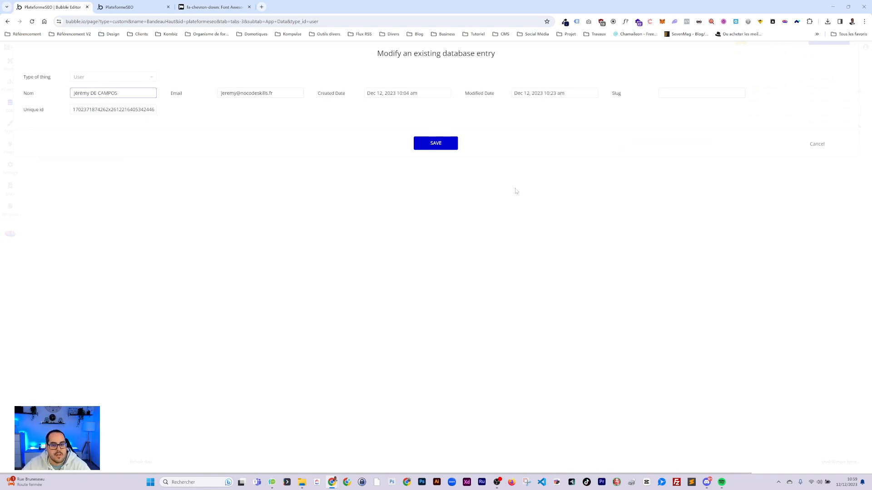
pyautogui.click(428, 146)
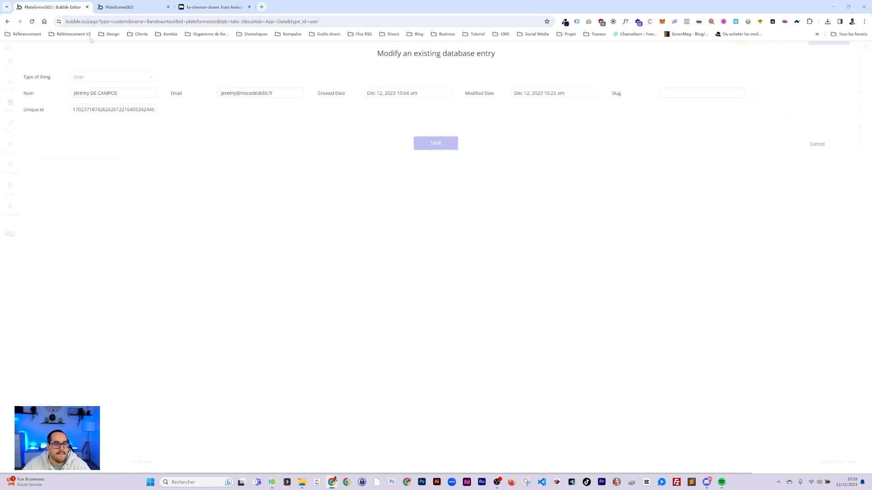
pyautogui.click(132, 7)
pyautogui.click(32, 21)
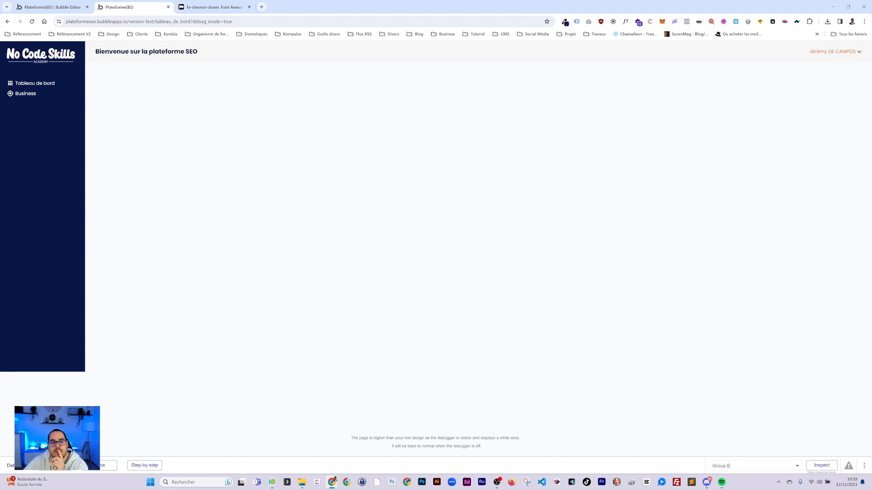
# In the Bubble editor, define BandeauHaut's borders independently and set its bottom border style to Solid
pyautogui.click(50, 7)
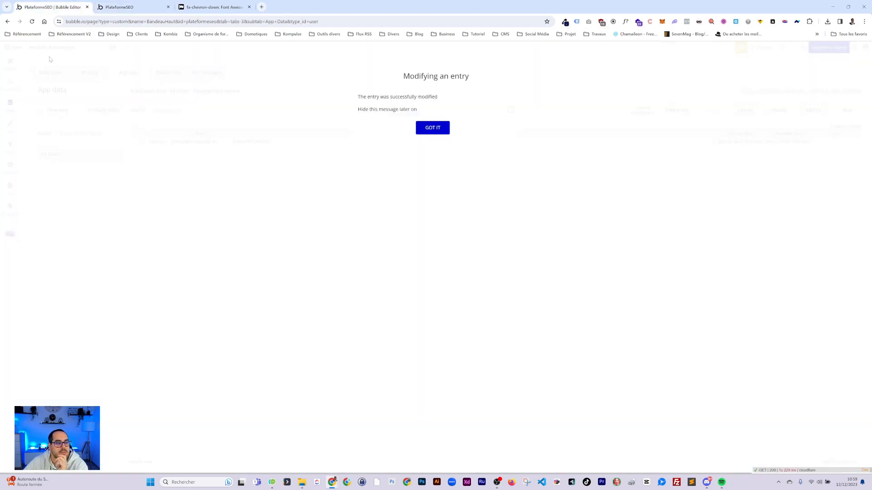
pyautogui.click(429, 128)
pyautogui.click(10, 84)
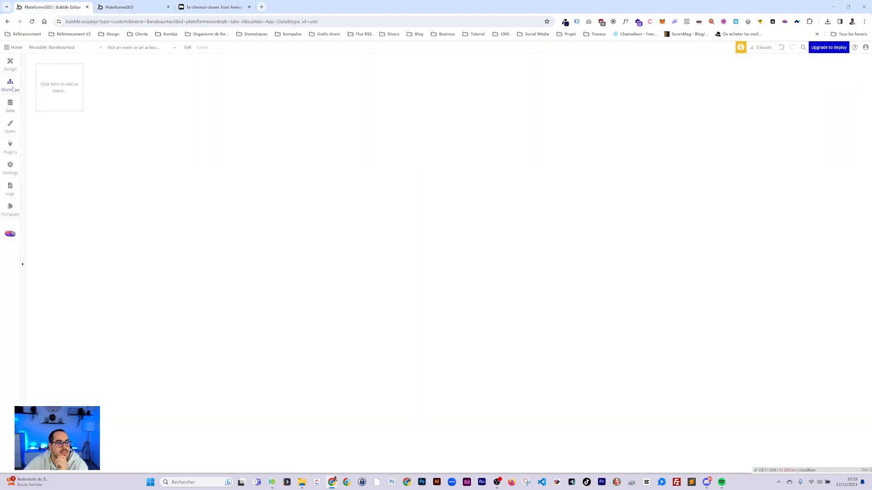
pyautogui.click(7, 66)
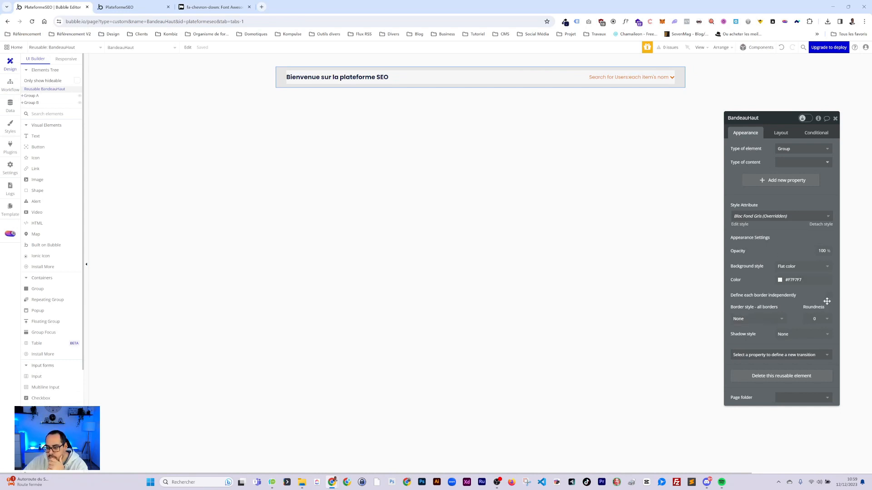
pyautogui.click(829, 296)
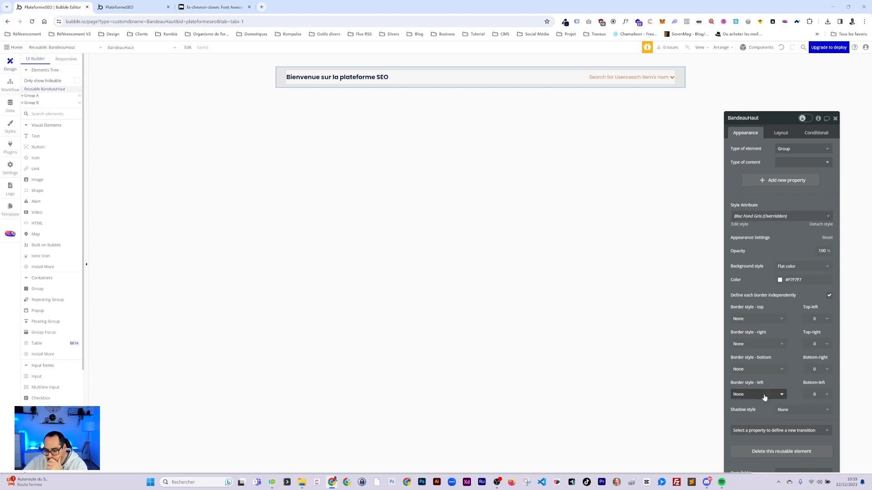
pyautogui.click(763, 370)
pyautogui.click(757, 391)
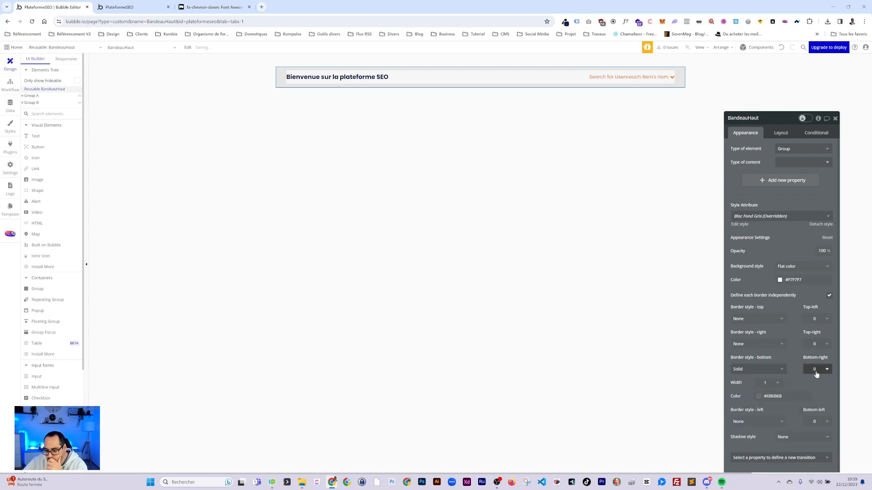
pyautogui.click(815, 370)
pyautogui.write('1')
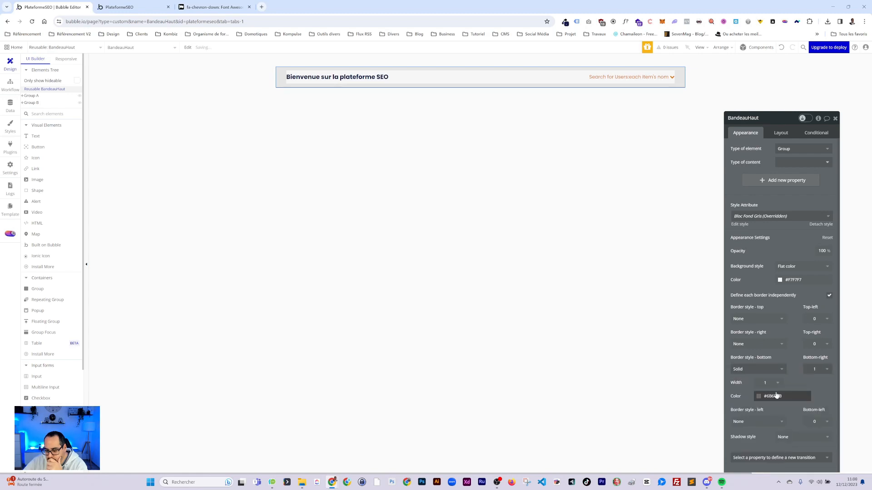
pyautogui.click(829, 371)
pyautogui.click(810, 395)
# Lighten the BandeauHaut bottom border color to a pale grey and check the header in the reloaded page preview
pyautogui.click(757, 396)
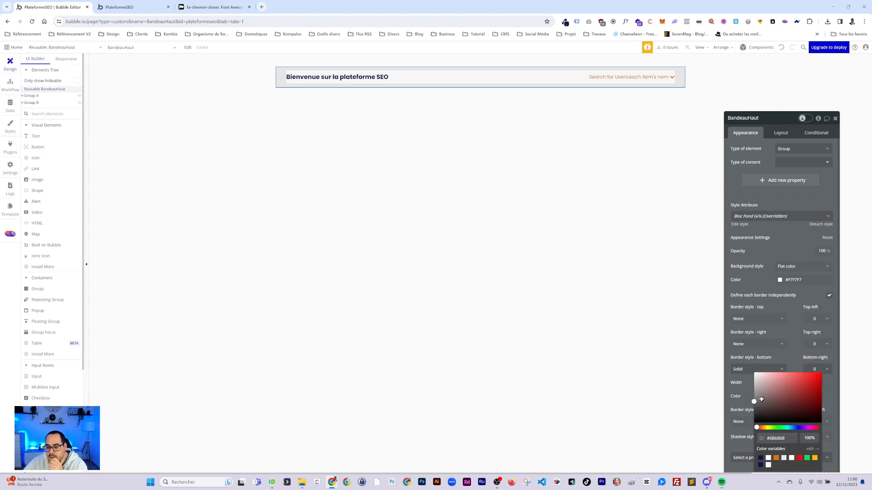
pyautogui.moveTo(754, 402); pyautogui.dragTo(753, 389)
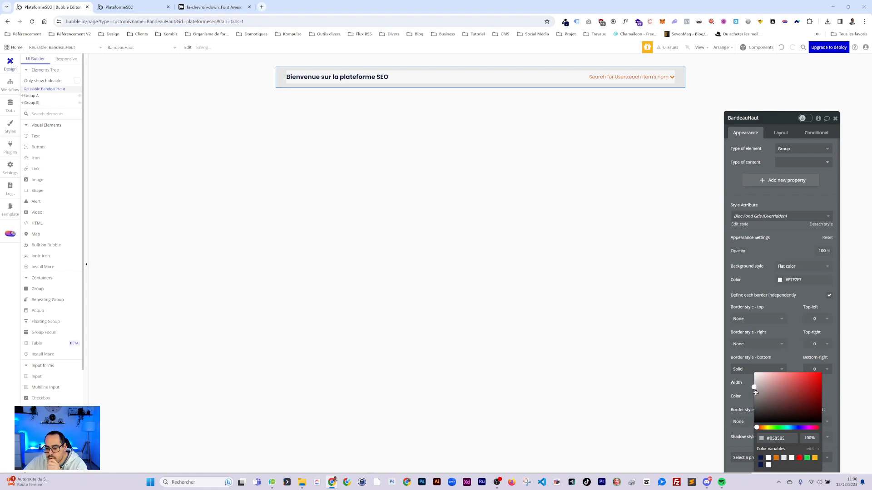
pyautogui.click(751, 389)
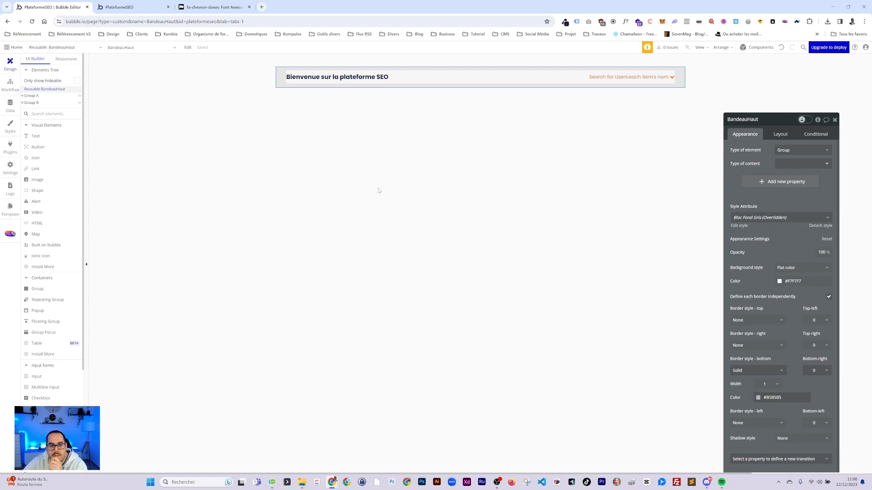
pyautogui.click(136, 7)
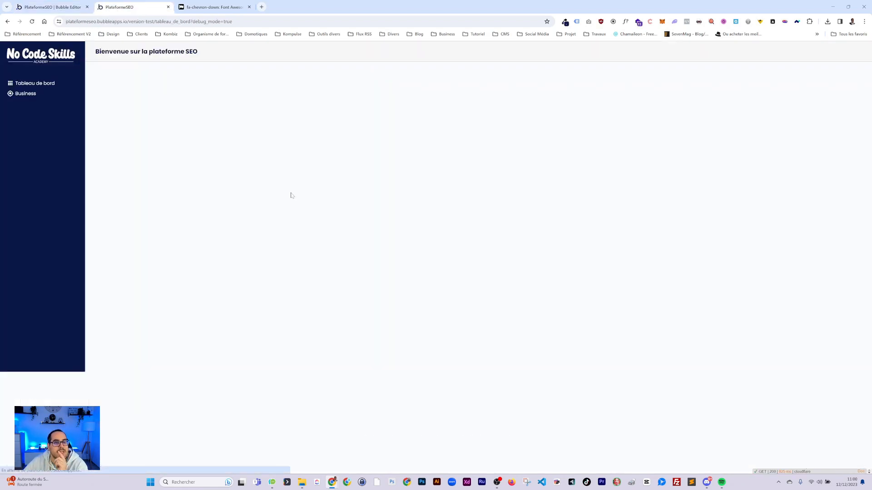
pyautogui.click(59, 8)
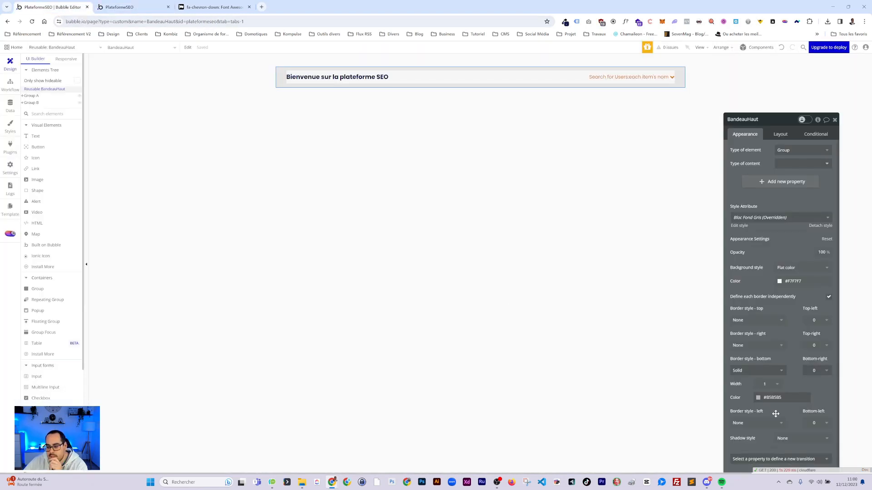
pyautogui.click(757, 398)
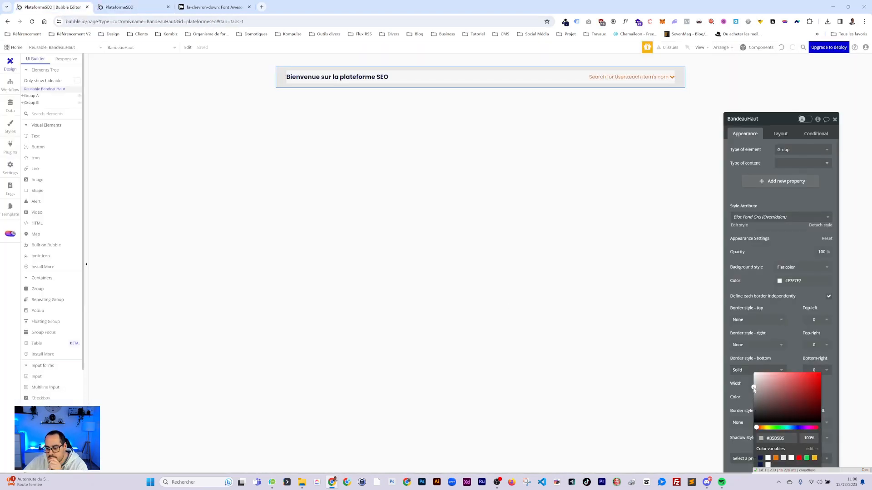
pyautogui.moveTo(754, 383); pyautogui.dragTo(753, 382)
pyautogui.click(138, 7)
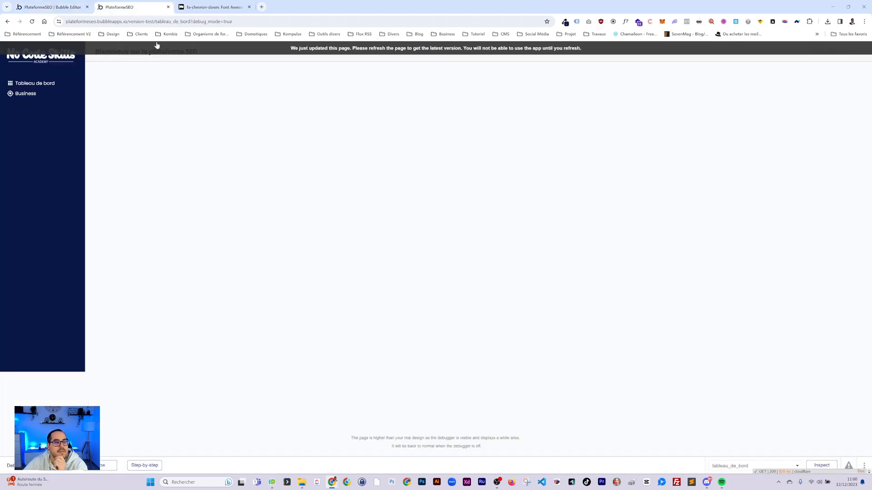
pyautogui.press('F5')
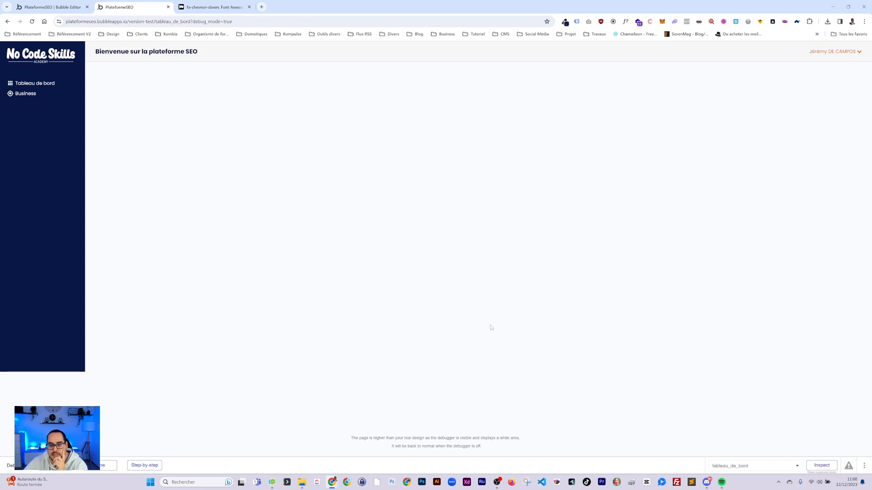
pyautogui.click(831, 56)
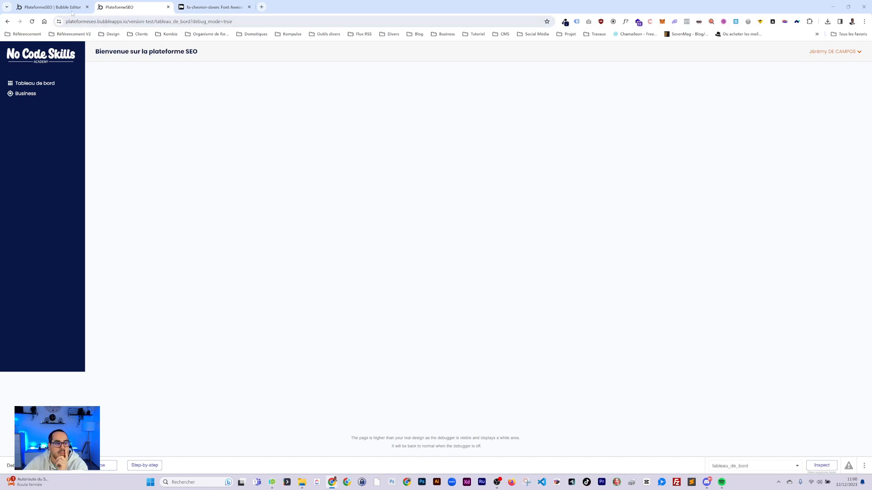
# In the Bubble editor, check the user name text's color source and set the Text color variable to black #000000
pyautogui.click(52, 7)
pyautogui.click(659, 77)
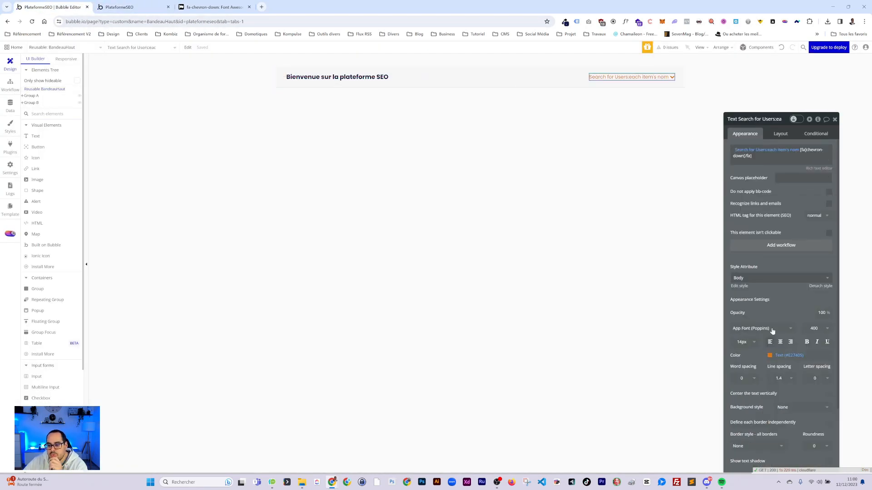
pyautogui.click(770, 357)
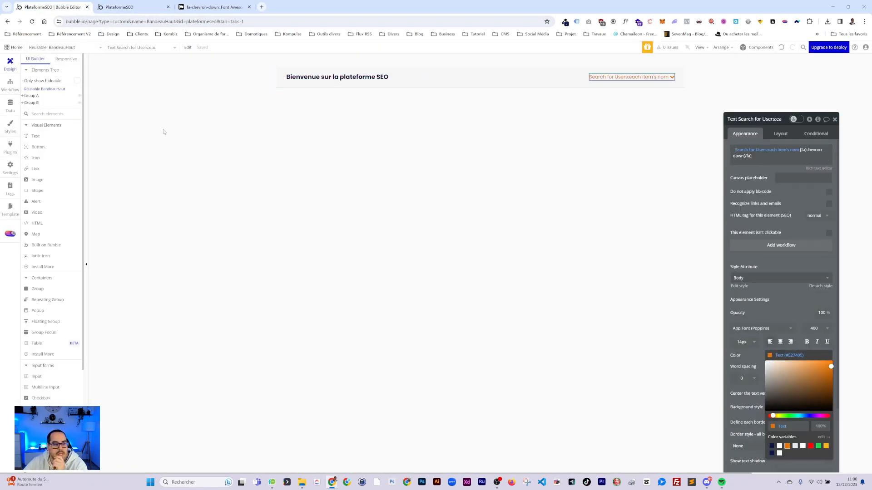
pyautogui.click(10, 127)
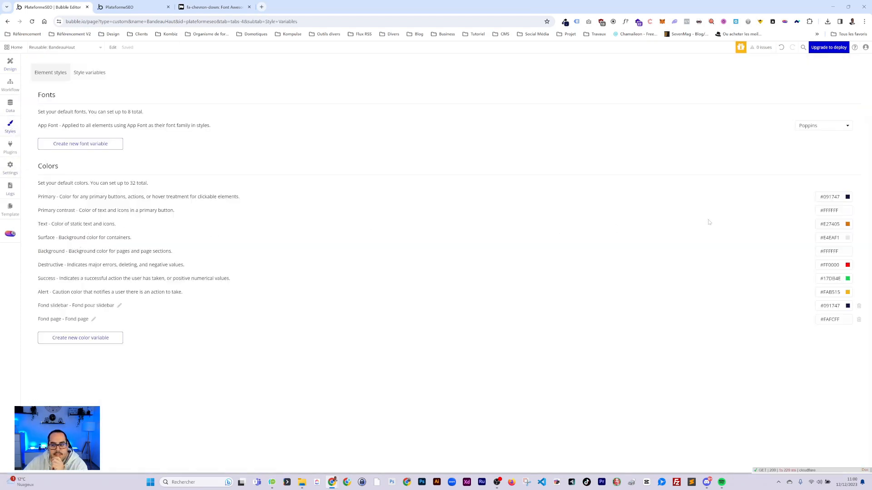
pyautogui.click(848, 225)
pyautogui.moveTo(802, 253); pyautogui.dragTo(795, 288)
pyautogui.click(781, 340)
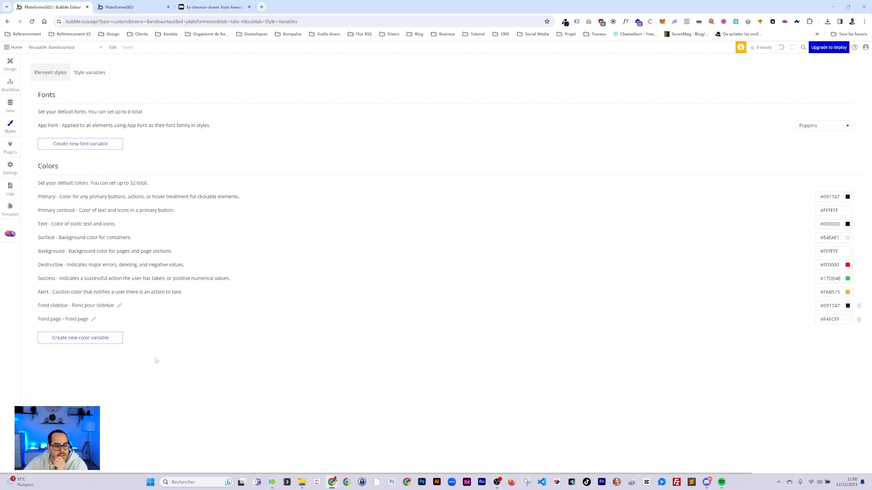
# Create a new color variable named "Couleur secondaire" with the same text as its description
pyautogui.click(80, 338)
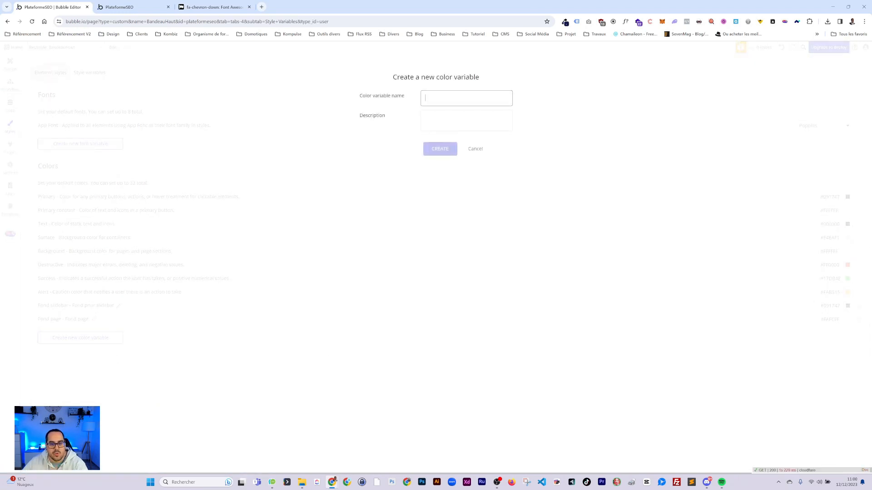
pyautogui.write('Cloureur s')
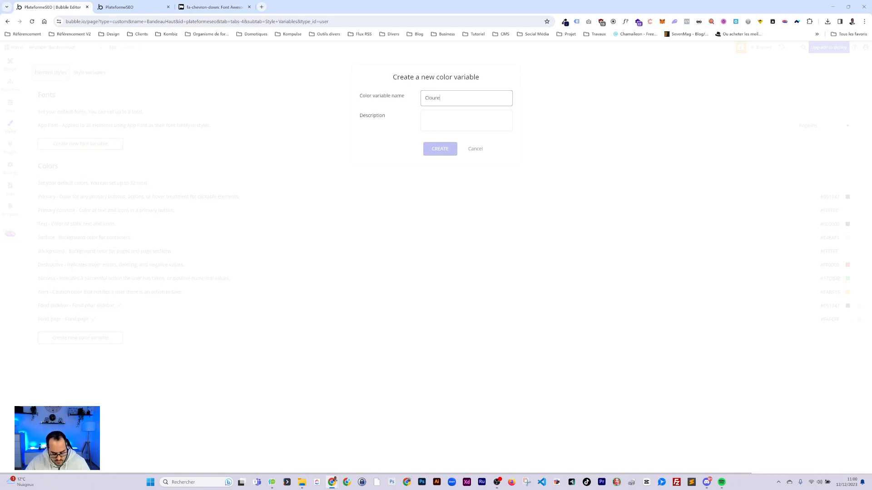
pyautogui.press('BackSpace')
pyautogui.press('BackSpace')
pyautogui.write('ouleur secondaire')
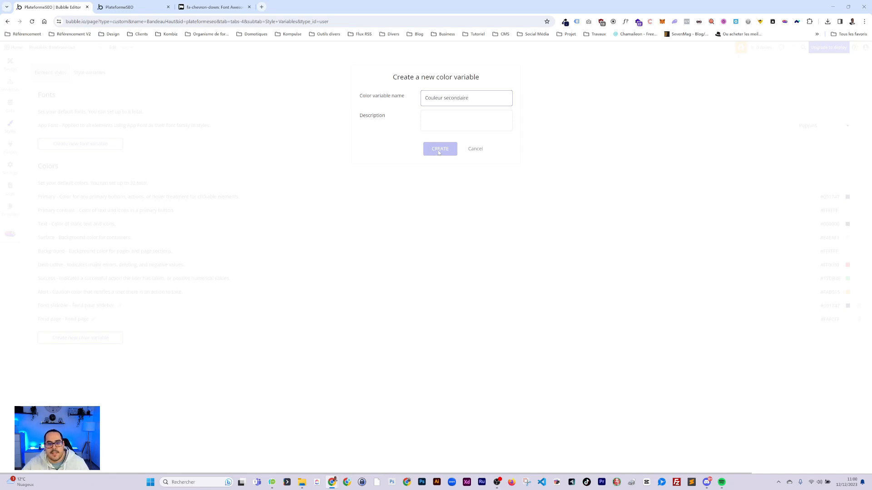
pyautogui.tripleClick(454, 98)
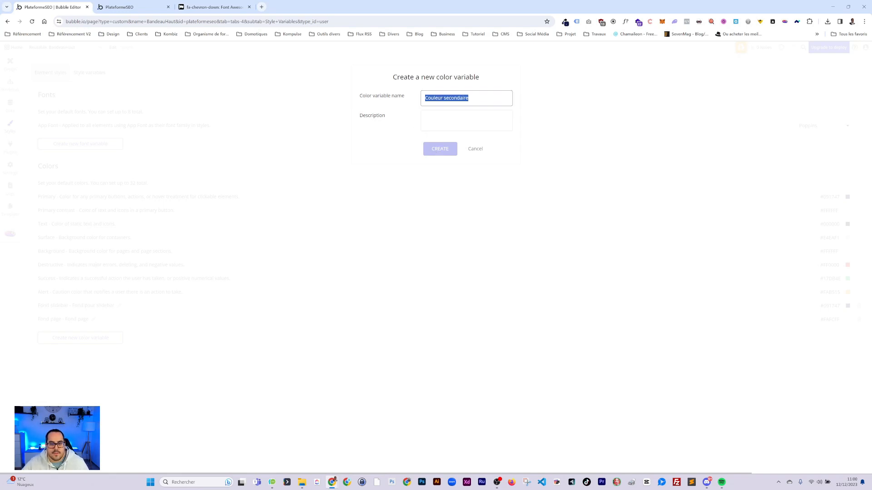
pyautogui.hotkey('ctrl', 'c')
pyautogui.click(453, 115)
pyautogui.hotkey('ctrl', 'v')
pyautogui.click(443, 151)
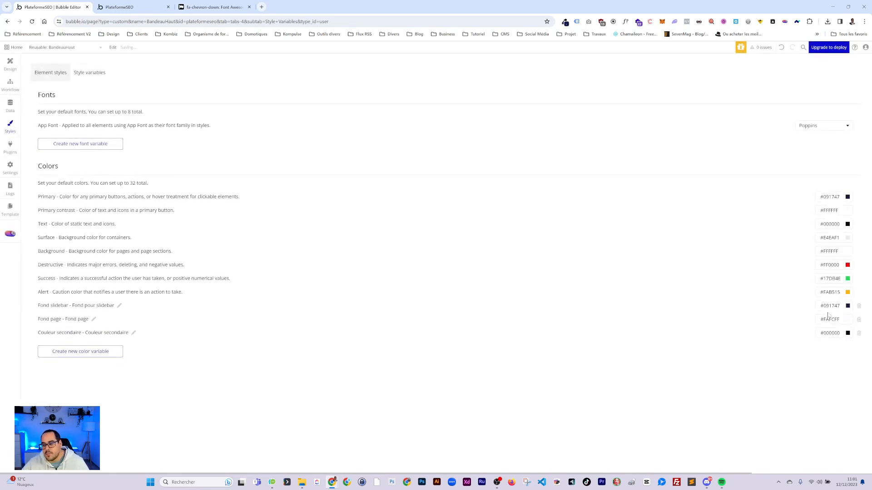
# Set the Couleur secondaire variable to orange #FC7E01
pyautogui.click(847, 334)
pyautogui.click(810, 394)
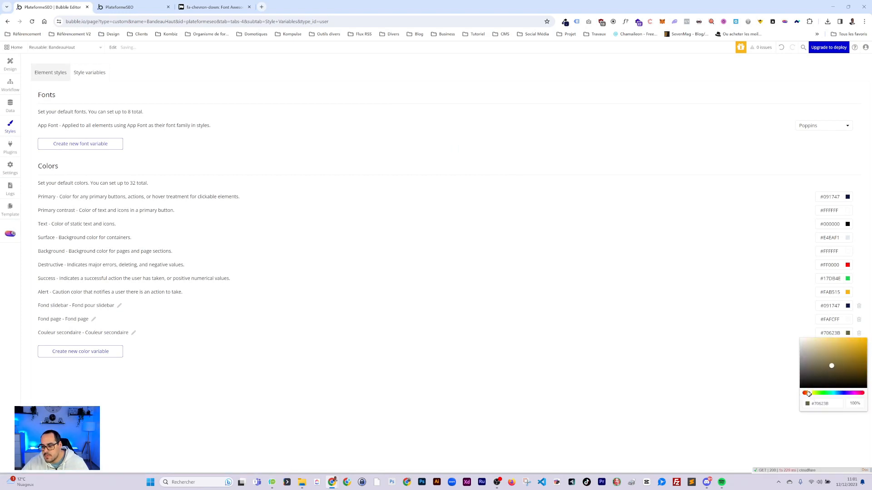
pyautogui.moveTo(809, 393); pyautogui.dragTo(807, 393)
pyautogui.moveTo(836, 357); pyautogui.dragTo(866, 338)
pyautogui.click(732, 412)
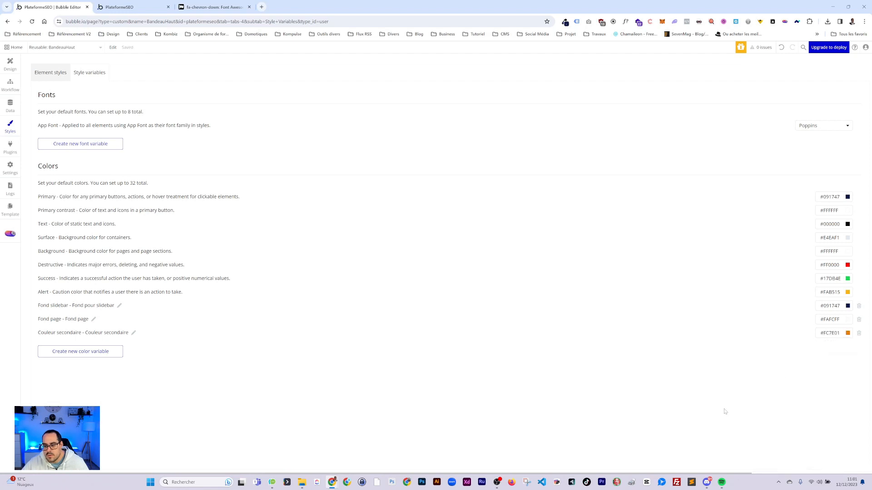
# Return to the BandeauHaut design and check the header's text color in the page preview
pyautogui.click(10, 63)
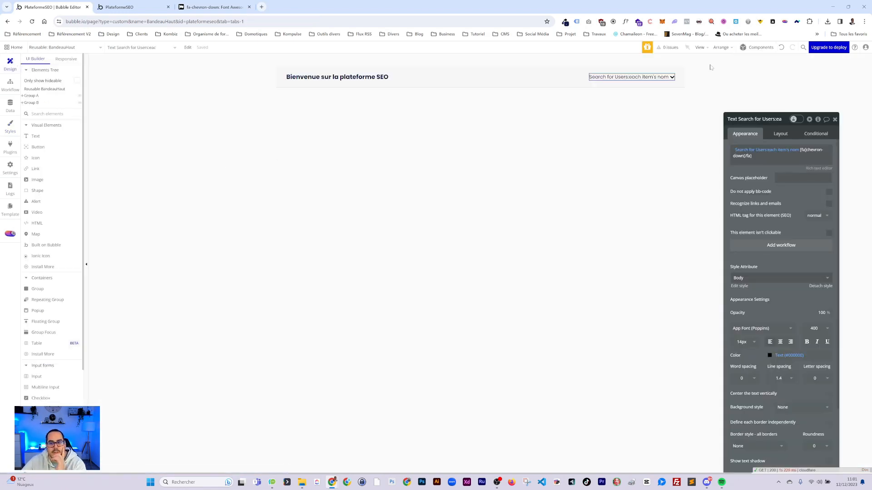
pyautogui.click(115, 8)
pyautogui.click(115, 48)
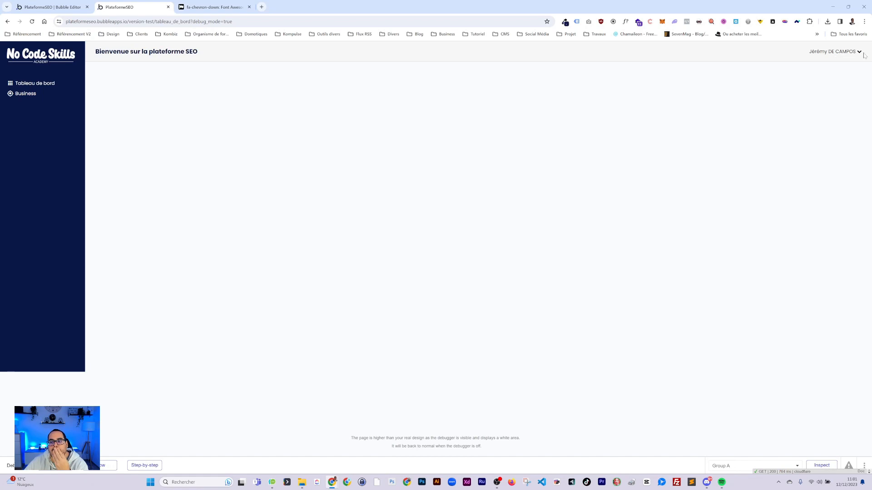
# Return to the Bubble editor and add a Group Focus element to the BandeauHaut header
pyautogui.click(51, 7)
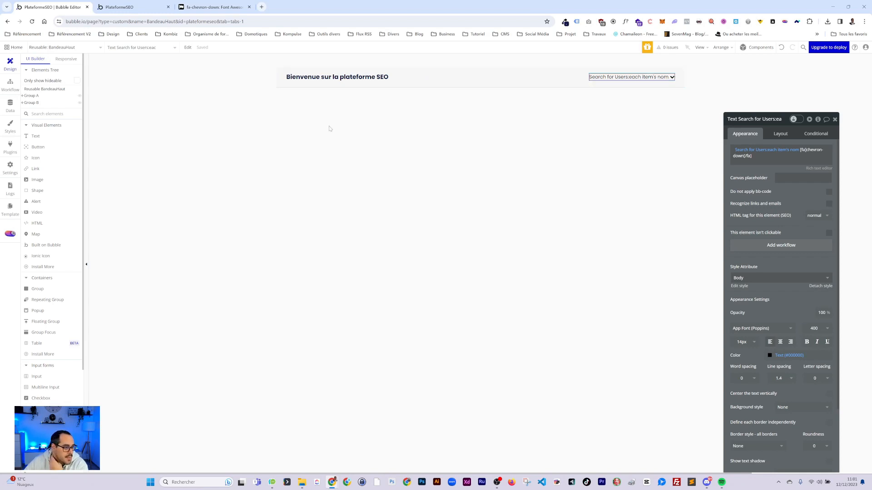
pyautogui.click(34, 334)
pyautogui.click(257, 99)
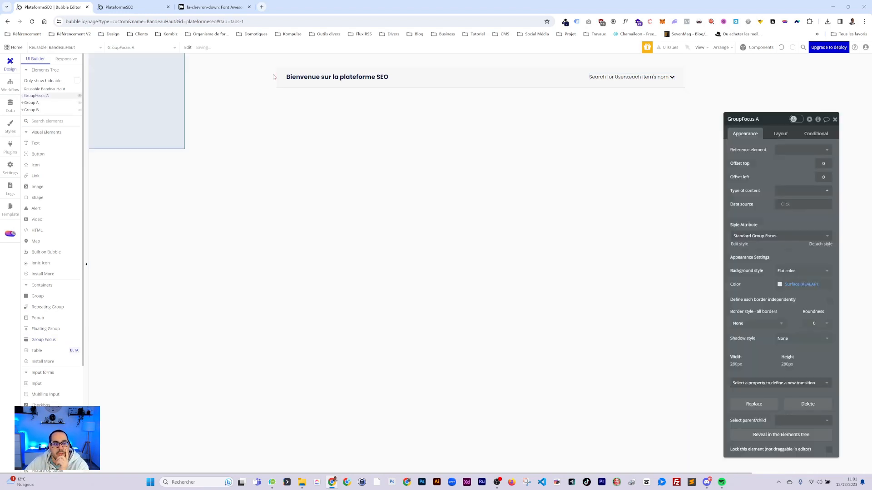
# Set the Group Focus's reference element to the header's user name text
pyautogui.click(795, 150)
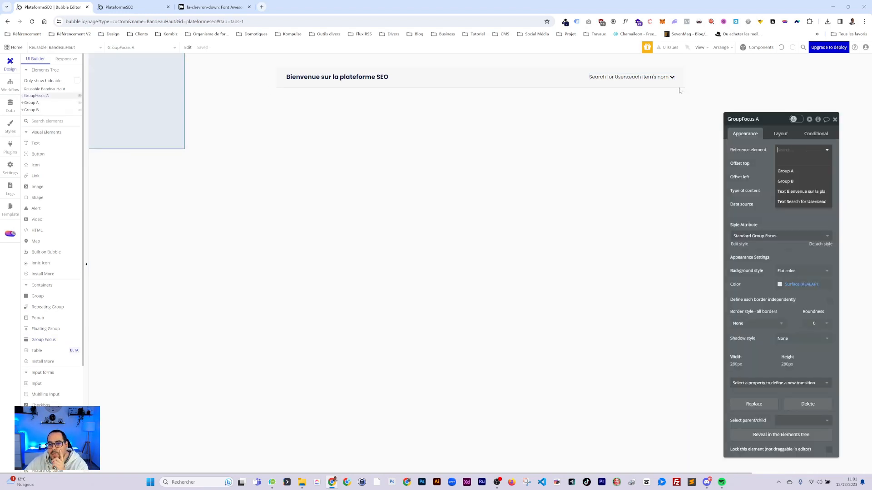
pyautogui.click(631, 78)
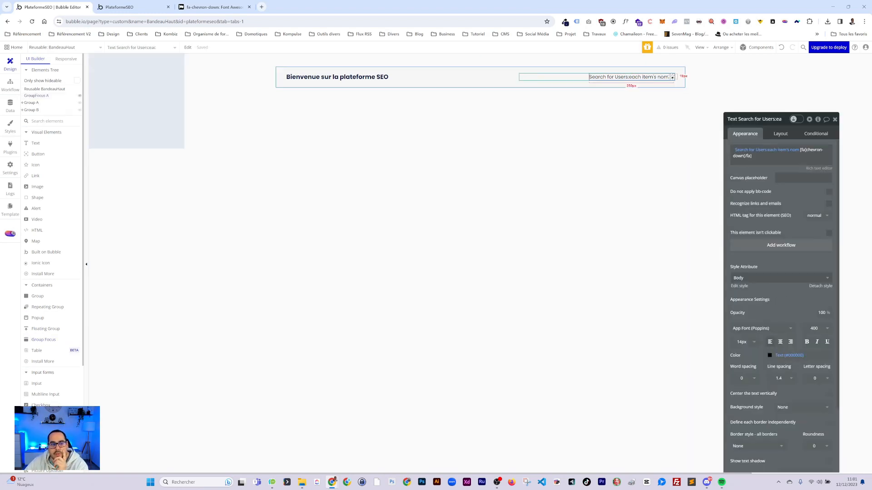
pyautogui.click(29, 111)
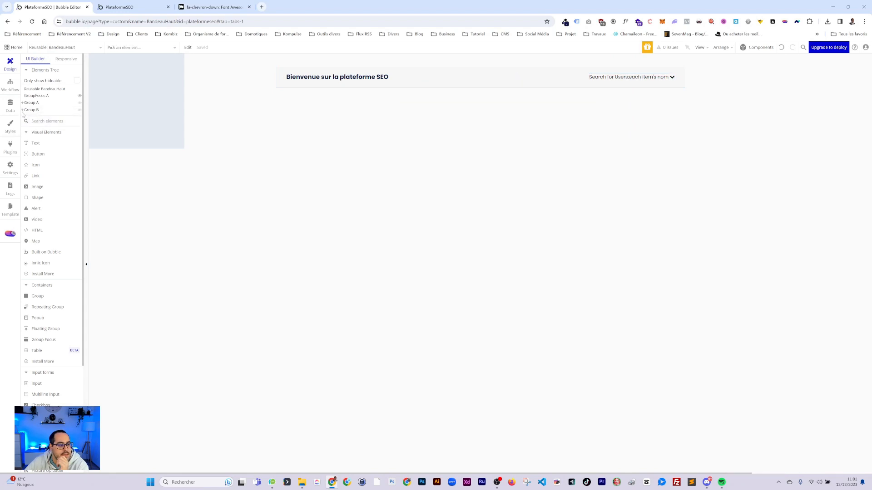
pyautogui.click(22, 110)
pyautogui.click(40, 117)
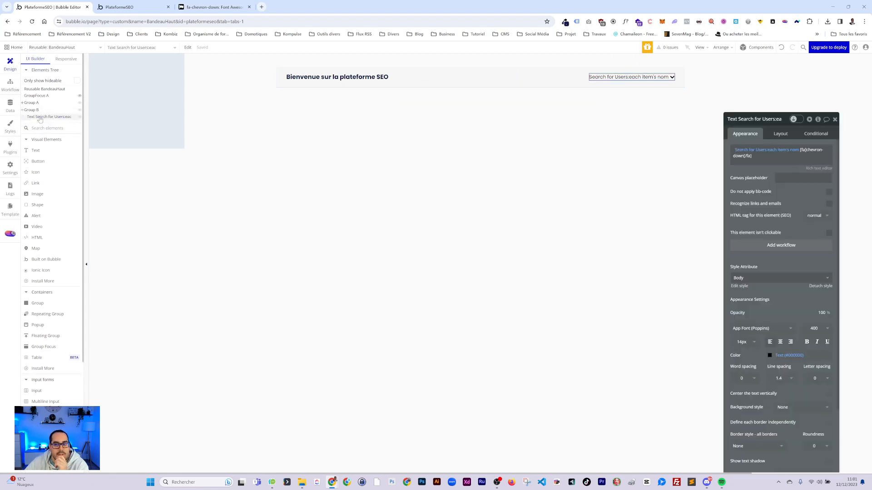
pyautogui.click(31, 110)
pyautogui.click(36, 118)
pyautogui.click(772, 119)
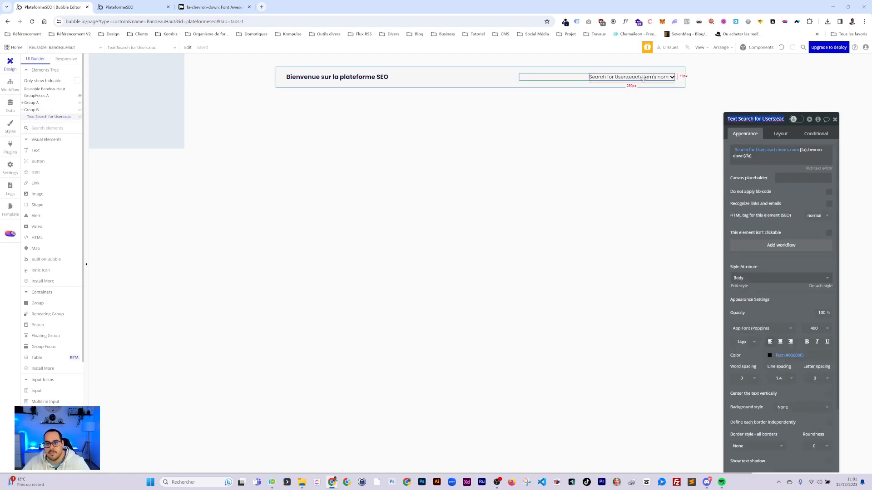
pyautogui.click(152, 78)
pyautogui.click(801, 150)
pyautogui.click(792, 169)
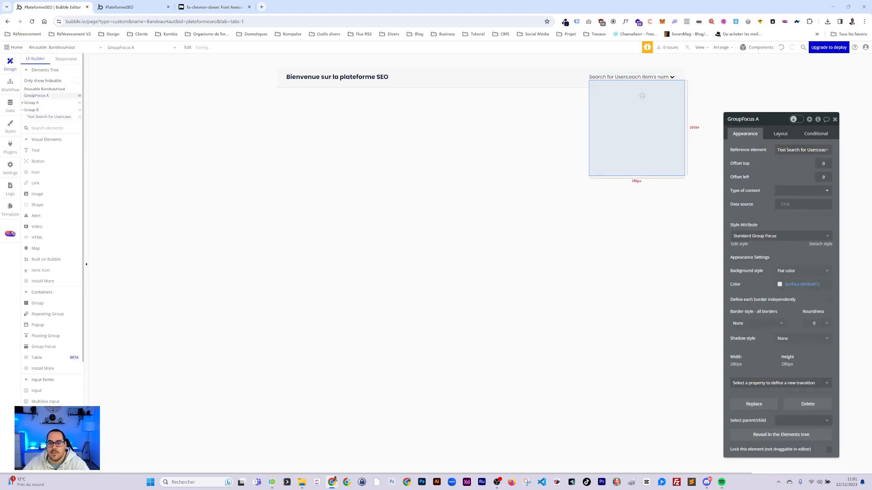
# Set the Group Focus's width to 200 px
pyautogui.click(780, 133)
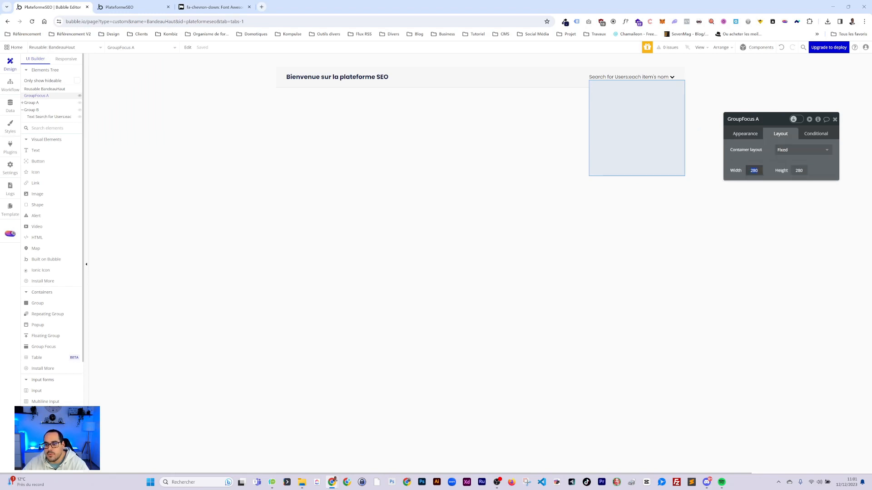
pyautogui.write('200')
pyautogui.click(789, 163)
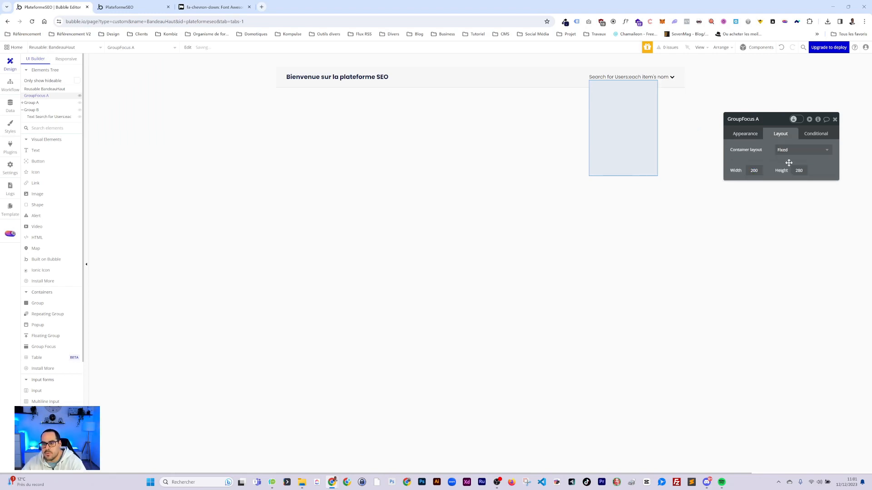
pyautogui.click(749, 134)
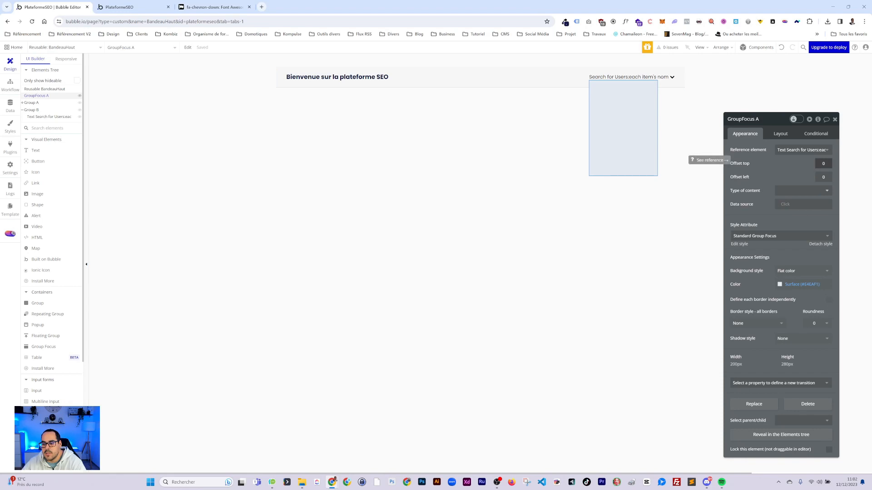
# Create a workflow that shows GroupFocus A when the user name text is clicked
pyautogui.click(666, 81)
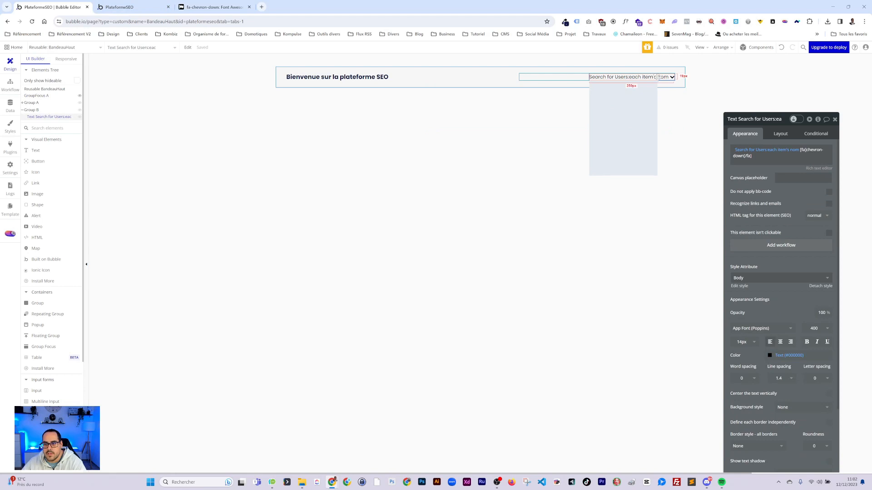
pyautogui.click(786, 245)
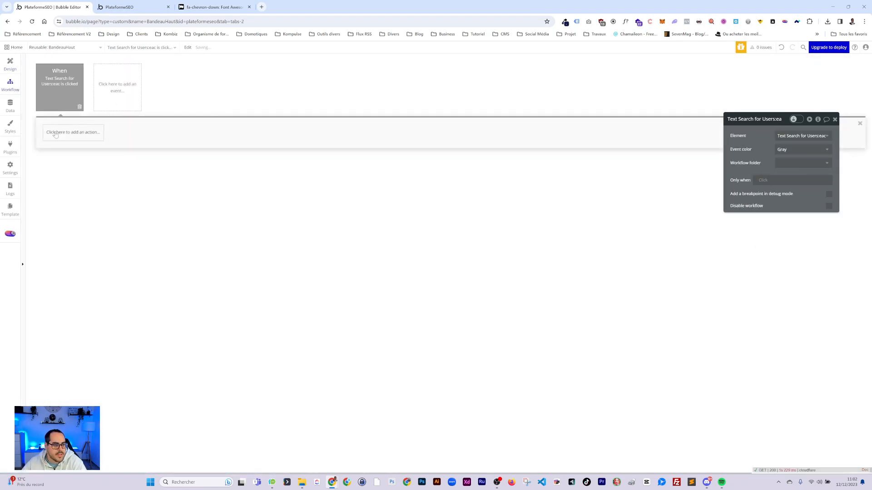
pyautogui.click(56, 132)
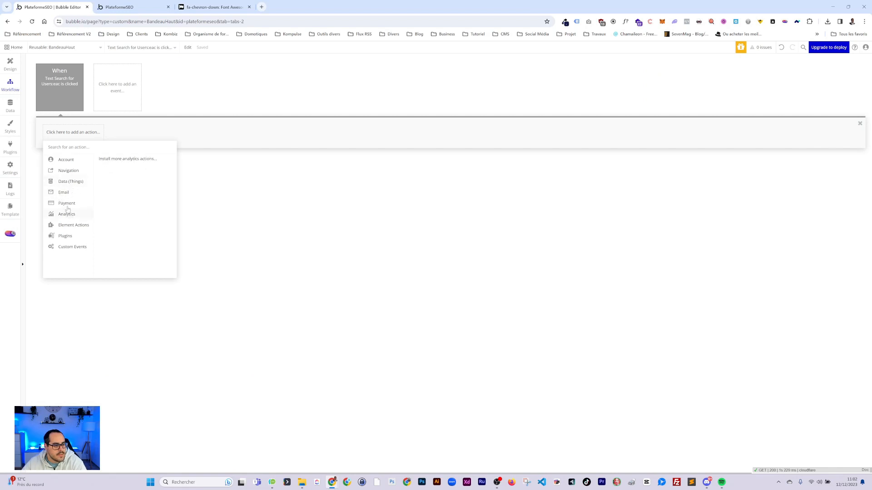
pyautogui.moveTo(72, 231)
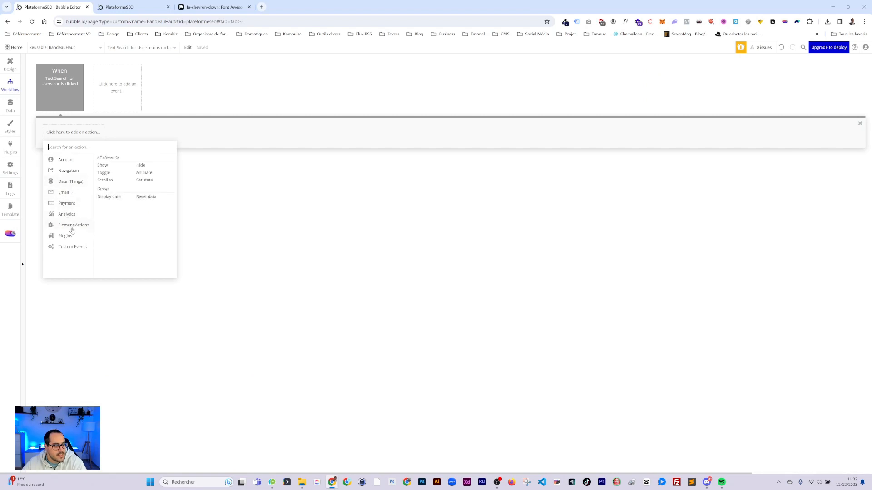
pyautogui.click(103, 166)
pyautogui.click(777, 137)
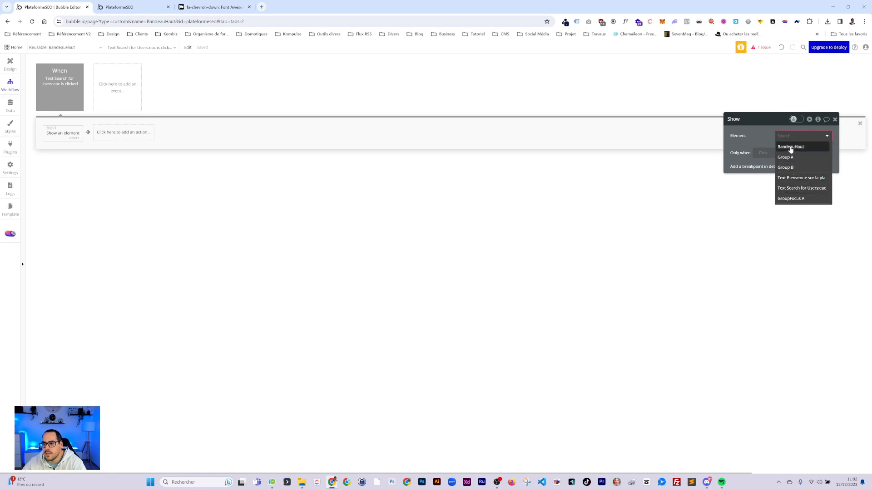
pyautogui.click(792, 199)
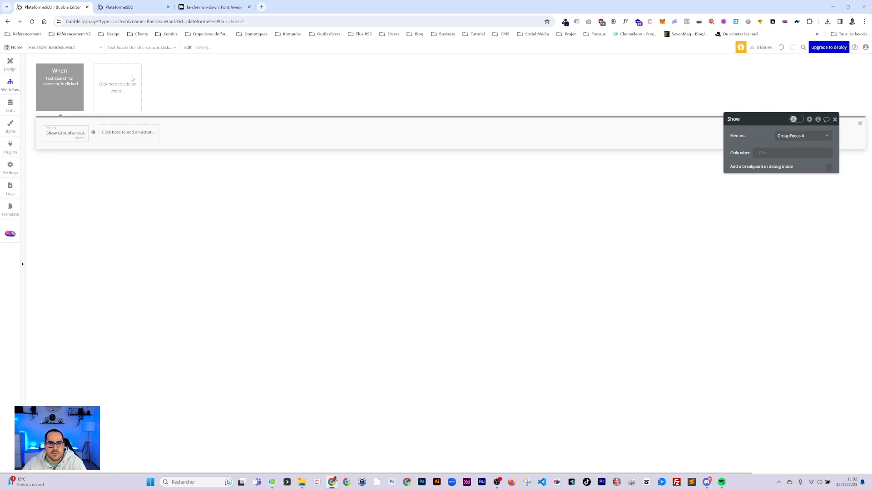
# In the tableau_de_bord page preview, test opening the dropdown from the header's user name
pyautogui.click(131, 9)
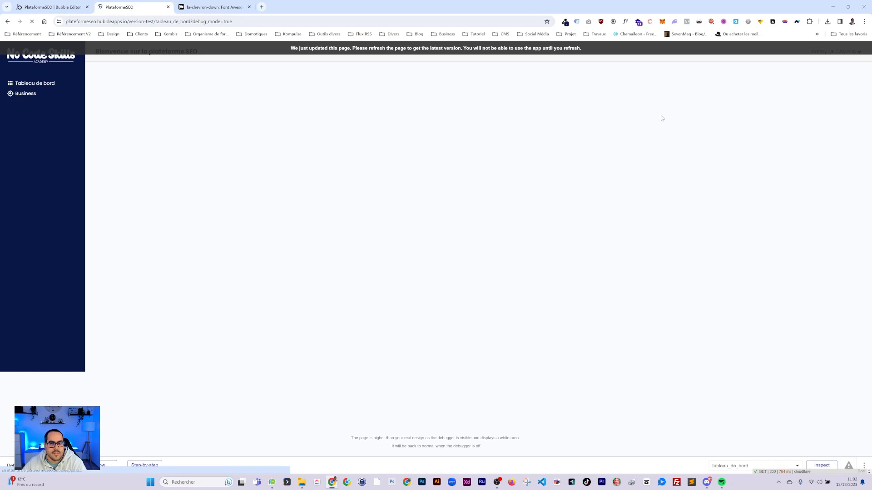
pyautogui.click(824, 53)
pyautogui.click(824, 53)
pyautogui.click(826, 52)
pyautogui.doubleClick(826, 53)
pyautogui.click(825, 52)
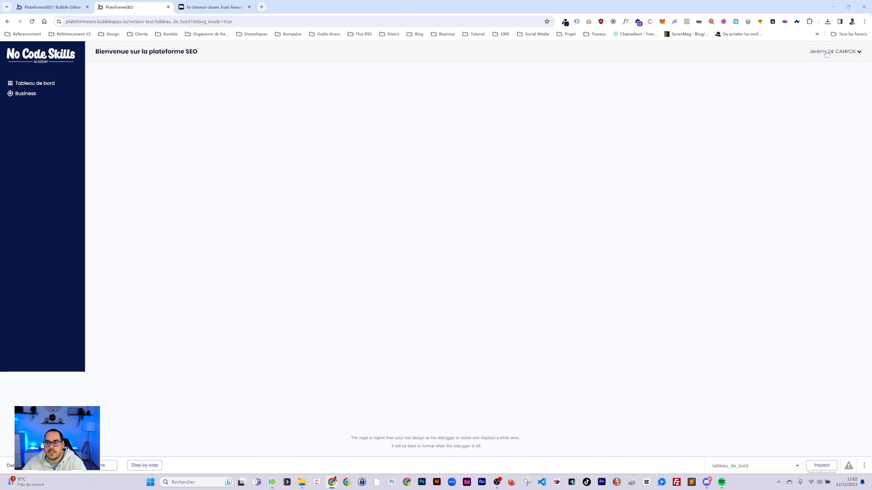
# Return to the BandeauHaut design in the editor and add a group inside GroupFocus A
pyautogui.click(52, 7)
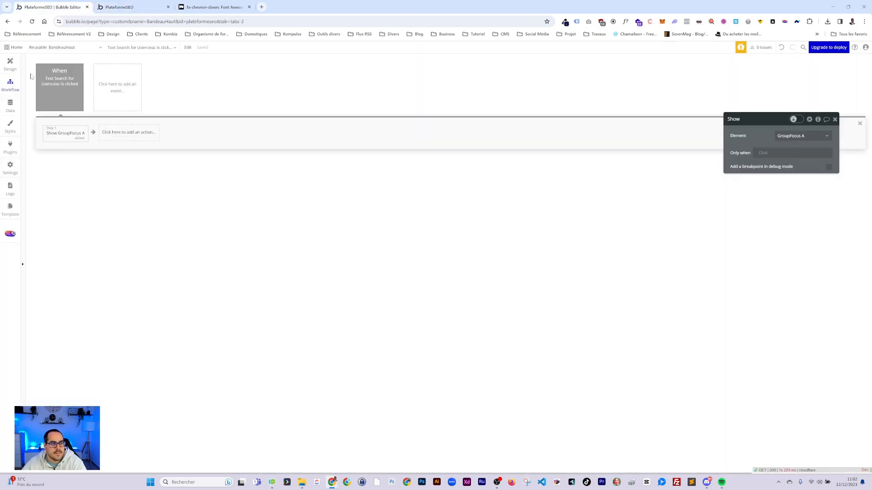
pyautogui.click(10, 64)
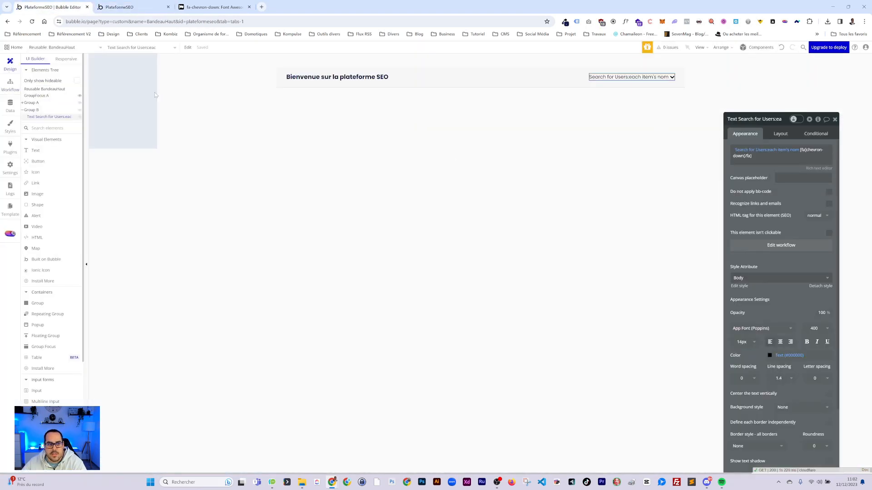
pyautogui.click(127, 82)
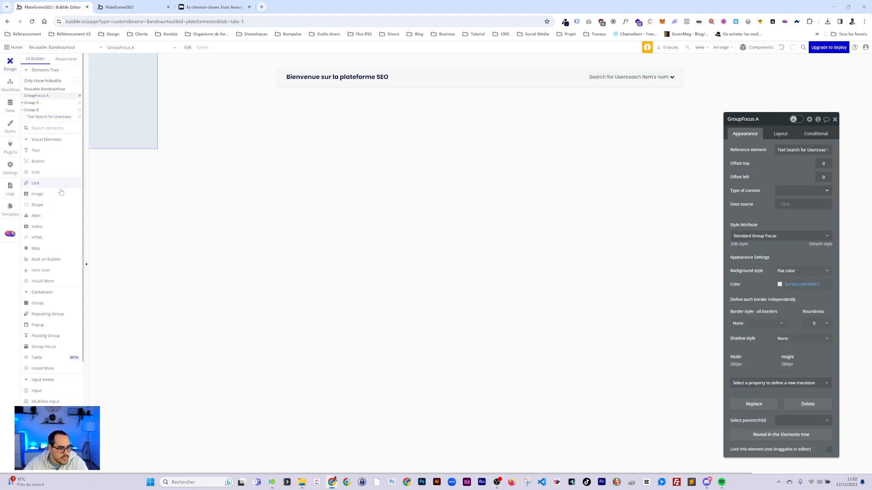
pyautogui.moveTo(41, 307); pyautogui.dragTo(127, 91)
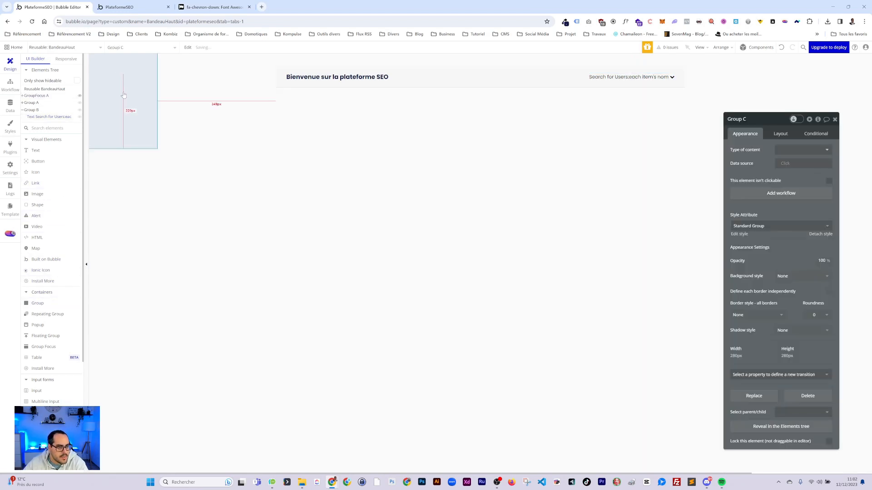
# Set GroupFocus A's container layout to Column
pyautogui.click(780, 134)
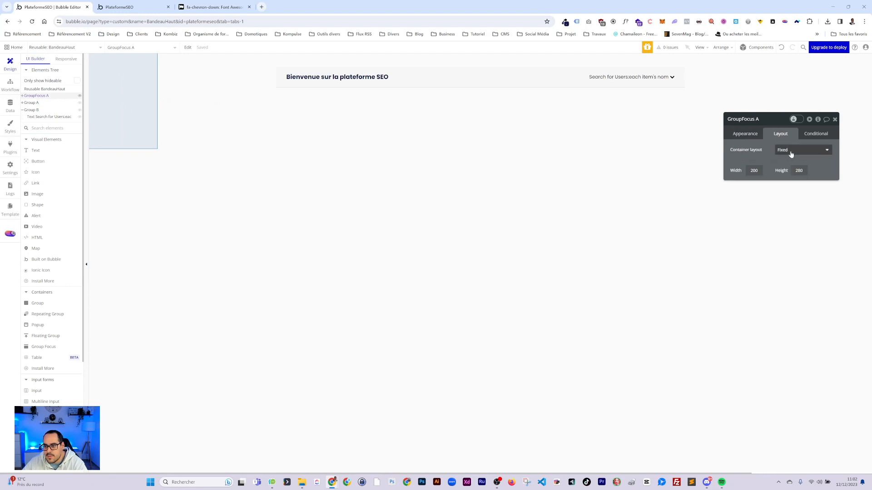
pyautogui.click(793, 150)
pyautogui.click(785, 202)
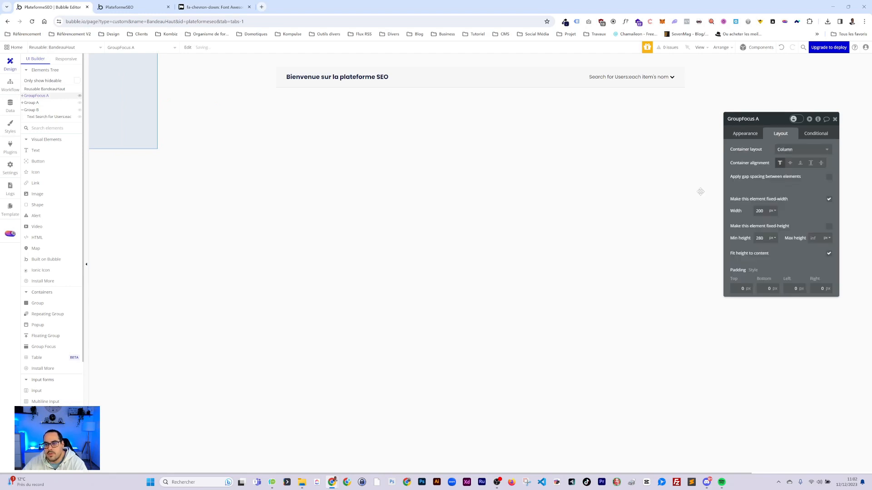
# Set the container layout of Group C inside GroupFocus A to Row
pyautogui.click(104, 91)
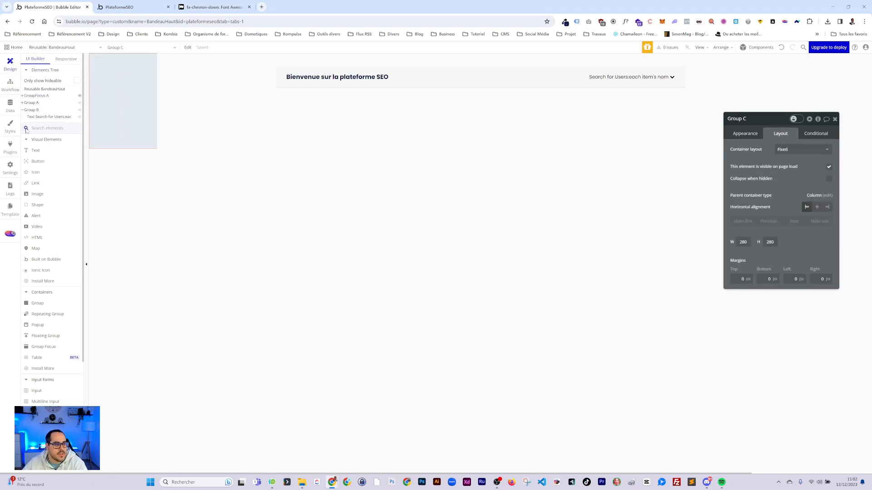
pyautogui.click(26, 96)
pyautogui.click(23, 96)
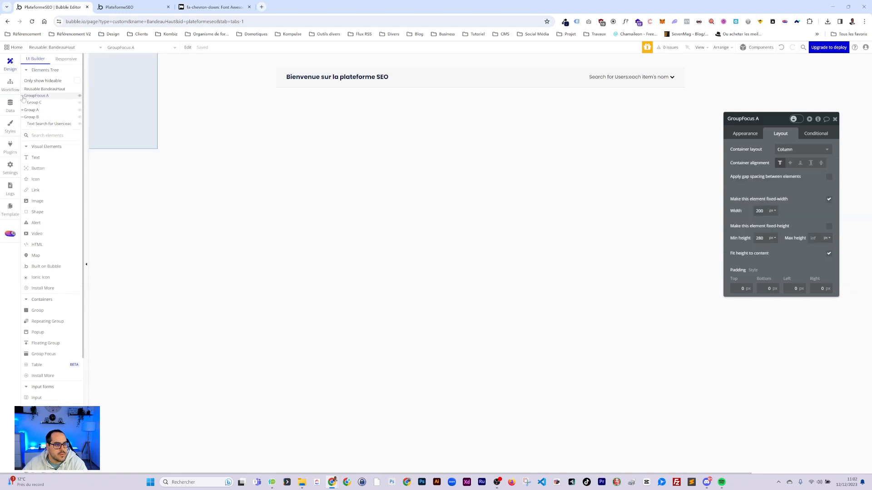
pyautogui.click(32, 103)
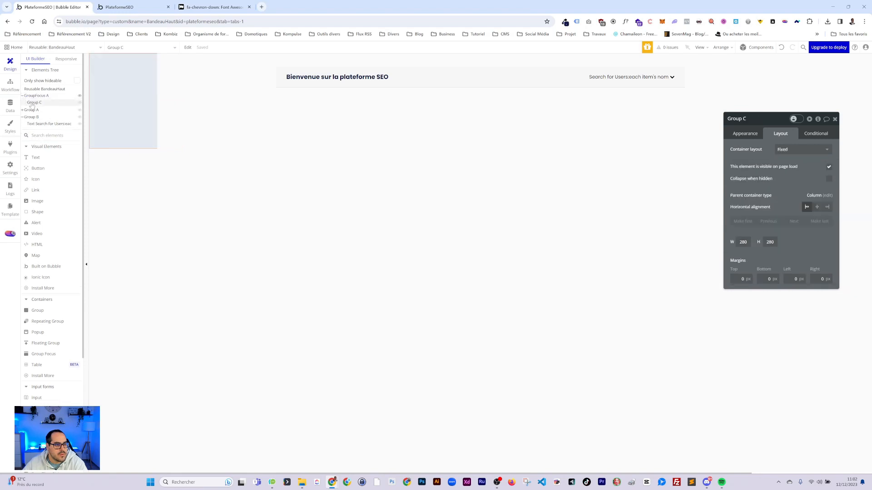
pyautogui.click(787, 150)
pyautogui.click(782, 192)
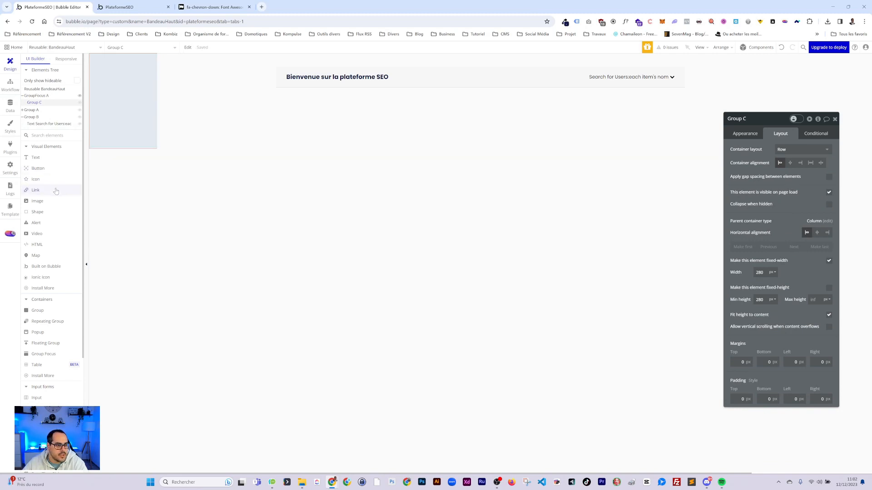
# Add an Ionic icon inside Group C and set its width and height to 20 px
pyautogui.moveTo(37, 180); pyautogui.dragTo(107, 97)
pyautogui.scroll(-1, 41, 297)
pyautogui.scroll(-1, 41, 254)
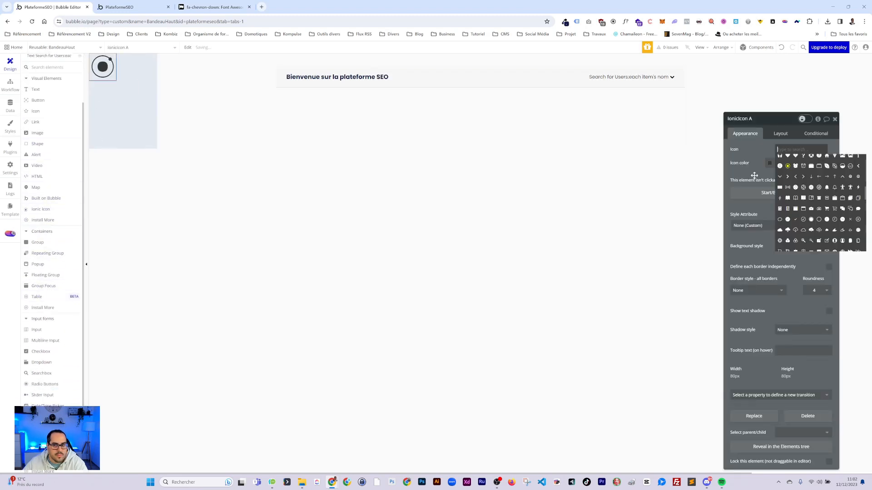
pyautogui.click(778, 135)
pyautogui.moveTo(762, 226); pyautogui.dragTo(744, 227)
pyautogui.write('20')
pyautogui.press('Tab')
pyautogui.write('20')
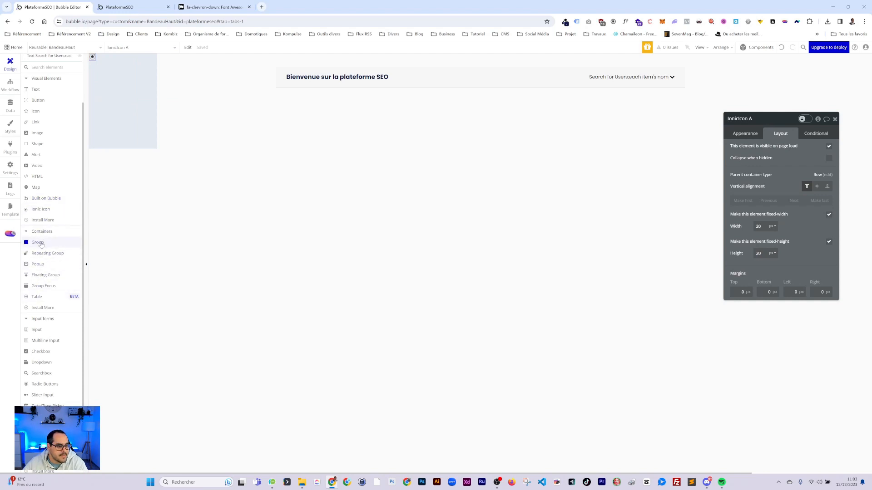
# Add the text "Déconnexion" beside the icon in Group C, without fixed width and with minimum width and height of 0 px
pyautogui.moveTo(36, 89); pyautogui.dragTo(118, 64)
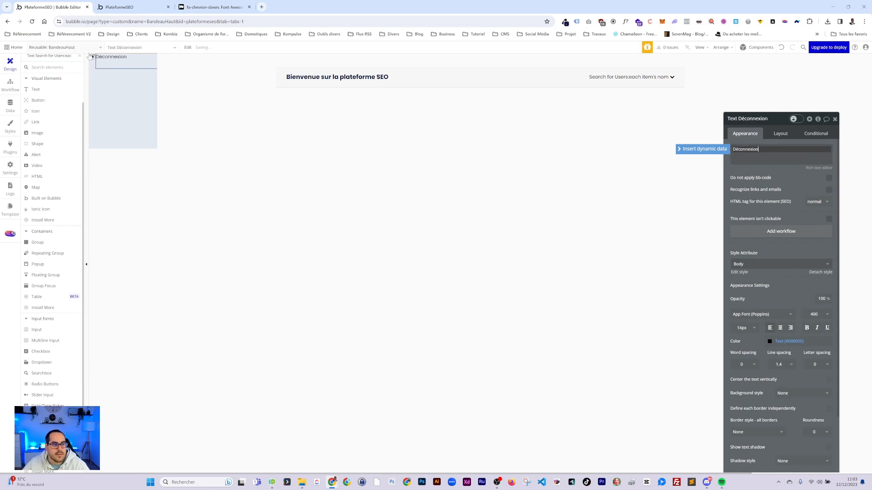
pyautogui.click(518, 161)
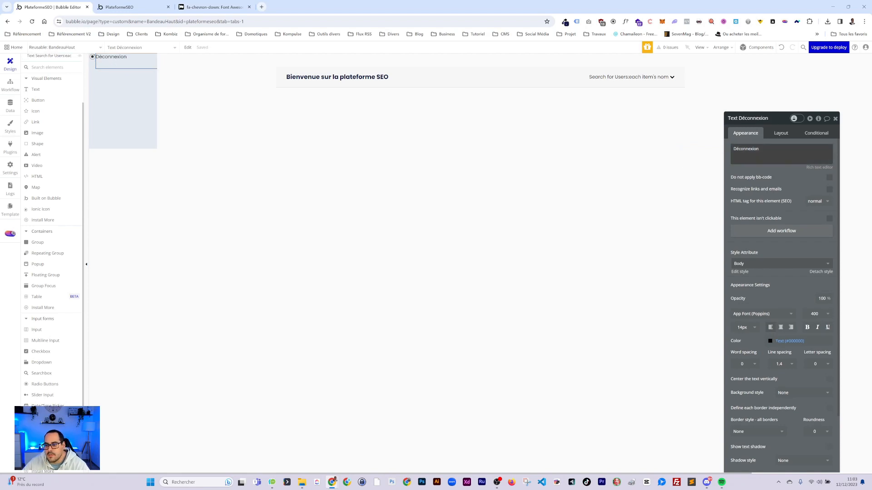
pyautogui.click(780, 133)
pyautogui.doubleClick(760, 253)
pyautogui.write('00')
pyautogui.click(829, 214)
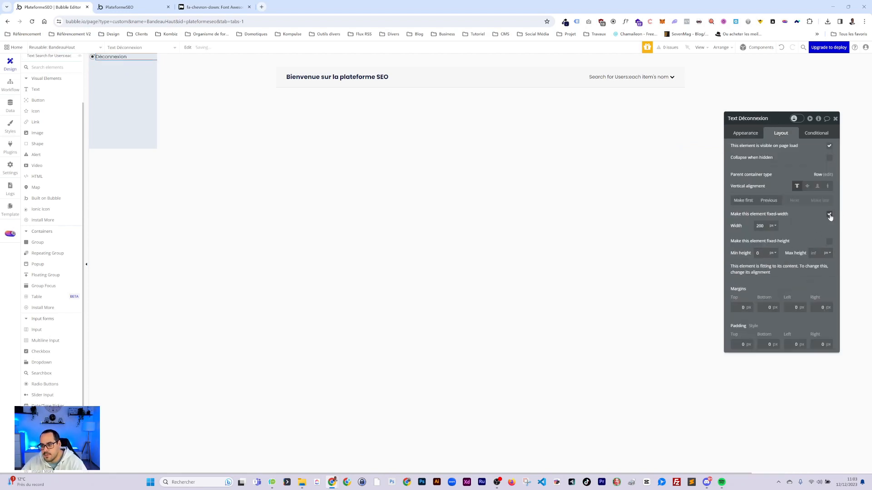
pyautogui.doubleClick(759, 226)
pyautogui.write('00')
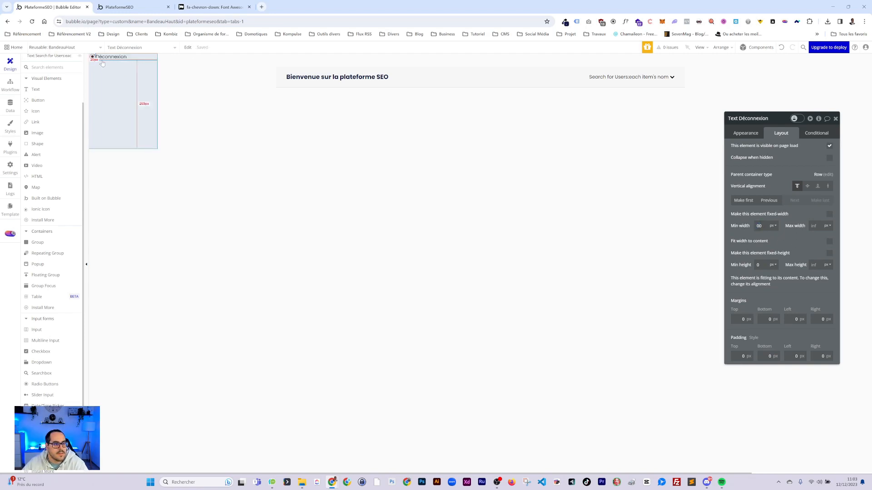
# Apply gap spacing between the elements of Group C with a column gap of 10 px
pyautogui.scroll(3, 34, 99)
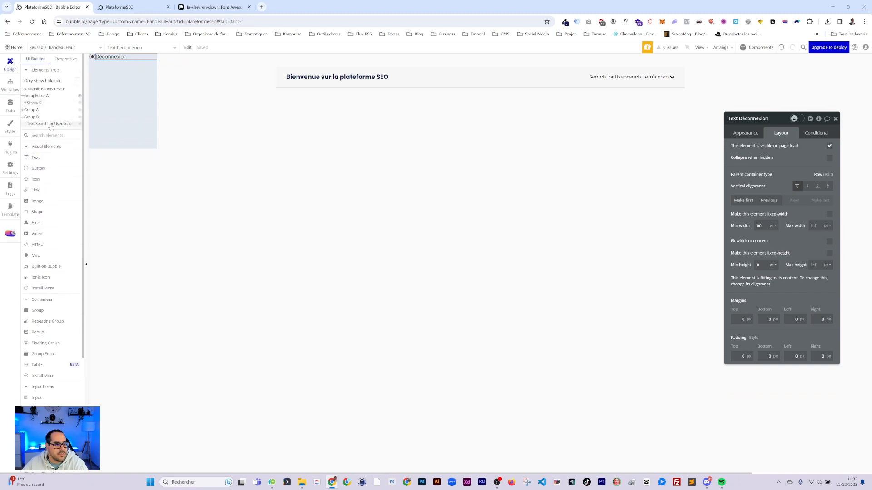
pyautogui.click(33, 103)
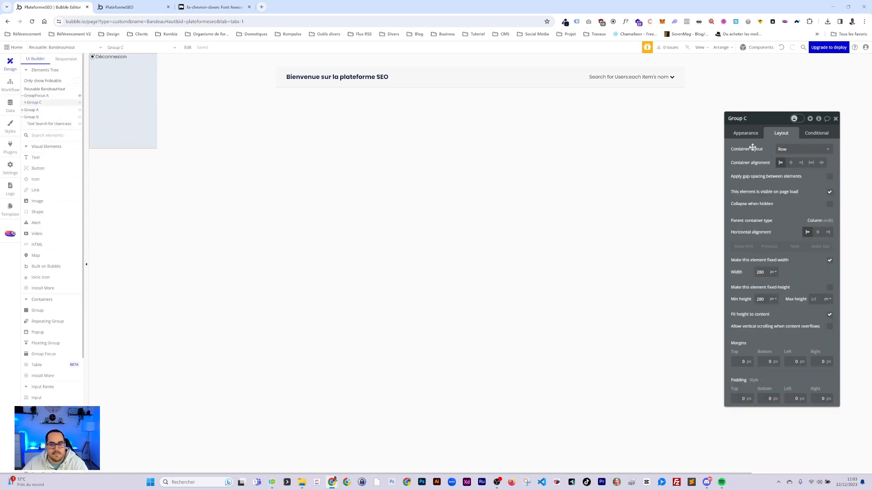
pyautogui.click(830, 176)
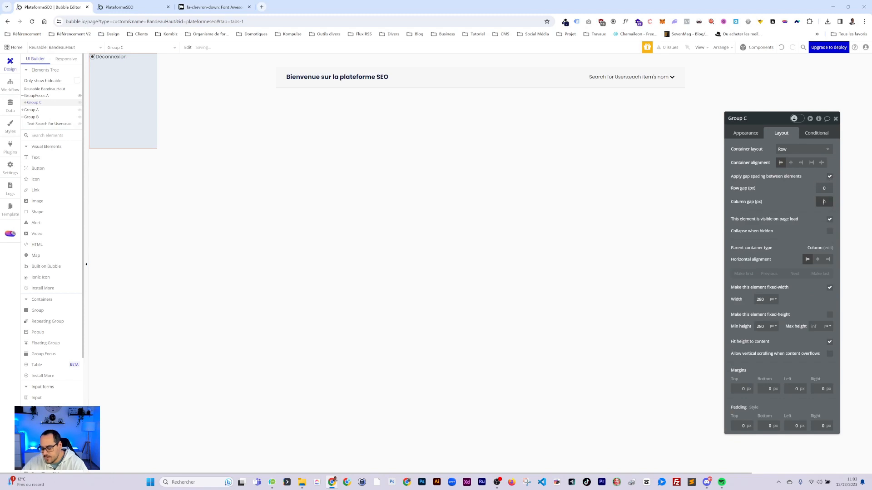
pyautogui.write('10')
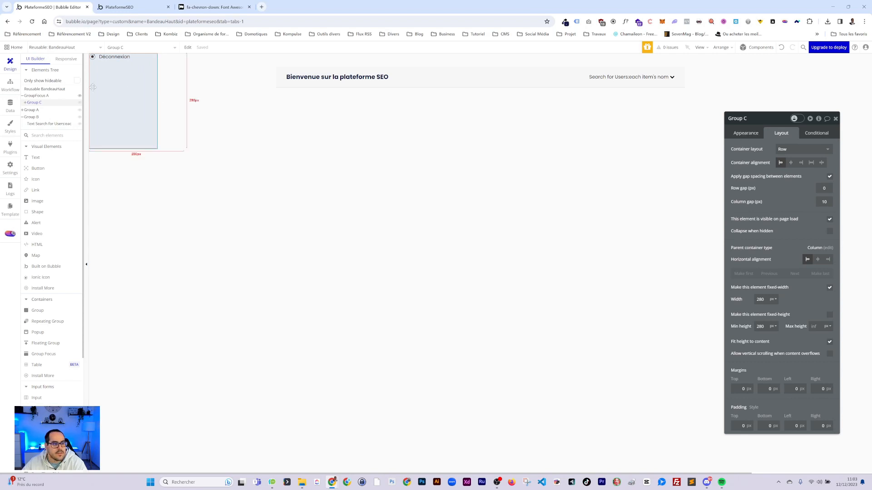
# Set the fixed width of GroupFocus A to 150 px
pyautogui.click(39, 96)
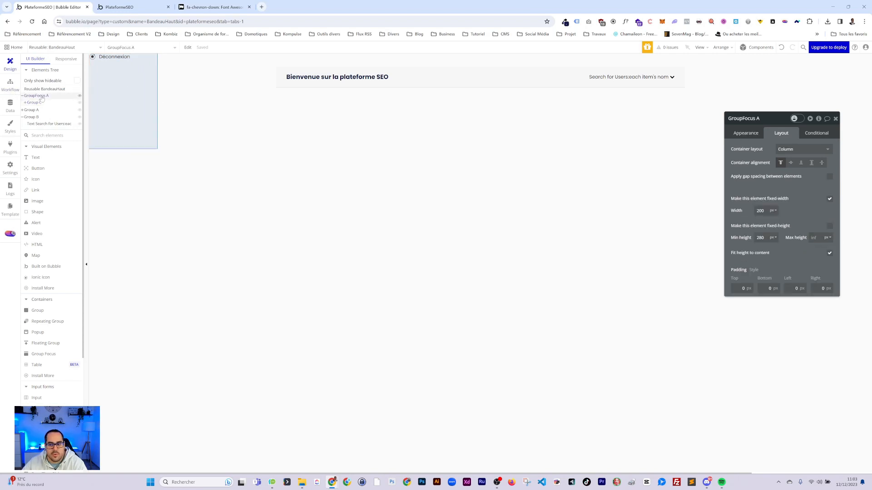
pyautogui.moveTo(765, 211); pyautogui.dragTo(750, 211)
pyautogui.write('150')
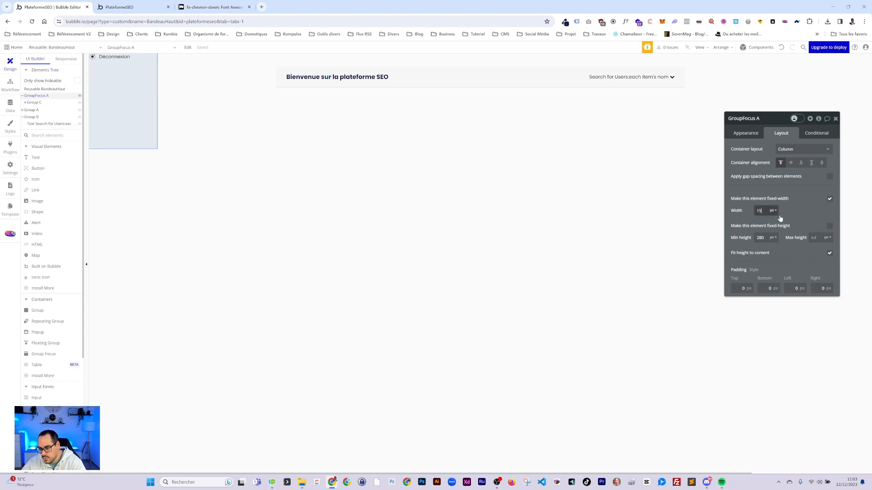
pyautogui.click(806, 211)
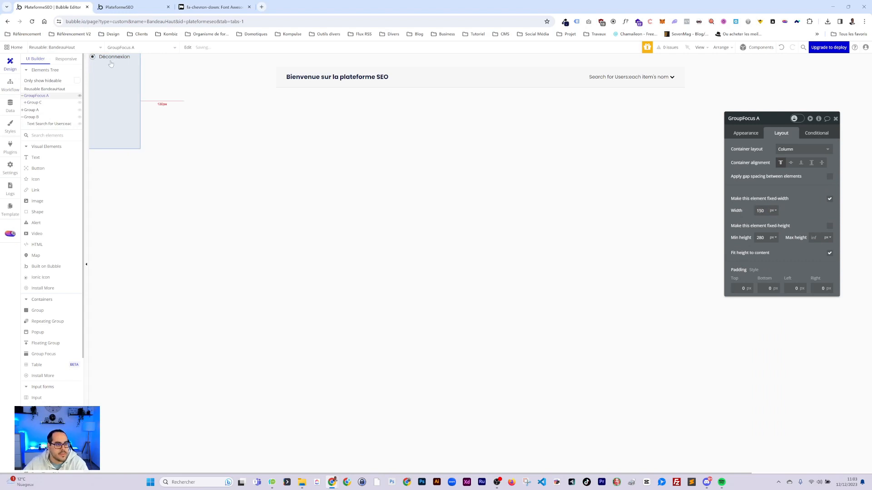
# Give GroupFocus A a padding of 10 px on all four sides
pyautogui.click(94, 58)
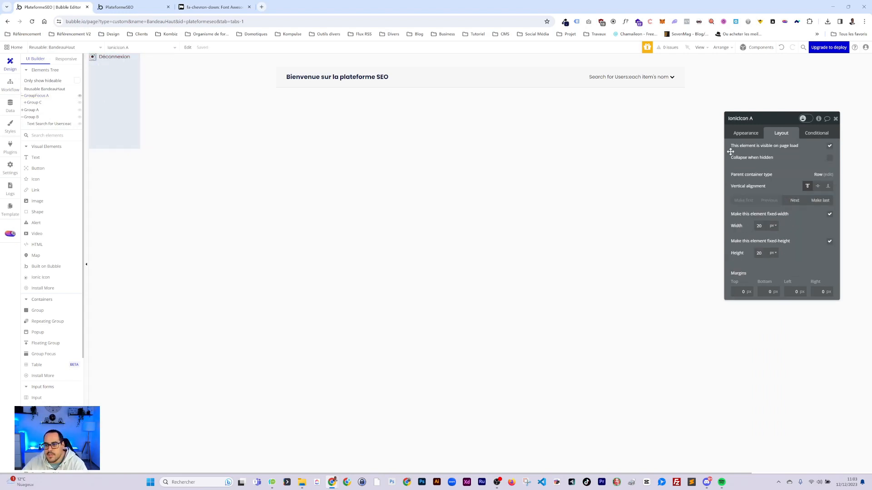
pyautogui.click(129, 121)
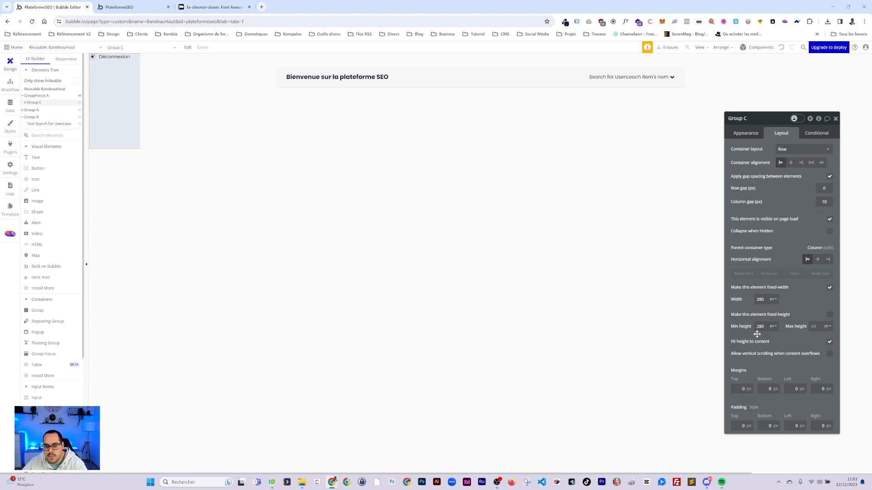
pyautogui.click(108, 107)
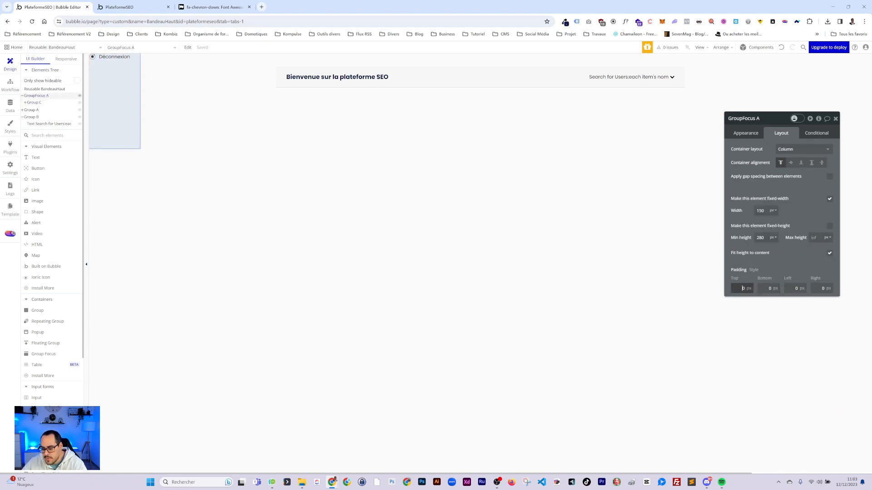
pyautogui.write('10')
pyautogui.press('Tab')
pyautogui.write('10')
pyautogui.press('Tab')
pyautogui.write('10')
pyautogui.press('Tab')
pyautogui.write('10')
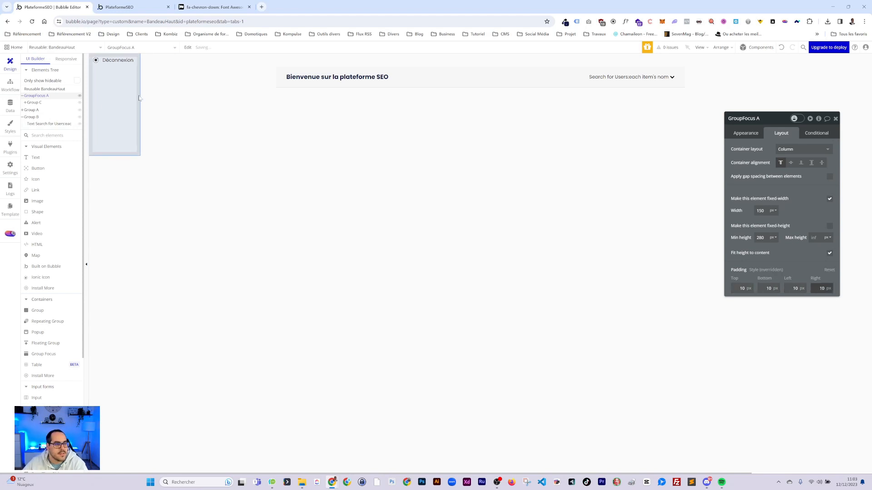
# Choose a logout arrow symbol for the Ionic icon beside the Déconnexion text
pyautogui.click(95, 60)
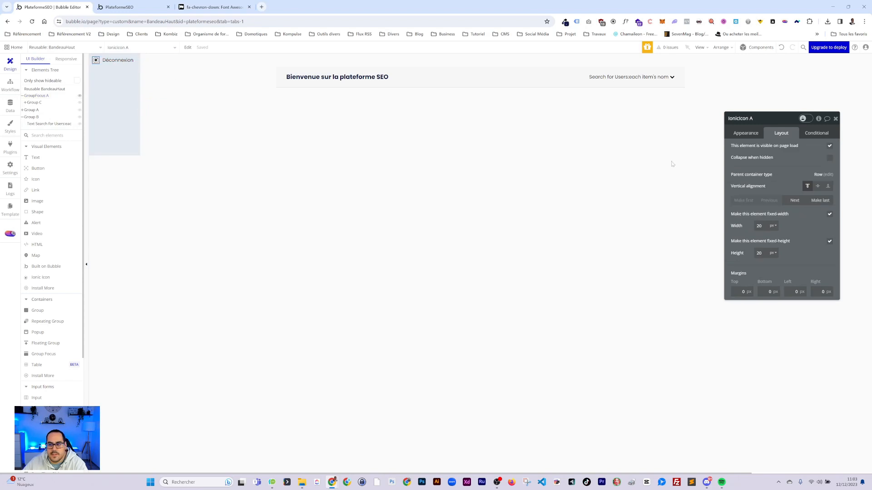
pyautogui.click(746, 133)
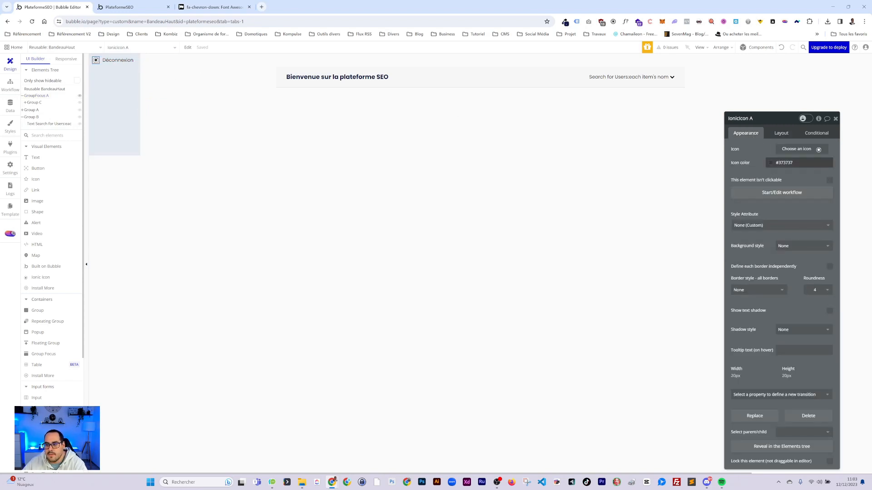
pyautogui.click(799, 150)
pyautogui.scroll(-13, 807, 197)
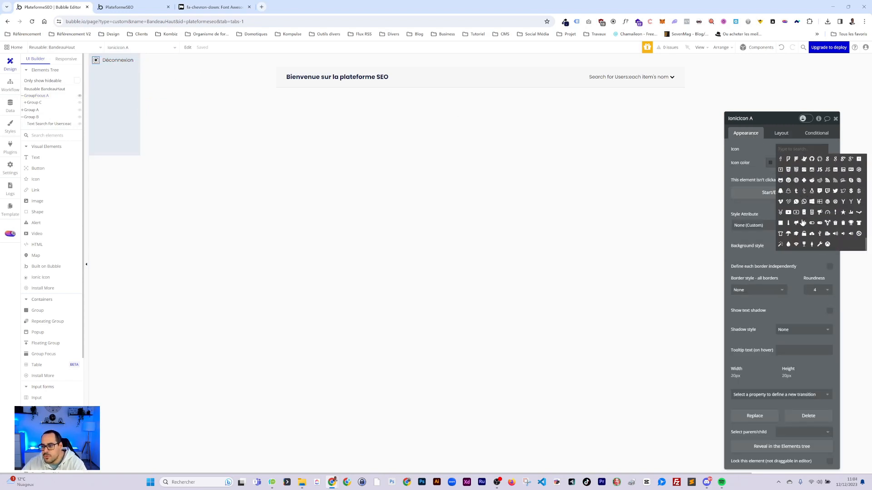
pyautogui.scroll(5, 808, 233)
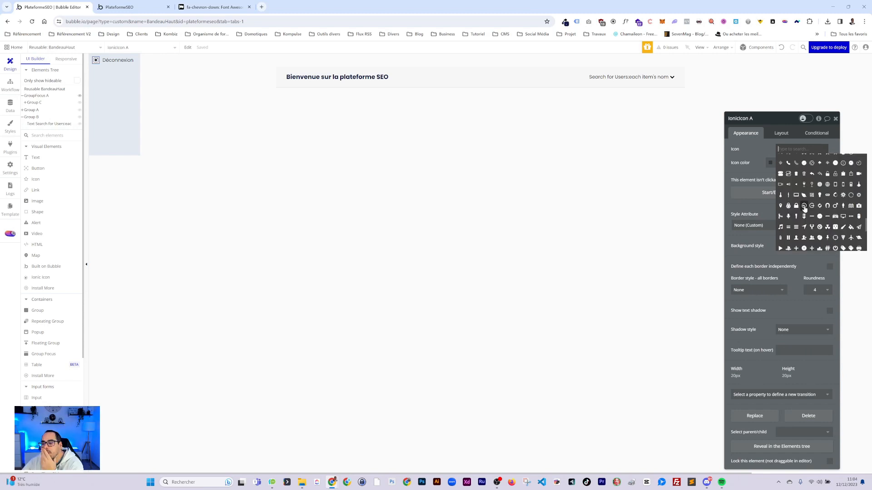
pyautogui.click(818, 227)
# Remove Group C's fixed width and set its minimum width and minimum height to 0 px
pyautogui.click(125, 73)
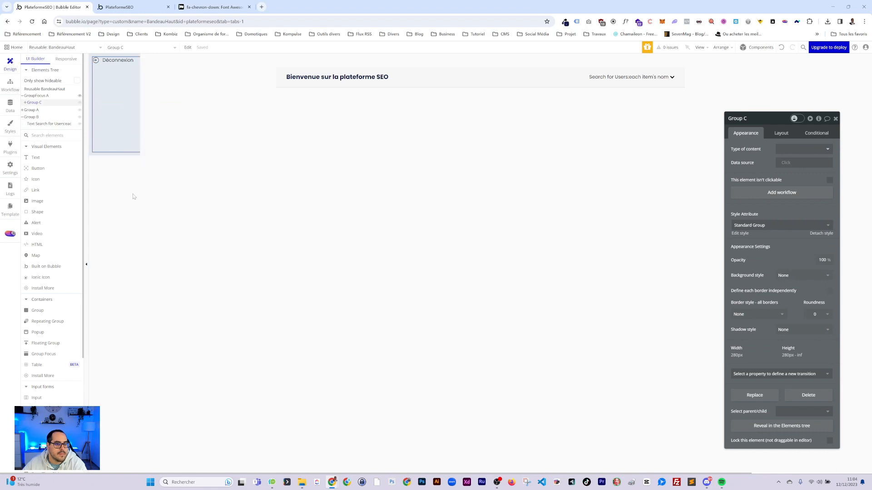
pyautogui.click(781, 133)
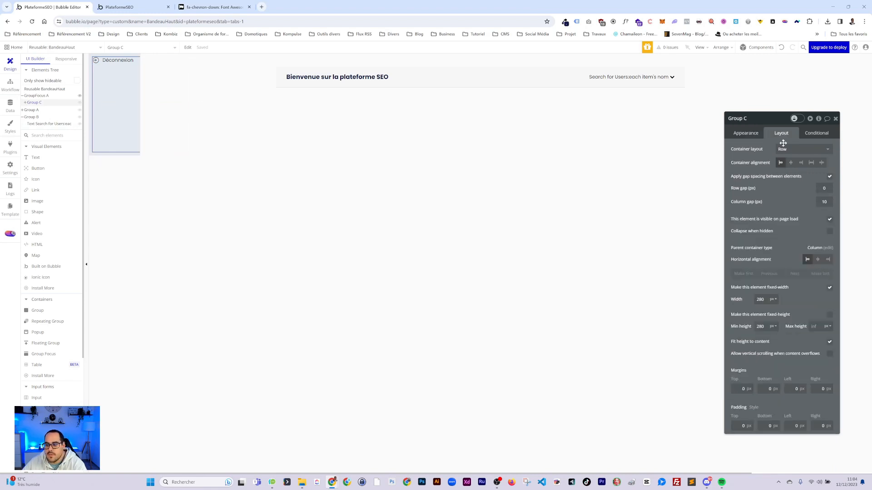
pyautogui.moveTo(783, 321); pyautogui.dragTo(771, 322)
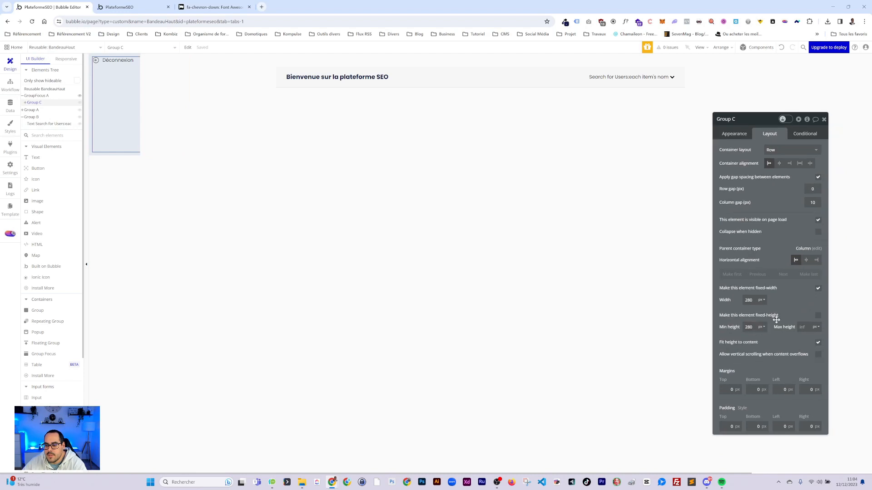
pyautogui.click(817, 289)
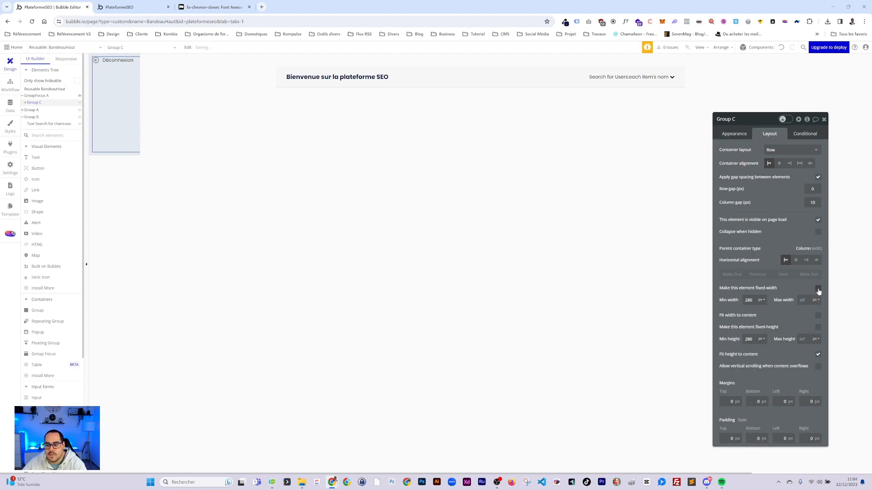
pyautogui.click(817, 289)
pyautogui.click(746, 327)
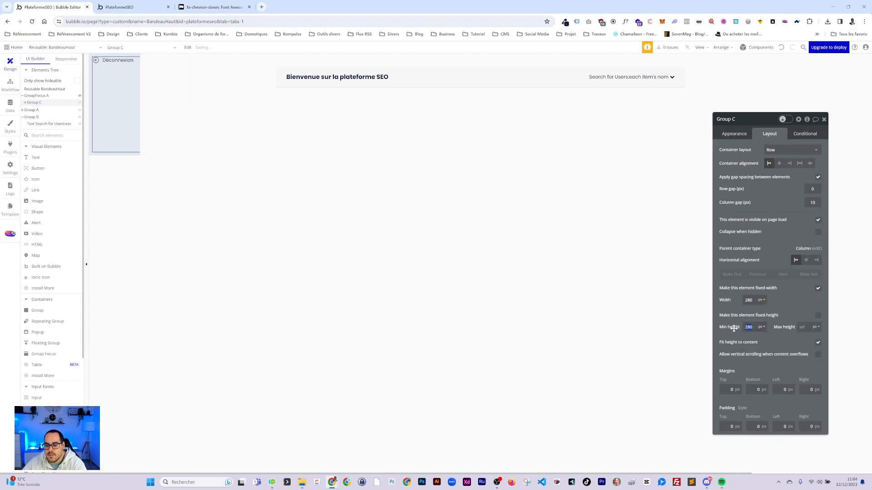
pyautogui.write('0')
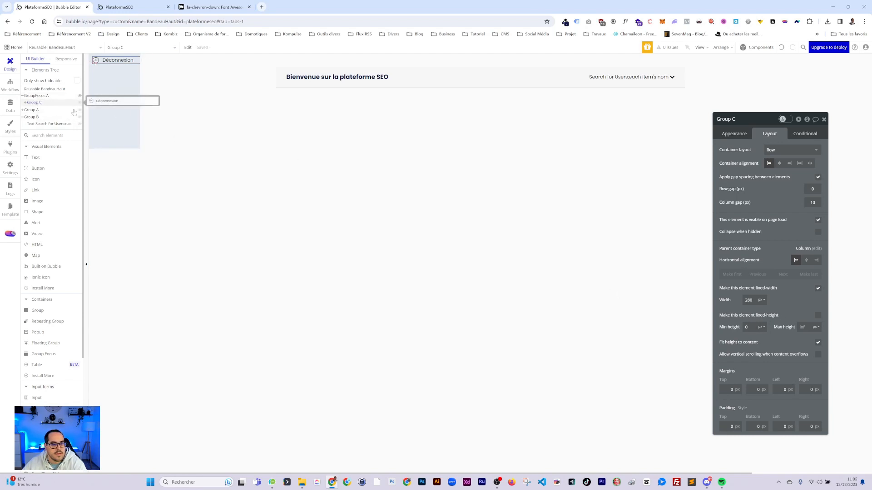
pyautogui.click(817, 289)
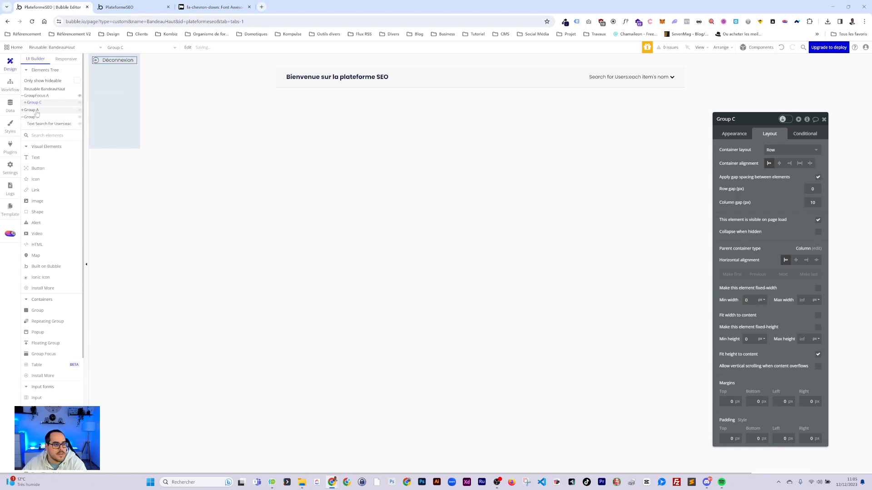
# Set the minimum height of GroupFocus A to 0 px
pyautogui.click(36, 95)
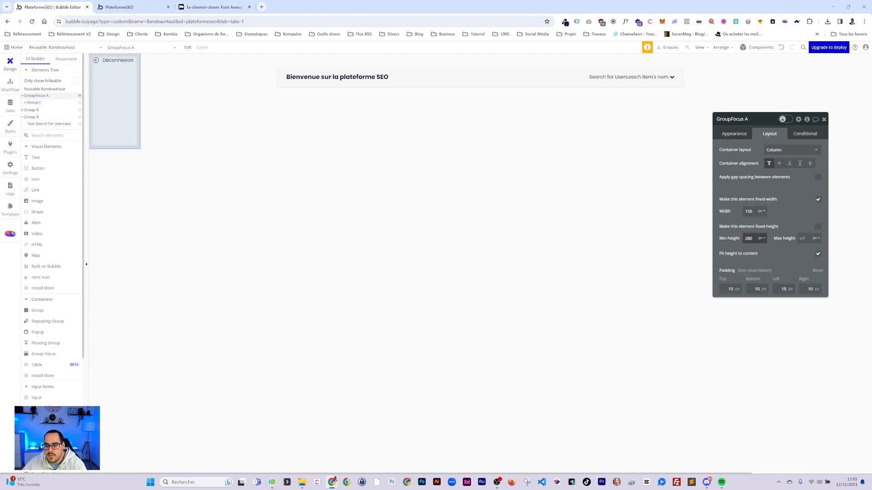
pyautogui.moveTo(753, 238); pyautogui.dragTo(742, 240)
pyautogui.click(792, 224)
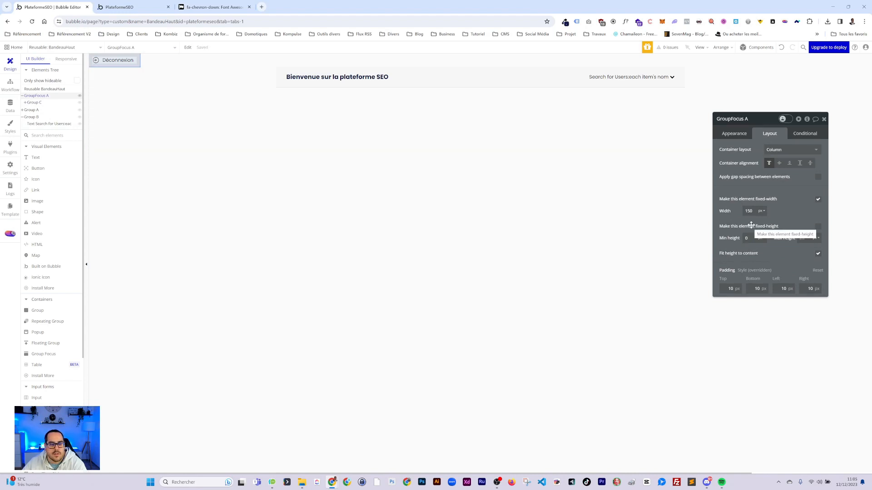
# Reload the tableau_de_bord preview and open the dropdown under the user name to check its layout
pyautogui.click(130, 10)
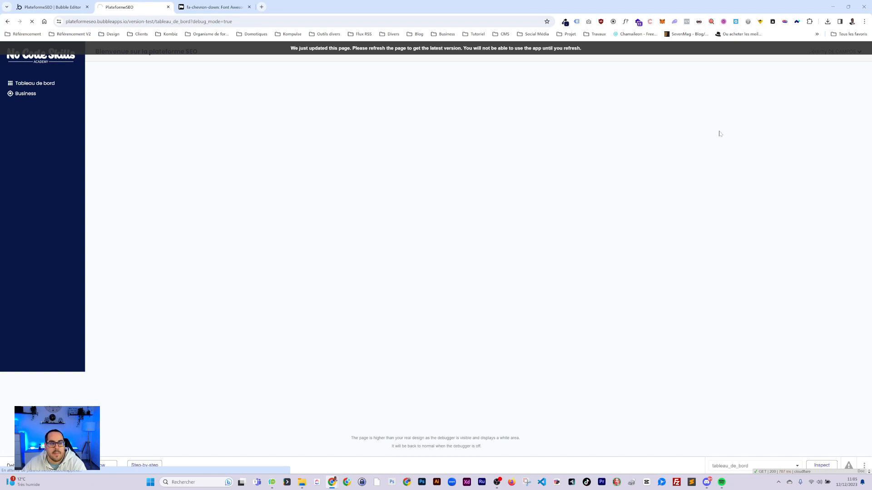
pyautogui.click(839, 53)
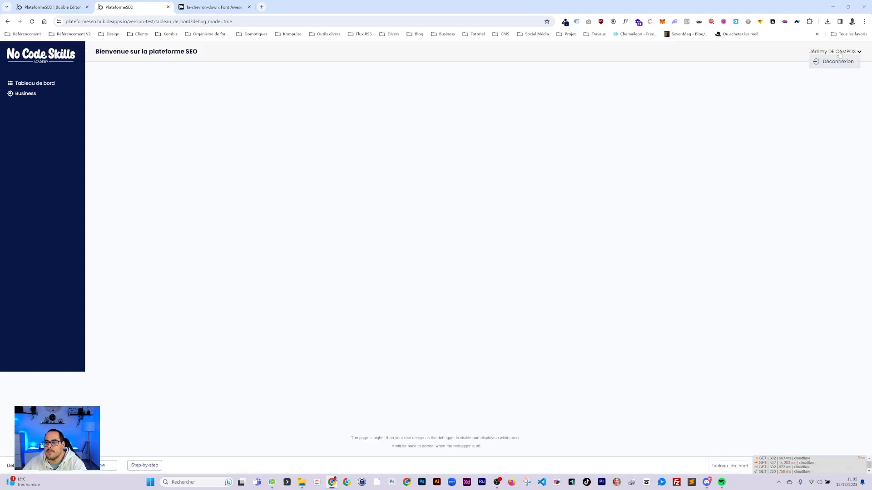
pyautogui.click(63, 9)
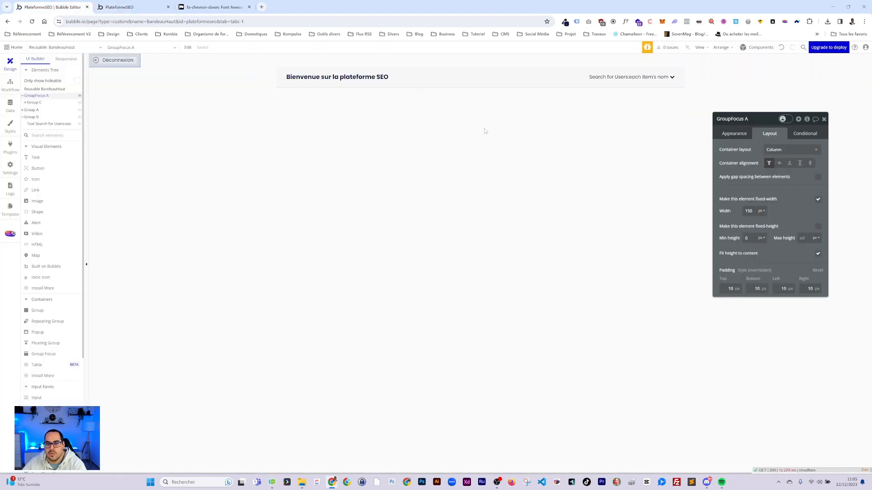
# Try a top offset of 20 for GroupFocus A, and set it to 10
pyautogui.click(734, 134)
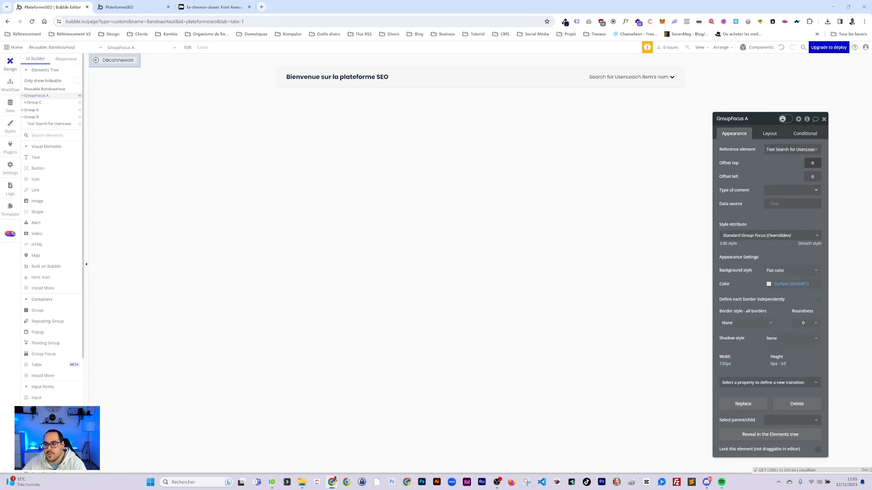
pyautogui.write('2')
pyautogui.click(780, 162)
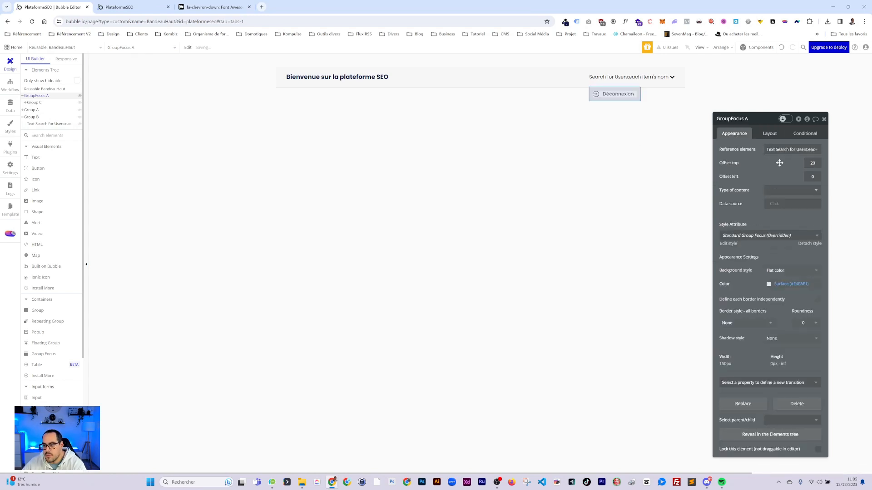
pyautogui.click(810, 163)
pyautogui.write('10')
pyautogui.click(774, 167)
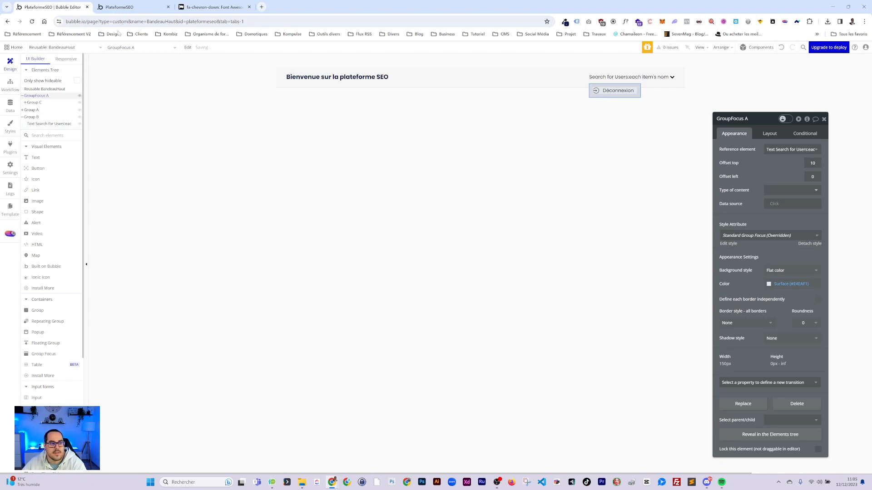
# Refresh the tableau_de_bord preview and reopen the user dropdown to check its spacing below the name
pyautogui.click(129, 7)
pyautogui.click(137, 52)
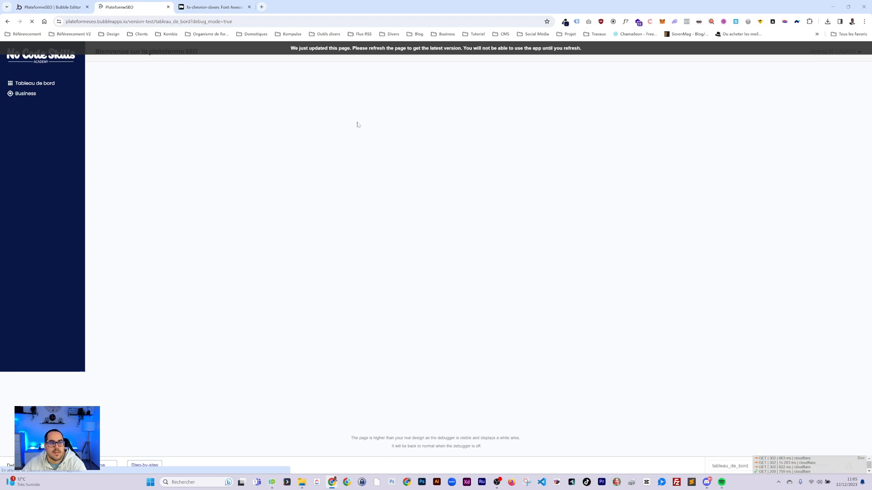
pyautogui.click(834, 53)
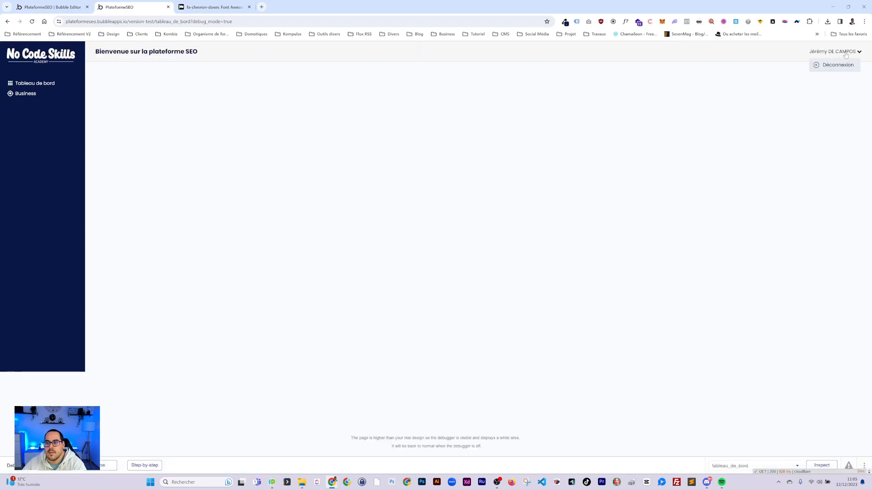
# Return to the editor and reselect Standard Group Focus as the style of GroupFocus A
pyautogui.click(49, 7)
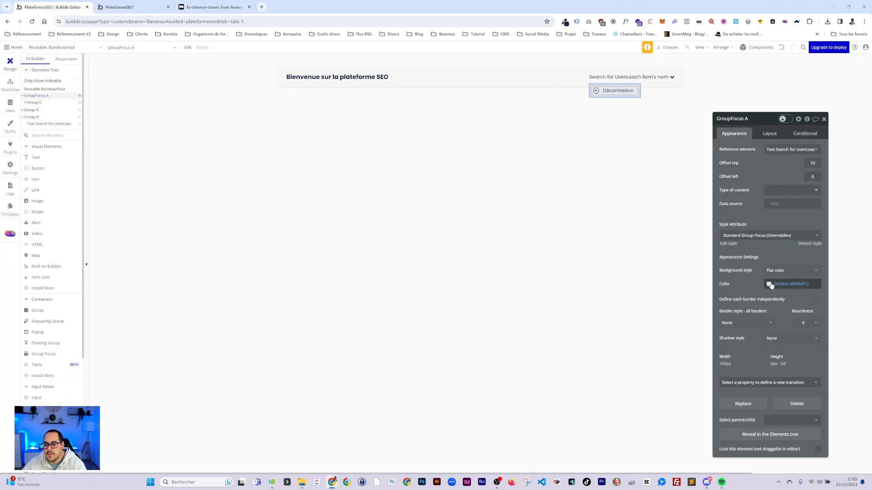
pyautogui.click(747, 236)
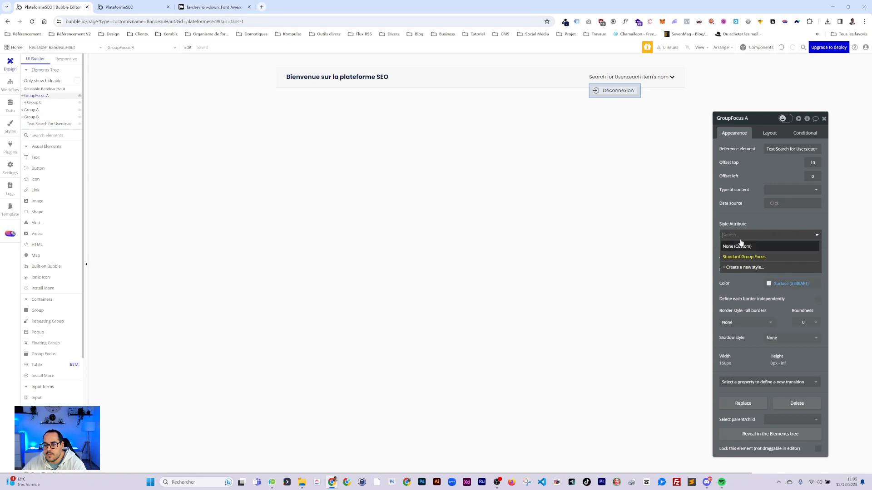
pyautogui.click(743, 256)
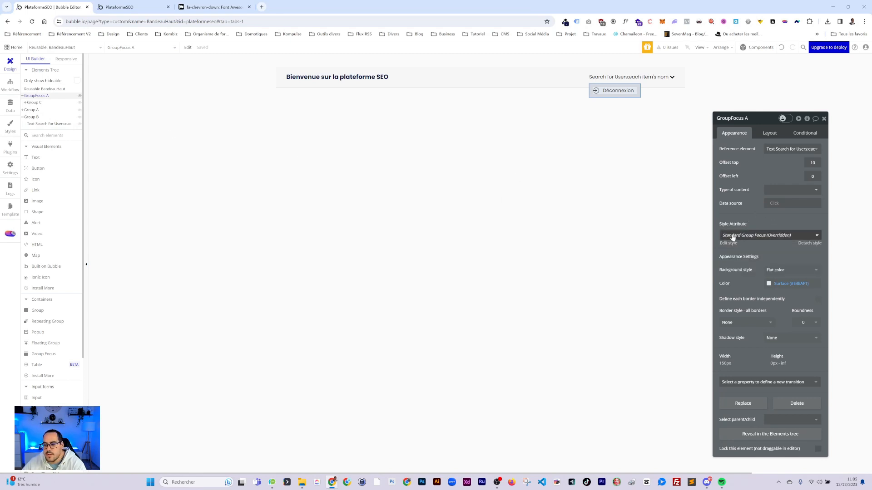
# Create a Group Focus style named "Fond gris" from the style of GroupFocus A
pyautogui.click(772, 235)
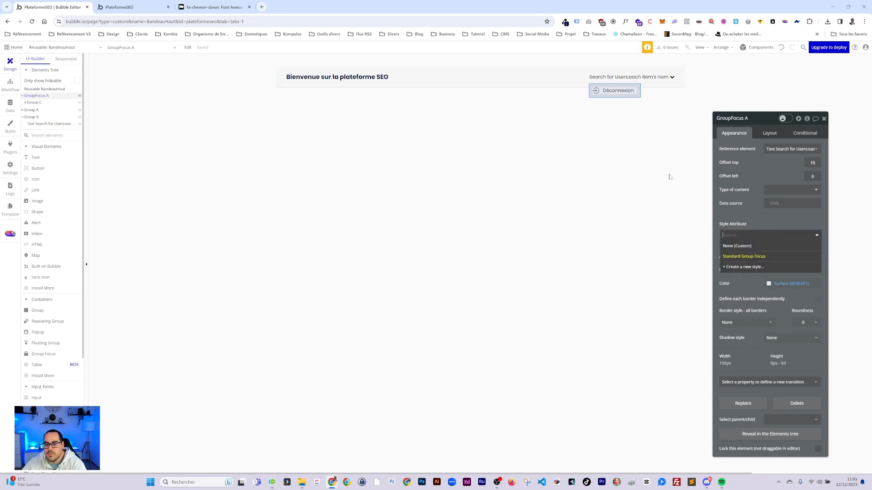
pyautogui.click(743, 267)
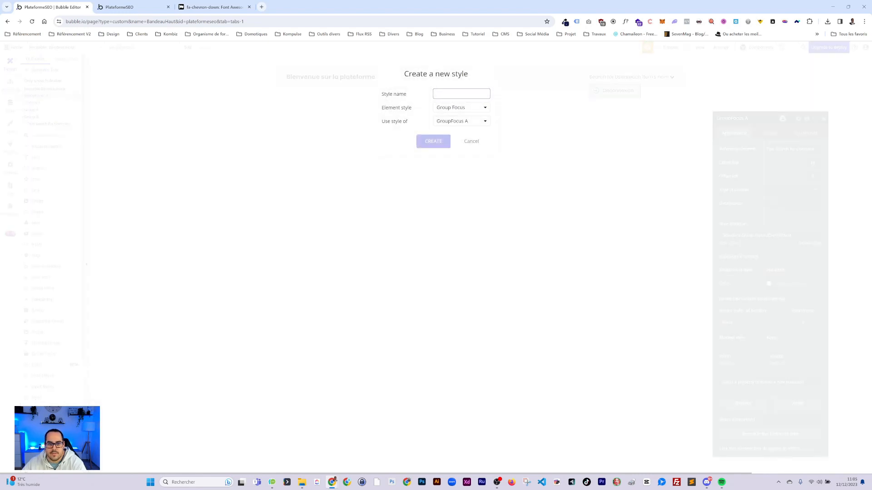
pyautogui.write('Fond')
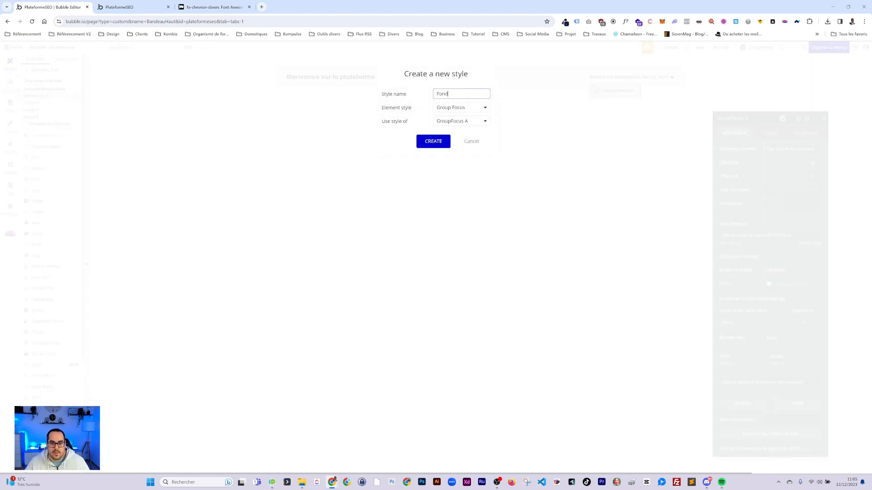
pyautogui.write(' gris')
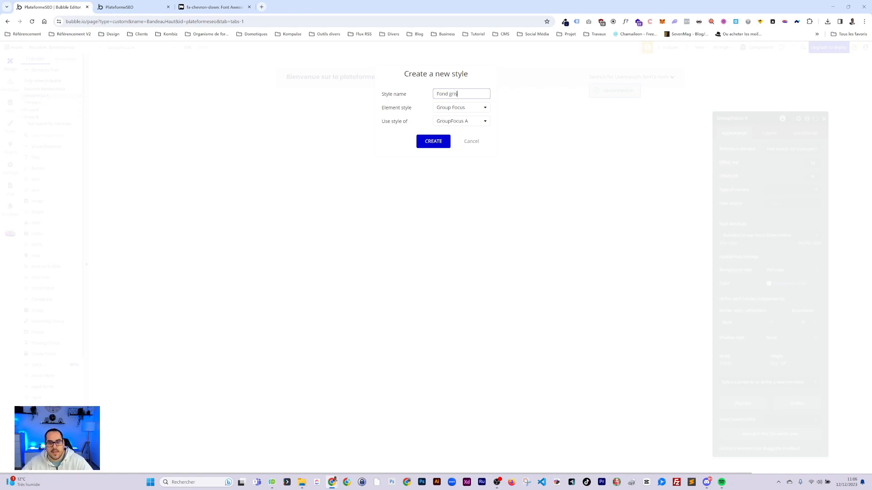
pyautogui.click(434, 142)
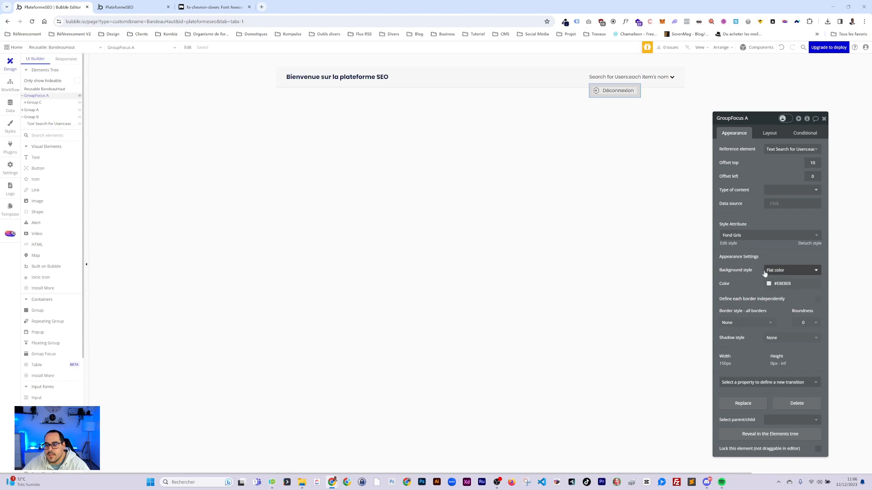
# Open the Fond gris style for editing and sample the header's background colour in the tableau_de_bord preview
pyautogui.click(727, 244)
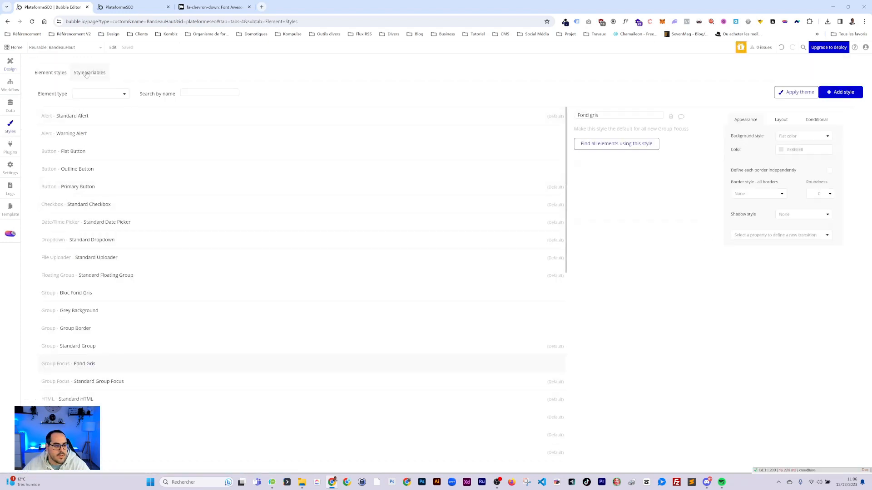
pyautogui.click(129, 7)
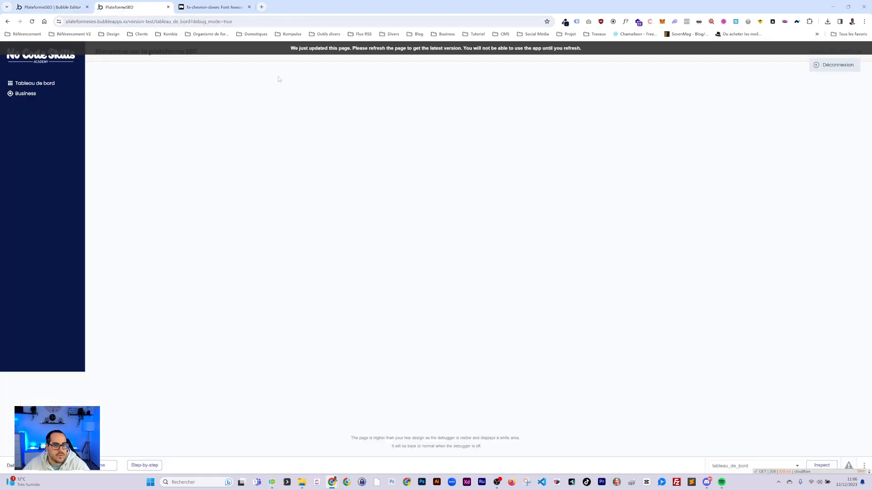
pyautogui.click(565, 21)
pyautogui.click(522, 32)
pyautogui.click(244, 77)
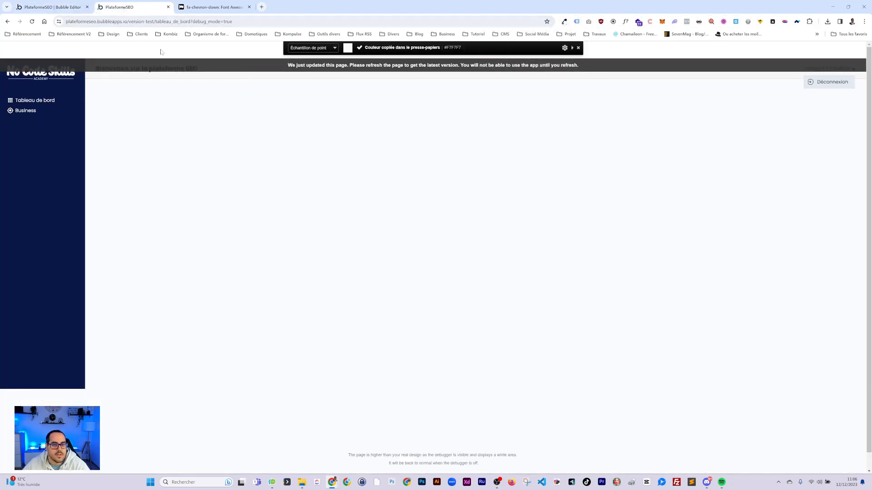
# Set the Fond gris style's background colour to #F7F7F7 and check the user dropdown in the preview
pyautogui.click(52, 7)
pyautogui.click(791, 149)
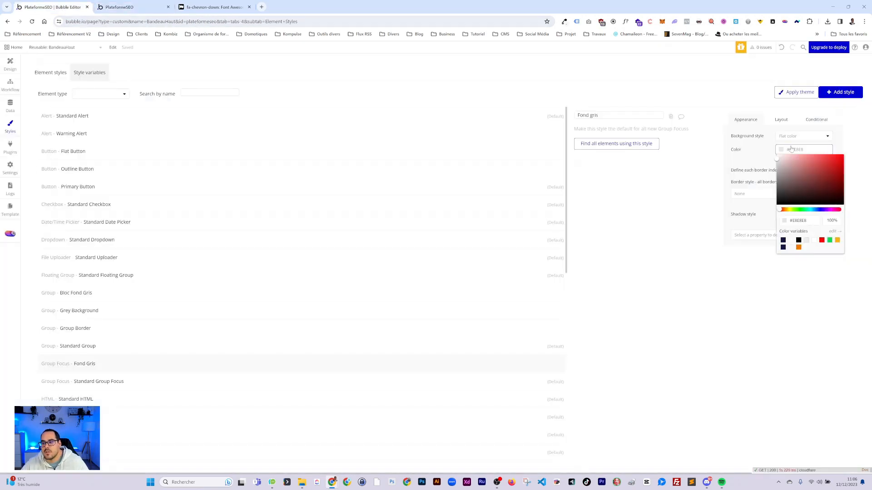
pyautogui.moveTo(803, 149); pyautogui.dragTo(778, 150)
pyautogui.write('#F7F7F7')
pyautogui.click(741, 153)
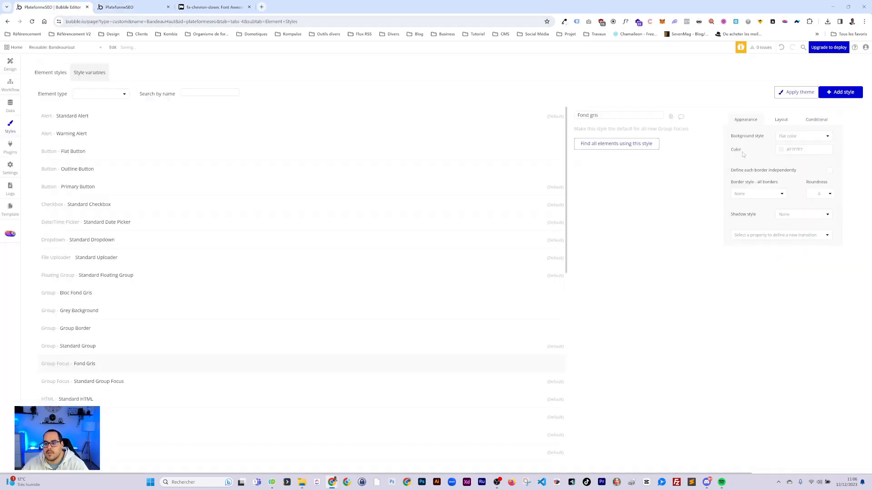
pyautogui.click(114, 7)
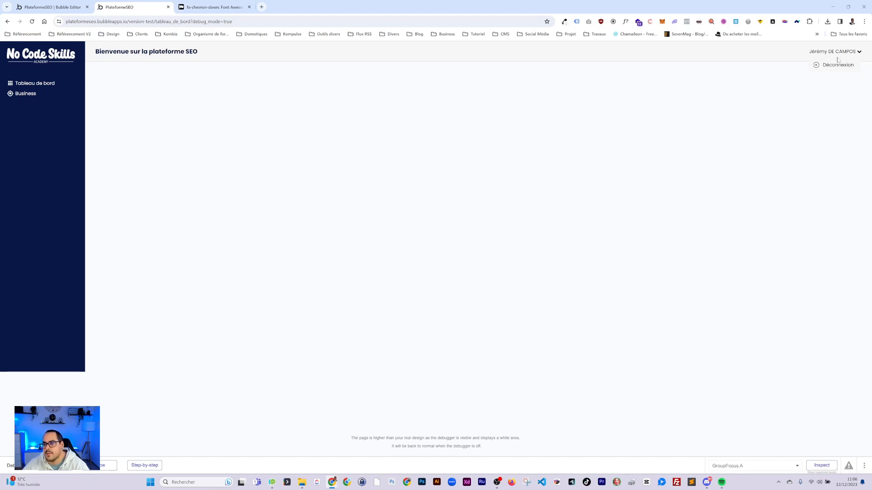
pyautogui.click(73, 8)
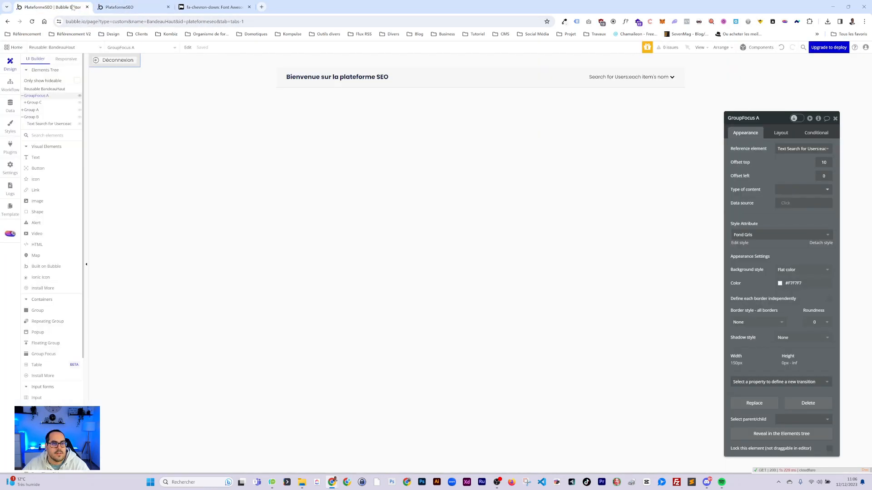
# Add a click workflow to Group C in the dropdown with a "Log the user out" action
pyautogui.click(629, 77)
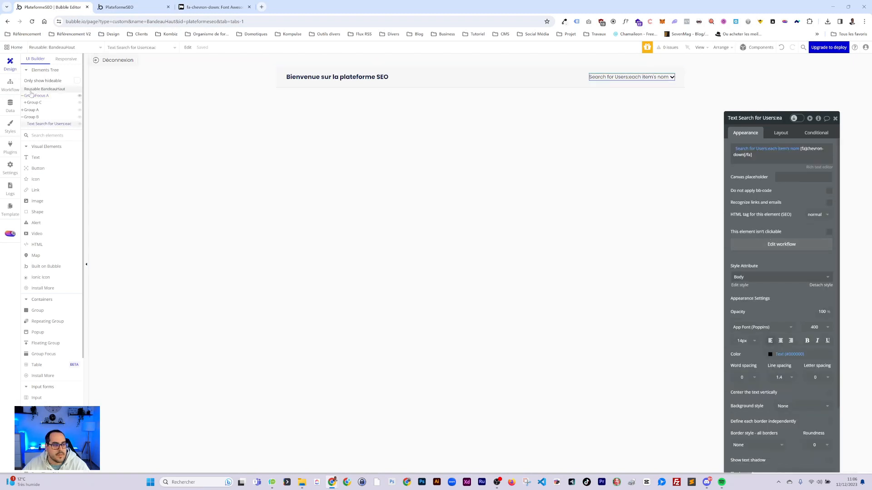
pyautogui.click(36, 95)
pyautogui.click(117, 60)
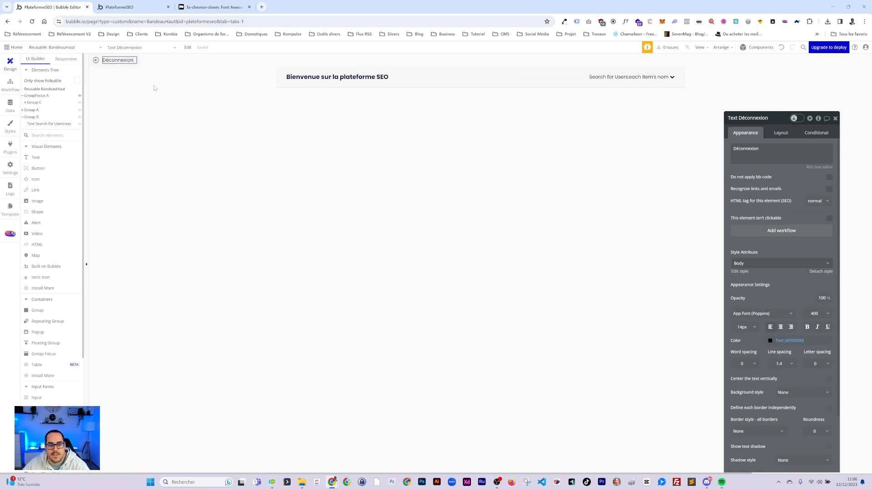
pyautogui.click(36, 96)
pyautogui.click(33, 103)
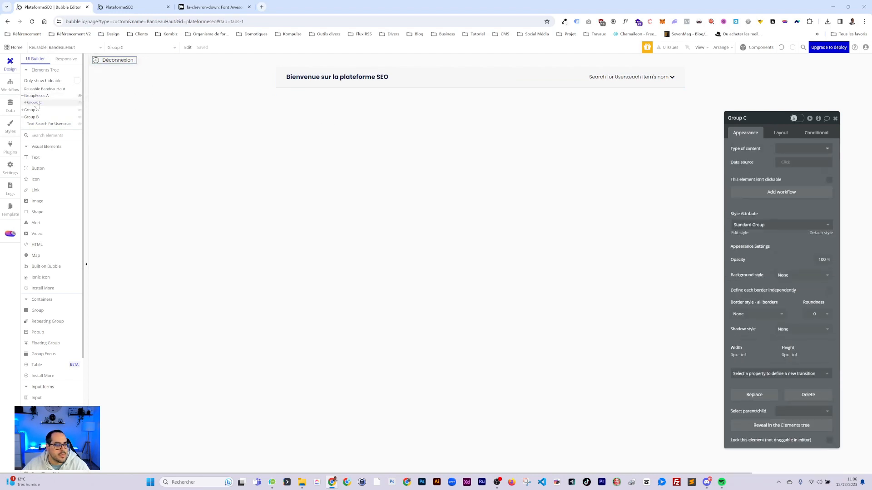
pyautogui.click(771, 192)
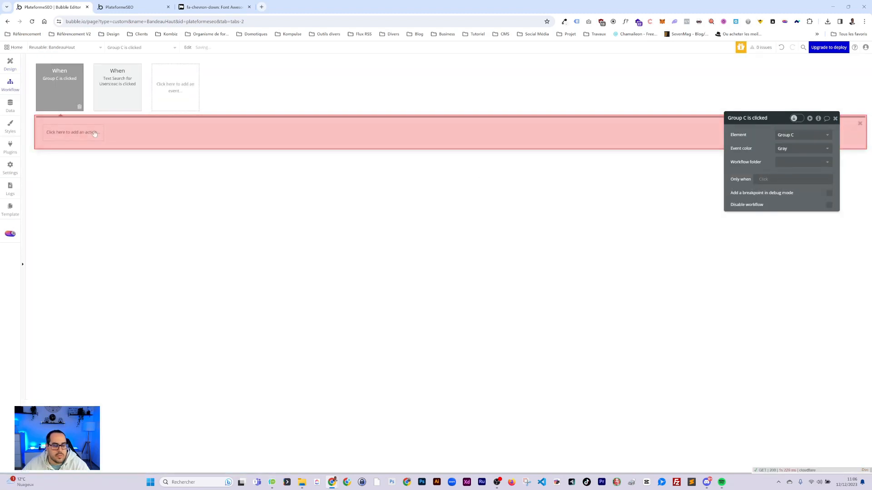
pyautogui.click(64, 139)
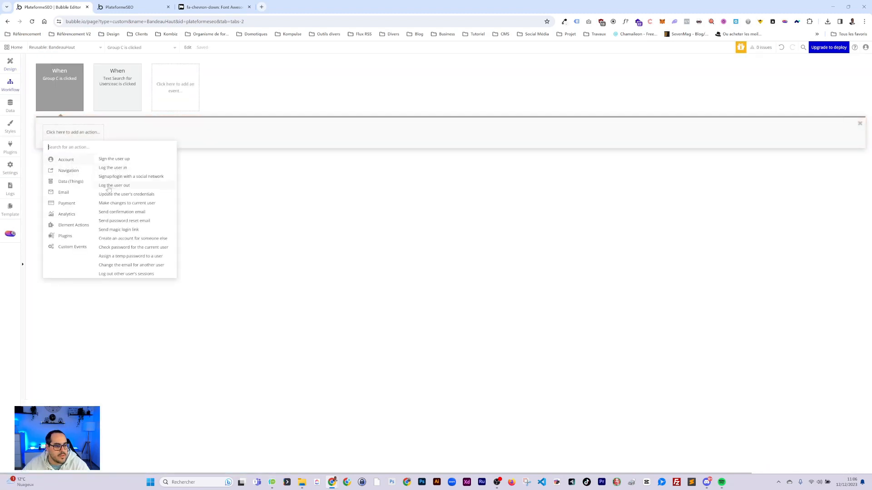
pyautogui.click(109, 186)
# Add a "Go to page" action after the logout action with index as its destination
pyautogui.click(119, 7)
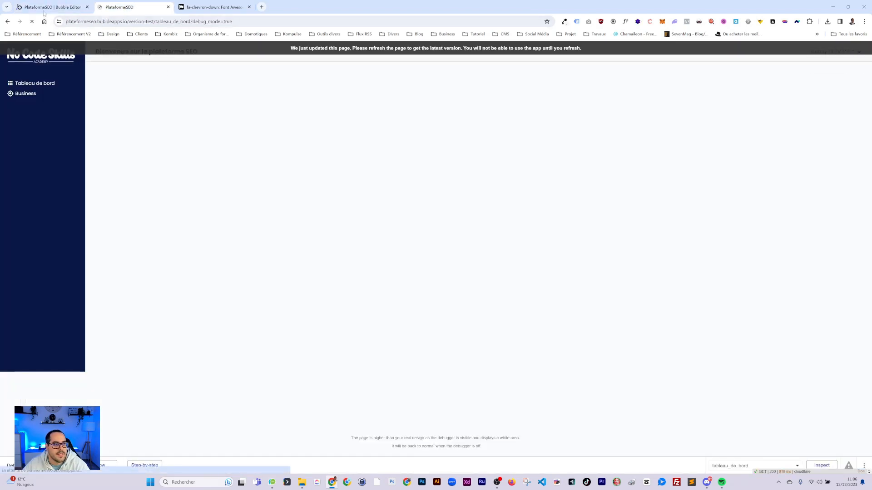
pyautogui.click(45, 9)
pyautogui.click(107, 137)
pyautogui.moveTo(117, 172)
pyautogui.click(157, 159)
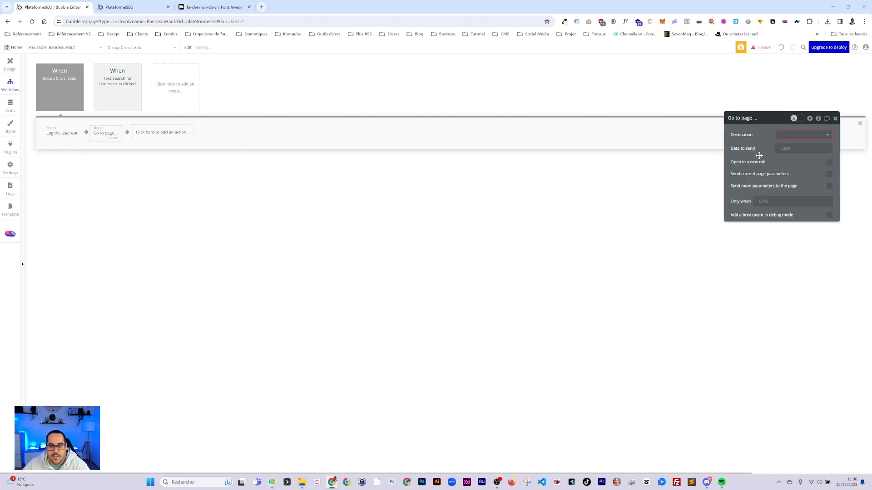
pyautogui.click(796, 134)
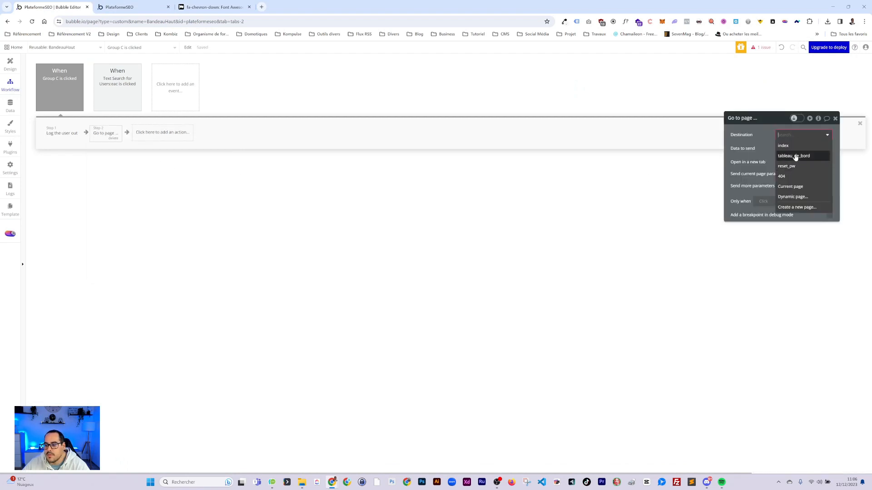
pyautogui.click(783, 145)
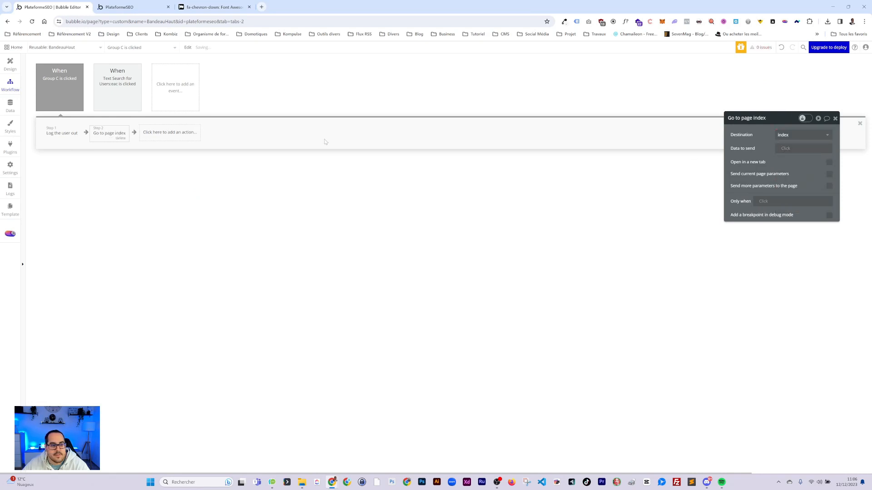
# Test the Déconnexion entry of the user dropdown in the updated tableau_de_bord preview
pyautogui.click(129, 8)
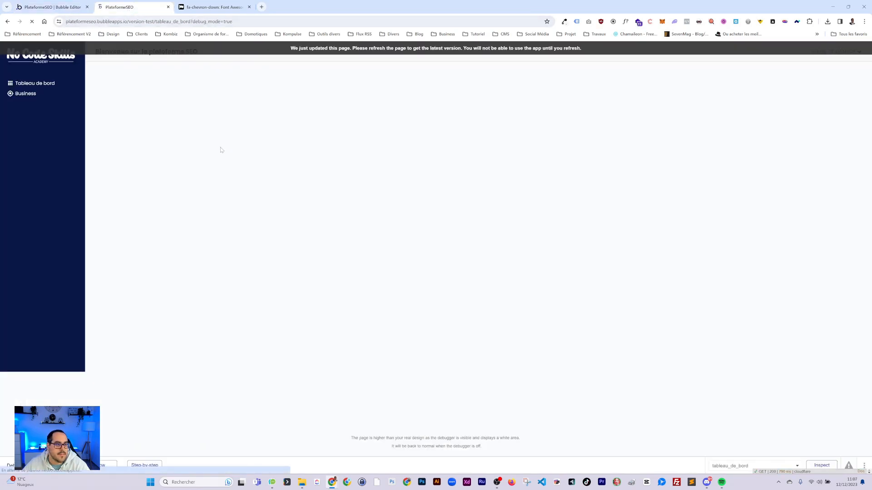
pyautogui.click(819, 53)
pyautogui.click(826, 67)
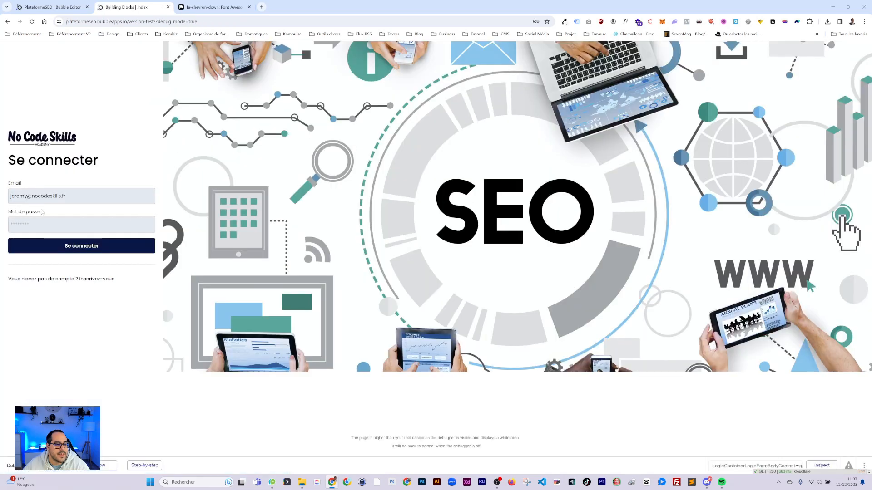
# Fill the login form with the saved e-mail and account password, and sign back in
pyautogui.click(83, 248)
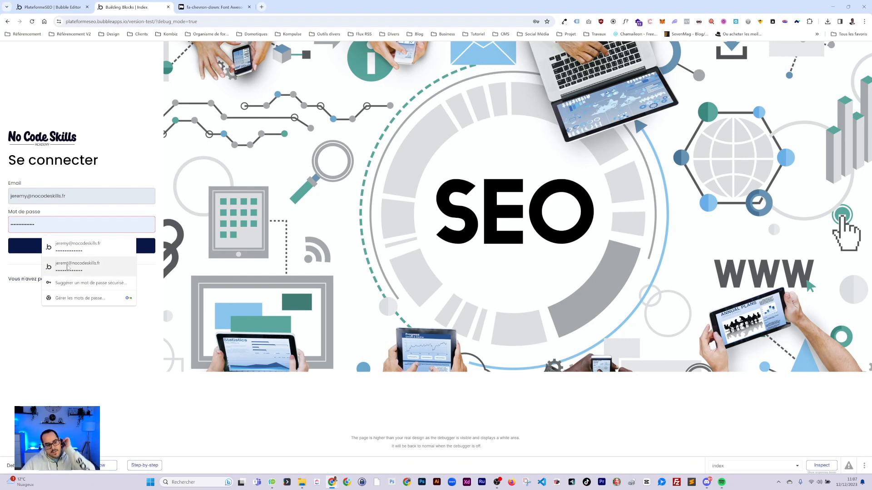
pyautogui.click(66, 248)
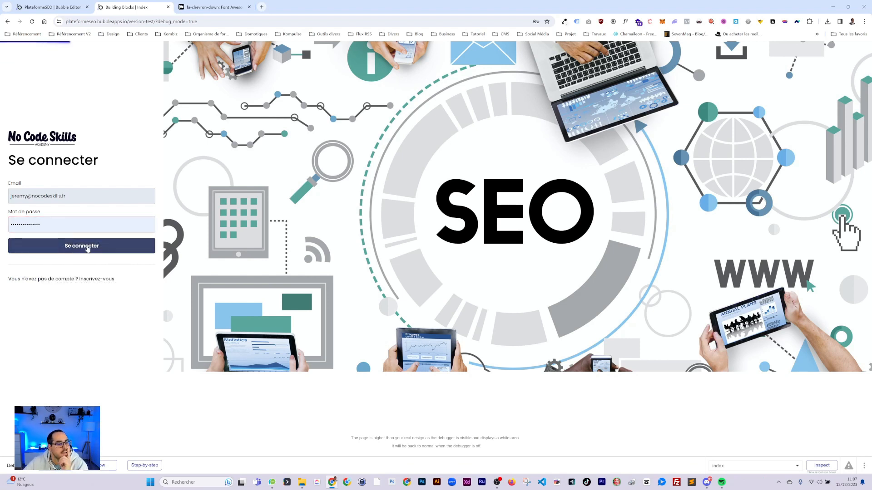
pyautogui.click(79, 249)
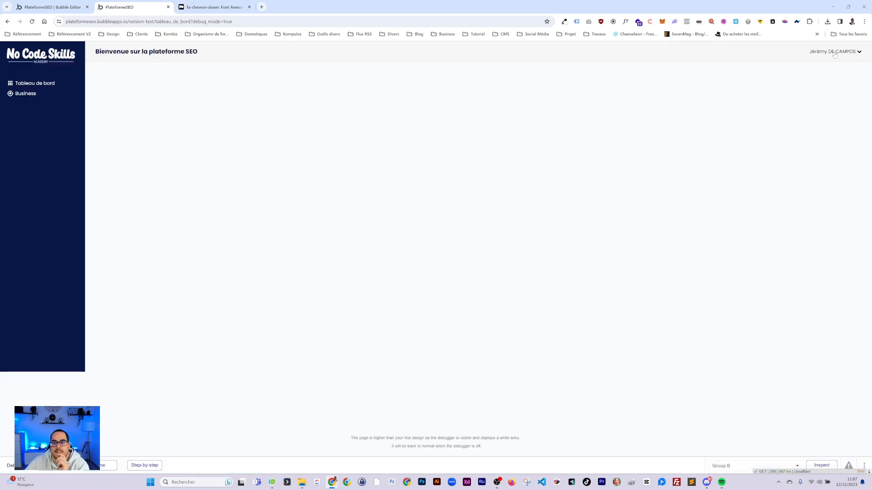
# Return to the Bubble editor and rename GroupFocus A as MenuCompte
pyautogui.click(51, 7)
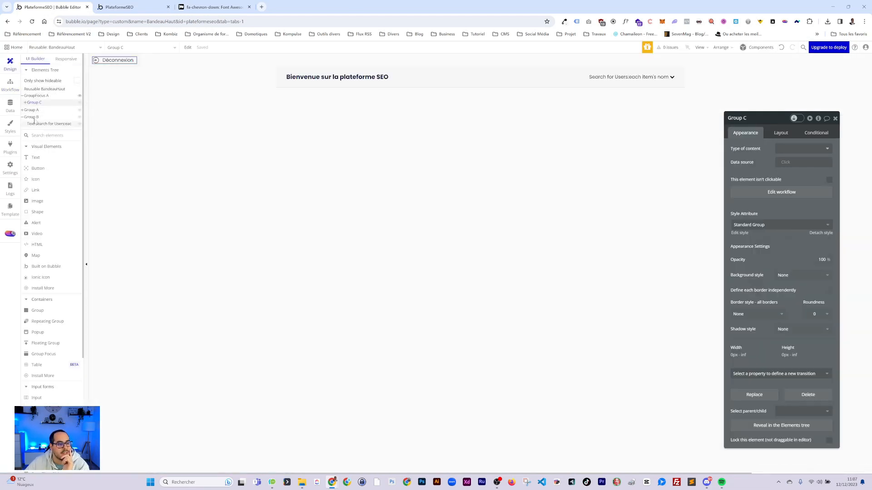
pyautogui.click(36, 95)
pyautogui.click(755, 119)
pyautogui.write('Down')
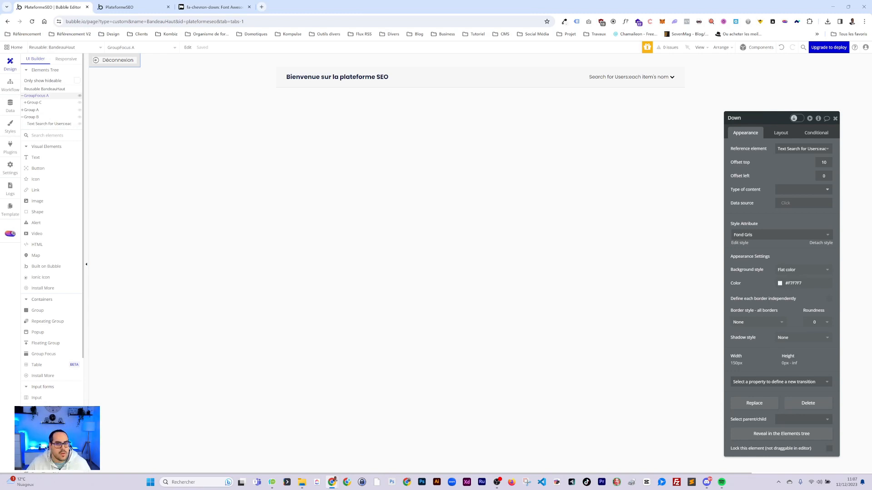
pyautogui.write('Menu')
pyautogui.press('BackSpace')
pyautogui.press('BackSpace')
pyautogui.press('BackSpace')
pyautogui.press('BackSpace')
pyautogui.press('BackSpace')
pyautogui.press('BackSpace')
pyautogui.press('BackSpace')
pyautogui.press('BackSpace')
pyautogui.write('MenuCompte')
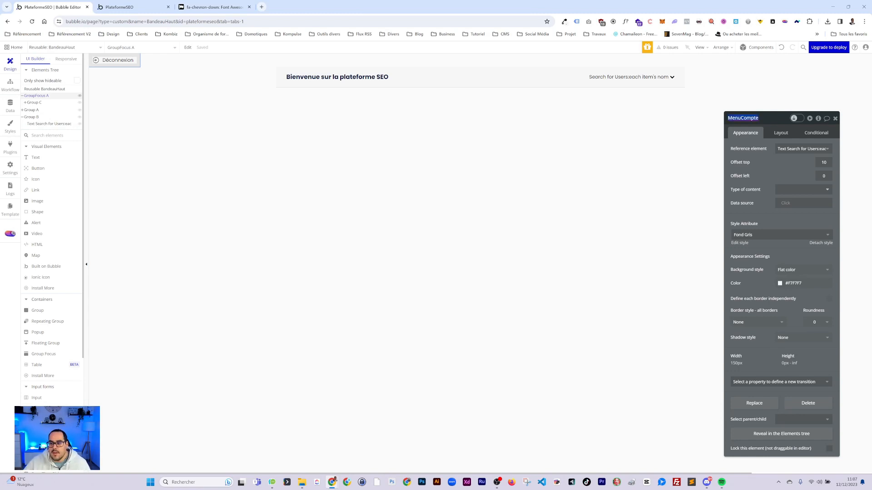
# Rename Group C inside MenuCompte as "MenuCompte - Deconnexion"
pyautogui.click(32, 104)
pyautogui.click(743, 120)
pyautogui.write('MenuCompte')
pyautogui.write('- Deconnexion')
pyautogui.click(34, 105)
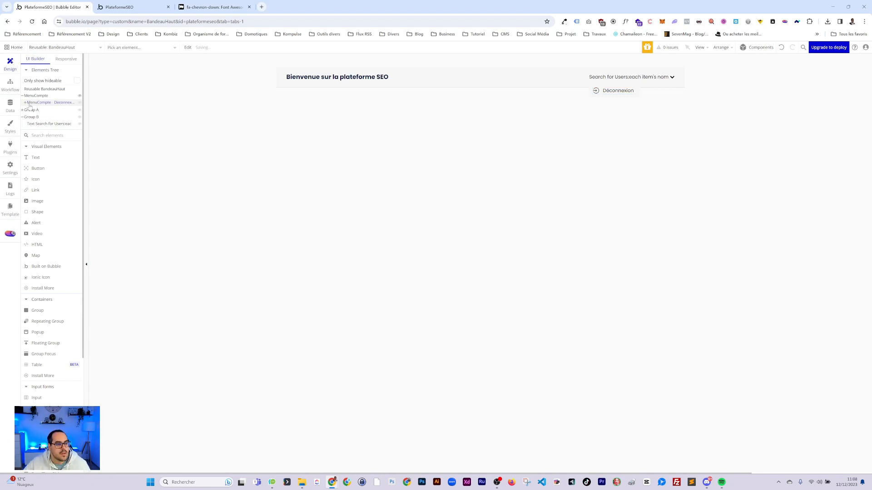
# Rename the Déconnexion icon as "MenuCompte - Deconnexion - icon" and give the text beside it the same "MenuCompte - Deconnexion" prefix
pyautogui.click(25, 103)
pyautogui.click(43, 110)
pyautogui.click(754, 119)
pyautogui.write('MenuCompte - Deconnexion - gp')
pyautogui.doubleClick(781, 119)
pyautogui.write('icon')
pyautogui.click(48, 117)
pyautogui.write('MenuCompte - Deconnexion - gp')
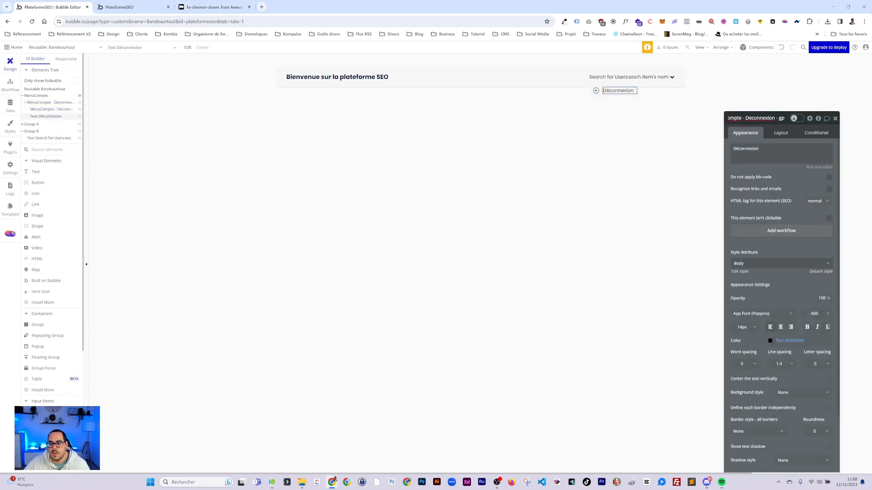
# Rename Group A with a "D -" prefix and its title text as "D - txt"
pyautogui.click(32, 125)
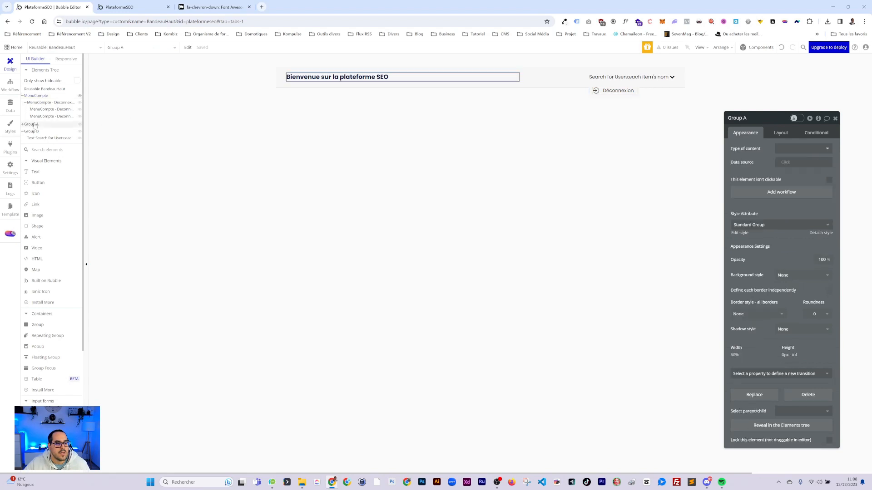
pyautogui.click(732, 119)
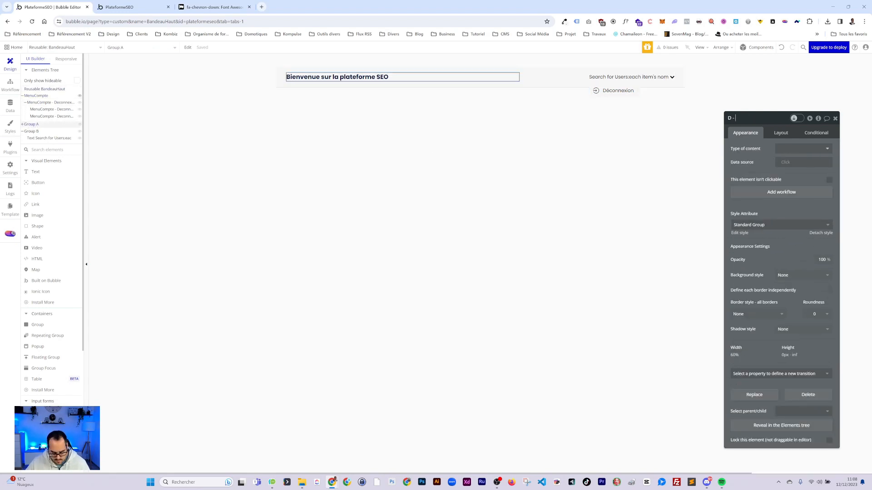
pyautogui.click(23, 125)
pyautogui.click(43, 131)
pyautogui.click(749, 118)
pyautogui.write('D - txt')
# Rename Group B as "D - gp" and change the prefix of Group A and its title text to "G"
pyautogui.click(31, 139)
pyautogui.write('D - gp')
pyautogui.click(30, 124)
pyautogui.moveTo(731, 119); pyautogui.dragTo(724, 120)
pyautogui.write('G')
pyautogui.click(33, 131)
pyautogui.write('G')
# Copy Group B's name onto the user name text inside it
pyautogui.click(49, 145)
pyautogui.click(29, 138)
pyautogui.click(734, 119)
pyautogui.hotkey('ctrl', 'c')
pyautogui.click(49, 145)
pyautogui.click(744, 119)
pyautogui.hotkey('ctrl', 'v')
pyautogui.click(309, 132)
# Switch to the tableau_de_bord preview to review the finished header
pyautogui.click(132, 7)
pyautogui.click(52, 7)
pyautogui.click(131, 7)
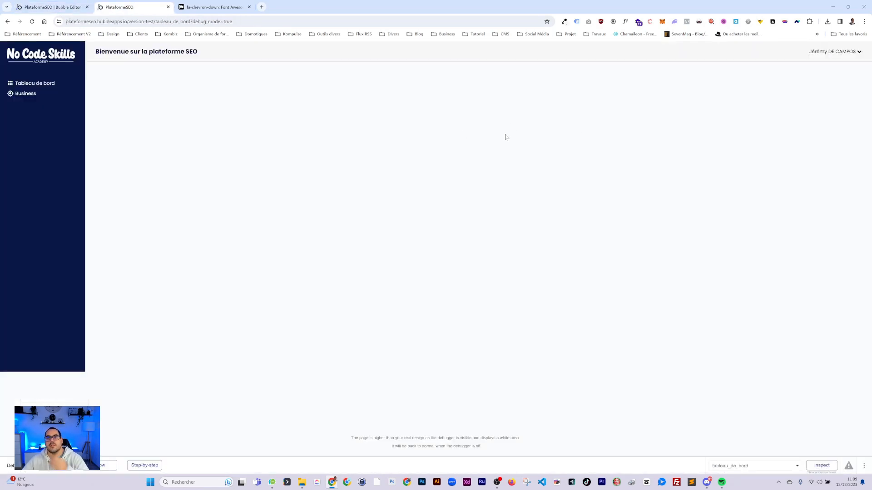